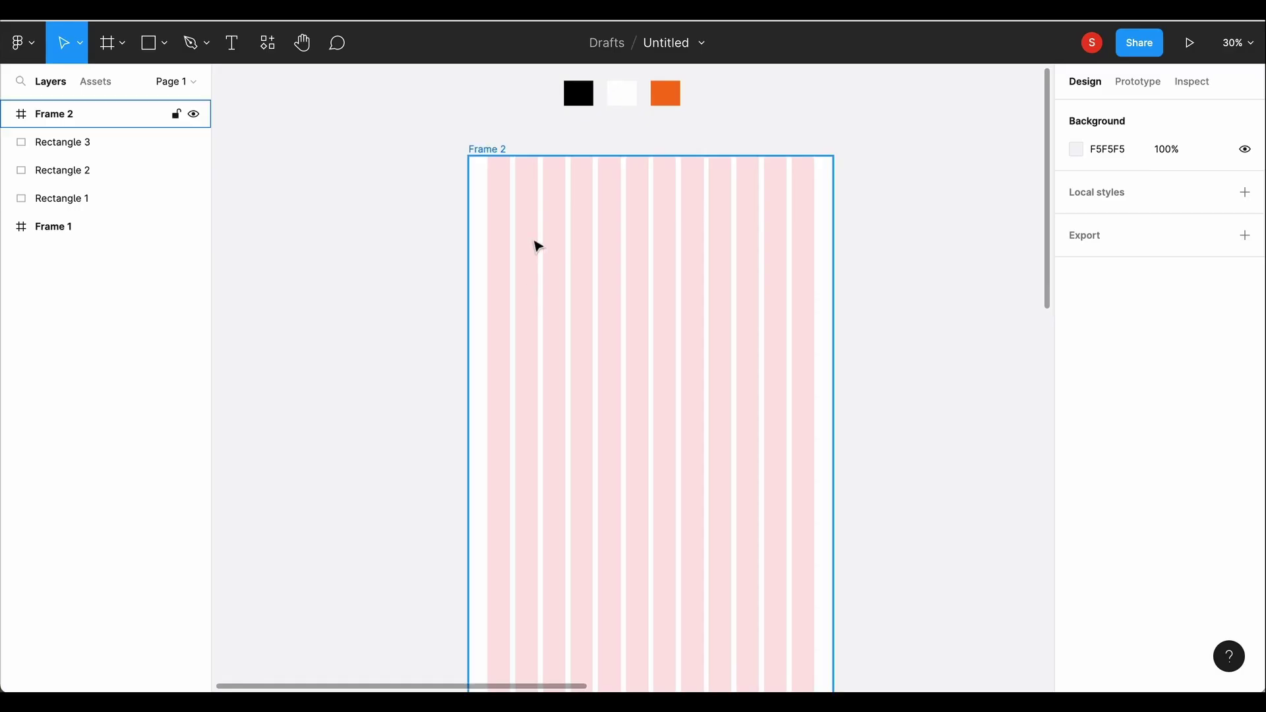
Step: Add a Home label at Frame 2's top left and duplicate it as About
key(t)
click(492, 177)
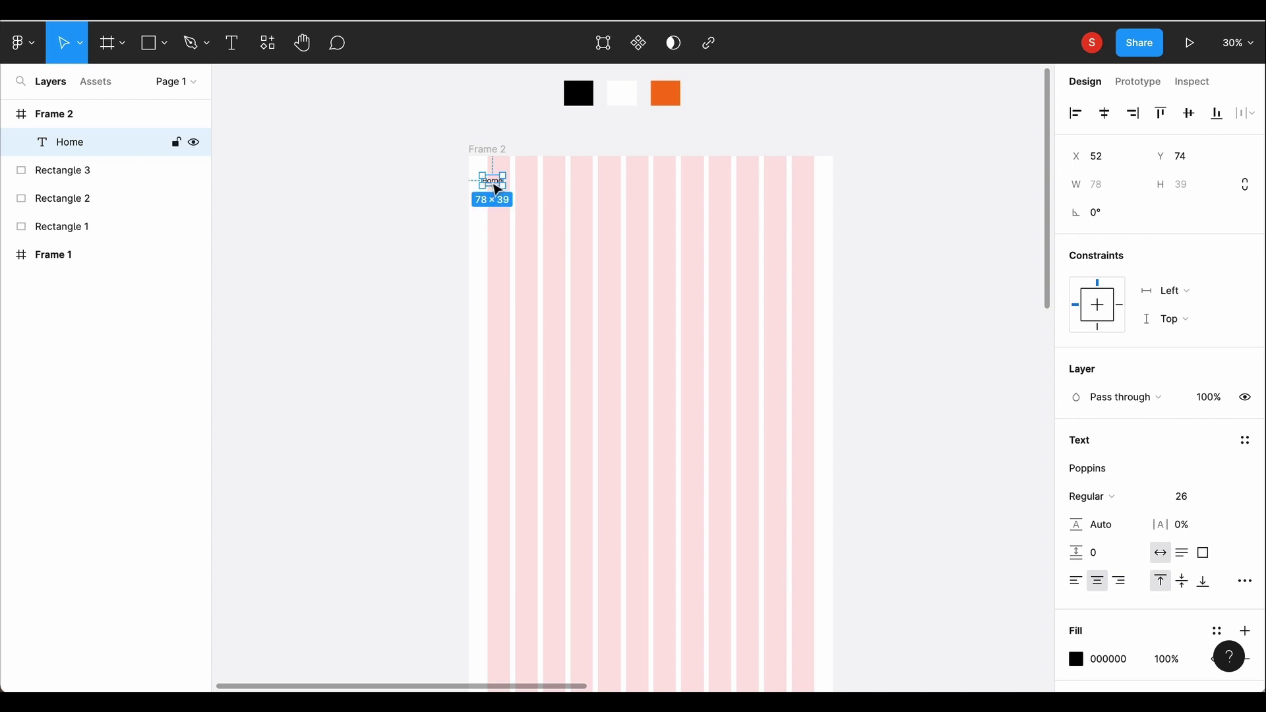
key(ctrl+d)
drag(505, 190, 538, 188)
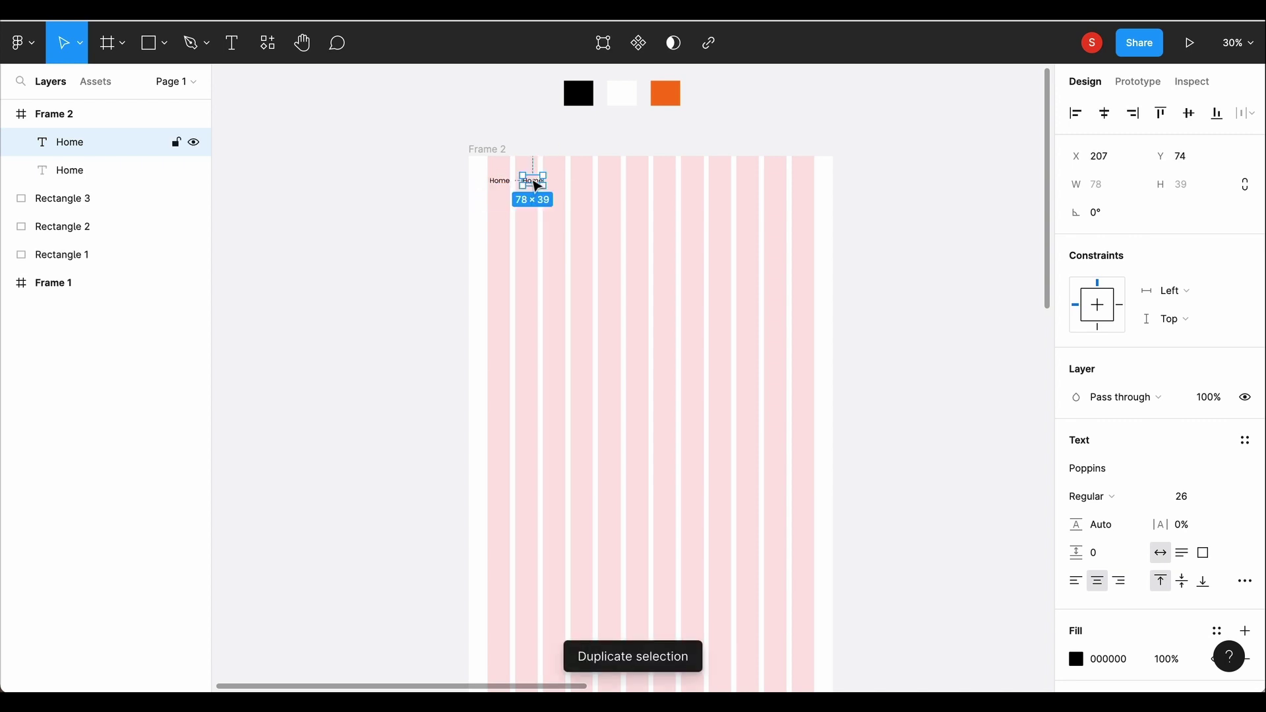
double_click(534, 182)
text(About)
scroll(691, 393, right, 3)
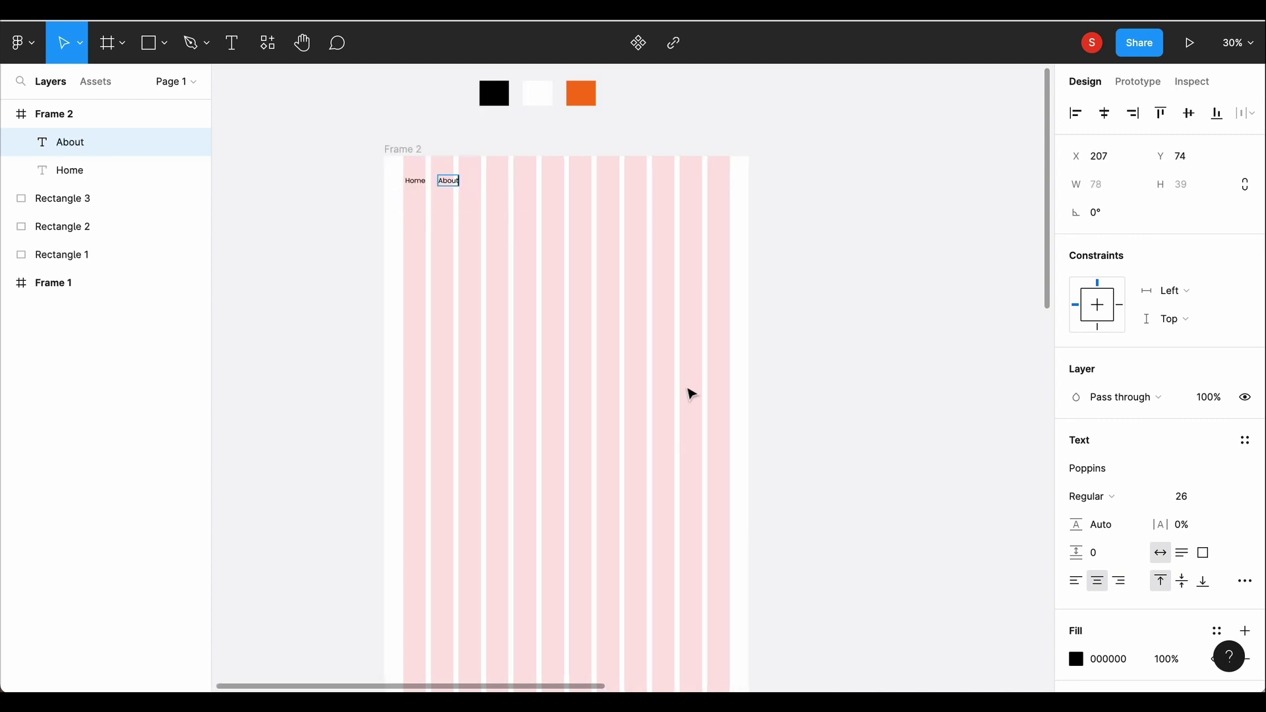
Step: Duplicate the labels to create Blog and Contact near the frame's right side
key(ctrl+d)
drag(449, 188, 546, 199)
drag(661, 189, 660, 186)
double_click(654, 178)
text(Blog)
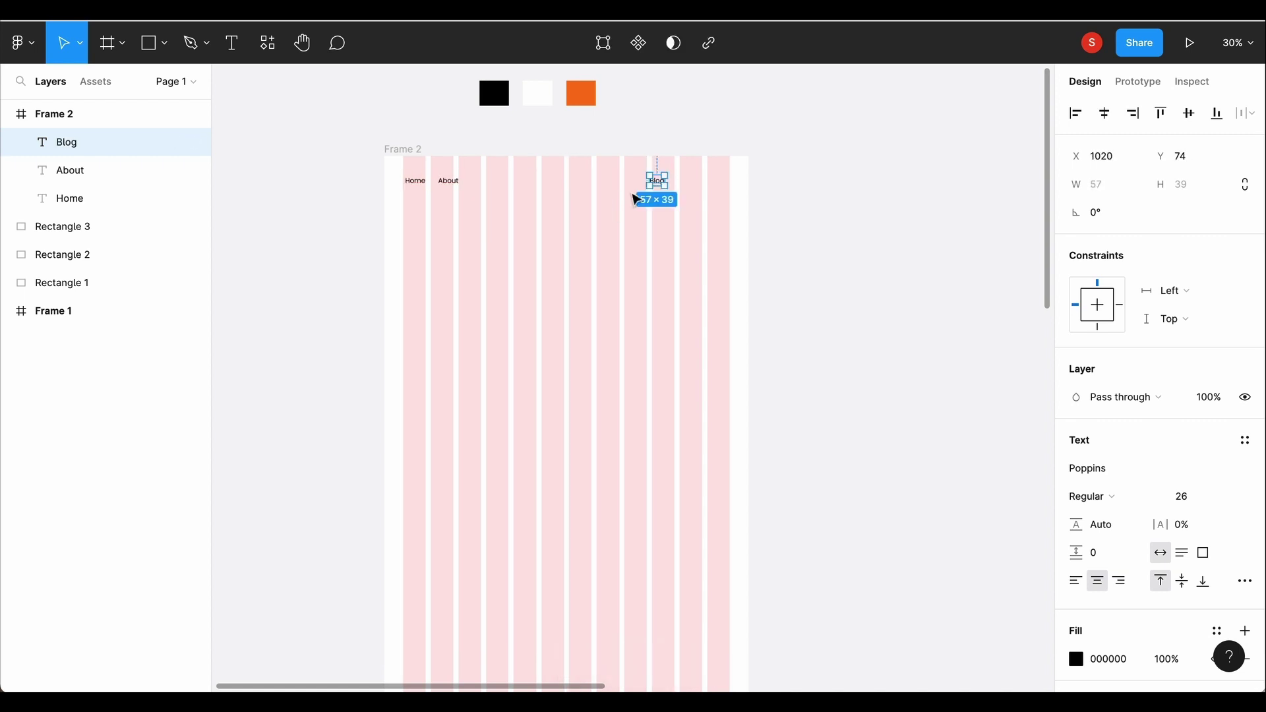
key(ctrl+d)
drag(656, 180, 684, 182)
double_click(684, 182)
text(Contact)
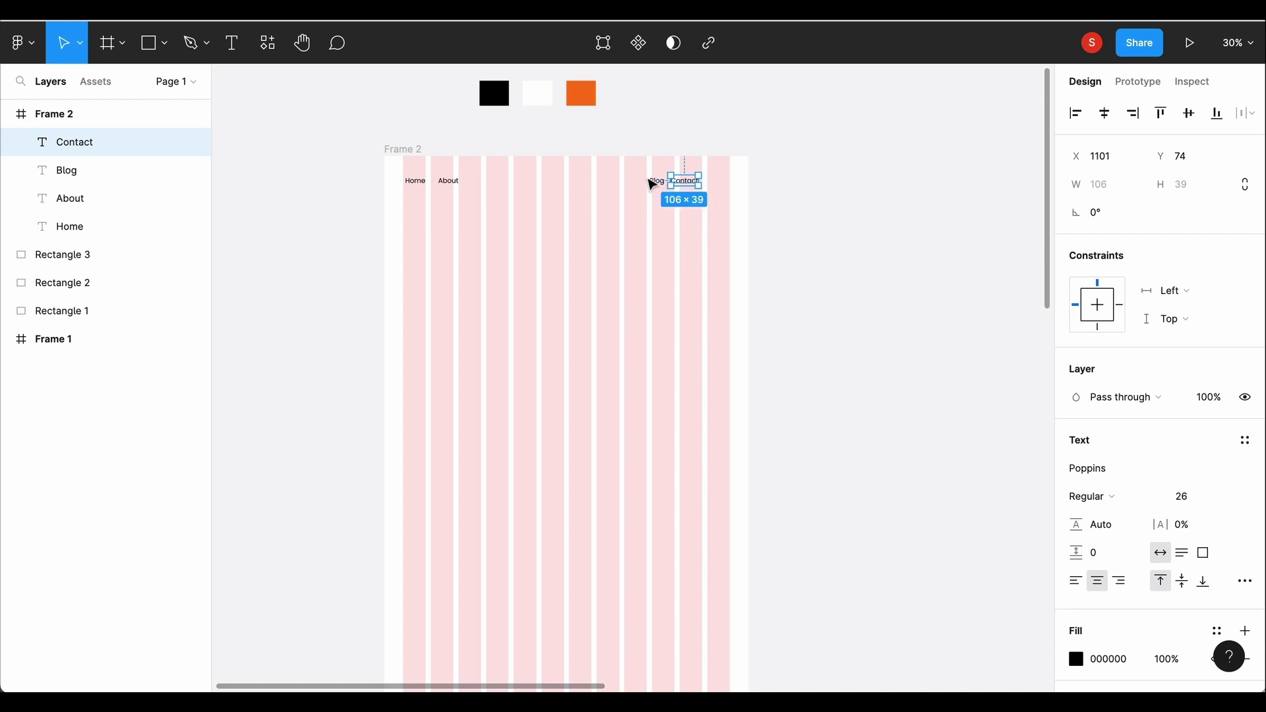
click(652, 183)
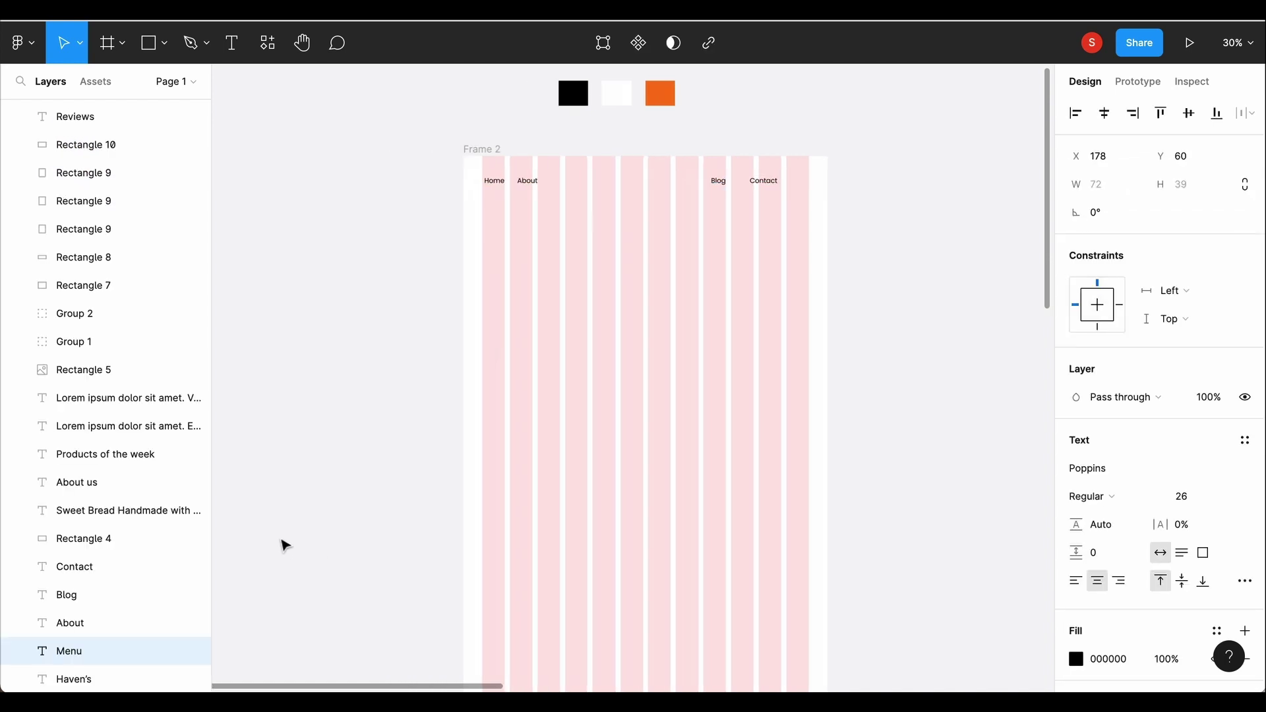
key(ctrl+z)
Step: Move Home and About further right and nudge them up into the nav row
scroll(618, 384, up, 3)
scroll(639, 350, up, 5)
click(480, 272)
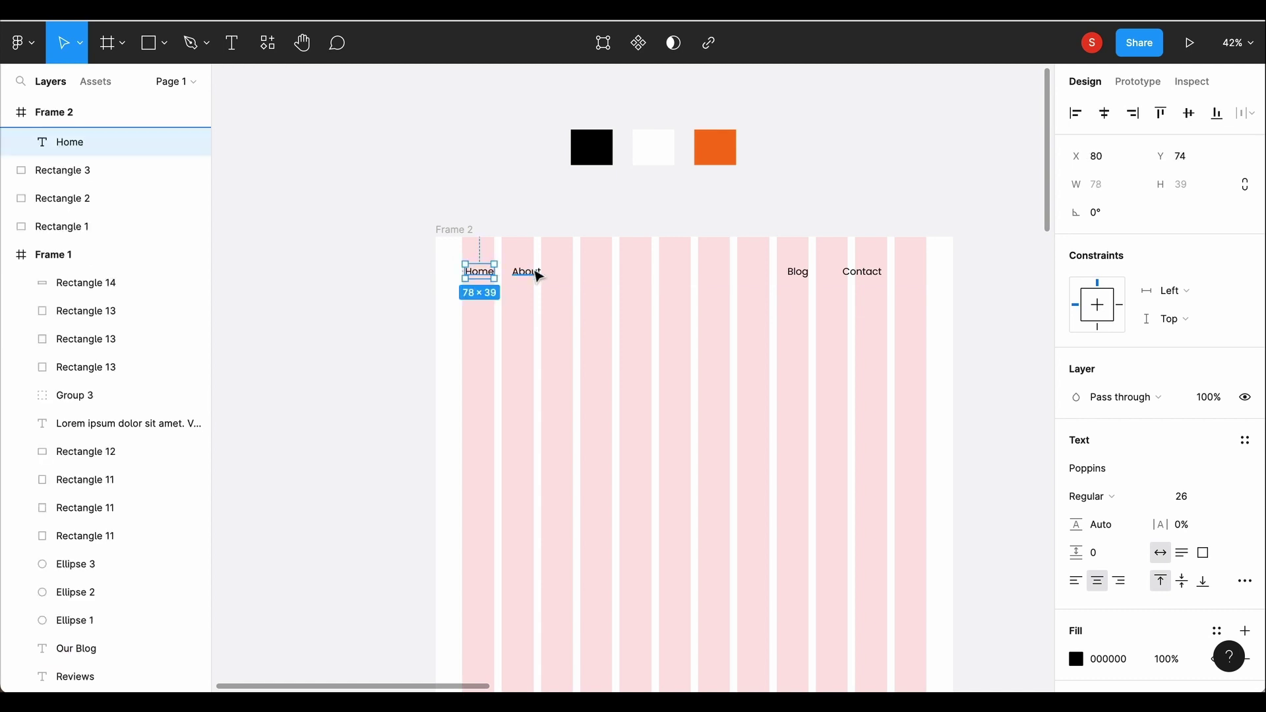
shift+click(525, 274)
drag(518, 277, 555, 260)
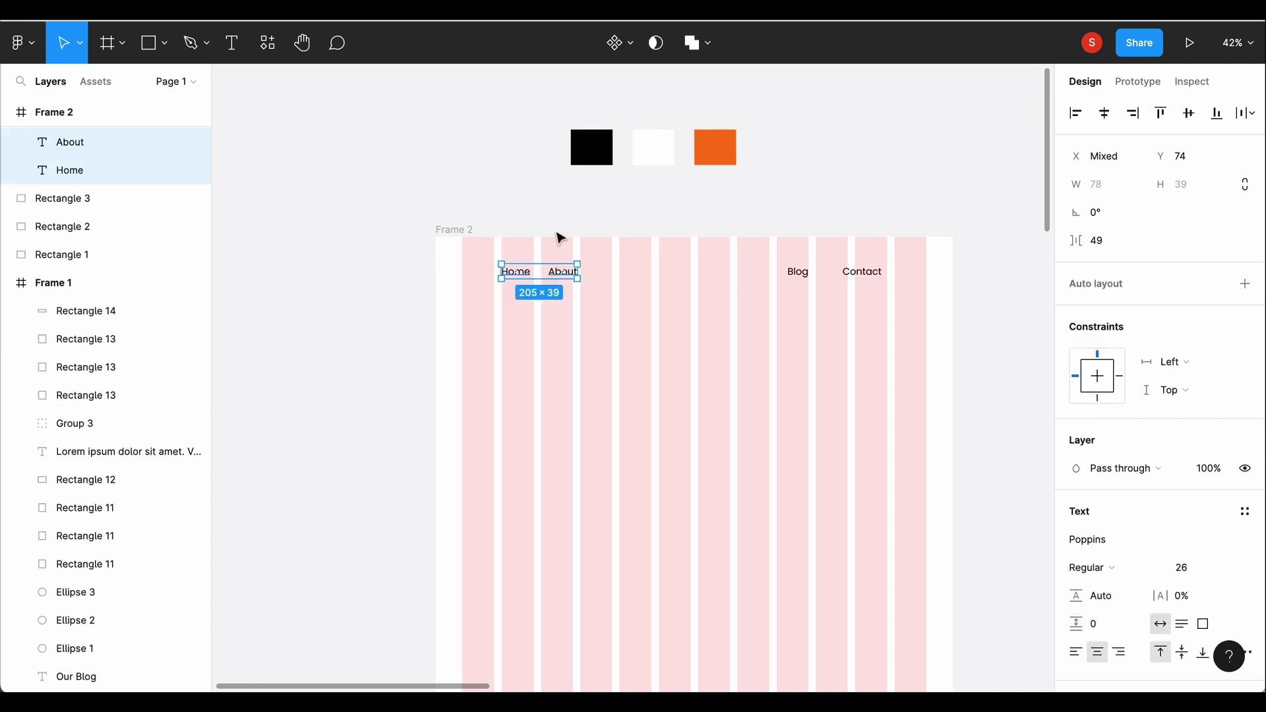
key(alt)
key(shift+Up)
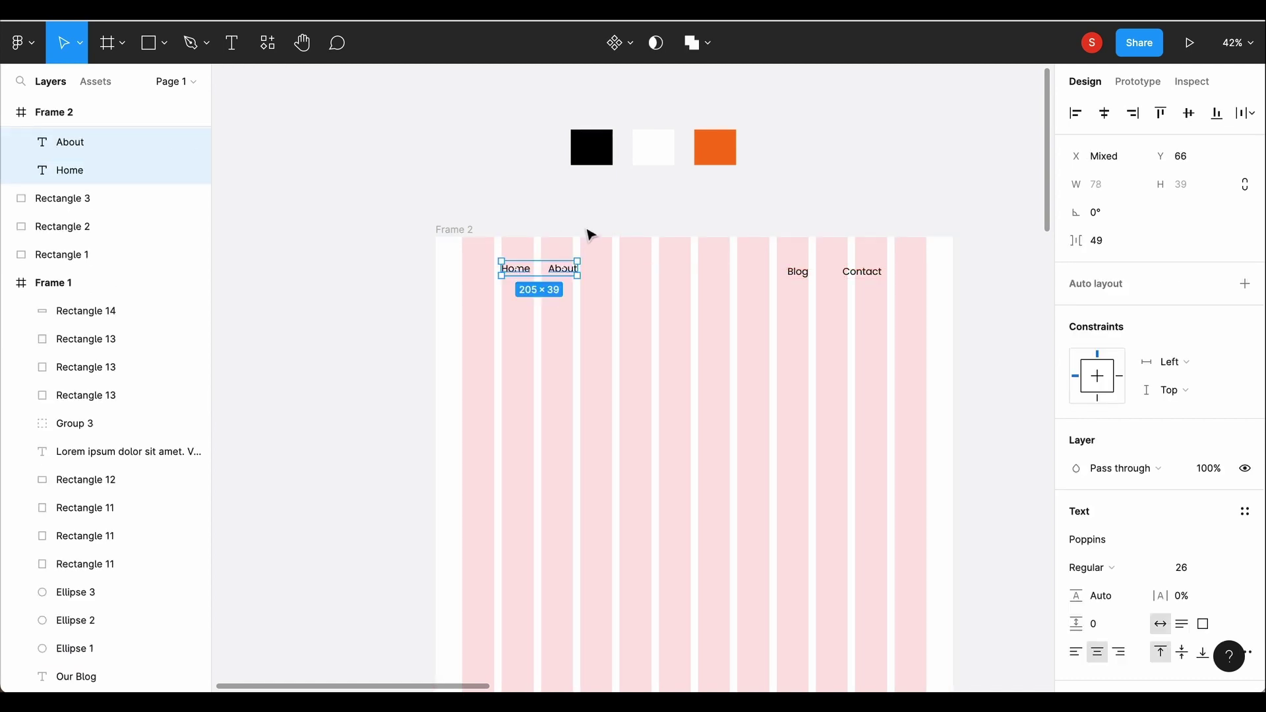
key(Up)
key(Up)
key(Up)
key(Down)
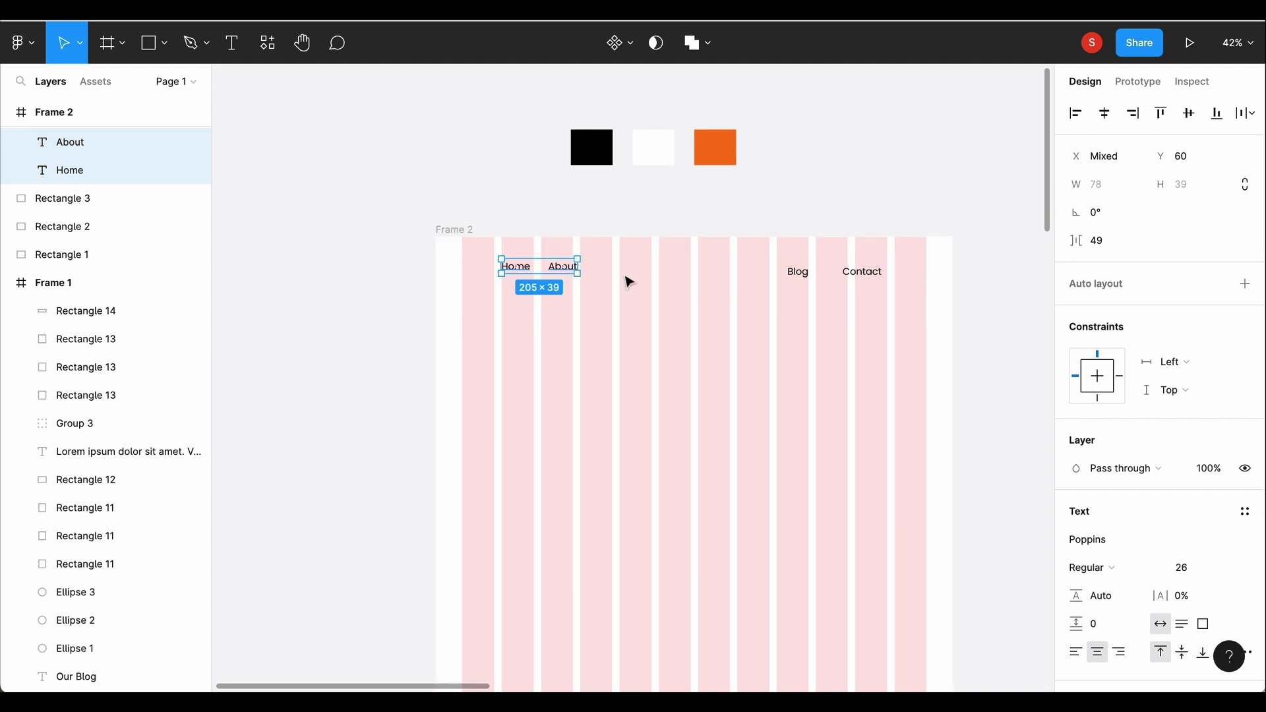
click(628, 282)
Step: Place Contact next to Blog and nudge Blog slightly left
click(562, 266)
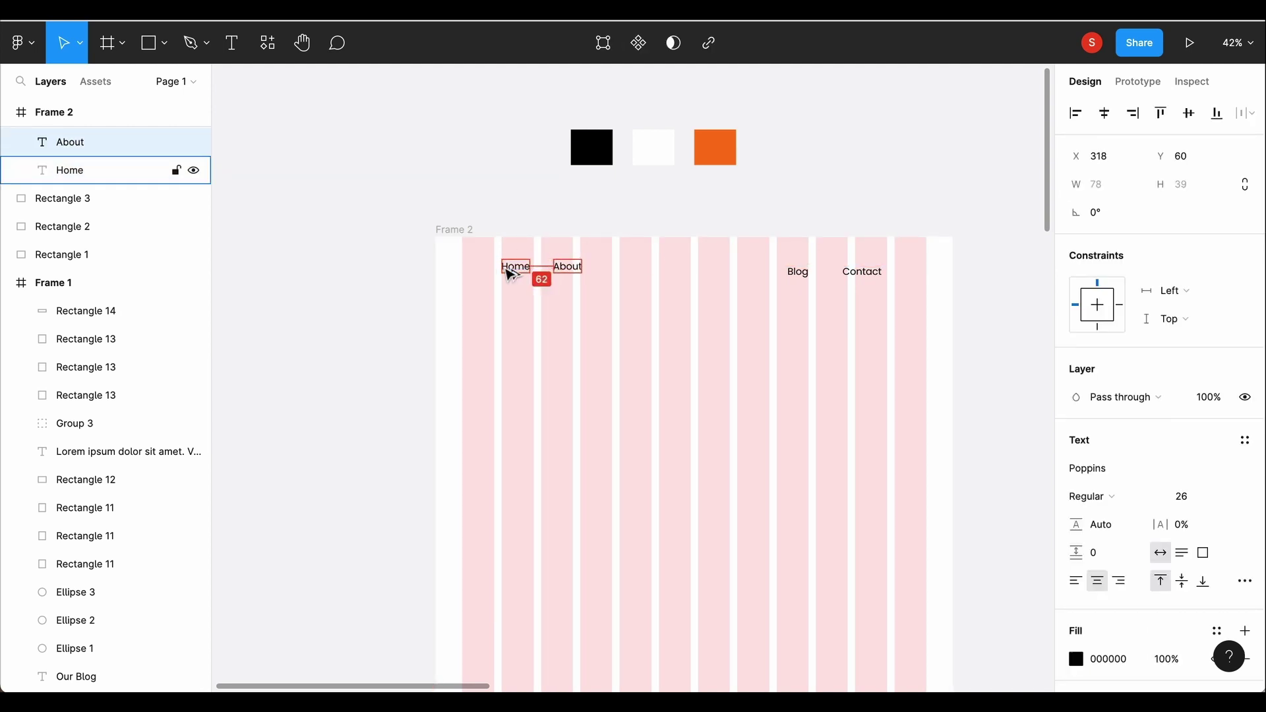
click(679, 308)
click(805, 276)
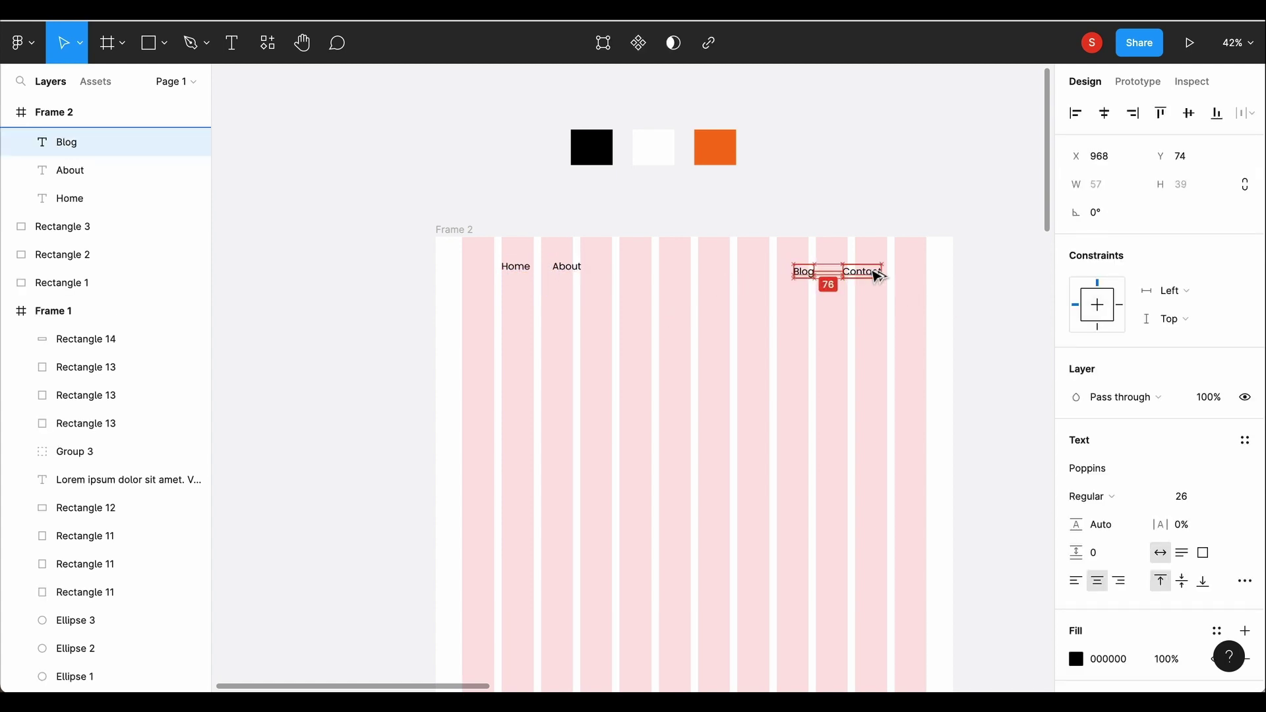
drag(877, 277, 877, 272)
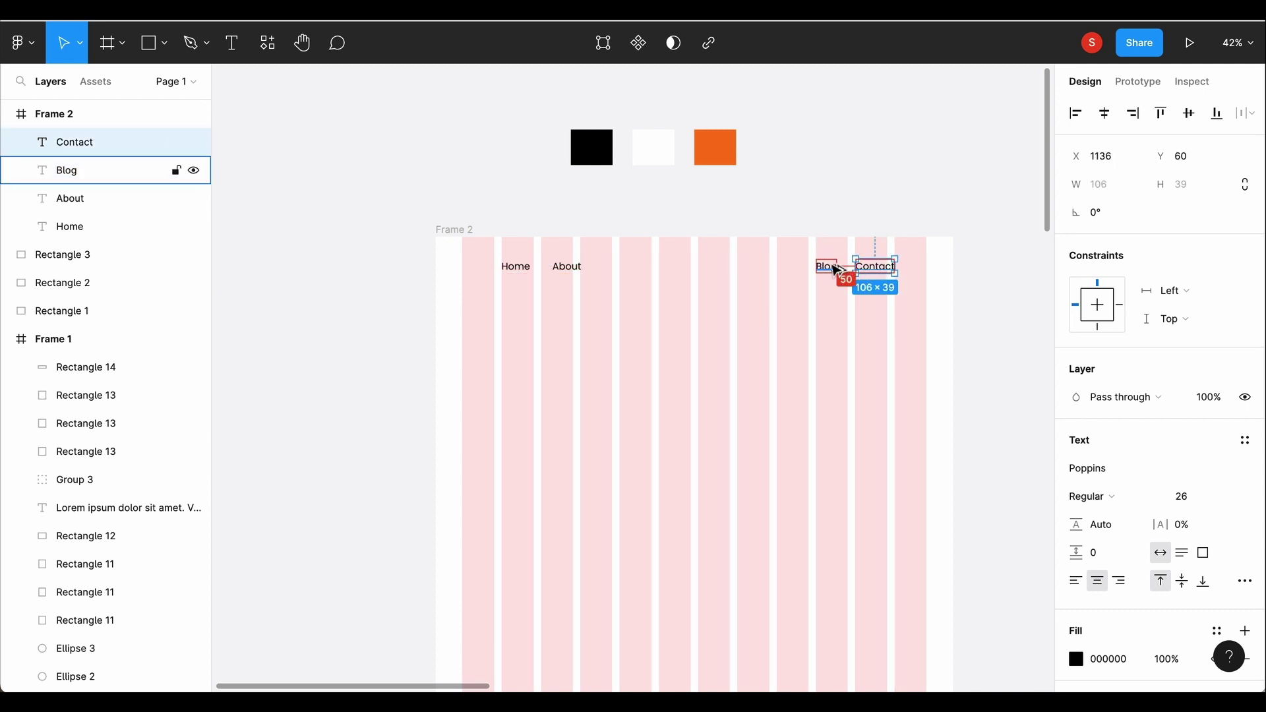
click(836, 270)
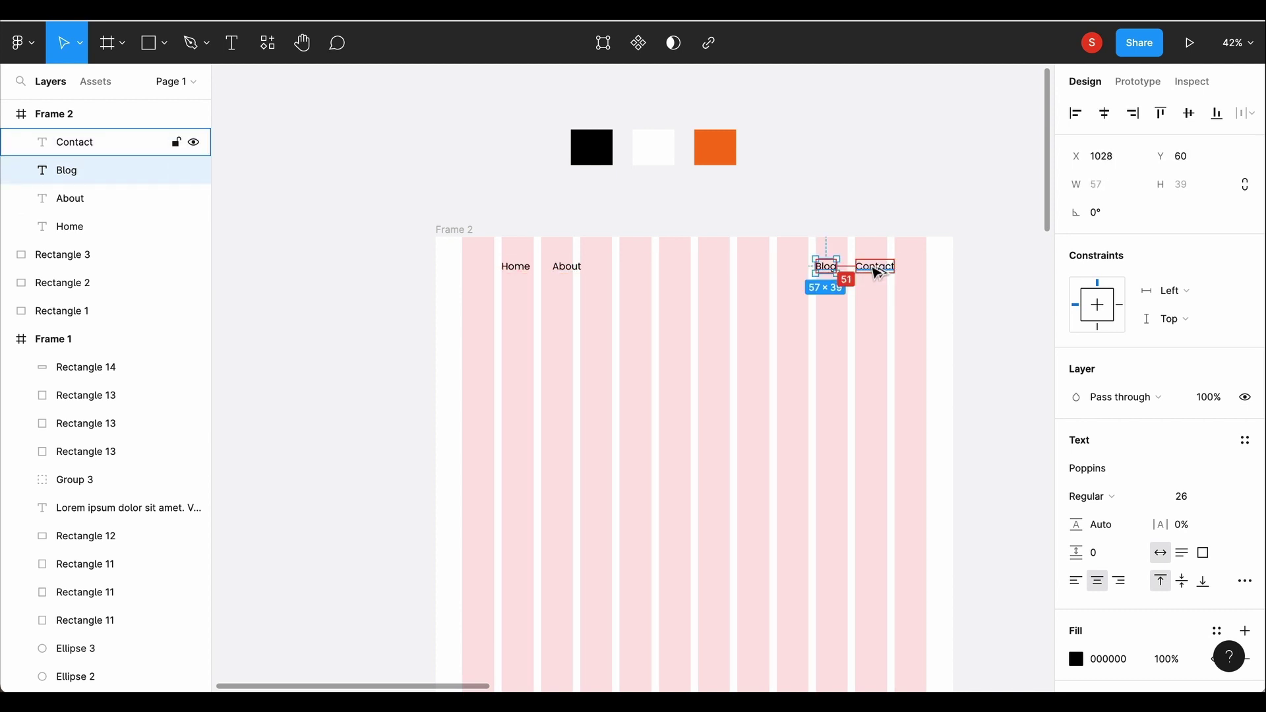
key(Left)
key(Left)
key(Left)
Step: Add a Haven's wordmark in Langar 60, orange FF7816, between About and Blog
click(563, 285)
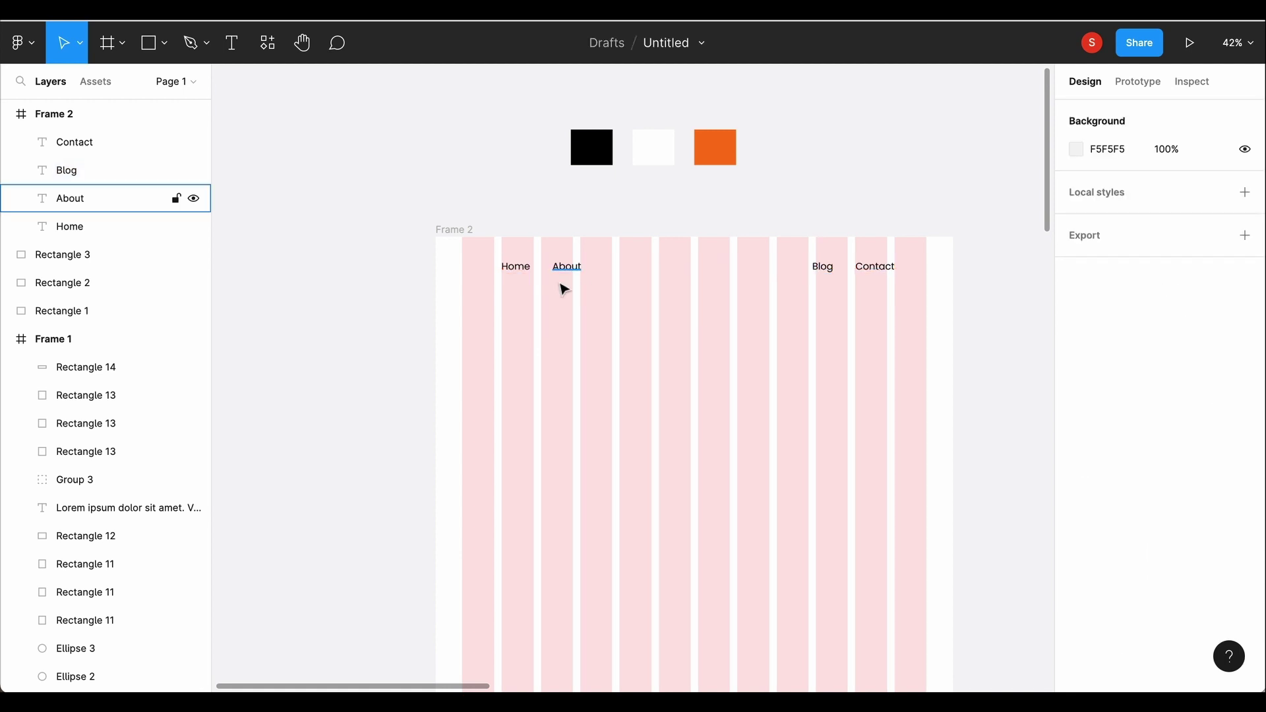
drag(480, 686, 528, 686)
key(t)
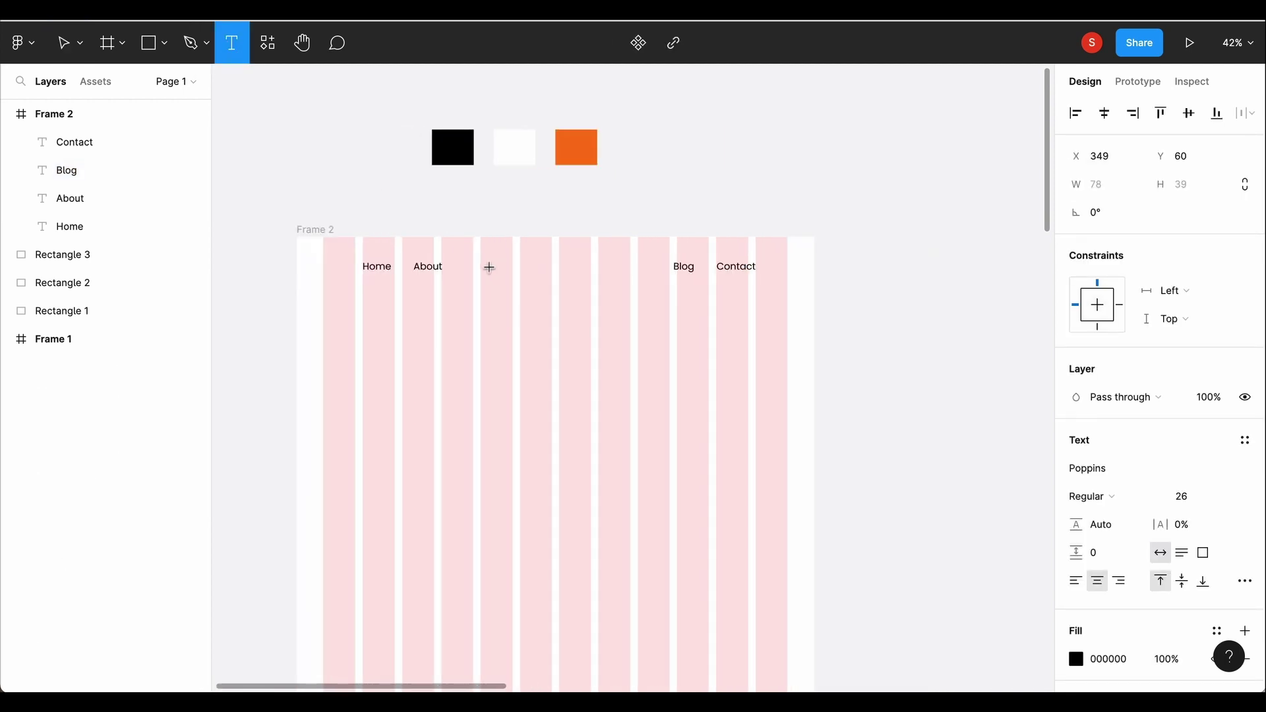
click(490, 268)
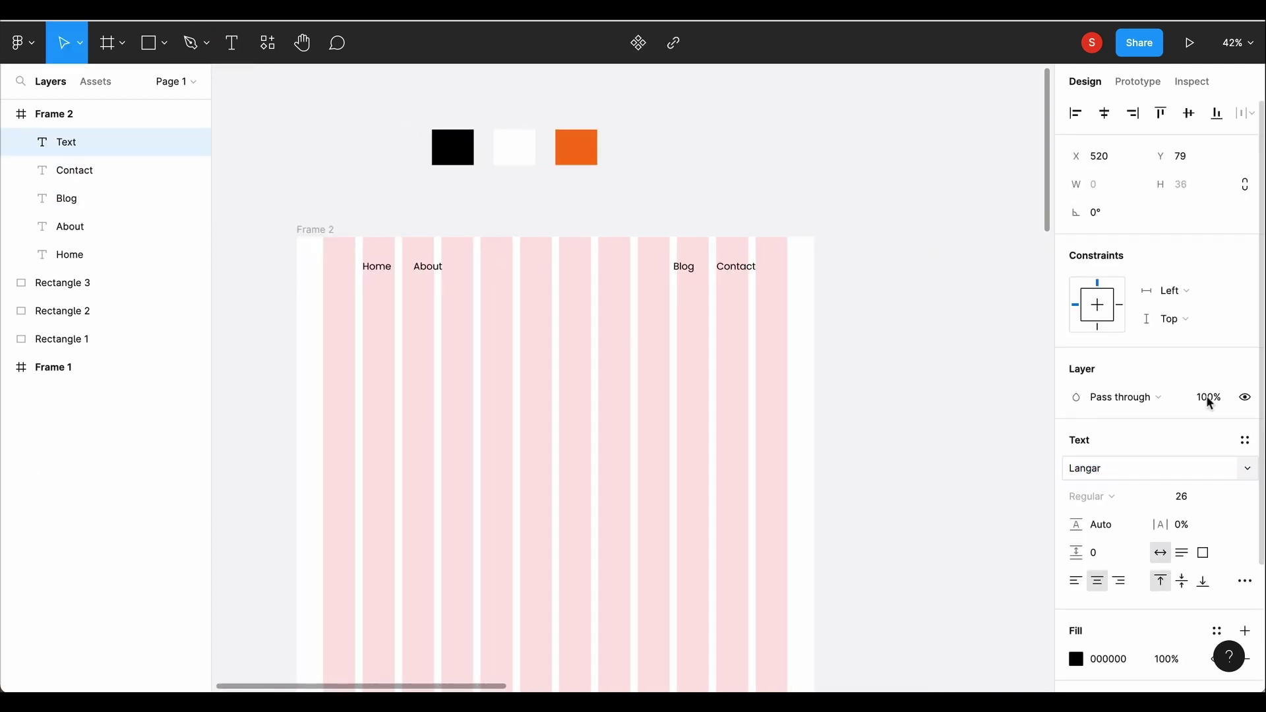
text(60)
key(Return)
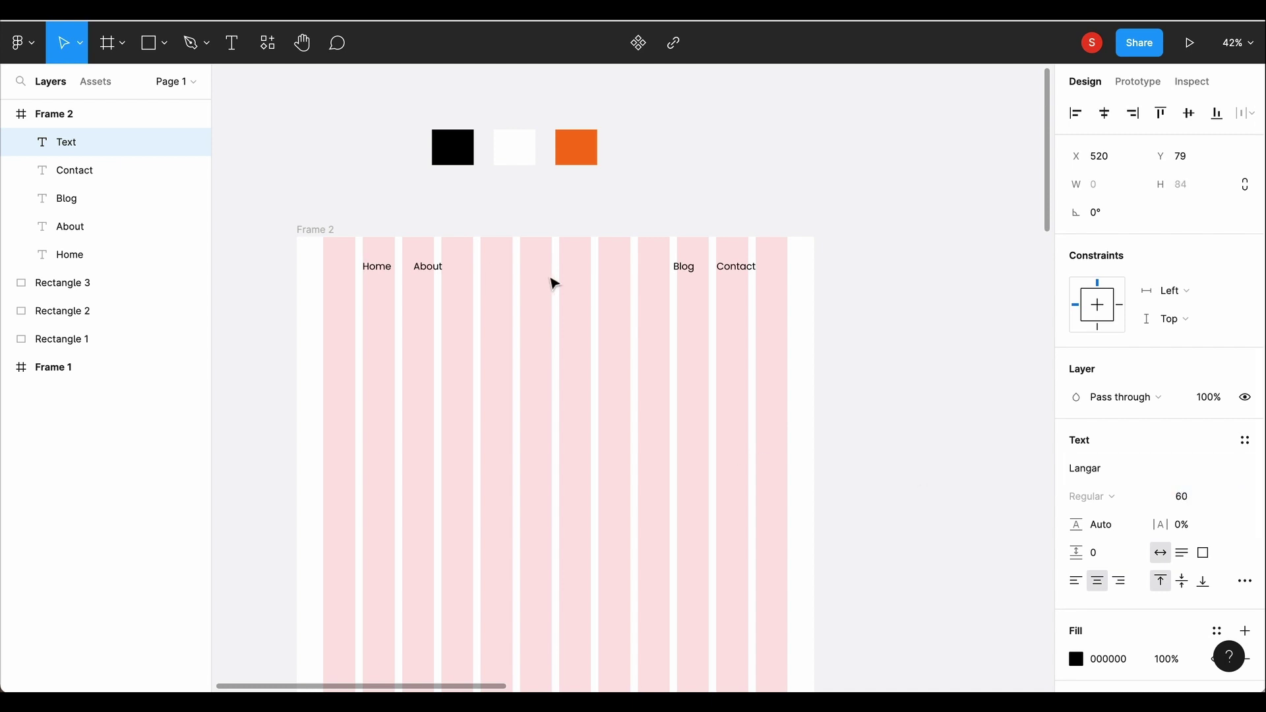
click(1076, 659)
click(927, 605)
click(1037, 237)
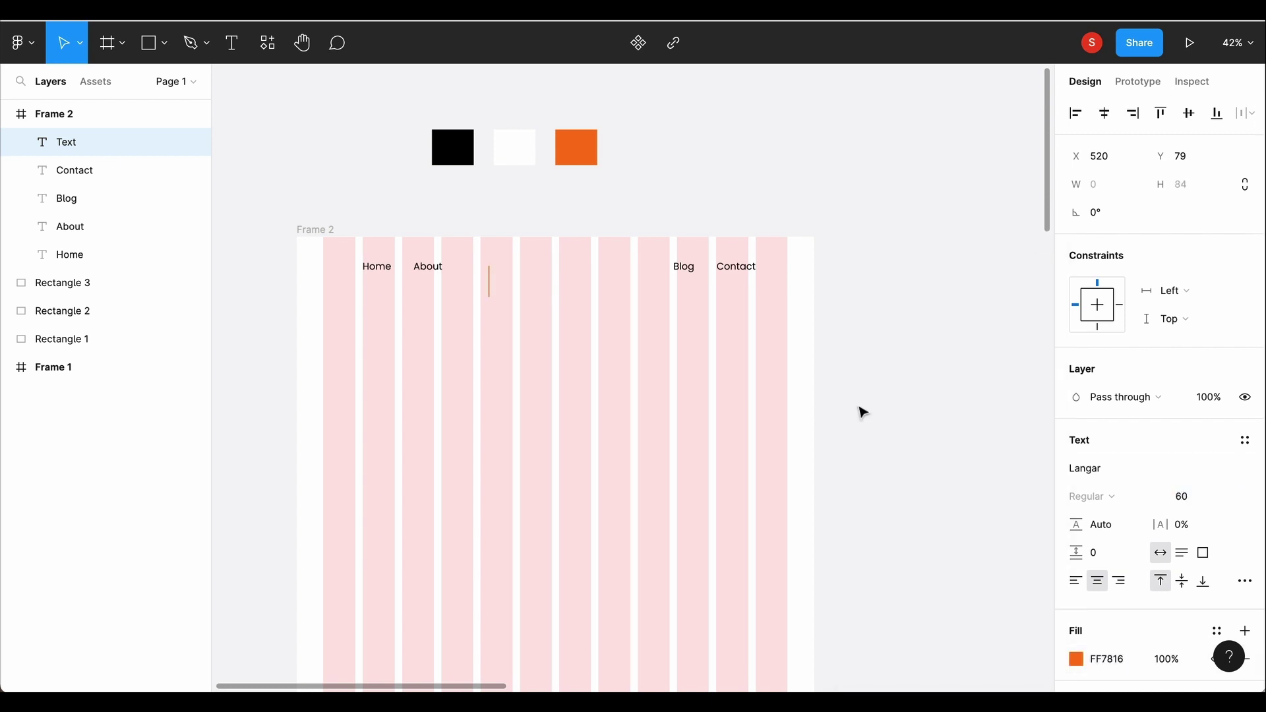
text(Haven's)
drag(488, 286, 550, 269)
Step: Align Home, About, Haven's, Blog and Contact on their vertical centres
click(686, 276)
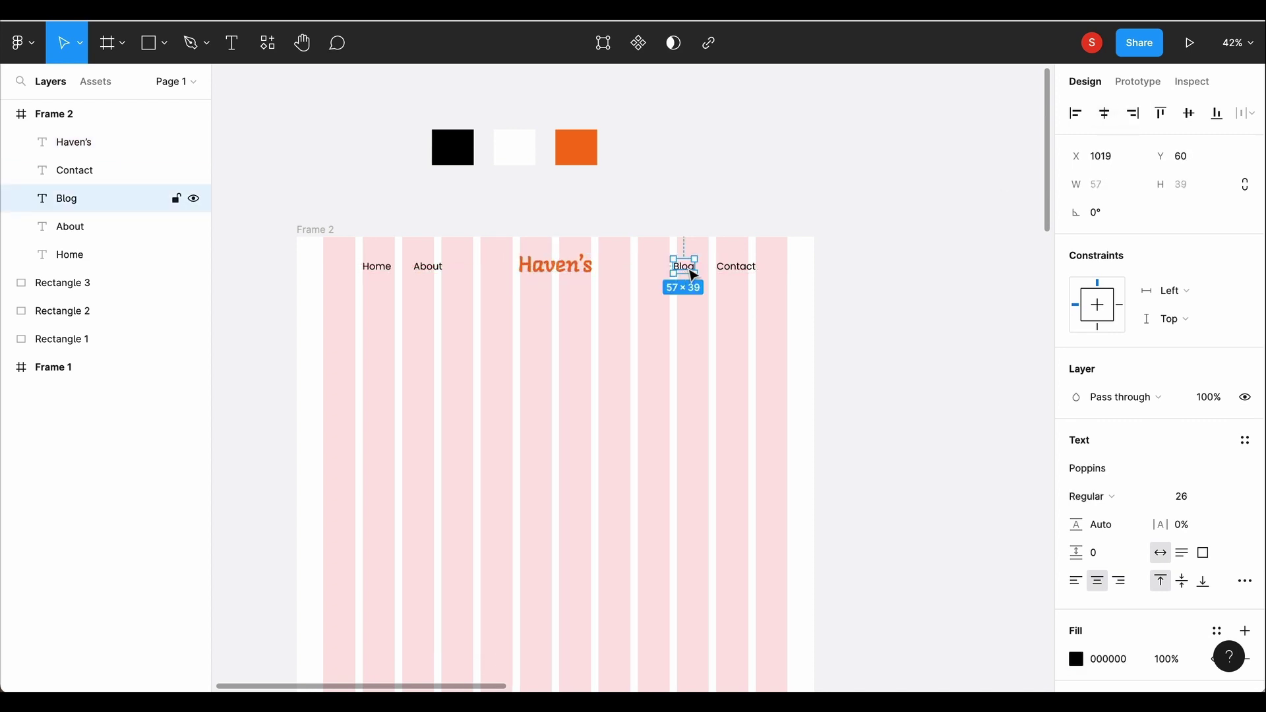
shift+click(737, 267)
shift+click(429, 267)
shift+click(377, 267)
shift+click(556, 265)
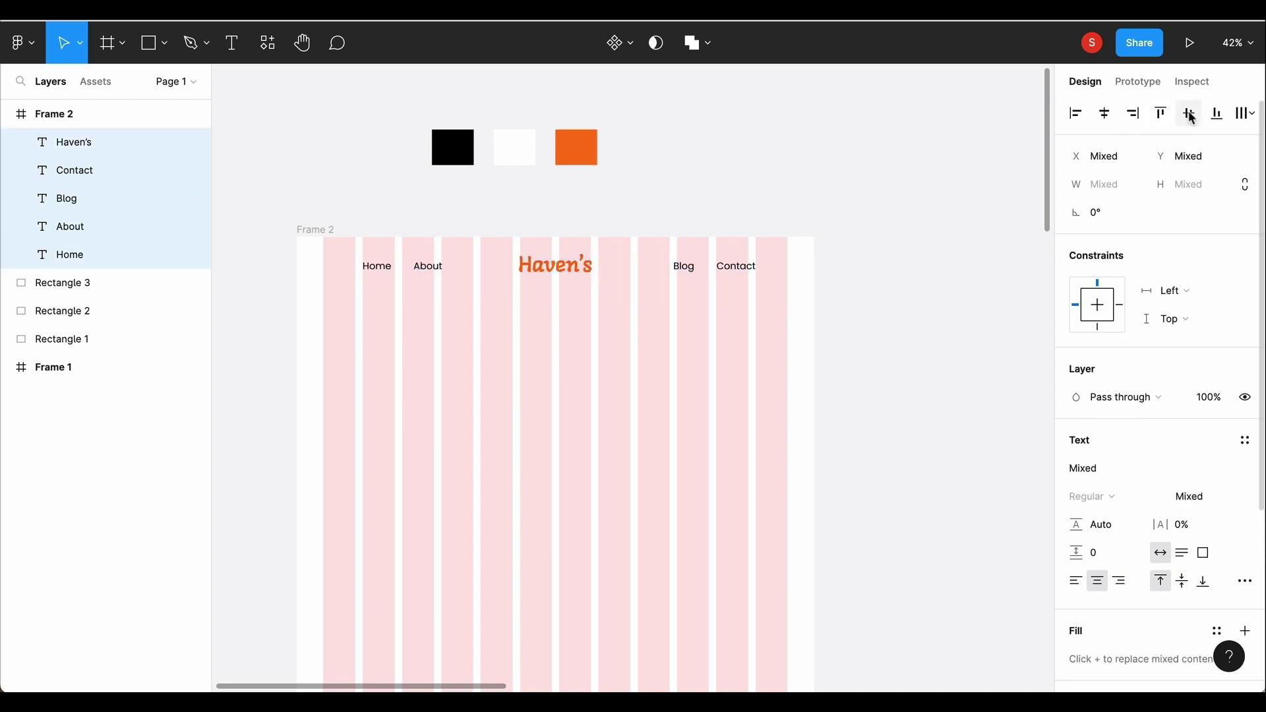
click(561, 264)
Step: Shift the five-item nav row left to centre it in Frame 2
click(780, 274)
drag(780, 275, 384, 257)
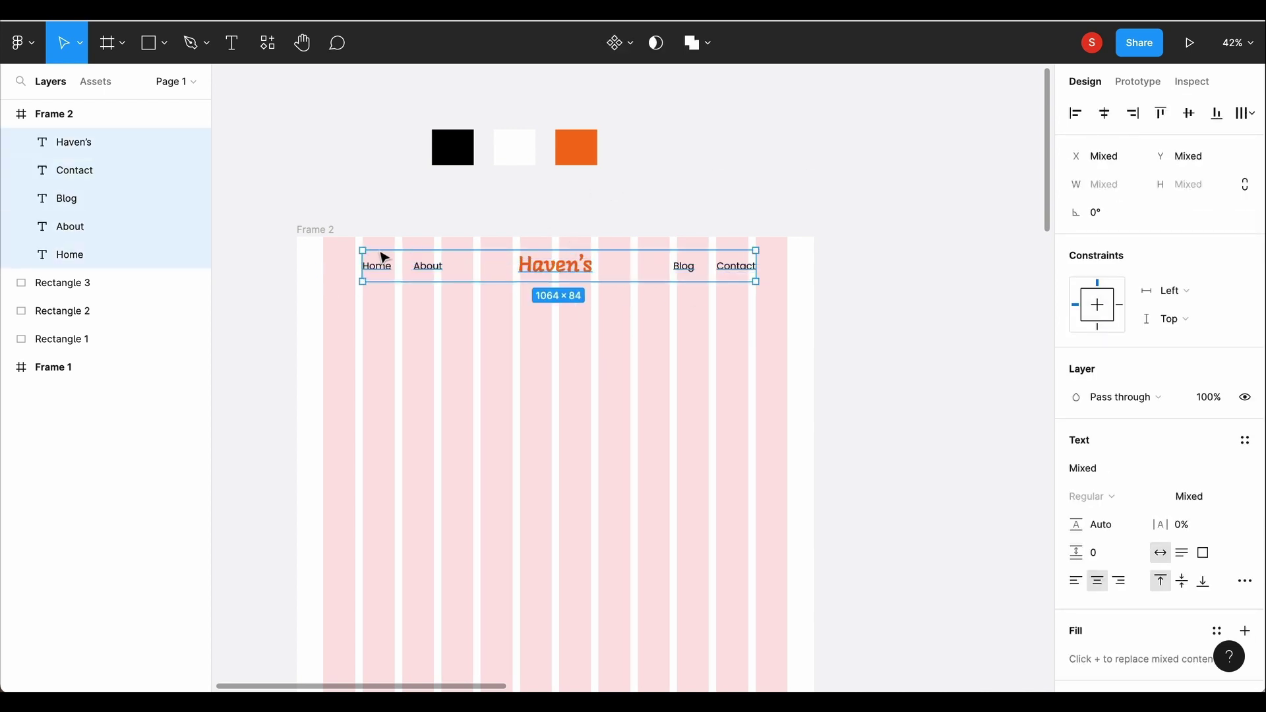
key(alt)
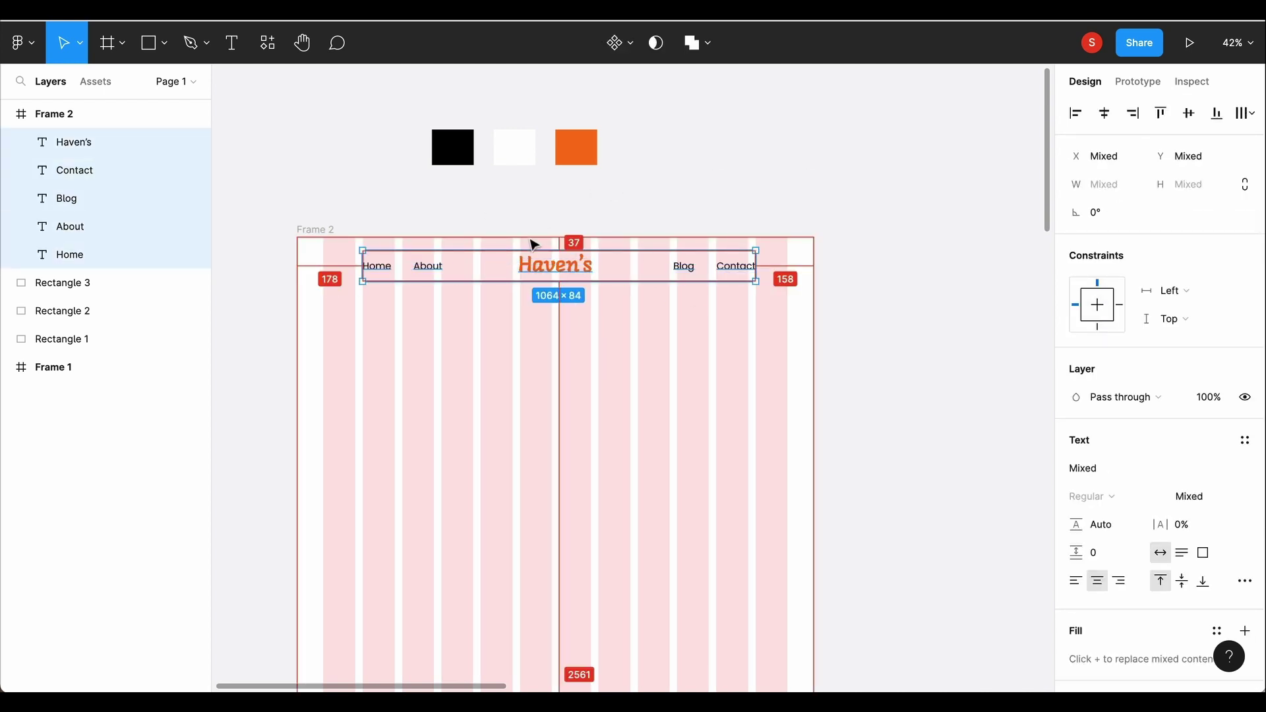
drag(537, 274, 530, 275)
click(654, 433)
Step: Draw a rectangle under the nav row stretched to Frame 2's full width
key(r)
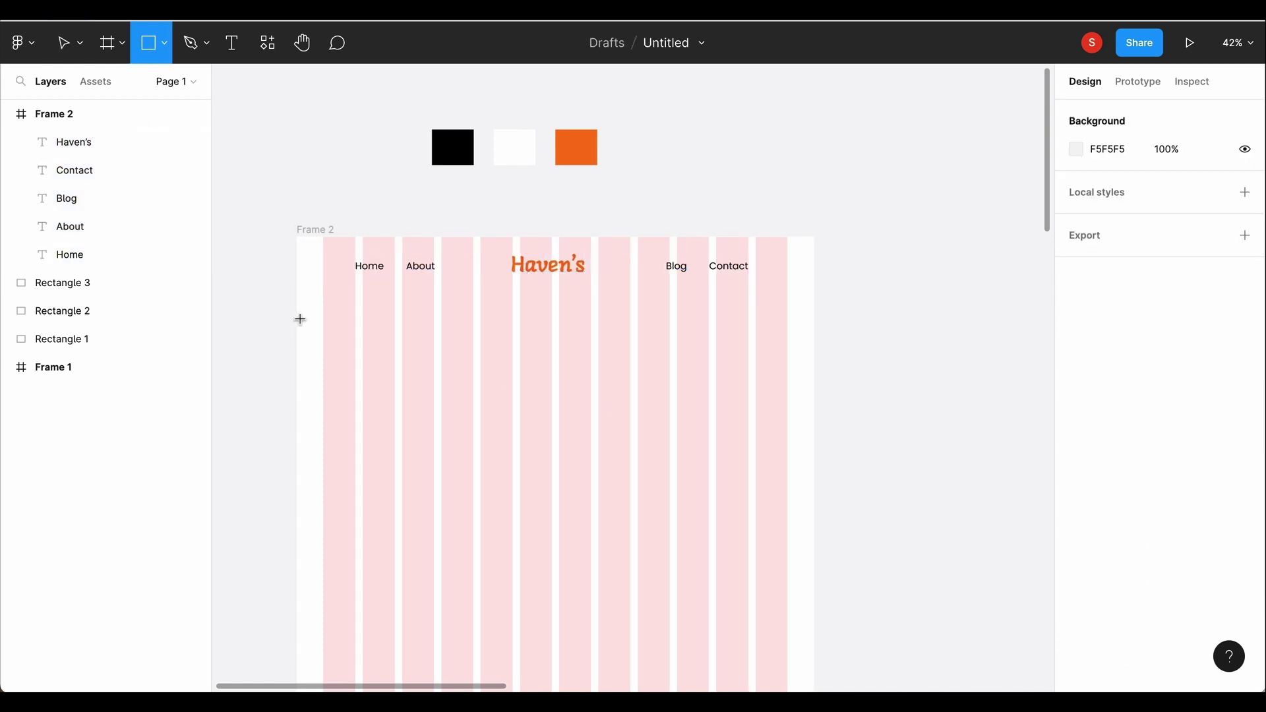
mouse_move(311, 308)
mouse_down()
mouse_move(797, 404)
mouse_move(783, 432)
mouse_up()
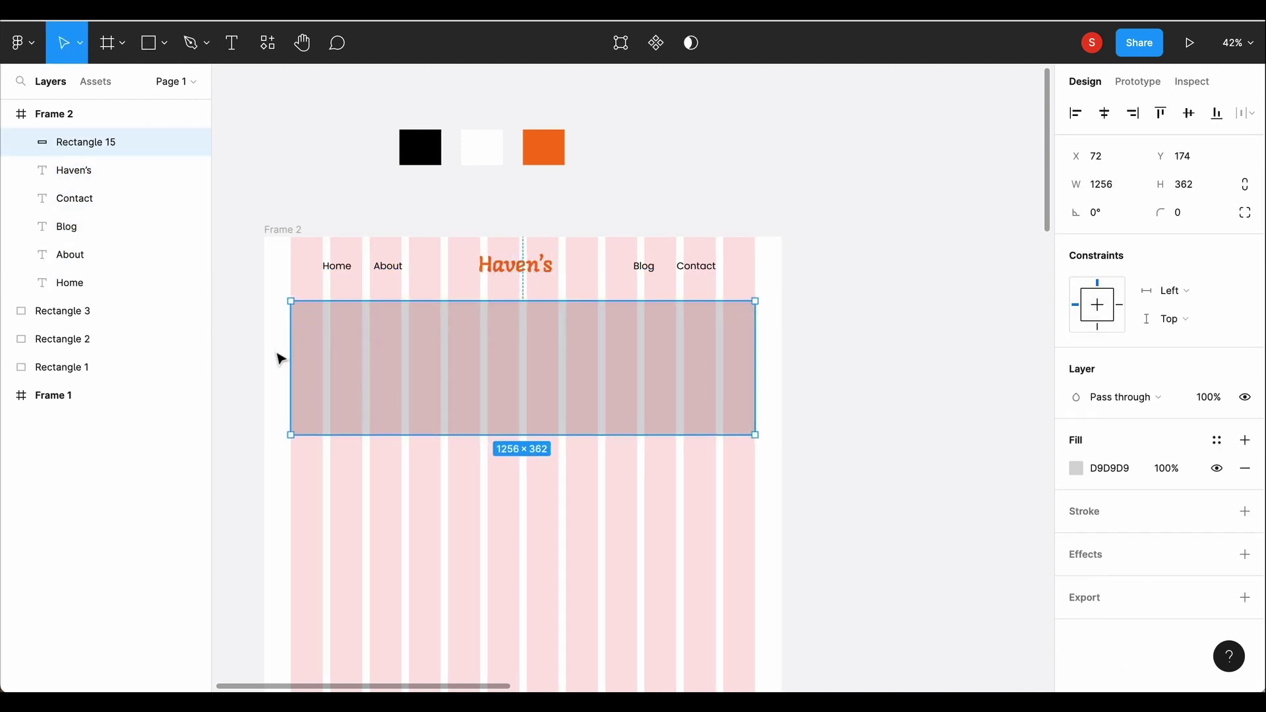
drag(288, 350, 263, 345)
drag(756, 362, 783, 362)
drag(522, 435, 523, 639)
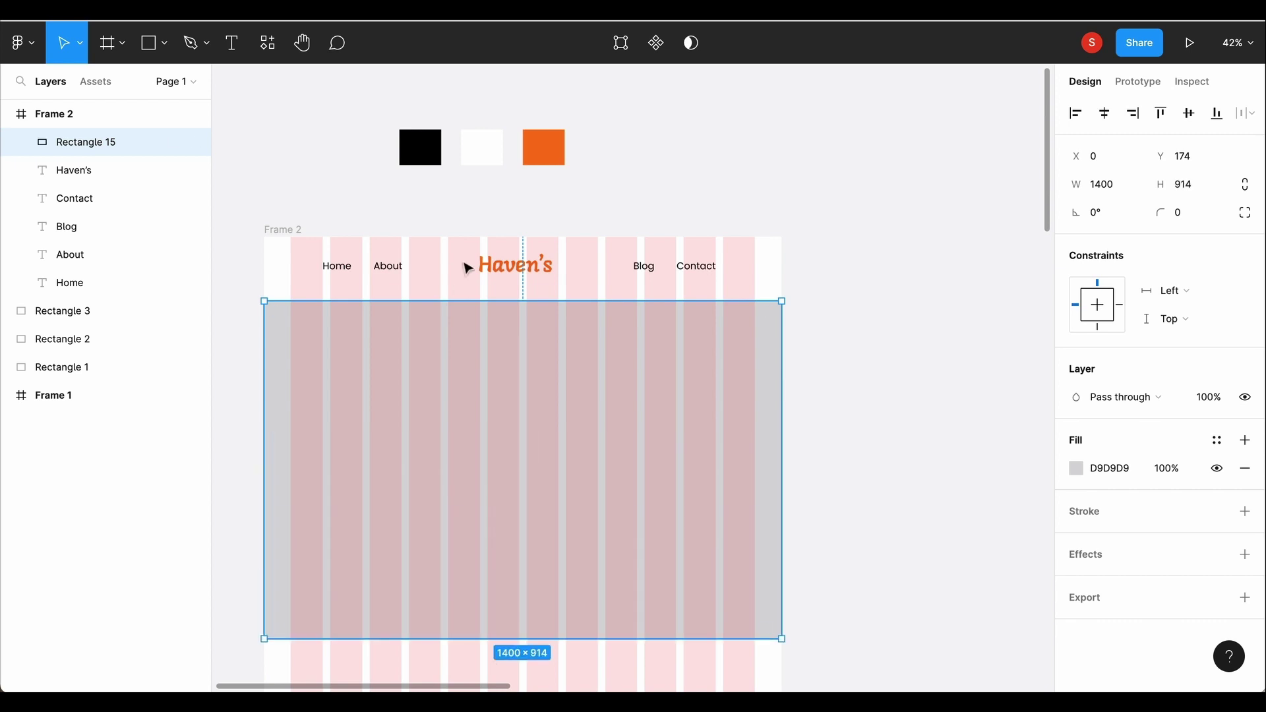
key(Up)
key(Up)
key(Up)
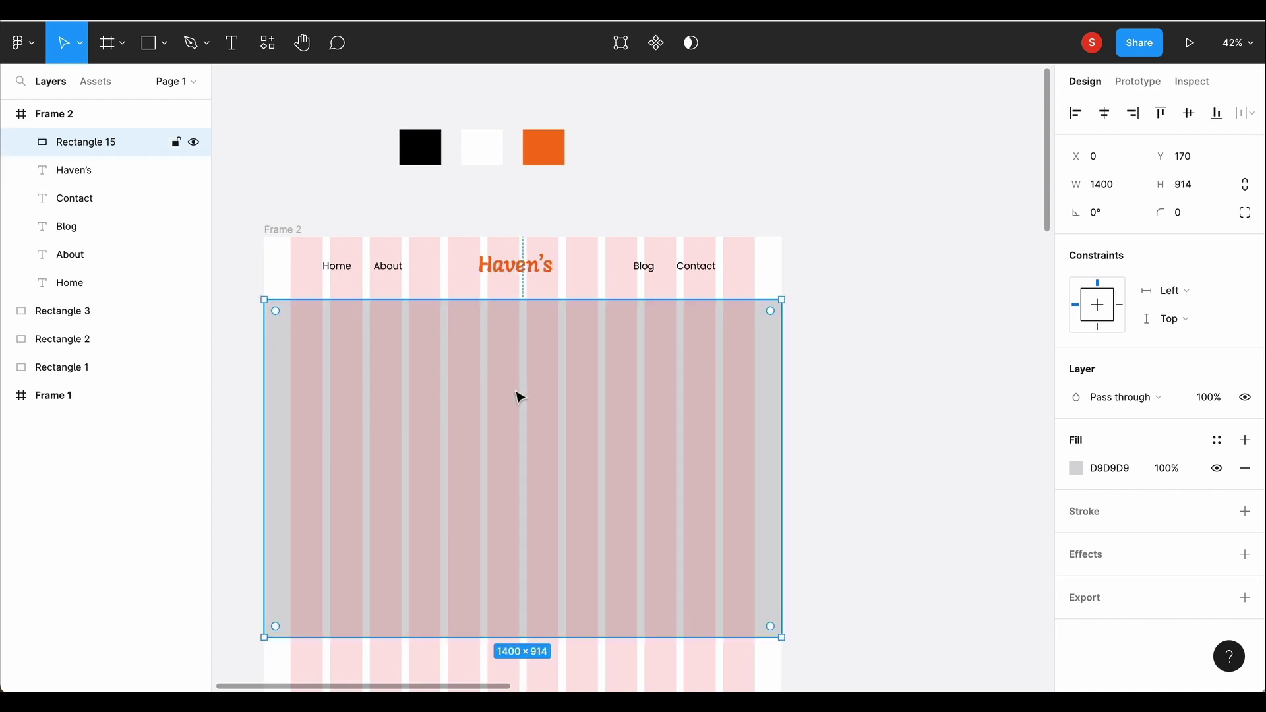
Step: Fill the rectangle with black 000000 and set its height to 847
click(1076, 468)
text(000000)
key(Return)
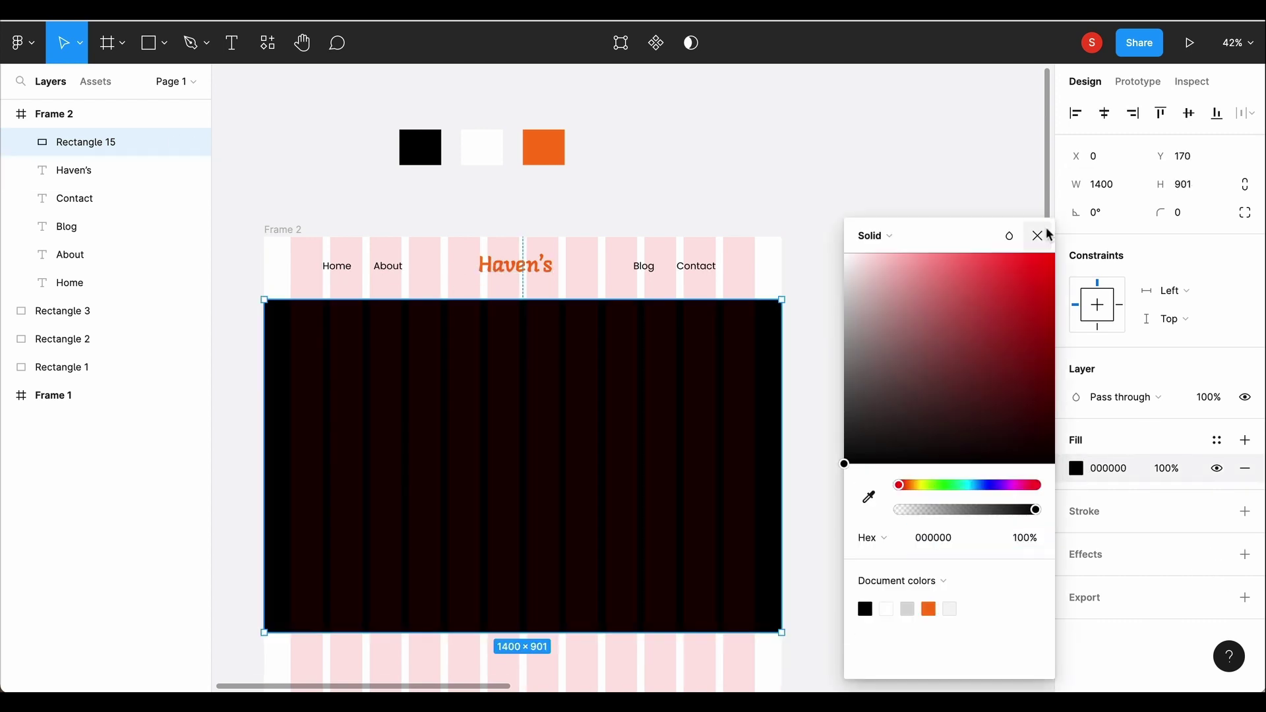
click(838, 630)
click(86, 142)
click(1187, 184)
text(84)
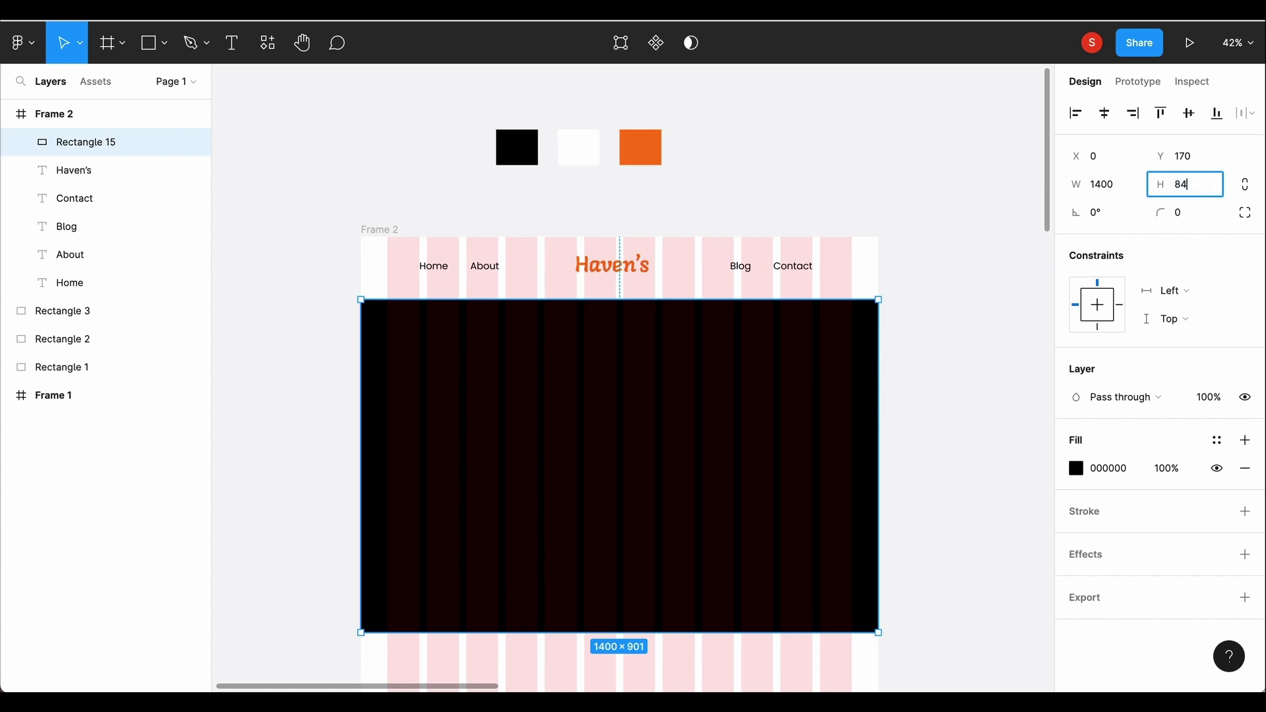
text(7)
key(Return)
click(1010, 391)
Step: Write 'Sweet Bread Handmade with Love' above Rectangle 15, placed left in the hero and wrapped
click(603, 277)
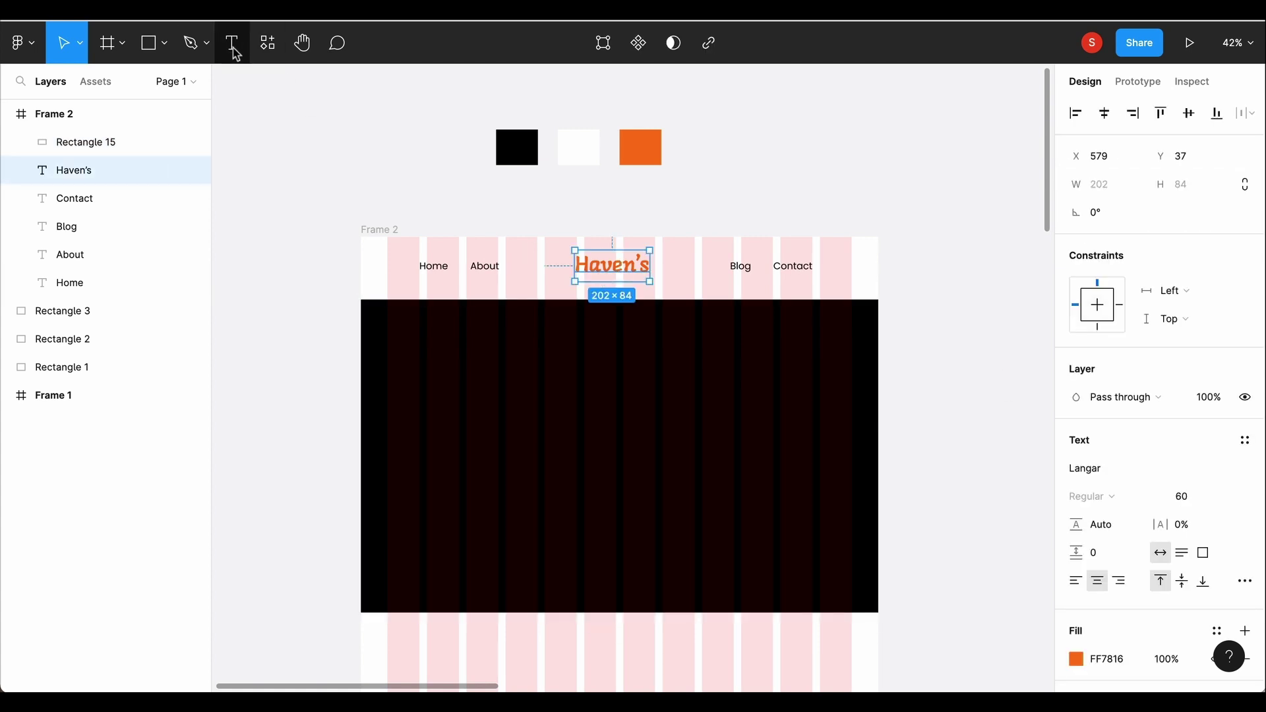
click(235, 53)
click(412, 359)
text(Swee)
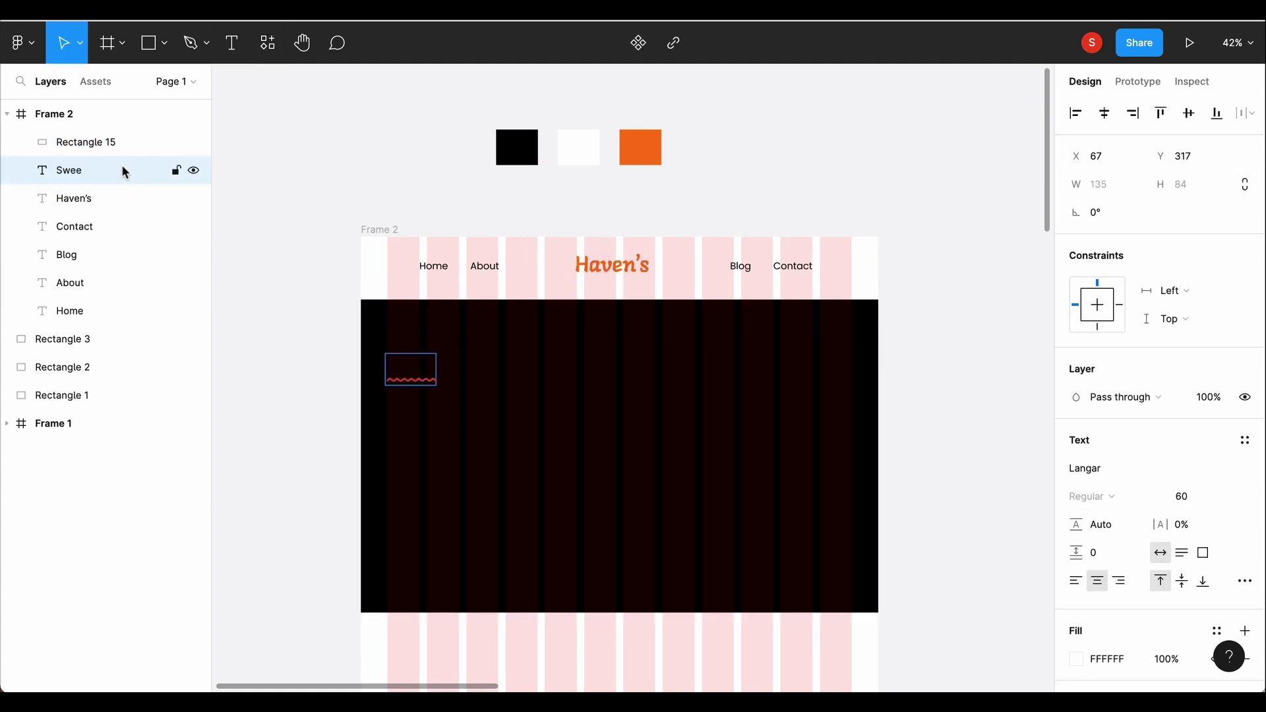
drag(125, 172, 128, 141)
text(t Bread Hand)
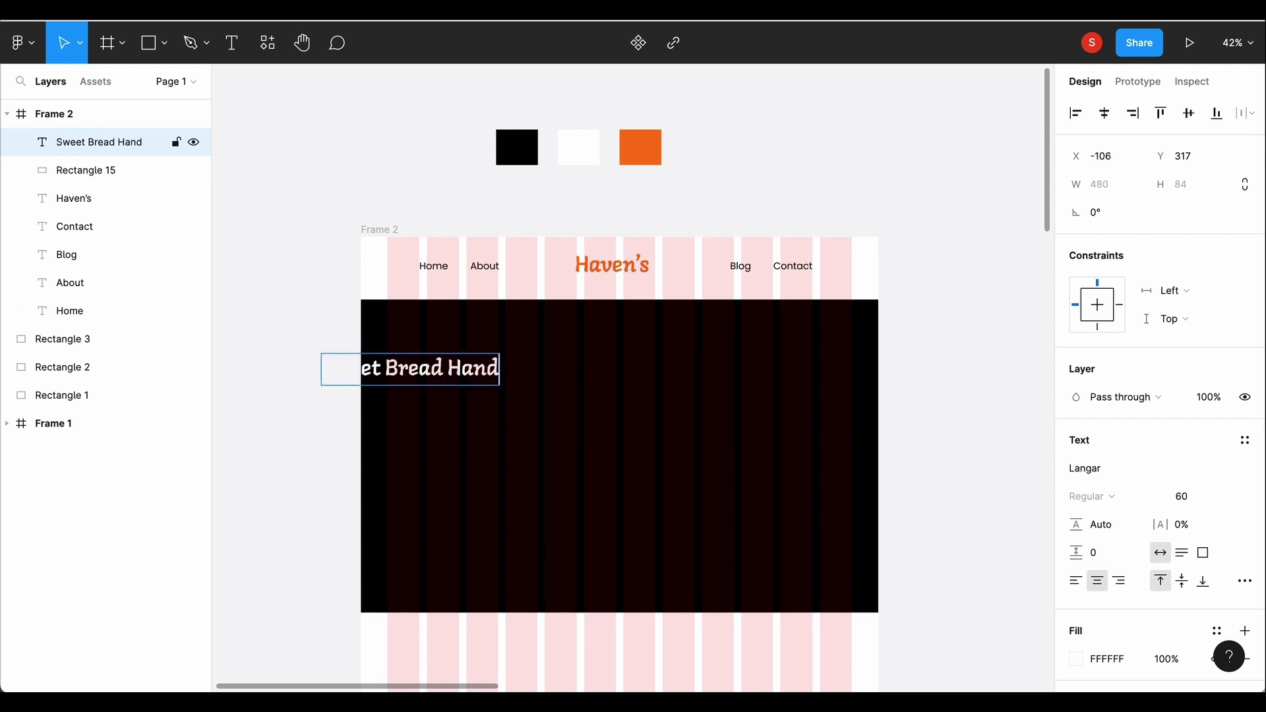
text(made with lo)
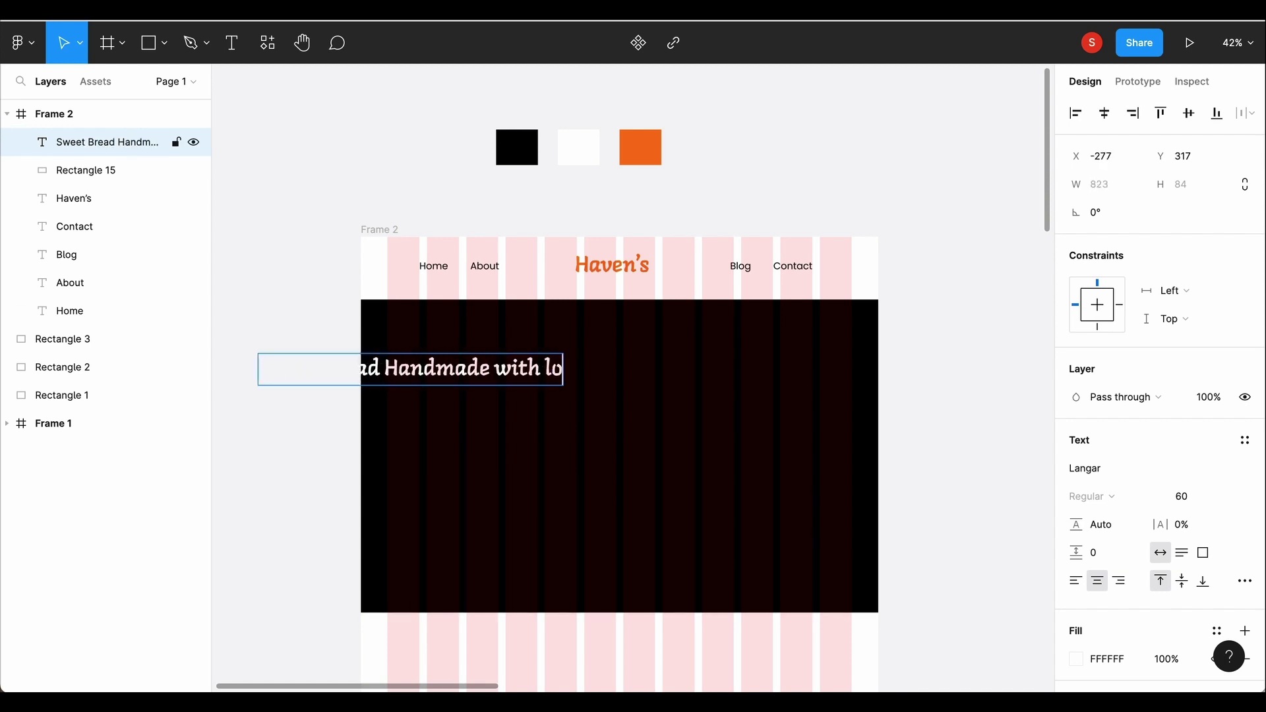
text(ve)
double_click(541, 367)
text(Love)
key(Escape)
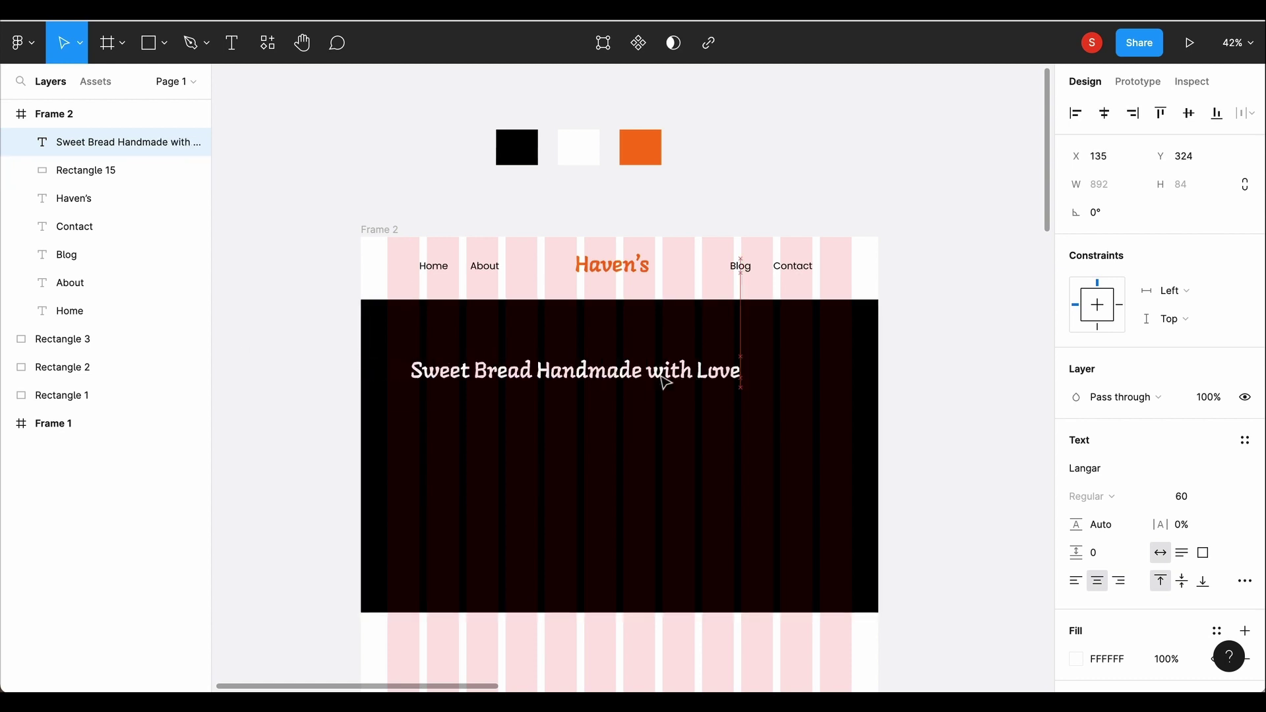
mouse_move(528, 369)
mouse_down()
mouse_move(647, 373)
mouse_move(533, 359)
mouse_move(592, 357)
mouse_up()
key(ctrl+alt+l)
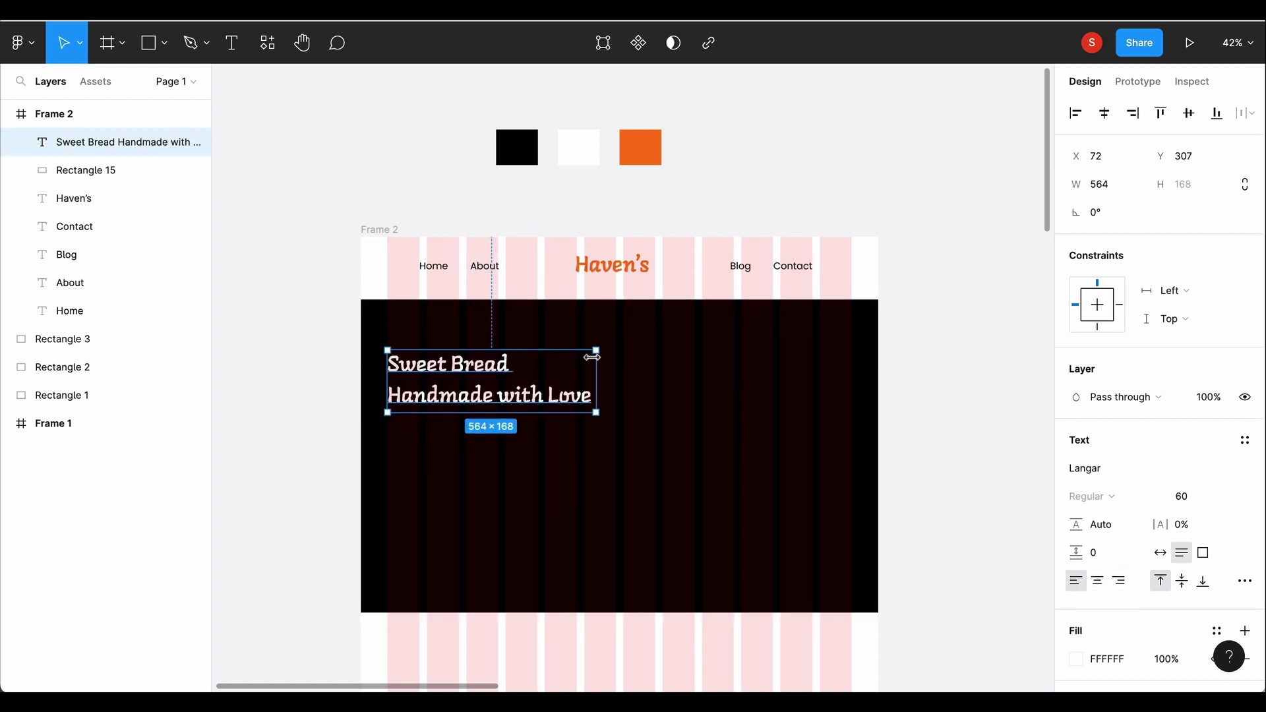
Step: Draw a 628-wide photo placeholder rectangle on the hero's right side
key(Escape)
key(r)
drag(684, 375, 835, 474)
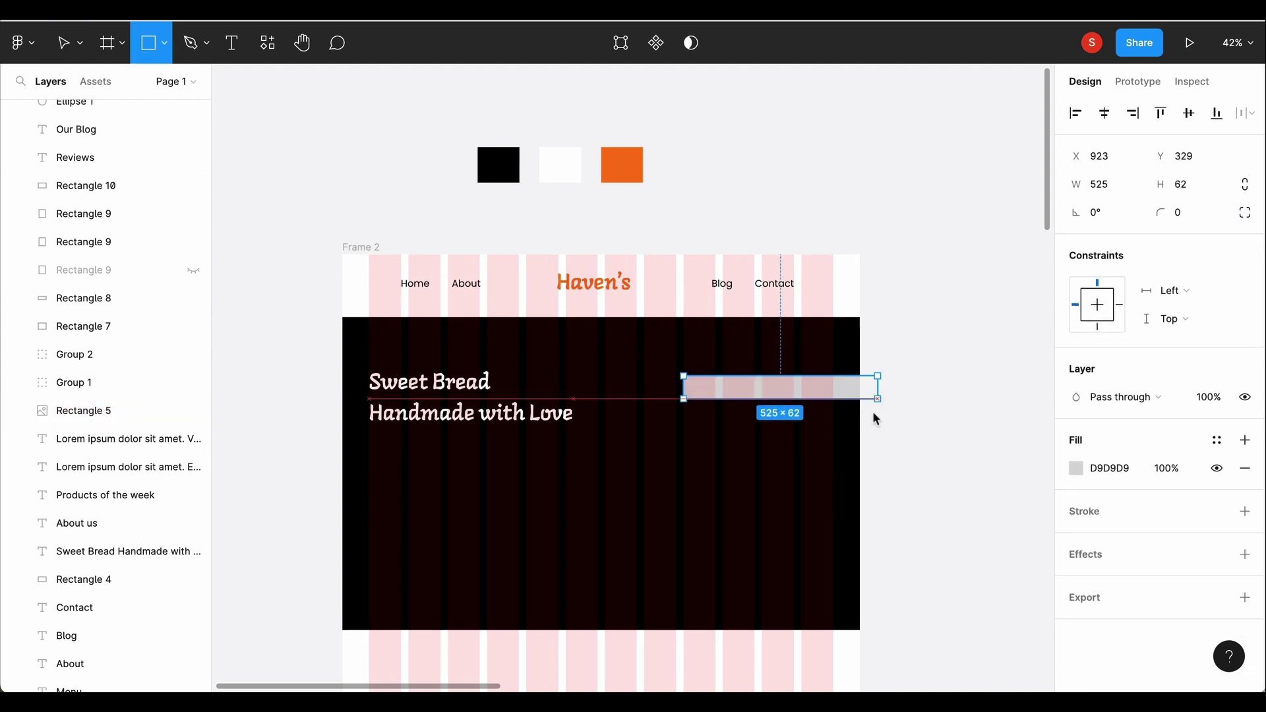
drag(684, 429, 637, 435)
text(628)
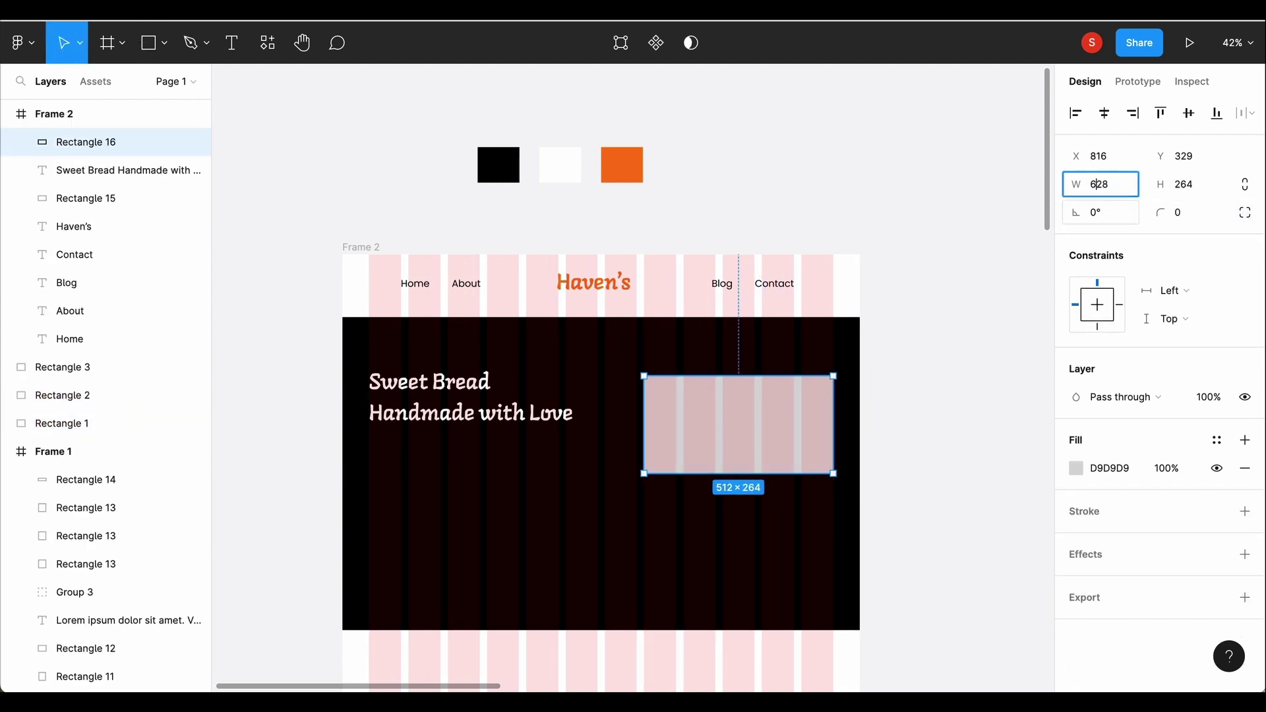
key(Return)
mouse_move(757, 458)
mouse_down()
mouse_move(734, 443)
mouse_move(716, 561)
mouse_up()
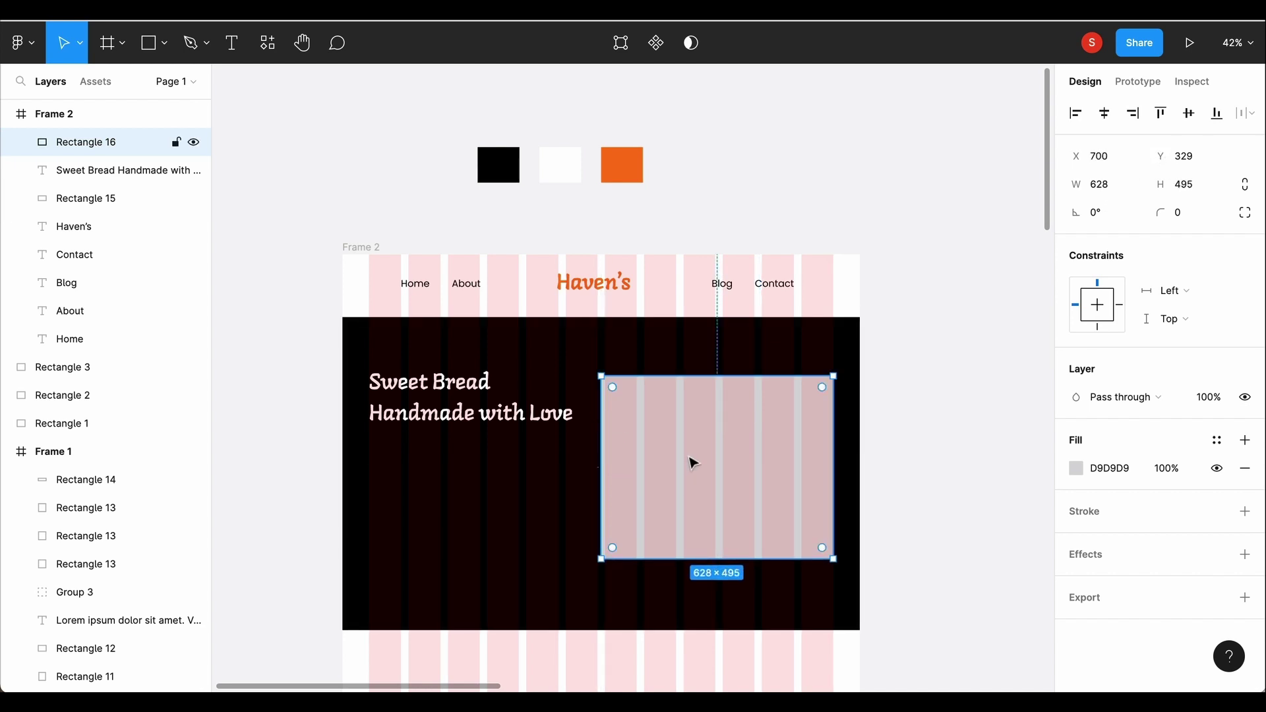
Step: Paste a lorem ipsum paragraph in a text box below the headline and narrow it
click(233, 55)
drag(429, 445, 620, 506)
text(Lorem ipsum dolor sit amet. Eum laborum quas sed quod minima sed harum doloremque est veniam neque. Et quia facilis)
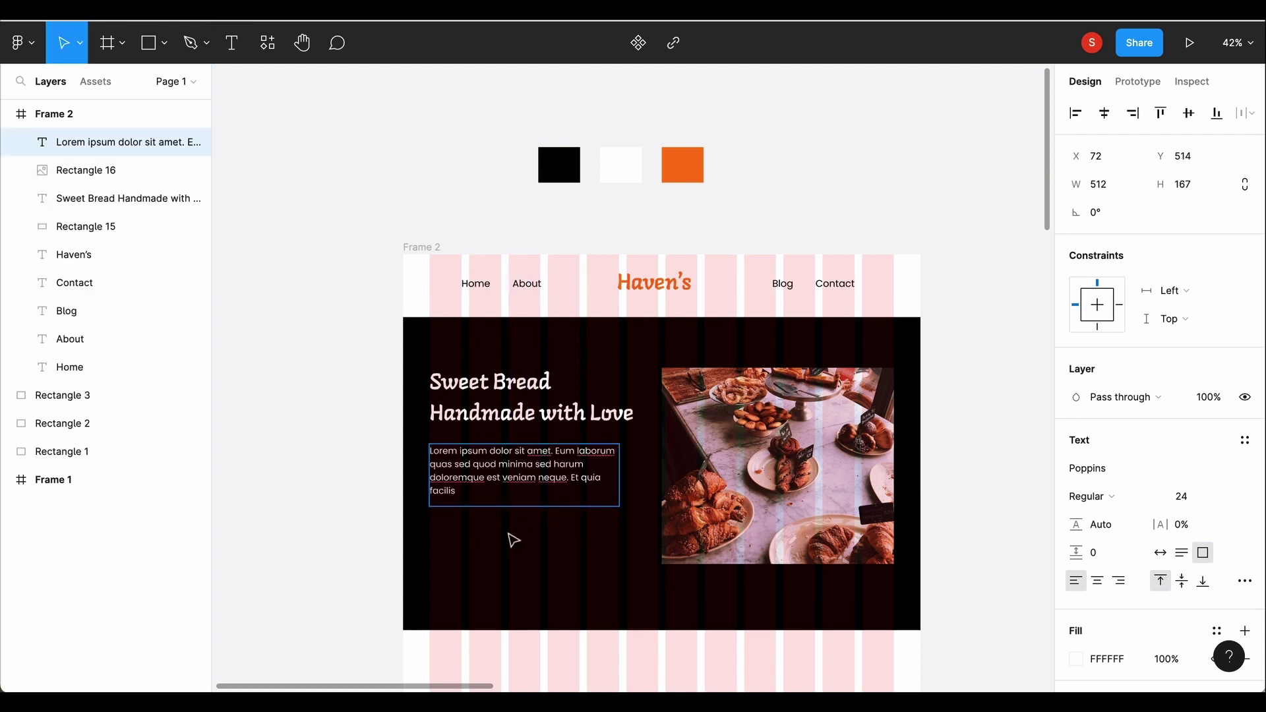
drag(483, 506, 484, 503)
drag(619, 459, 587, 467)
Step: Draw the button shape below the paragraph with radius 15 and orange FF7816 fill
click(512, 397)
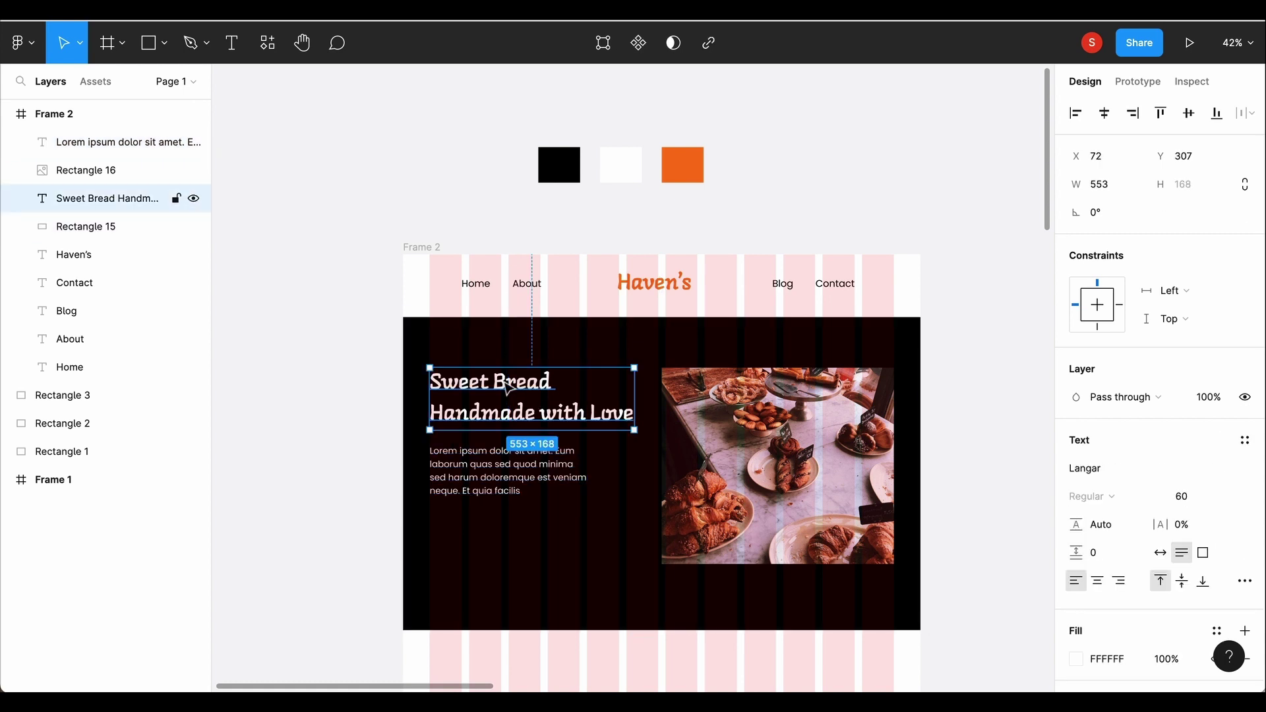
click(508, 511)
key(r)
drag(429, 521, 542, 565)
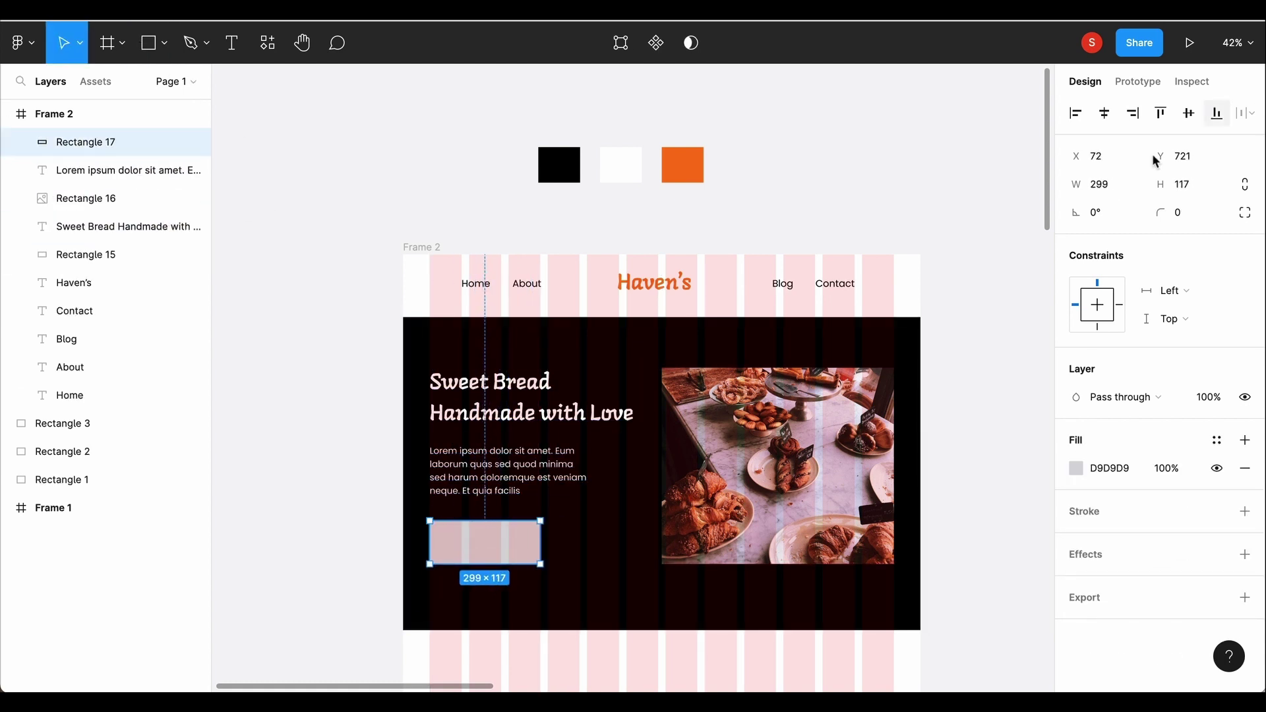
click(1183, 214)
text(15)
click(649, 558)
click(527, 551)
click(1076, 469)
click(928, 609)
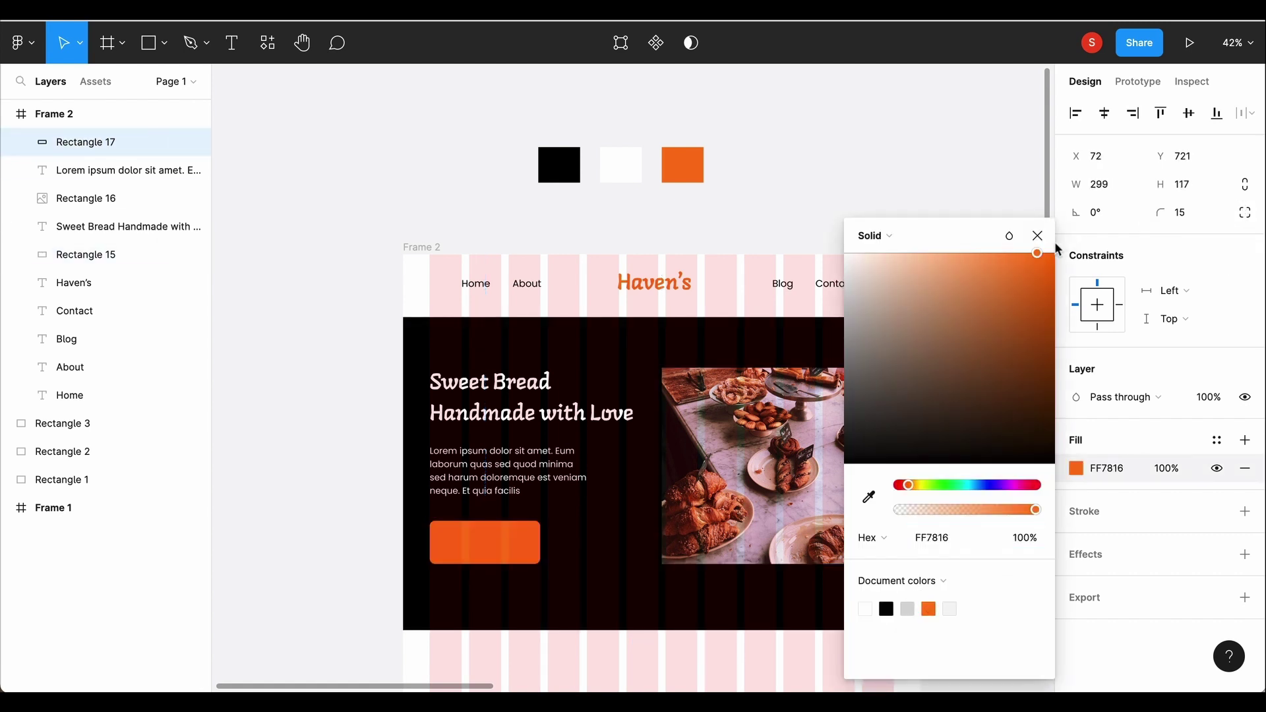
click(1056, 246)
Step: Add an 'Order Now' label layered above the orange button shape
click(126, 170)
click(231, 43)
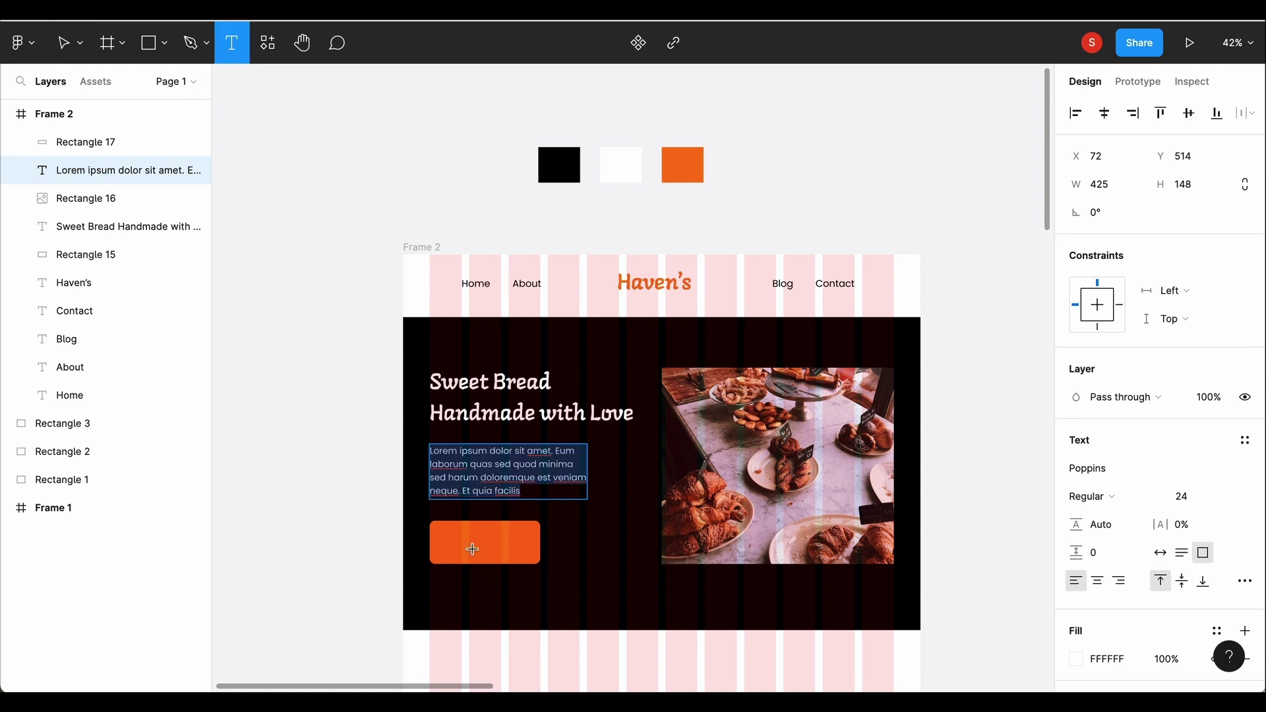
click(473, 549)
text(Order Now)
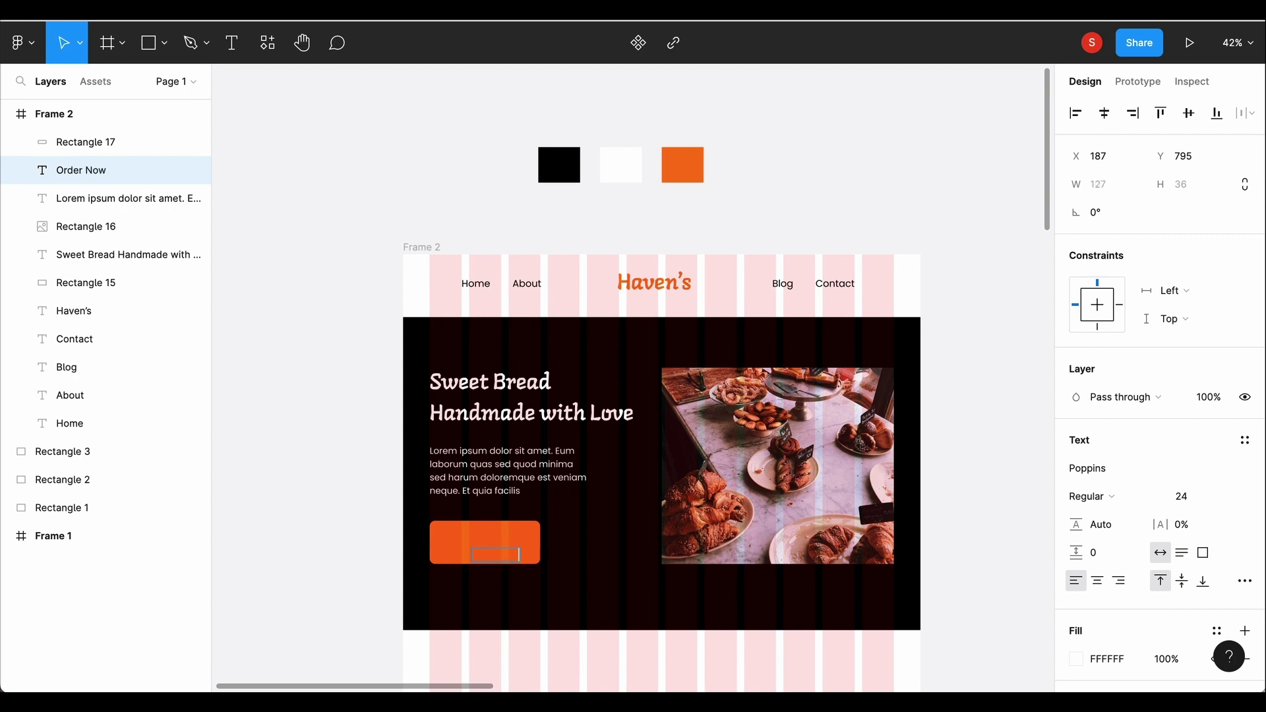
drag(113, 142, 113, 130)
drag(496, 550, 500, 551)
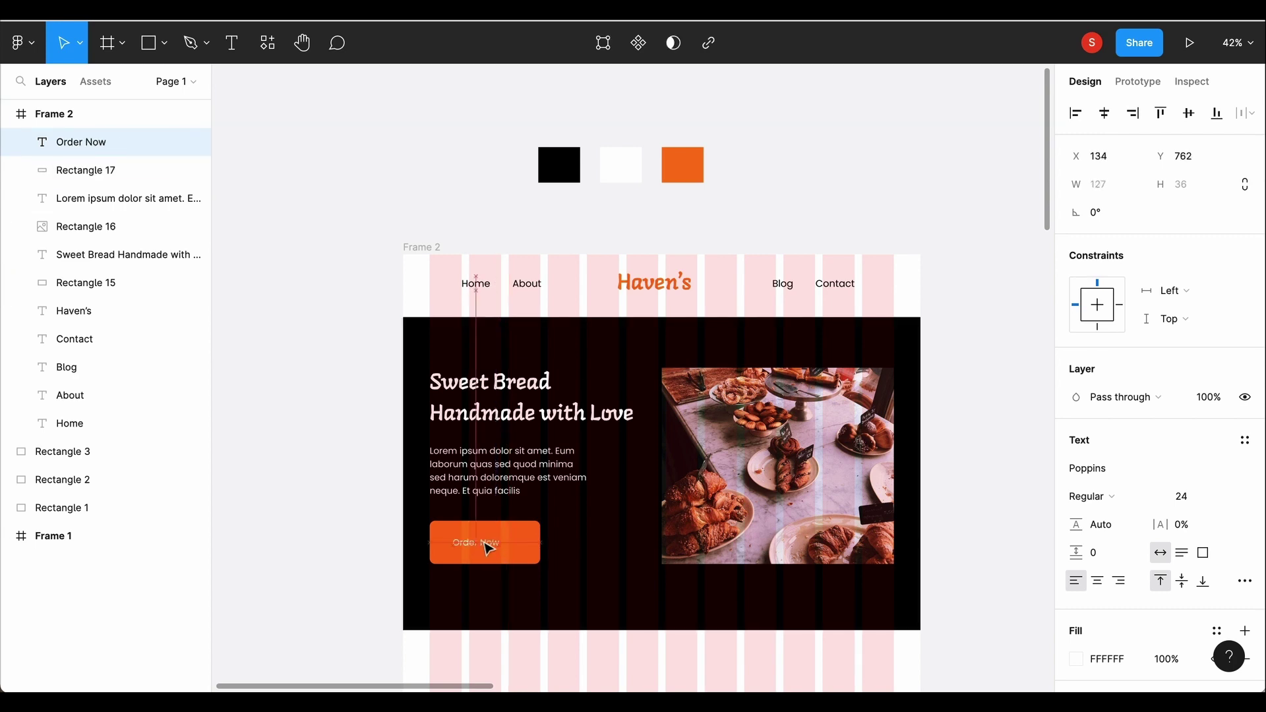
Step: Narrow the button, centre the Order Now label on it, and group them
click(545, 557)
ctrl+scroll(537, 560, up, 5)
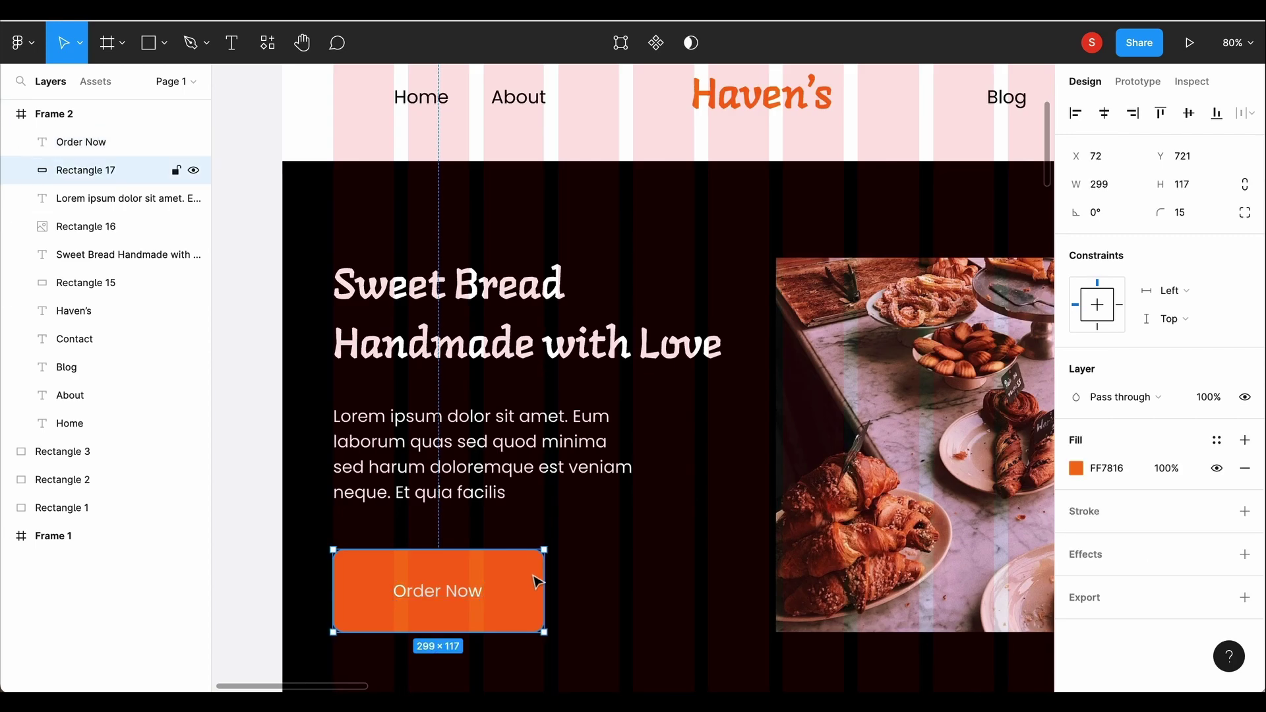
mouse_move(521, 597)
mouse_down()
mouse_move(508, 578)
mouse_move(450, 587)
mouse_up()
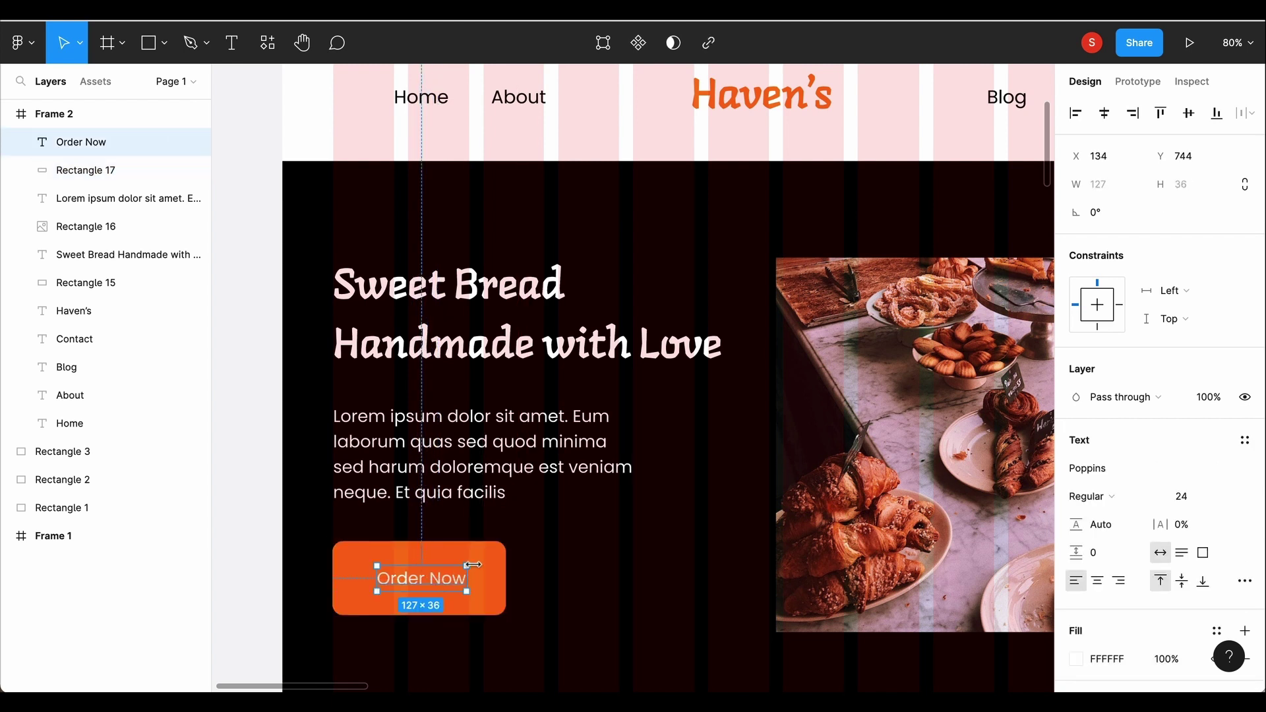
shift+click(501, 559)
click(1104, 113)
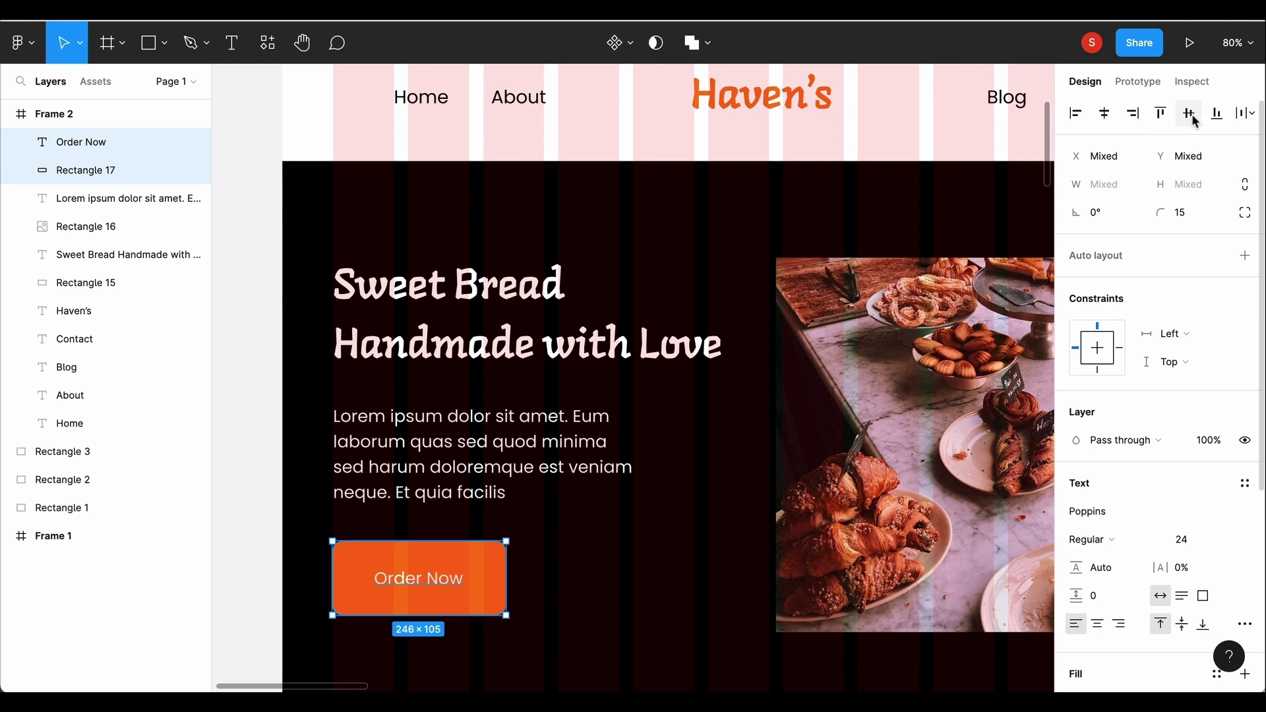
scroll(594, 396, down, 3)
key(ctrl+g)
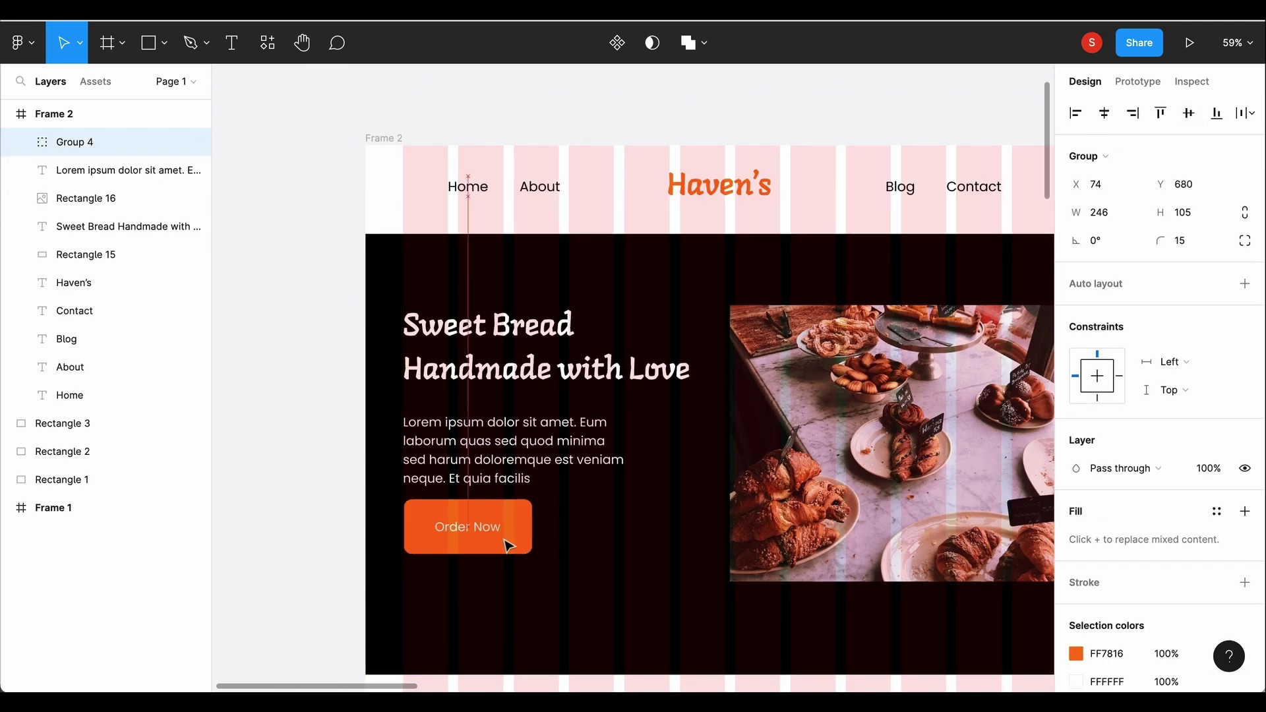
Step: Even out the spacing between headline, paragraph and Order Now button
drag(508, 545, 503, 567)
click(530, 452)
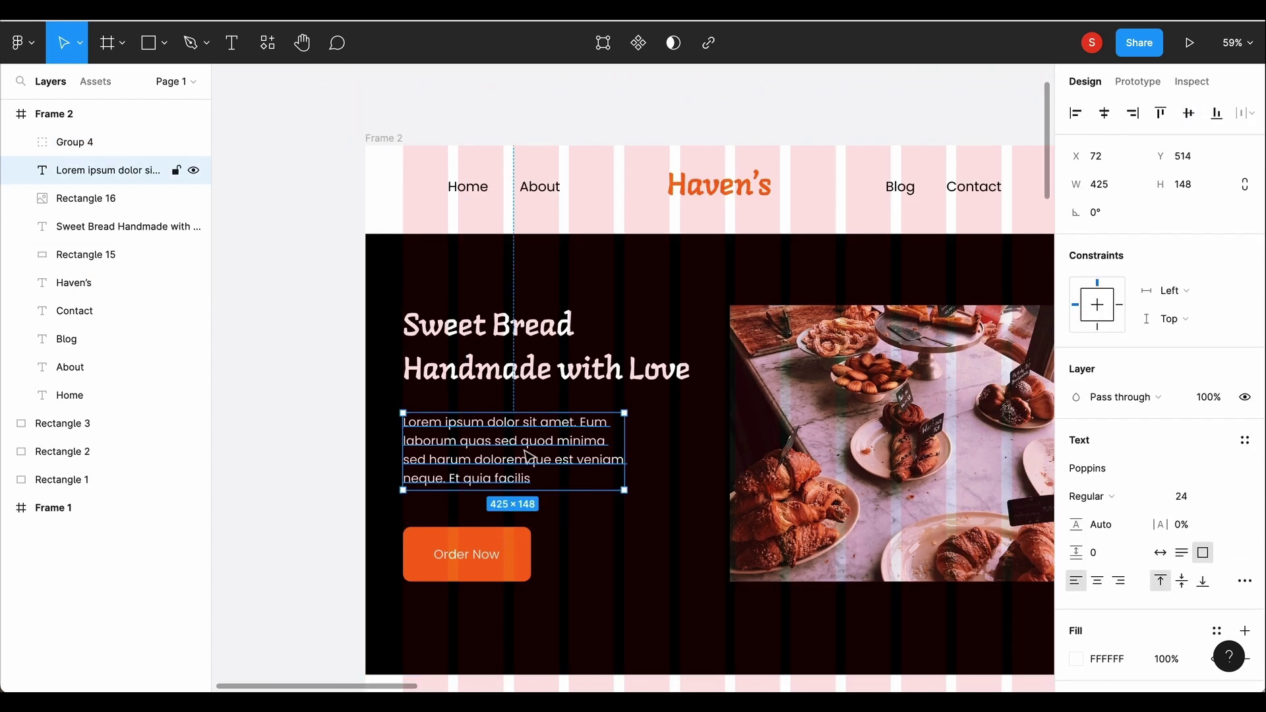
drag(527, 454, 527, 445)
drag(494, 562, 495, 541)
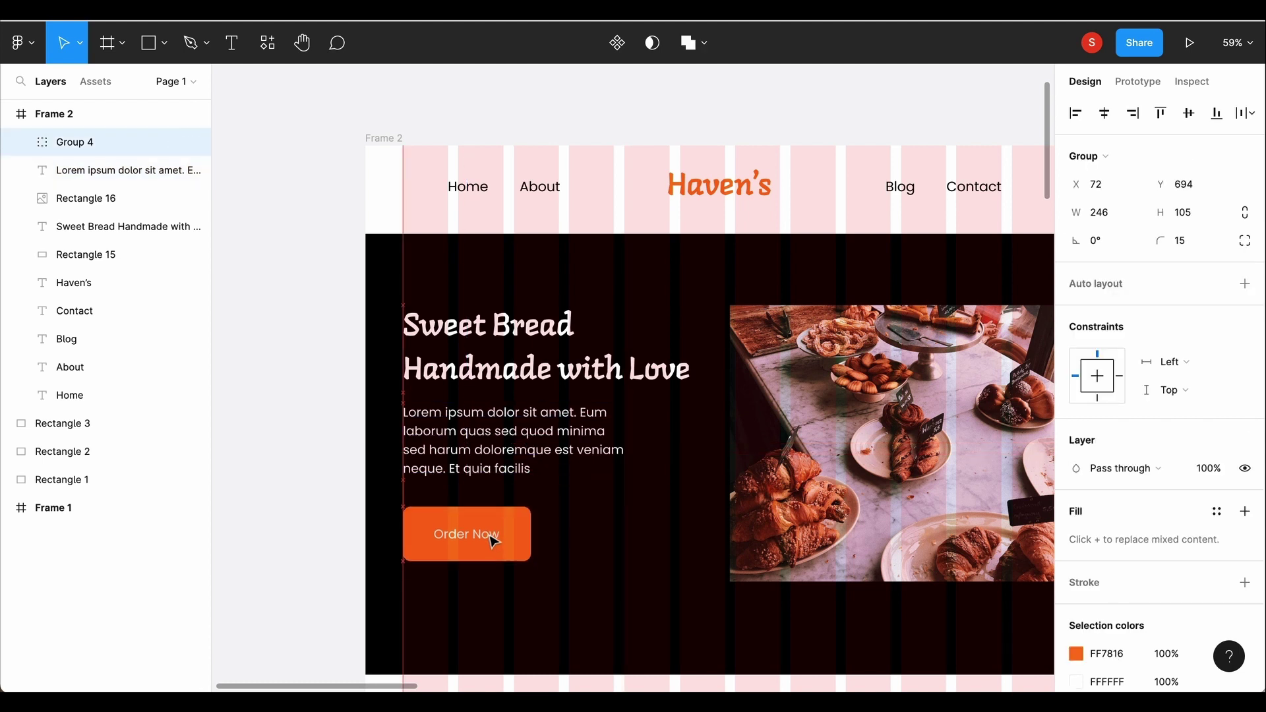
click(501, 459)
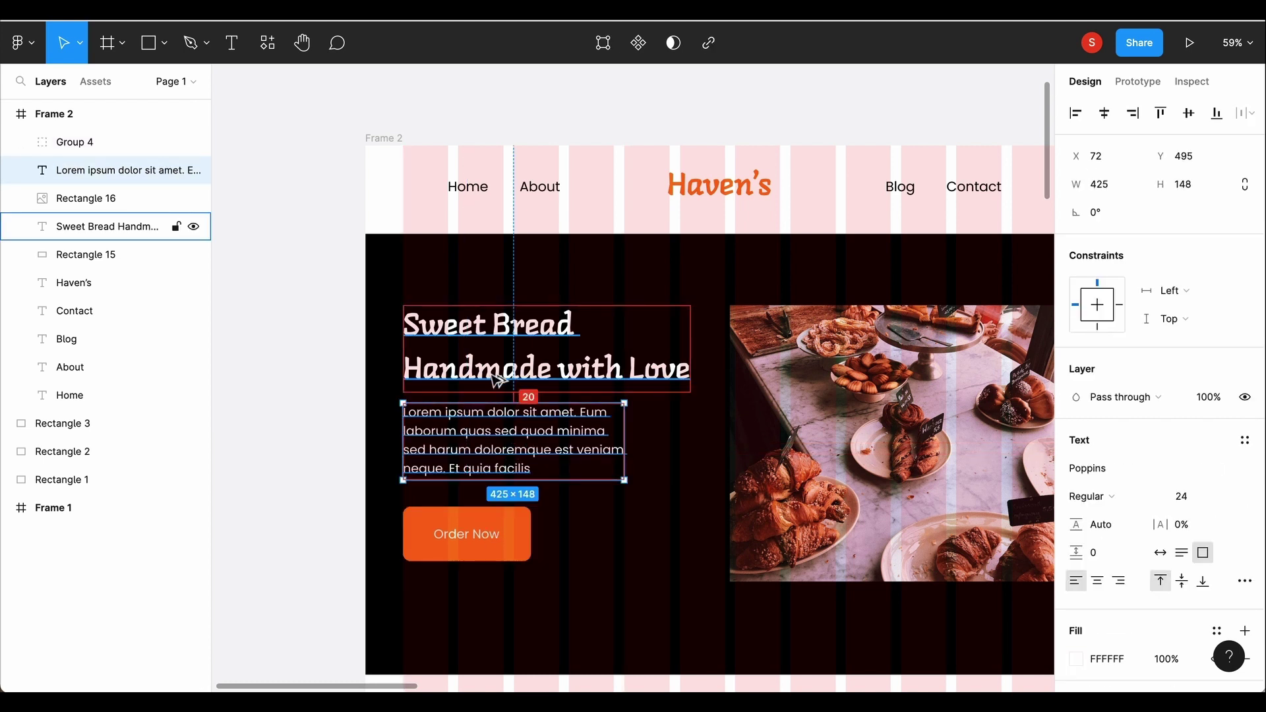
key(shift+Down)
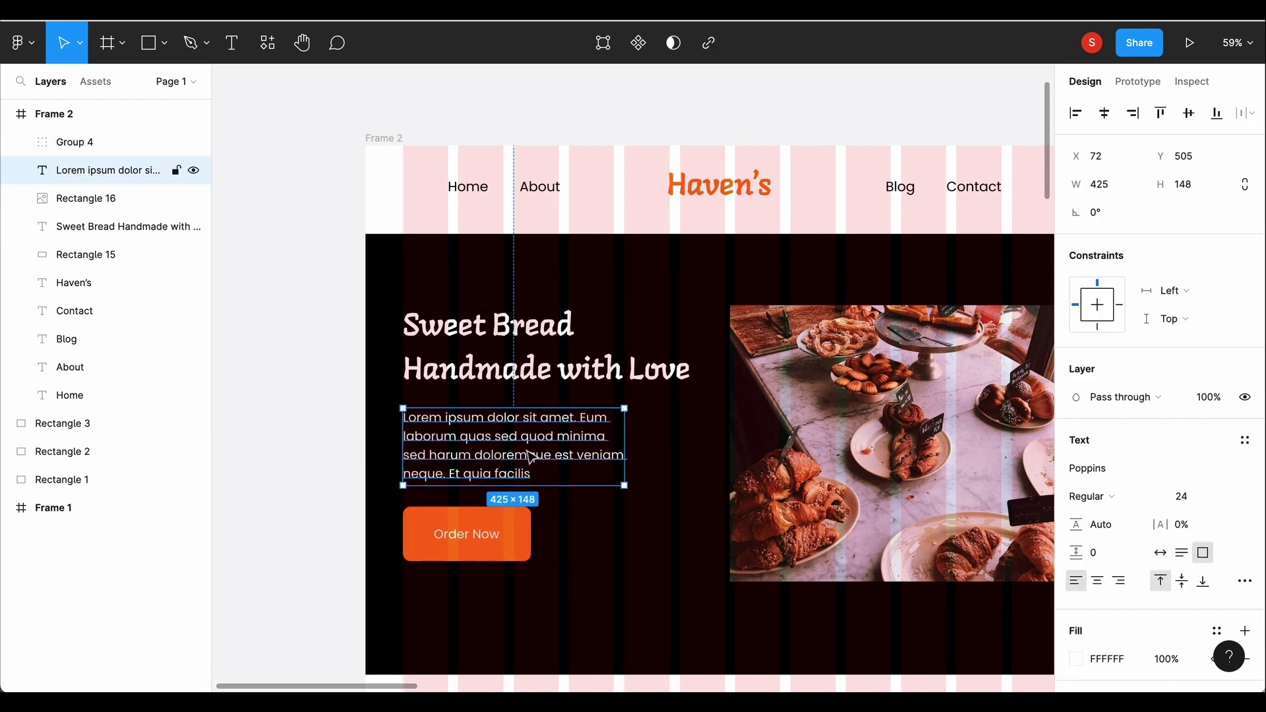
click(620, 581)
scroll(612, 637, down, 1)
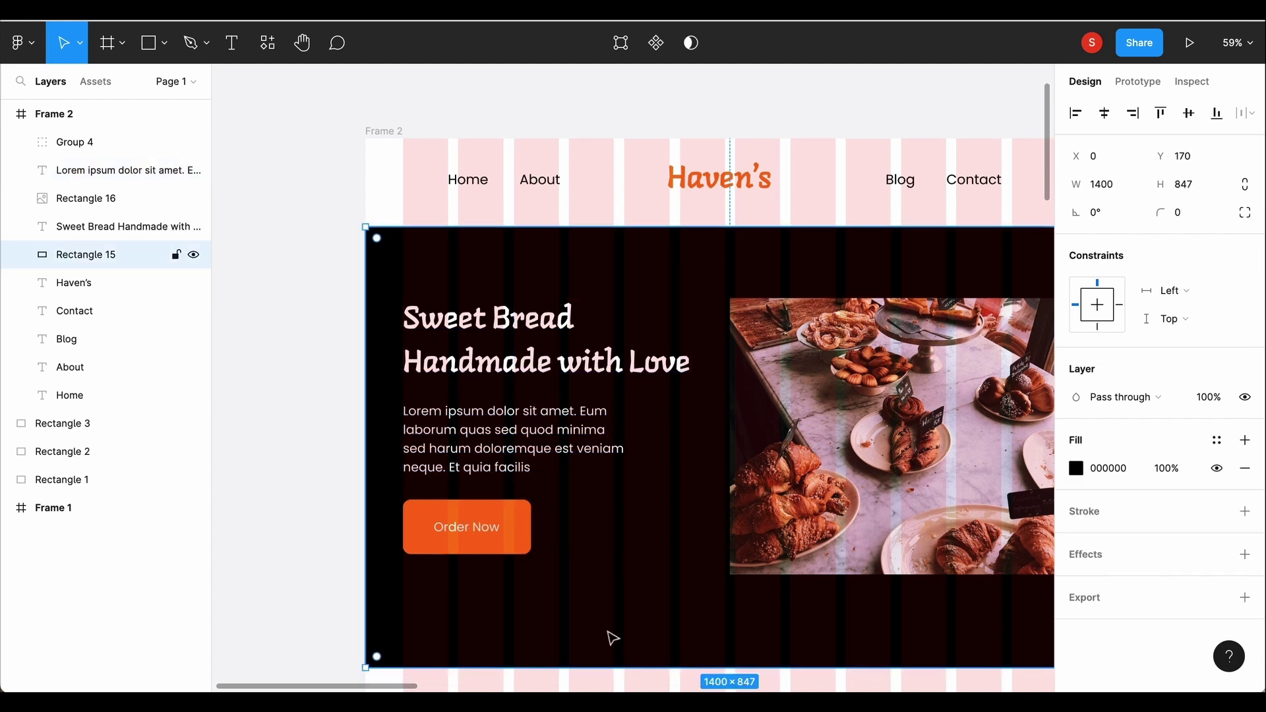
scroll(611, 638, down, 2)
ctrl+scroll(706, 678, down, 3)
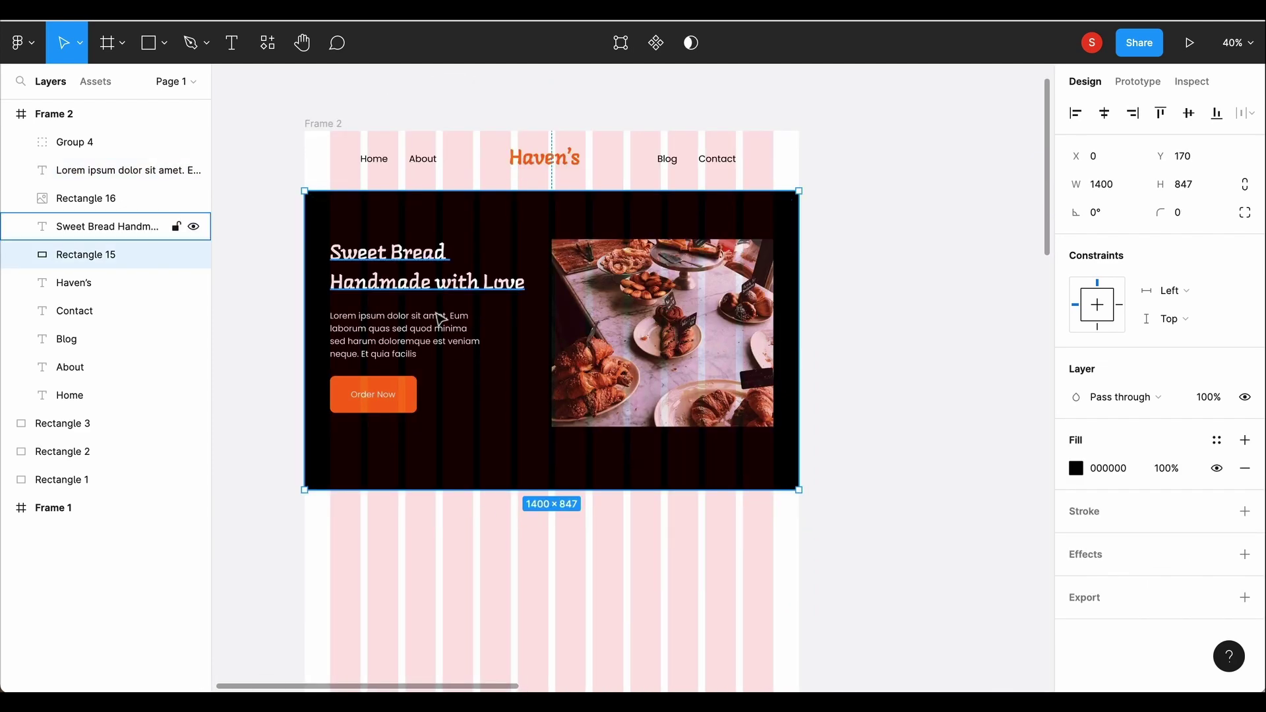
click(342, 586)
click(389, 267)
Step: Place a new text box containing 'A' below the hero section
key(t)
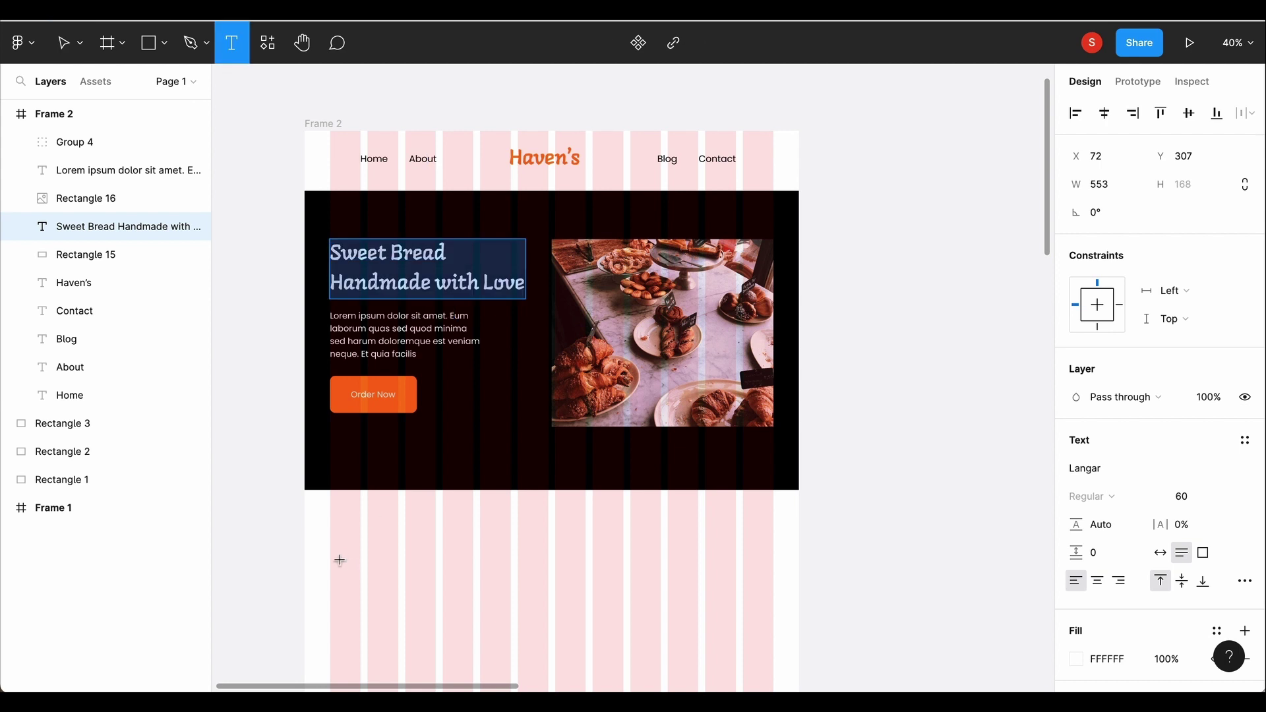
click(339, 557)
text(About Us)
drag(390, 581, 380, 559)
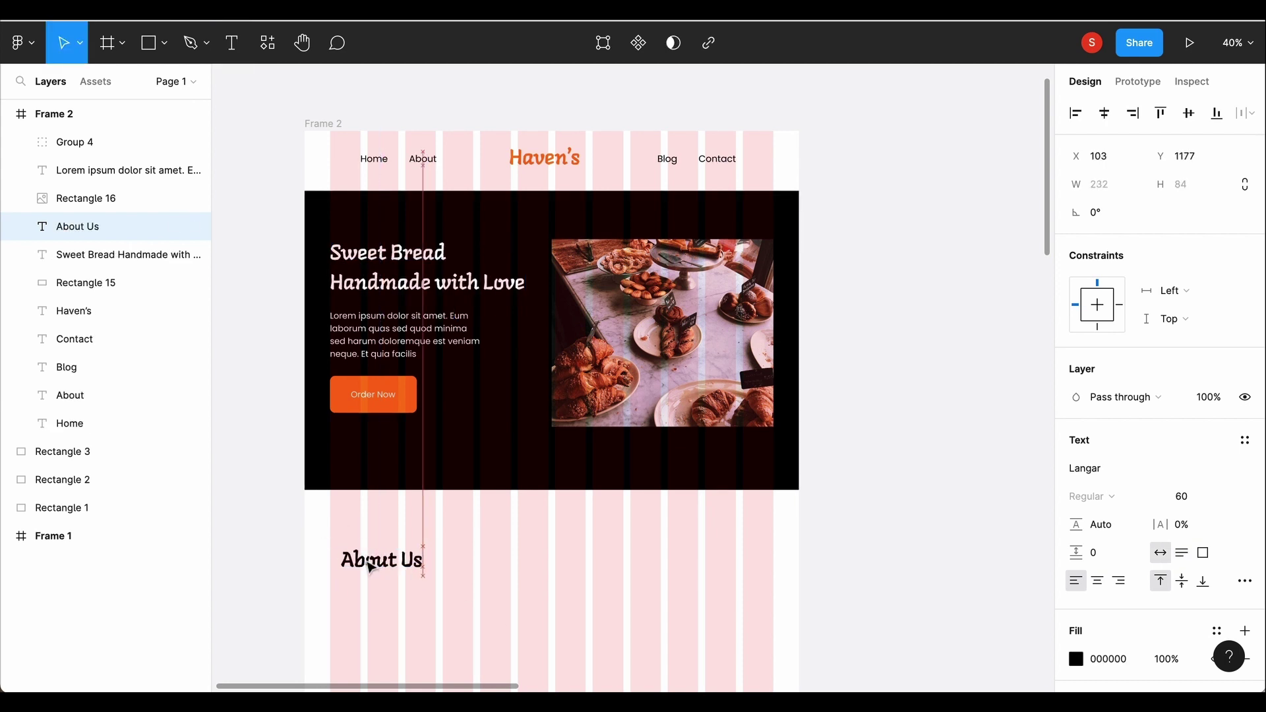
scroll(381, 559, down, 2)
Step: Draw a grey image placeholder rectangle beside the About Us heading
click(623, 308)
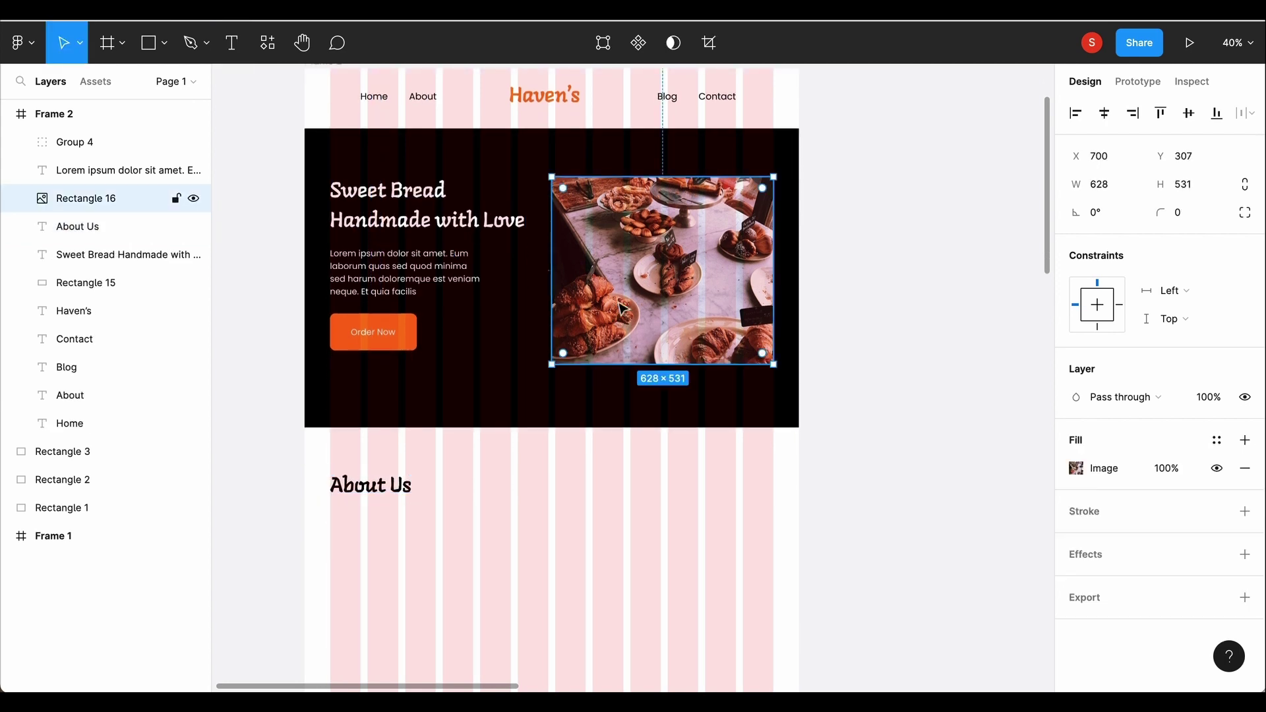
key(r)
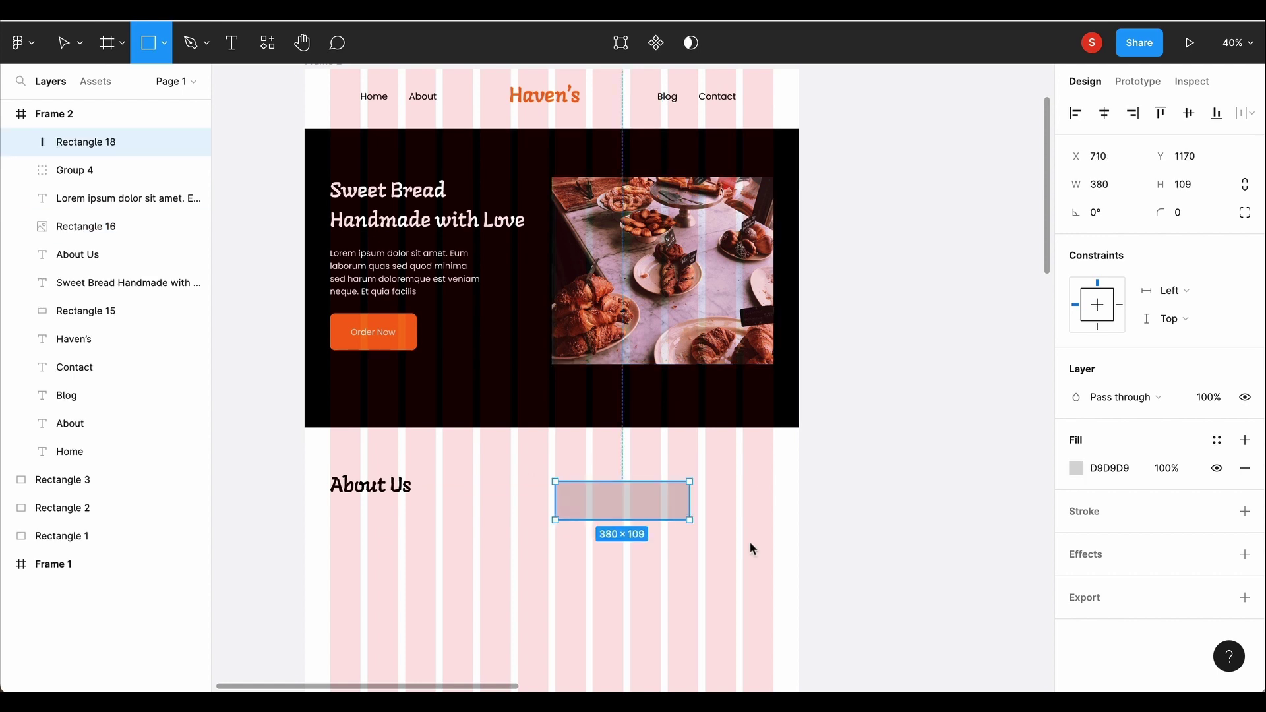
drag(548, 482, 774, 573)
drag(642, 574, 641, 662)
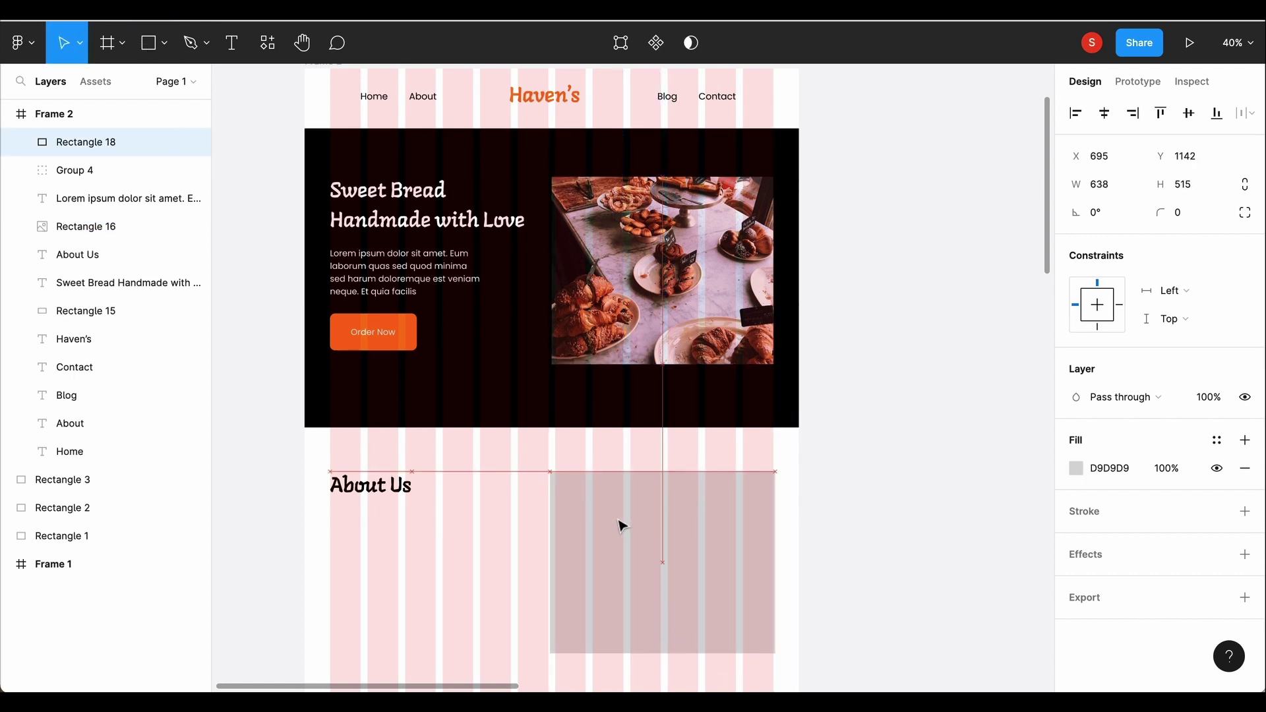
scroll(566, 585, down, 1)
Step: Duplicate the hero paragraph under the About Us heading and make it black (000000)
click(408, 266)
key(ctrl+d)
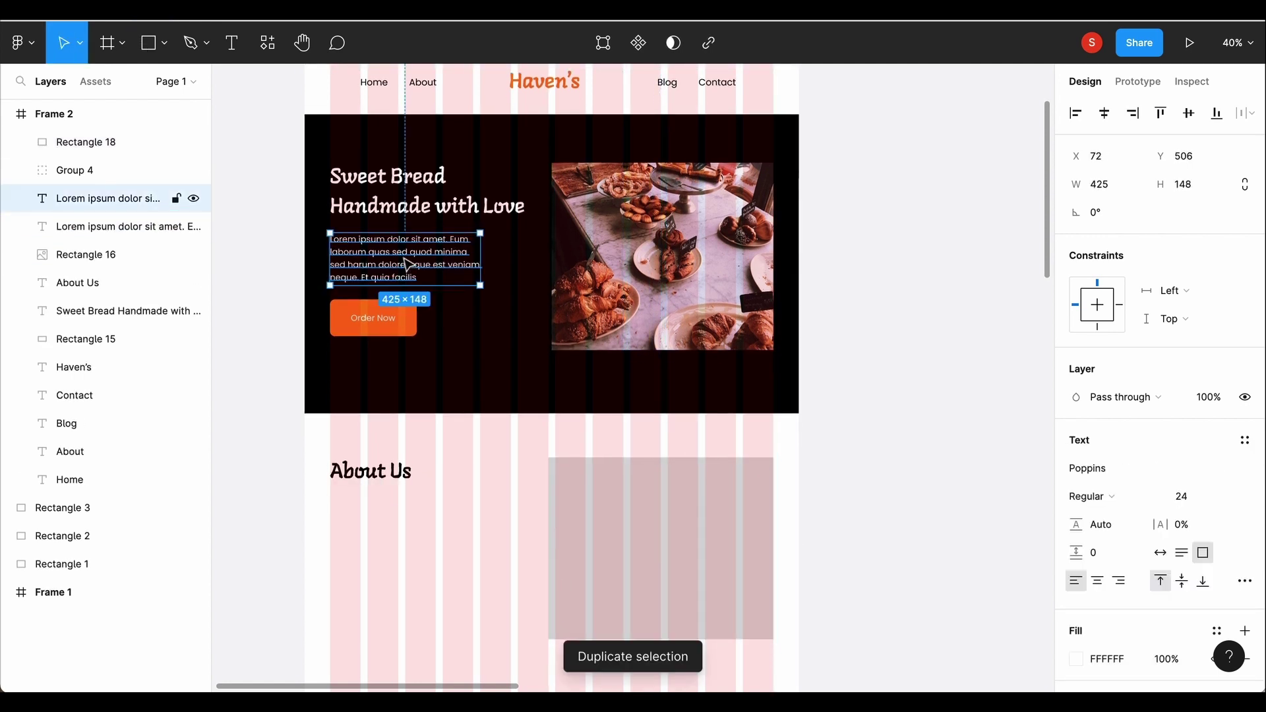
mouse_move(409, 266)
mouse_down()
mouse_move(418, 544)
mouse_move(414, 525)
mouse_up()
click(1076, 562)
text(000000)
key(Escape)
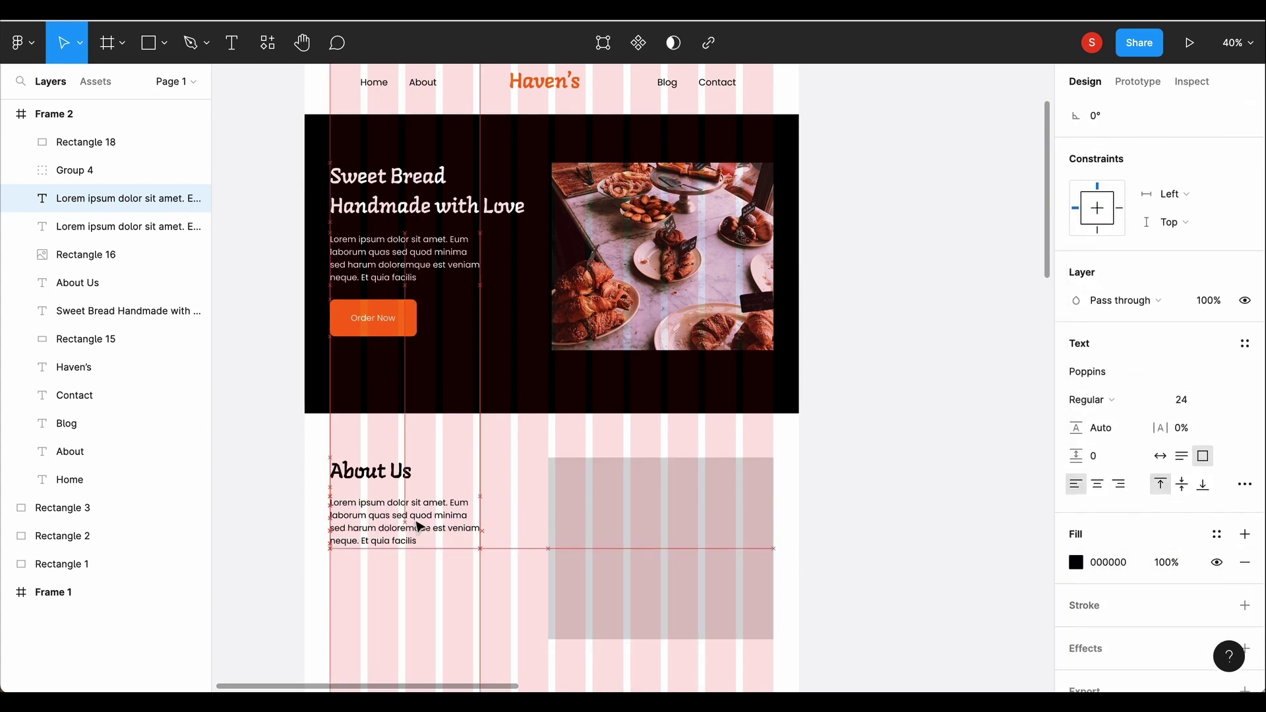
Step: Replace the copied paragraph with longer Lorem ipsum text and widen it to 512 px
key(Escape)
double_click(421, 508)
text(Lorem ipsum dolor sit amet. Vel perspiciatis internos rem voluptatum quia ut excepturi possimus est officia deleniti et quod galisum ea error sequi. Et quaerat dolor qui fuga facilis sed amet perspiciatis et autem distinctio? In voluptas aliquam non sapiente eius in excepturi fugit qui dolore reiciendis.)
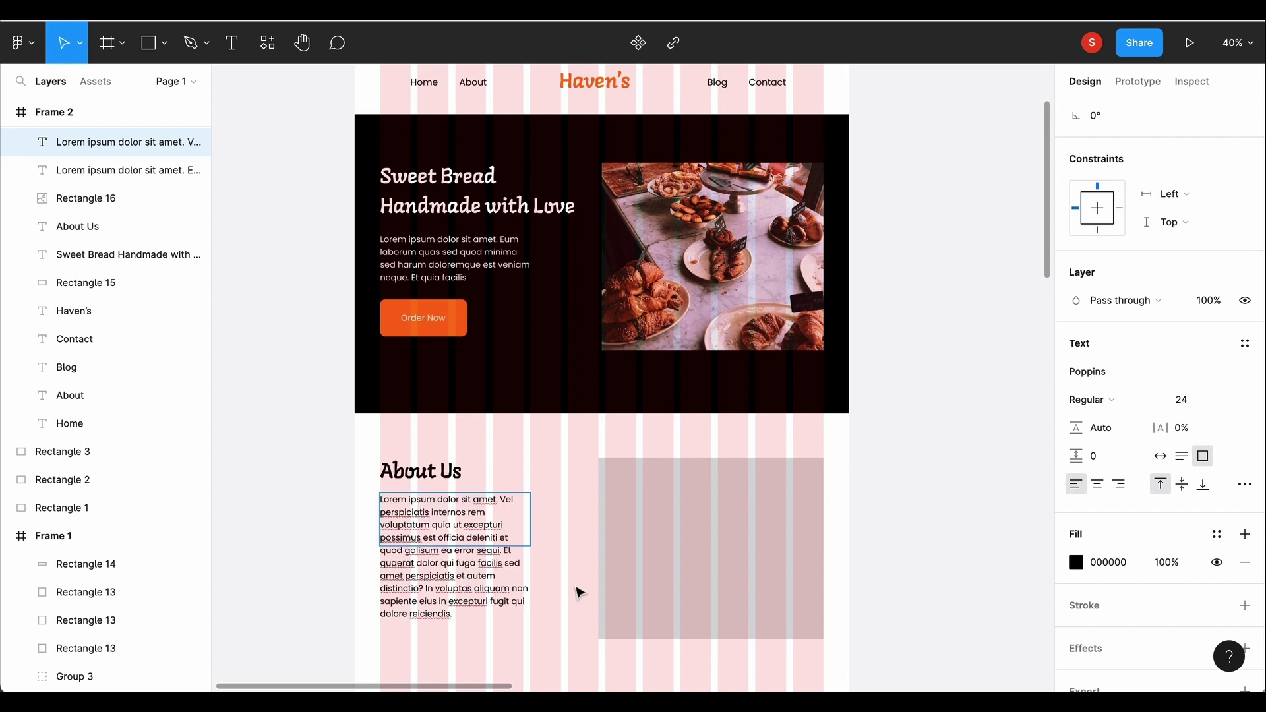
key(Escape)
drag(532, 544, 562, 544)
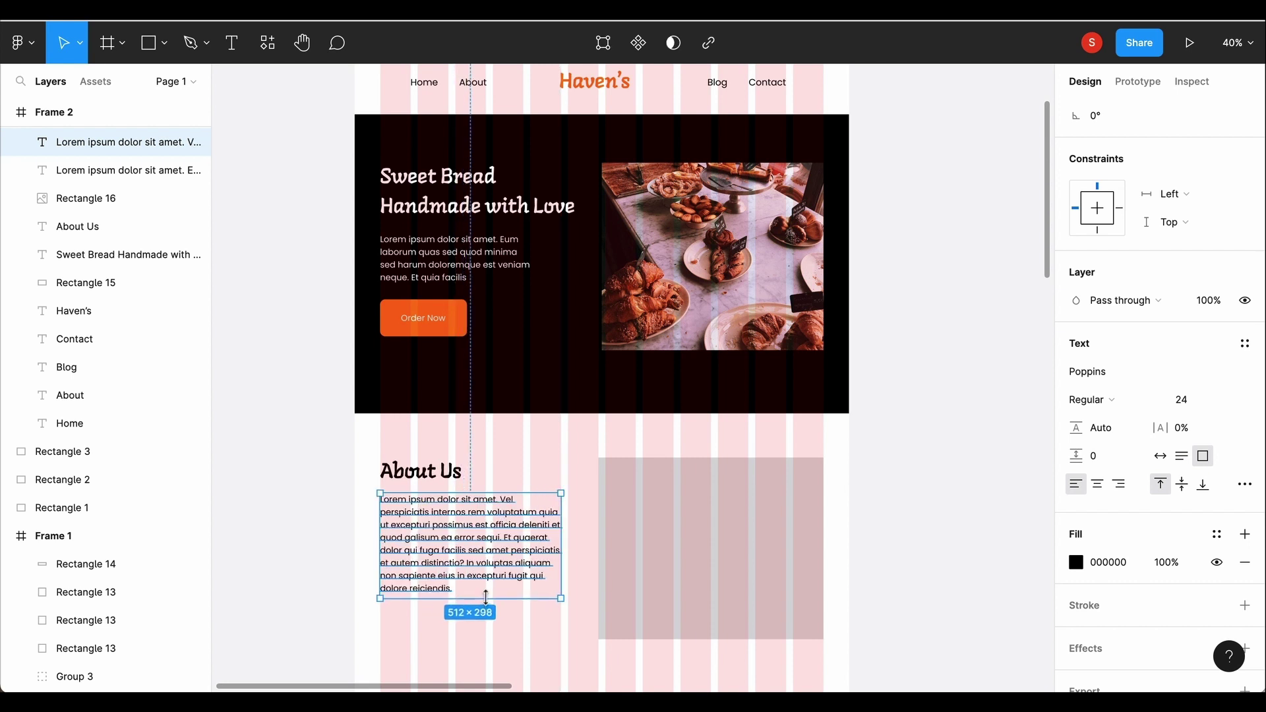
Step: Copy the Order Now button below the About Us paragraph
click(452, 639)
click(432, 333)
drag(432, 333, 448, 637)
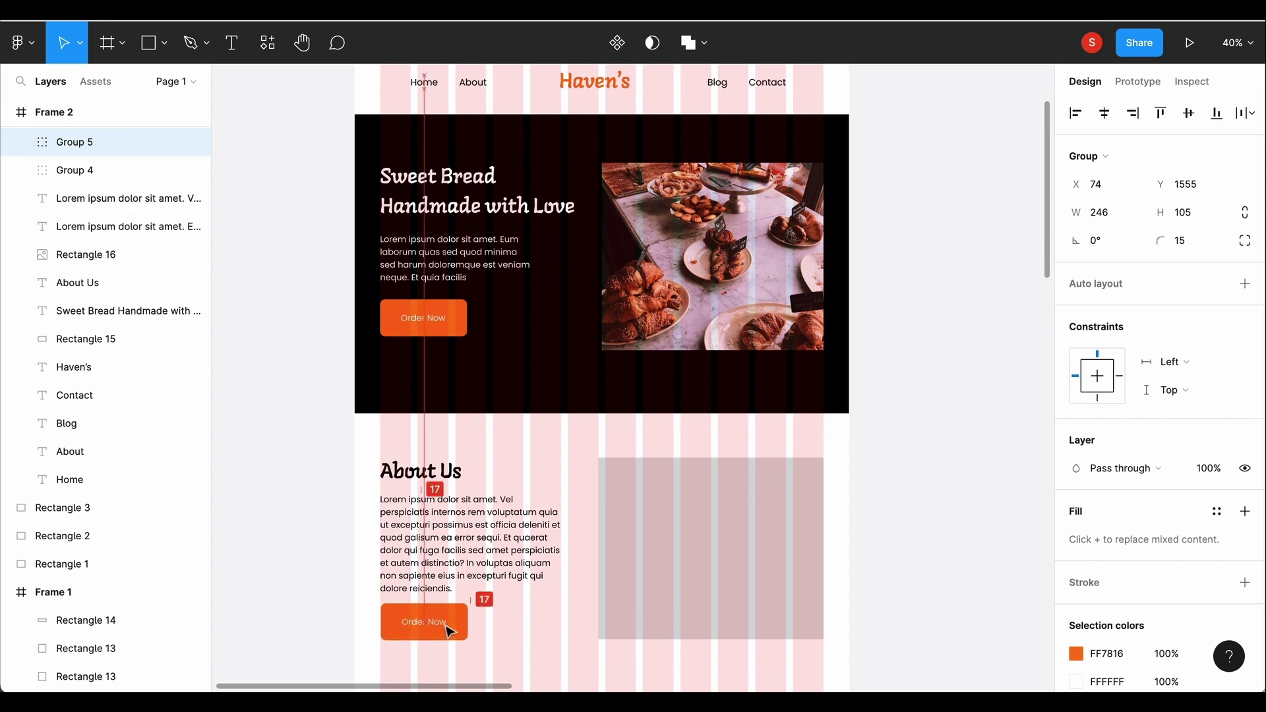
drag(448, 638, 449, 641)
Step: Stretch the grey image placeholder to 541 px tall
click(652, 626)
drag(652, 640, 652, 648)
key(Escape)
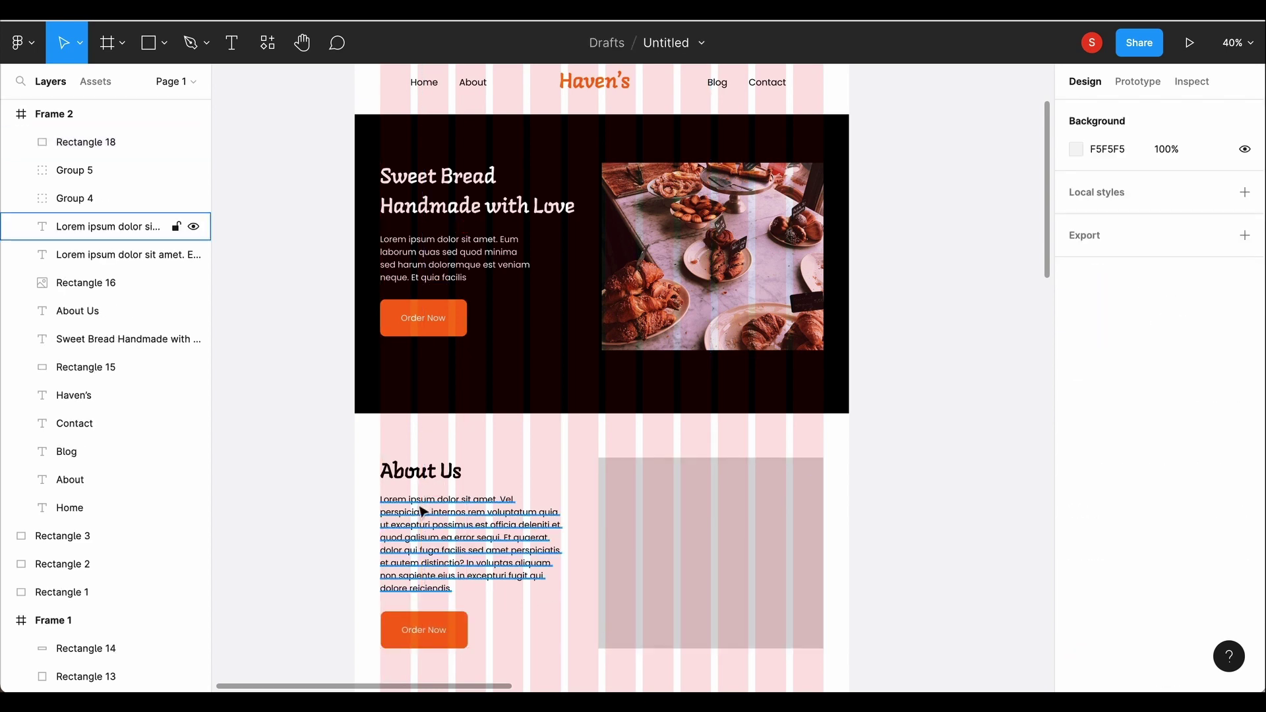
scroll(599, 565, down, 2)
Step: Nudge the About Us paragraph into position and reselect the grey image placeholder
click(442, 521)
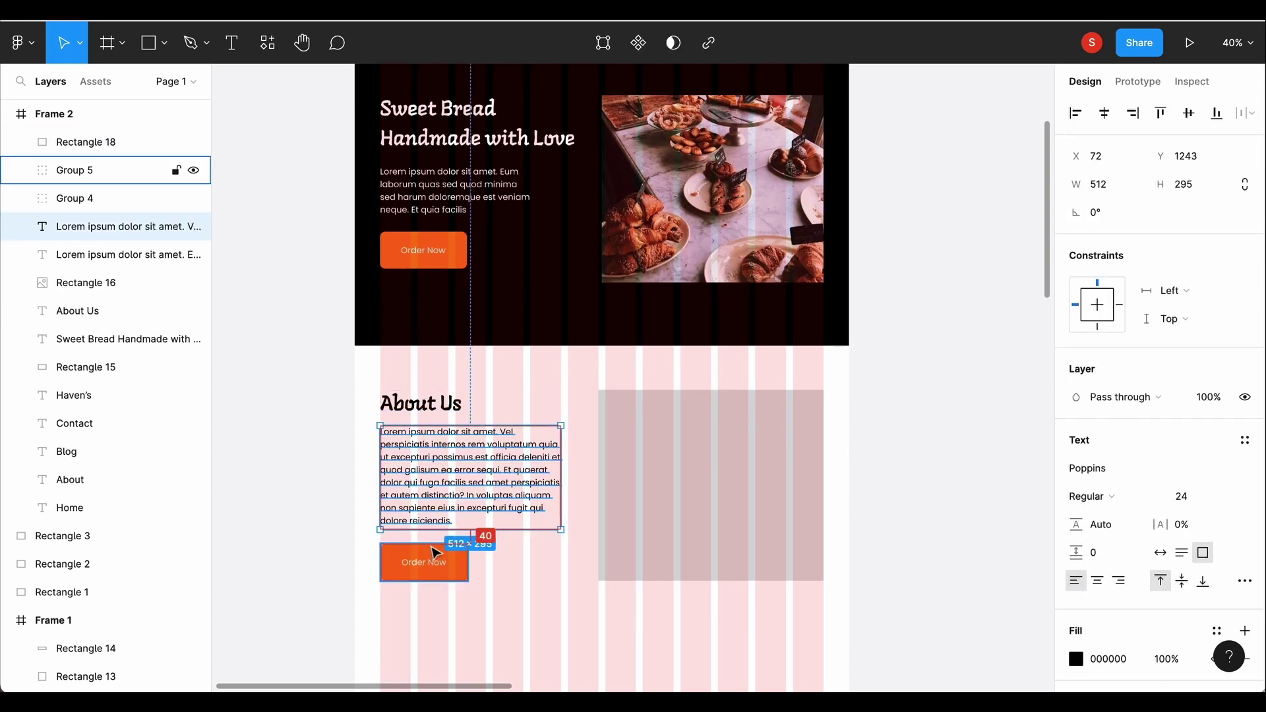
drag(452, 480, 455, 482)
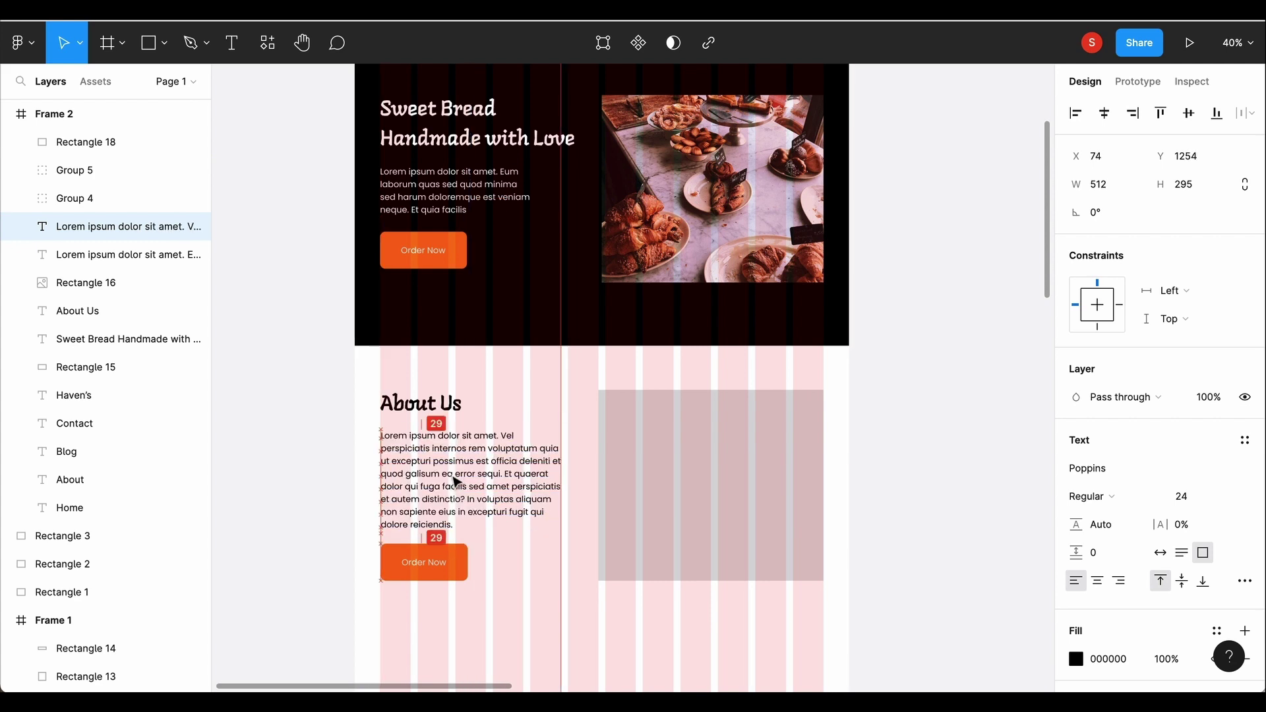
click(538, 592)
scroll(538, 592, down, 2)
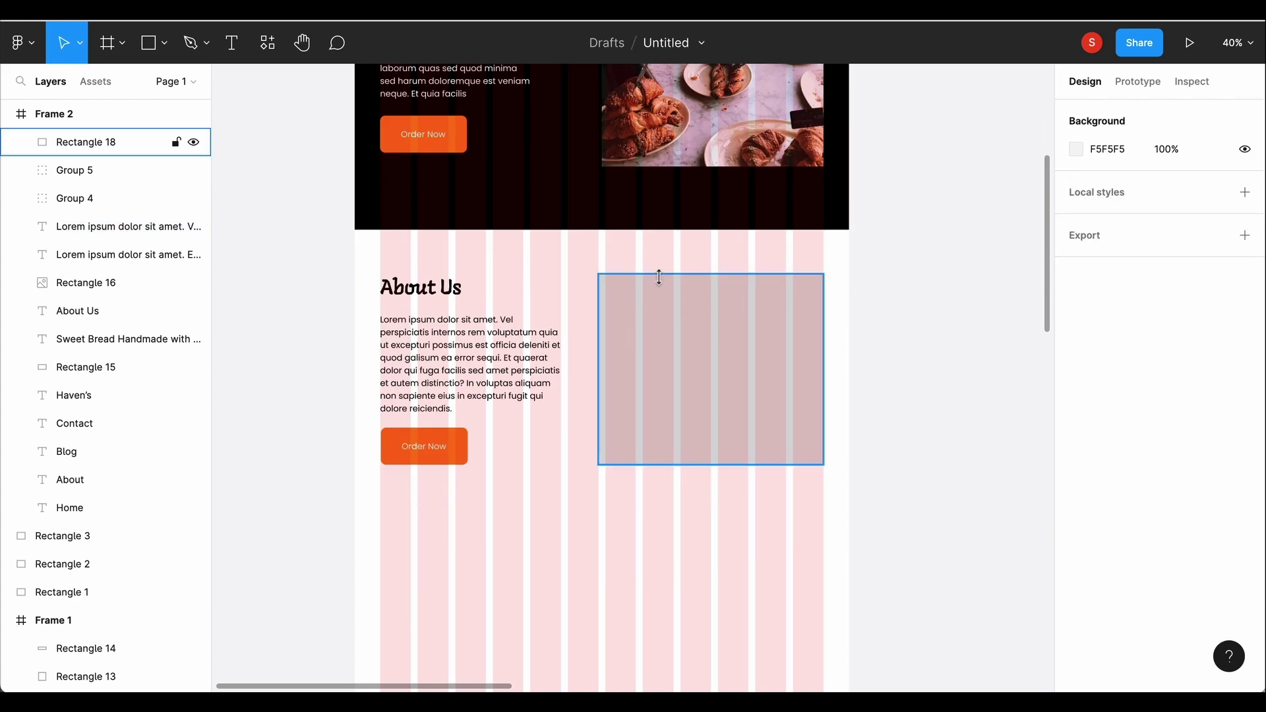
click(658, 273)
click(621, 565)
scroll(552, 620, up, 4)
click(613, 613)
scroll(613, 613, down, 2)
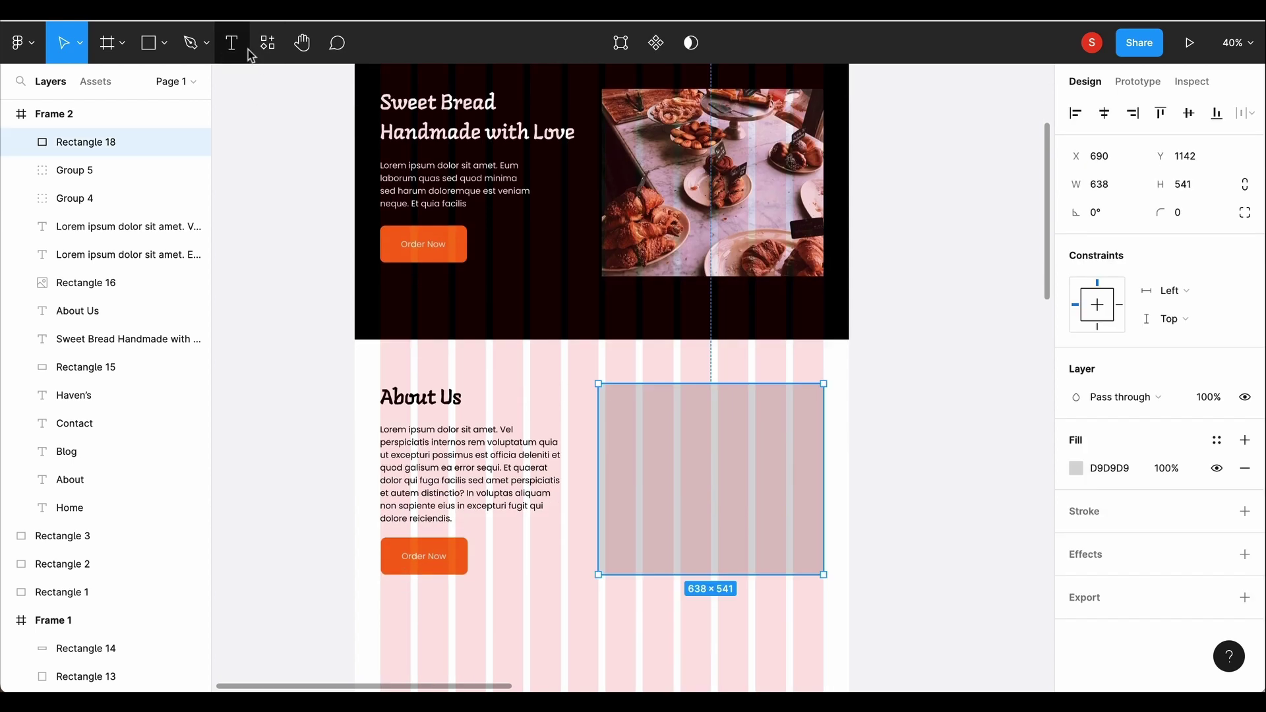
click(267, 42)
Step: Run the Pexels plugin and search for 'A bakery store' photos
click(354, 82)
text(Pexels)
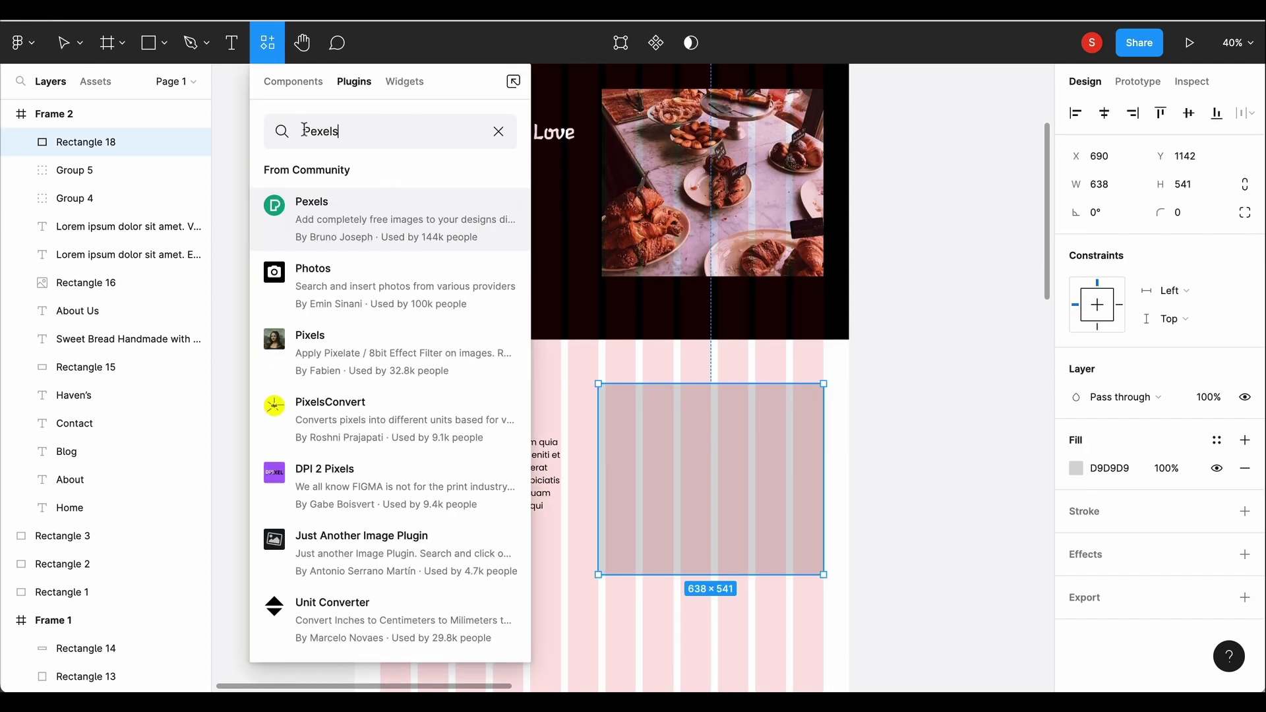
click(342, 228)
key(Escape)
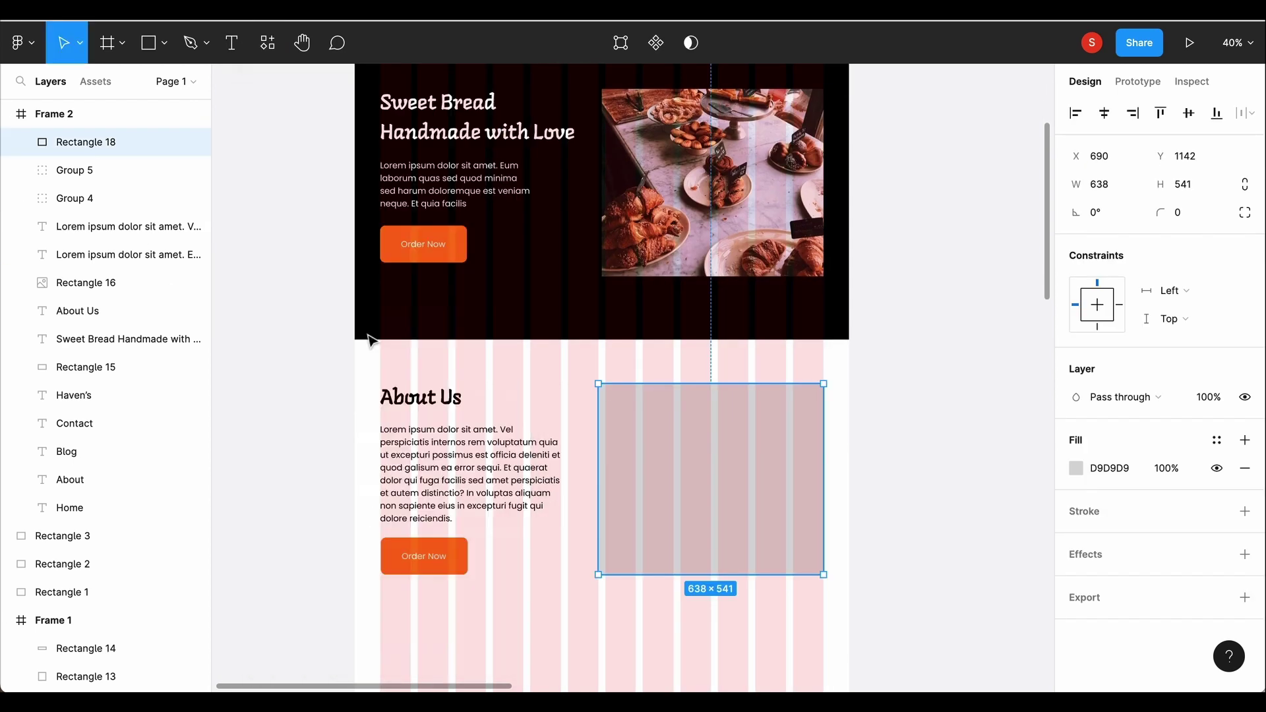
drag(644, 113, 1066, 98)
text(A bakery store)
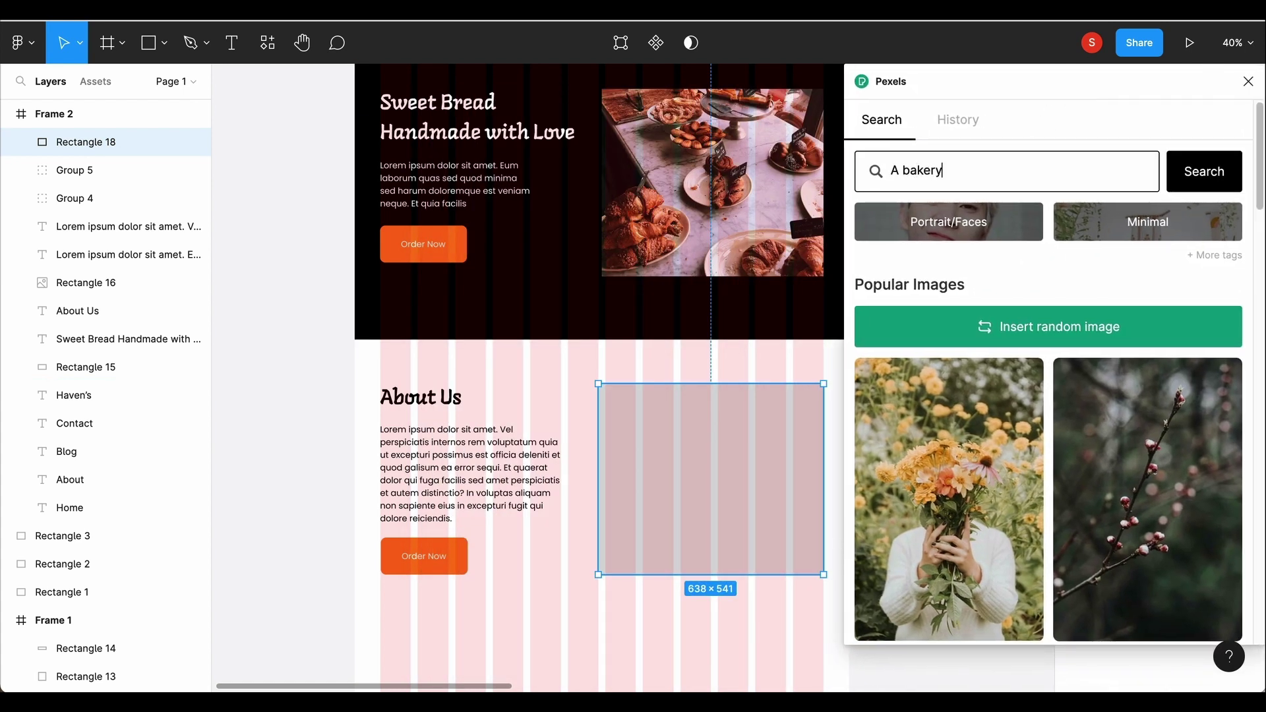
key(Return)
Step: Fill the About Us placeholder with the Origami bakery-front photo from Pexels
scroll(1192, 562, down, 5)
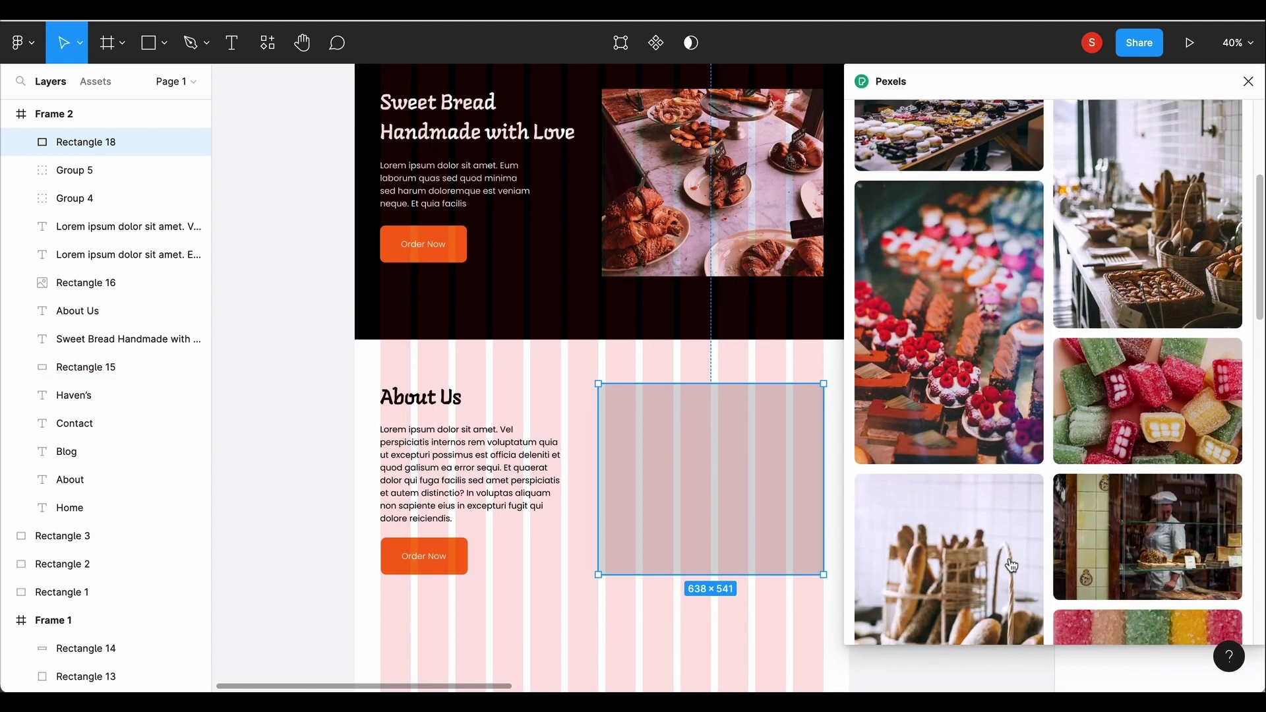
scroll(1011, 565, down, 5)
scroll(1011, 565, down, 5)
click(943, 326)
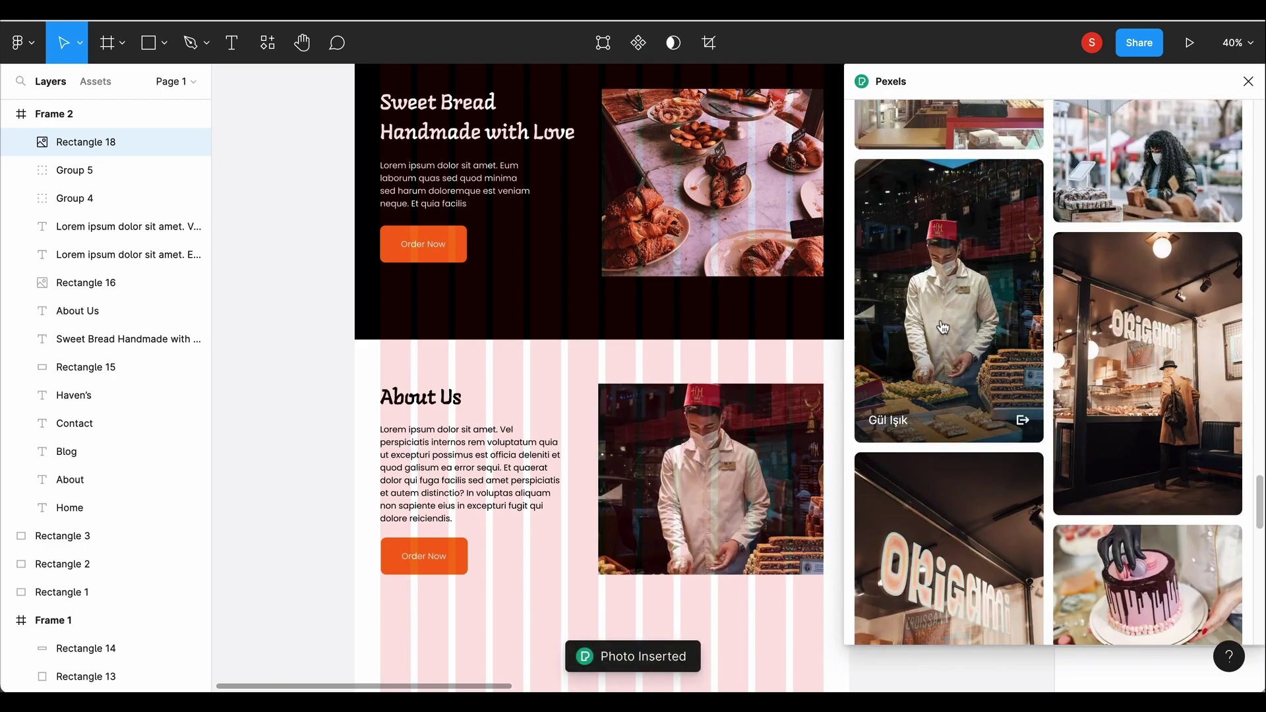
scroll(989, 552, down, 2)
scroll(989, 552, down, 3)
scroll(989, 552, down, 2)
scroll(989, 552, up, 2)
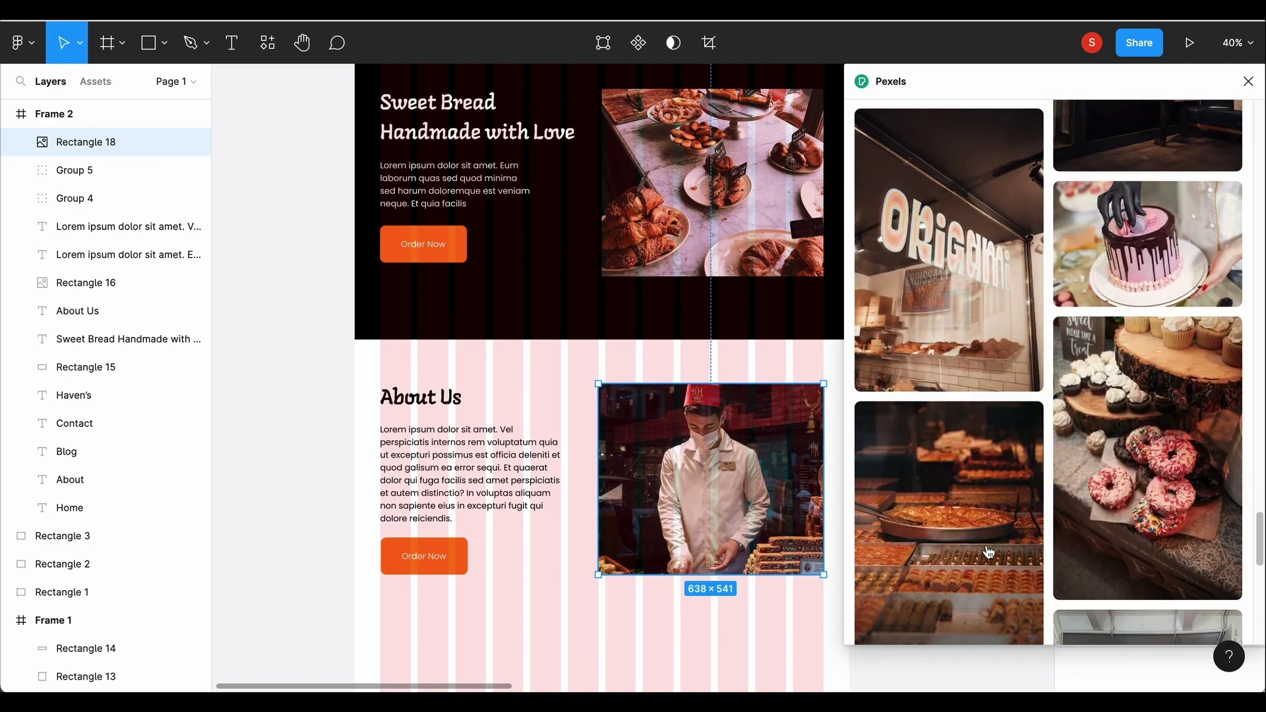
click(950, 297)
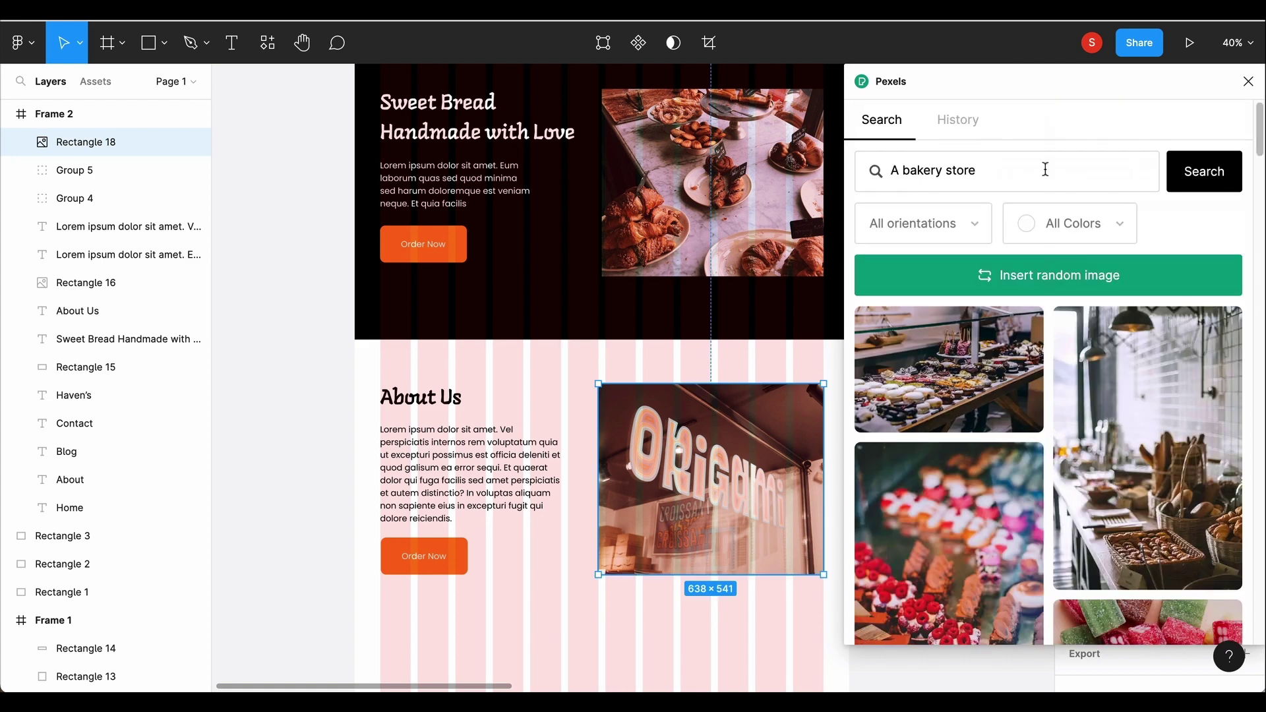
click(1248, 81)
Step: Draw a wide 1256×466 grey rectangle below the About Us section
click(867, 503)
scroll(867, 503, down, 3)
key(r)
mouse_move(380, 466)
mouse_down()
mouse_move(814, 569)
mouse_move(821, 634)
mouse_up()
click(699, 284)
click(655, 475)
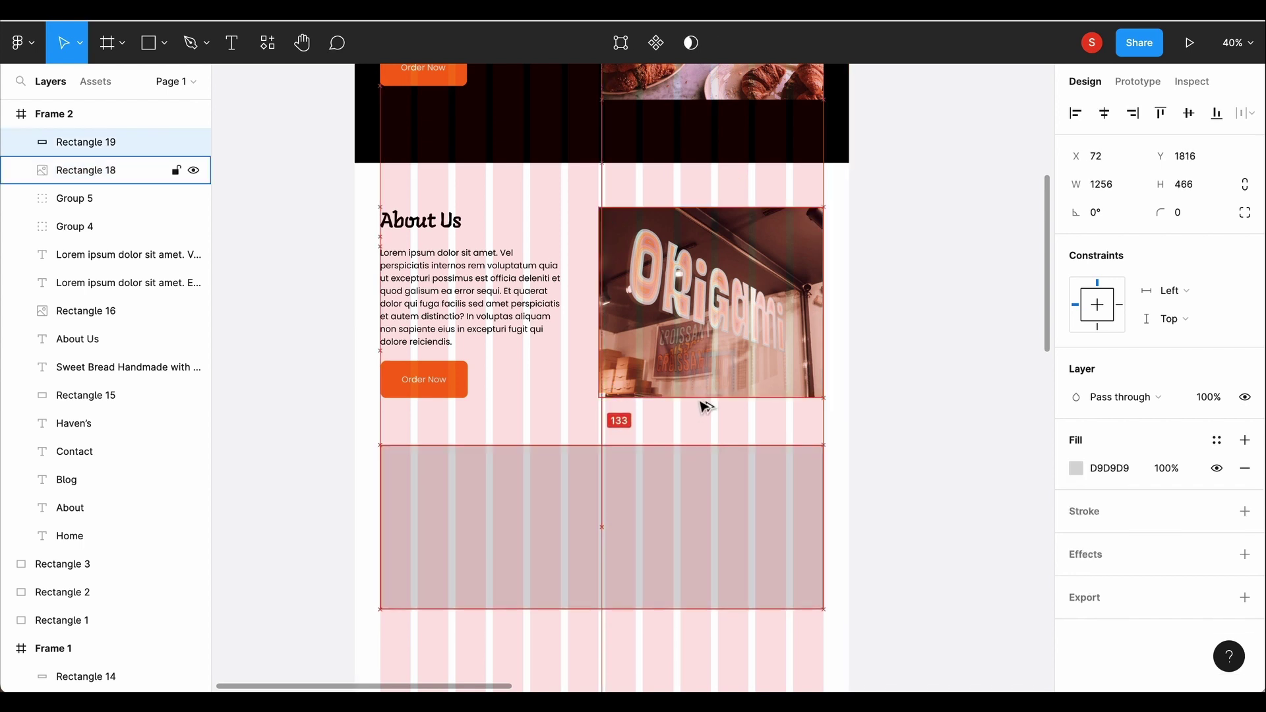
Step: Make the wide rectangle a 495 px tall black (000000) band
drag(580, 606, 580, 617)
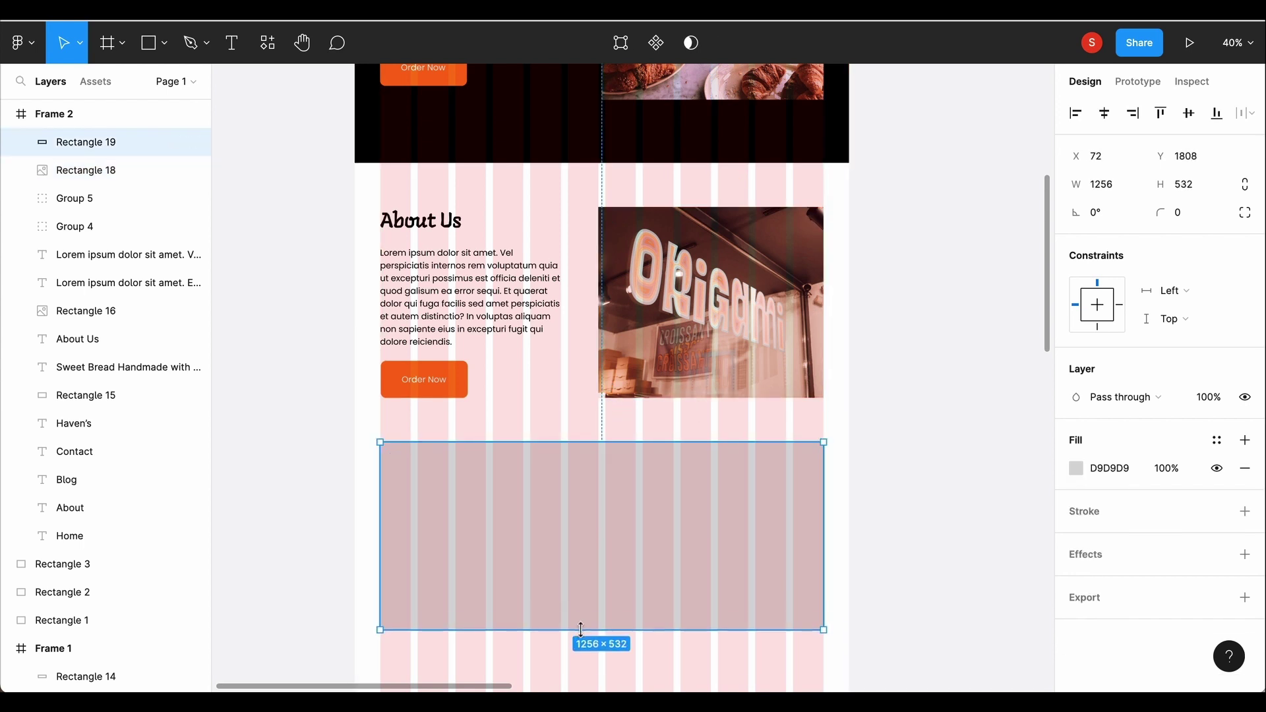
click(1076, 468)
text(000000)
key(Return)
key(Escape)
key(Escape)
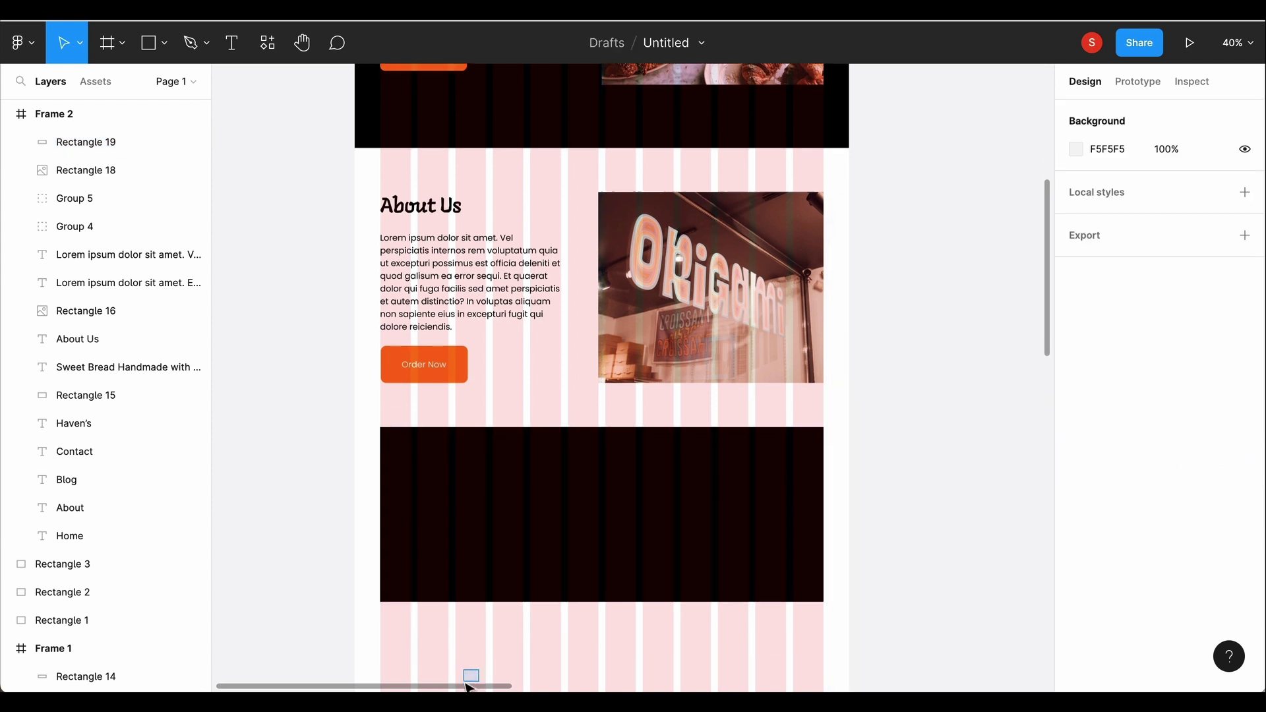
Step: Add the 'Buy 2 croissants and get 1 free' headline, layered above the black band
scroll(466, 679, left, 2)
key(t)
click(512, 523)
text(Buy)
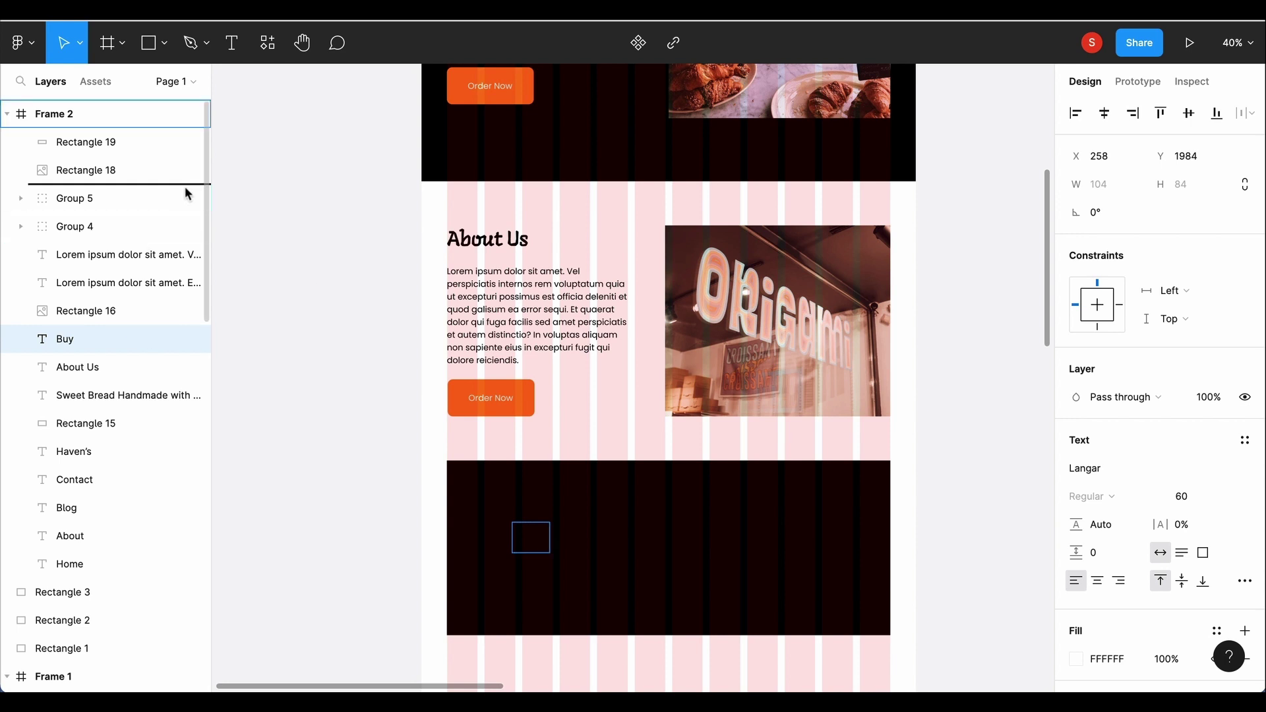
drag(188, 194, 187, 159)
drag(86, 140, 86, 135)
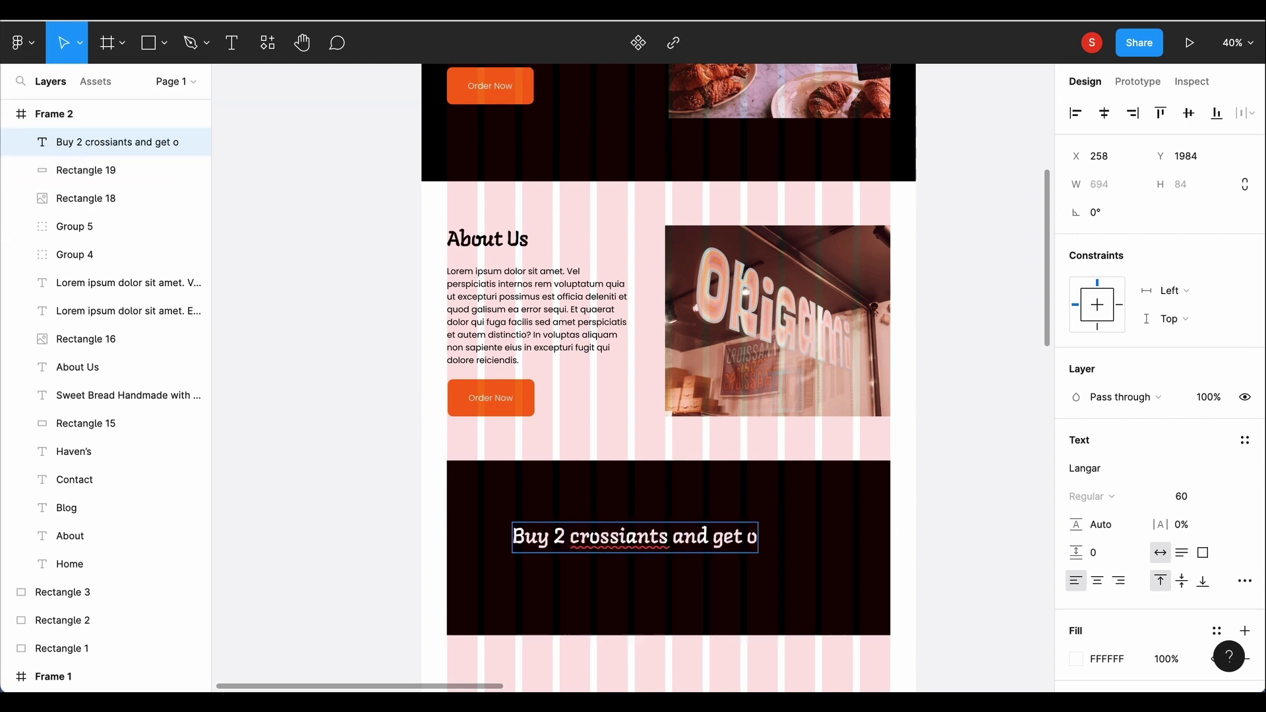
Step: Narrow the headline to wrap onto two lines, move it up-left, and hide the layout grid
scroll(589, 593, right, 3)
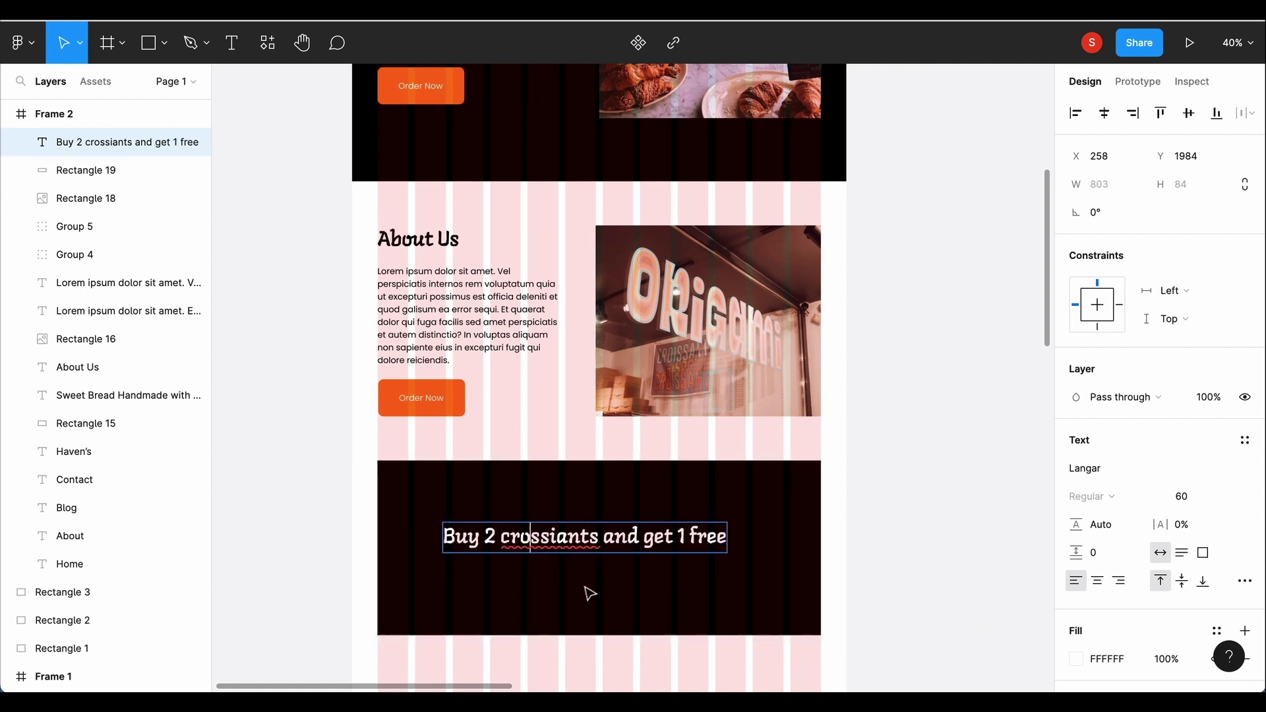
text(i)
drag(733, 553, 633, 552)
mouse_move(545, 564)
mouse_down()
mouse_move(517, 531)
mouse_move(516, 542)
mouse_up()
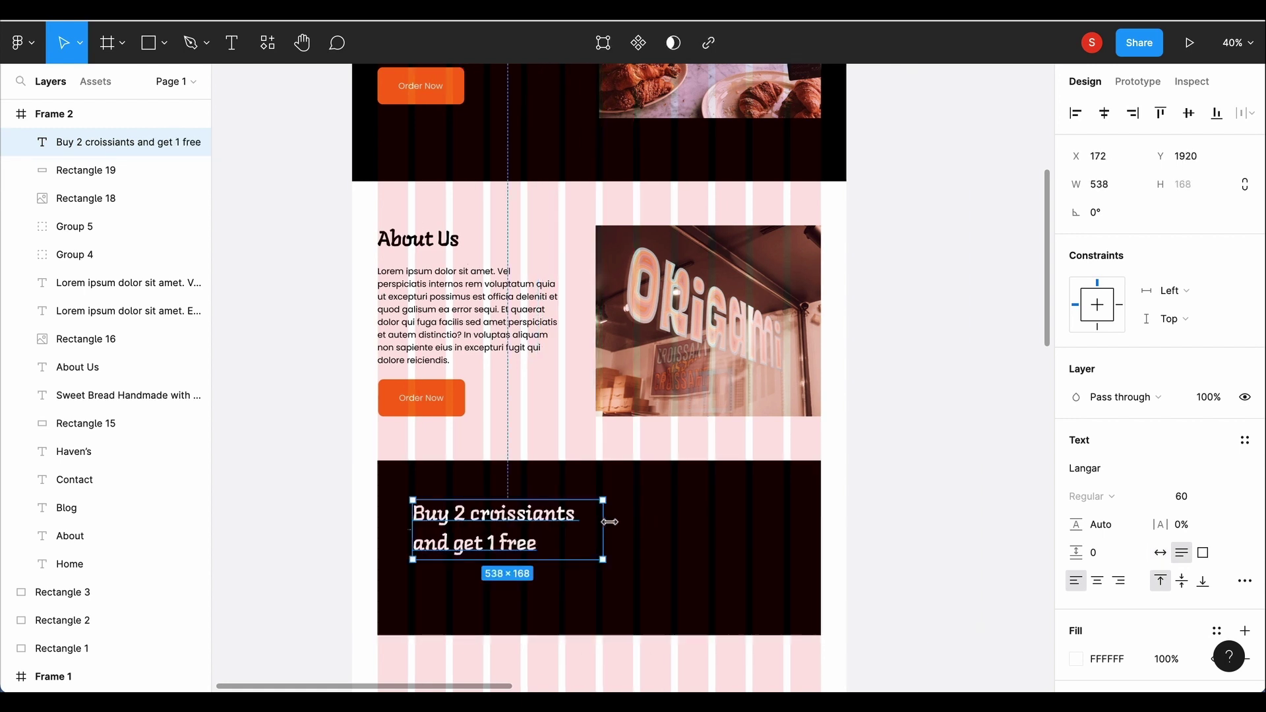
click(150, 173)
key(shift+g)
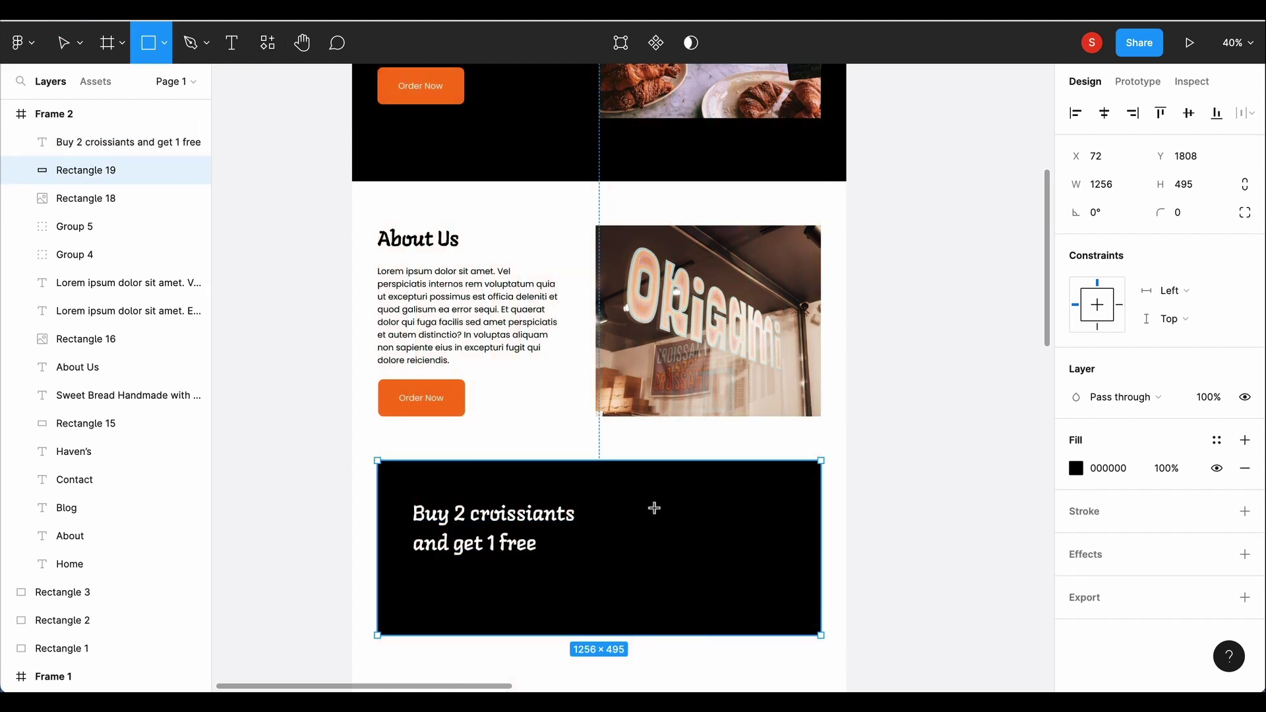
Step: Draw a round-topped grey placeholder on the band's right using a 100 corner radius
mouse_move(652, 495)
mouse_down()
mouse_move(785, 627)
mouse_move(781, 605)
mouse_up()
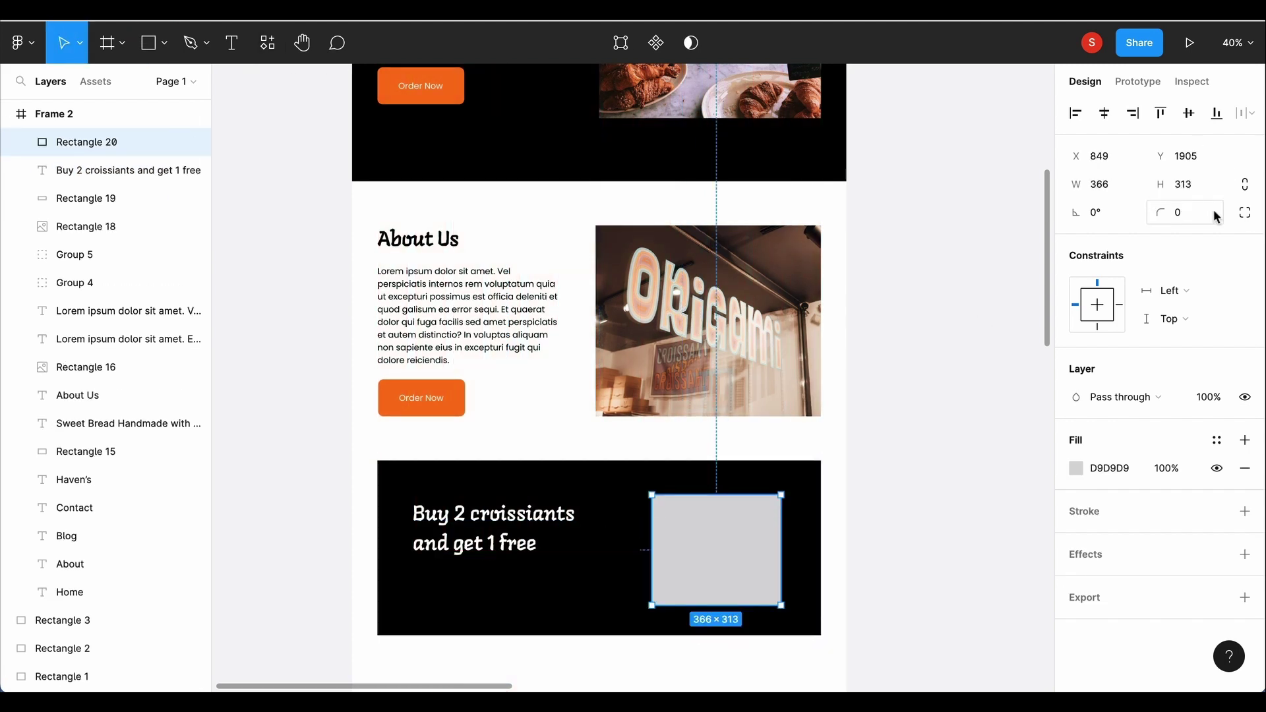
click(1244, 211)
click(1092, 241)
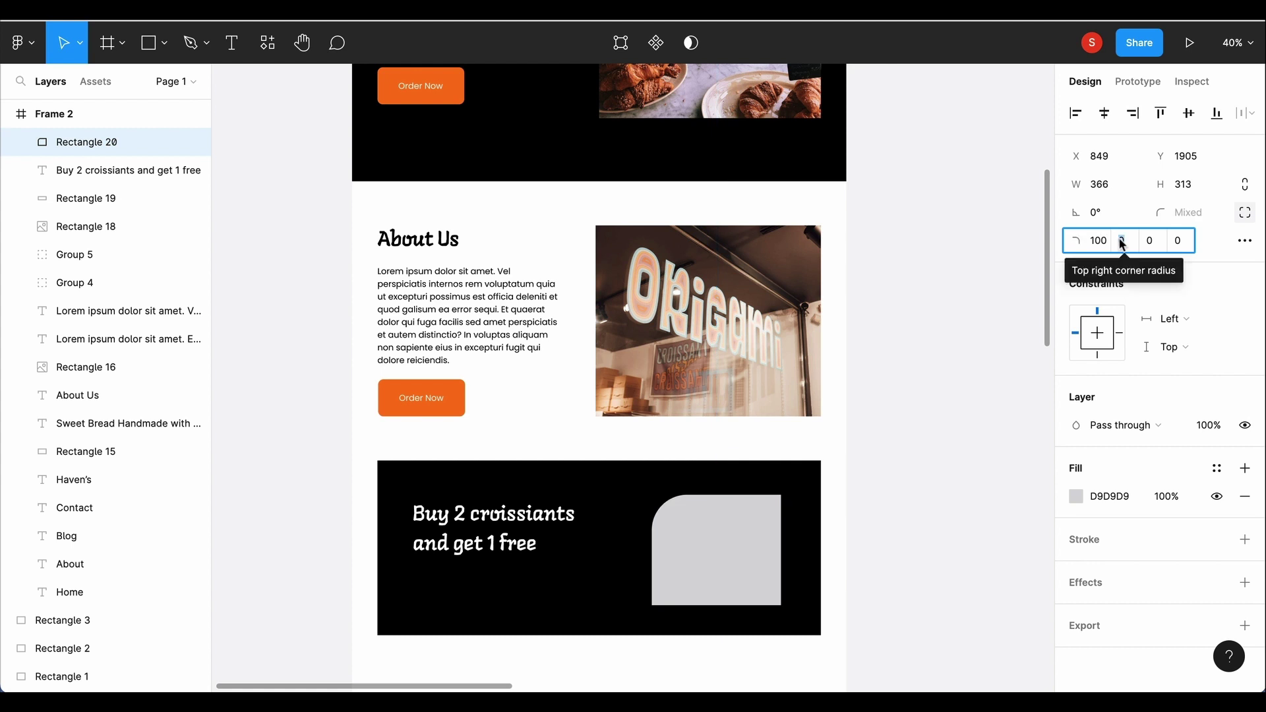
text(100)
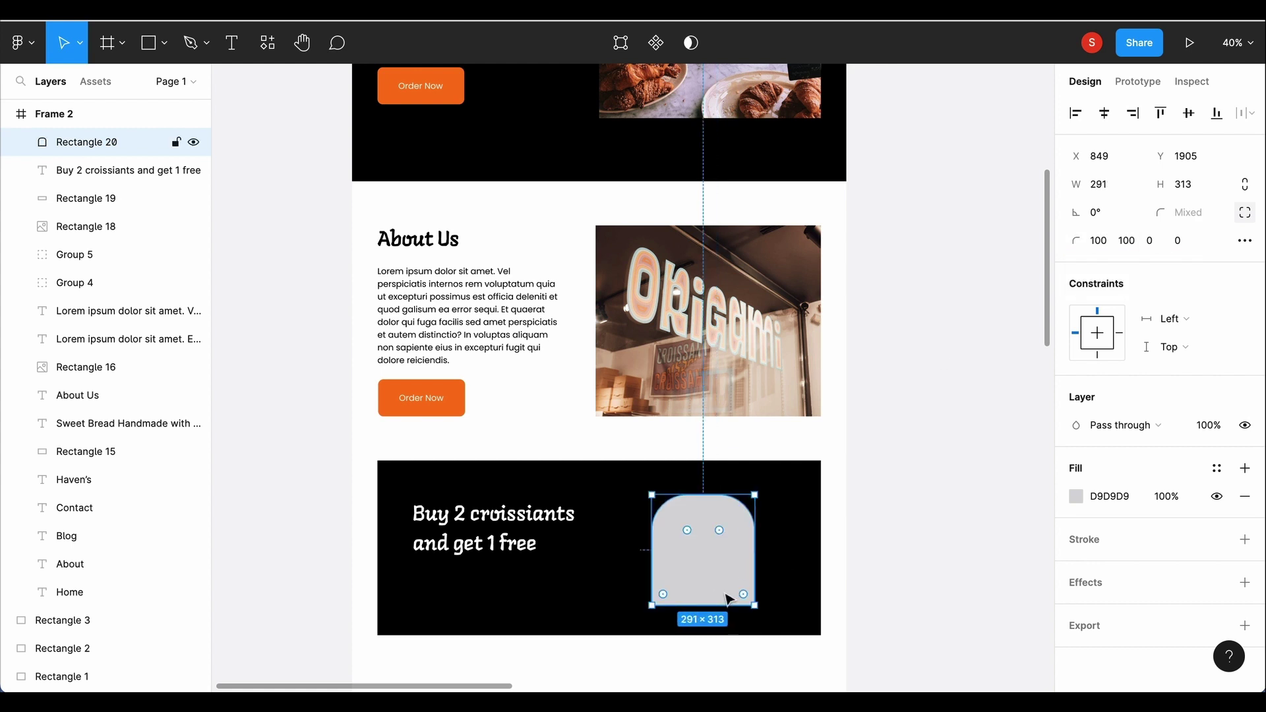
scroll(728, 600, down, 1)
drag(756, 544, 774, 545)
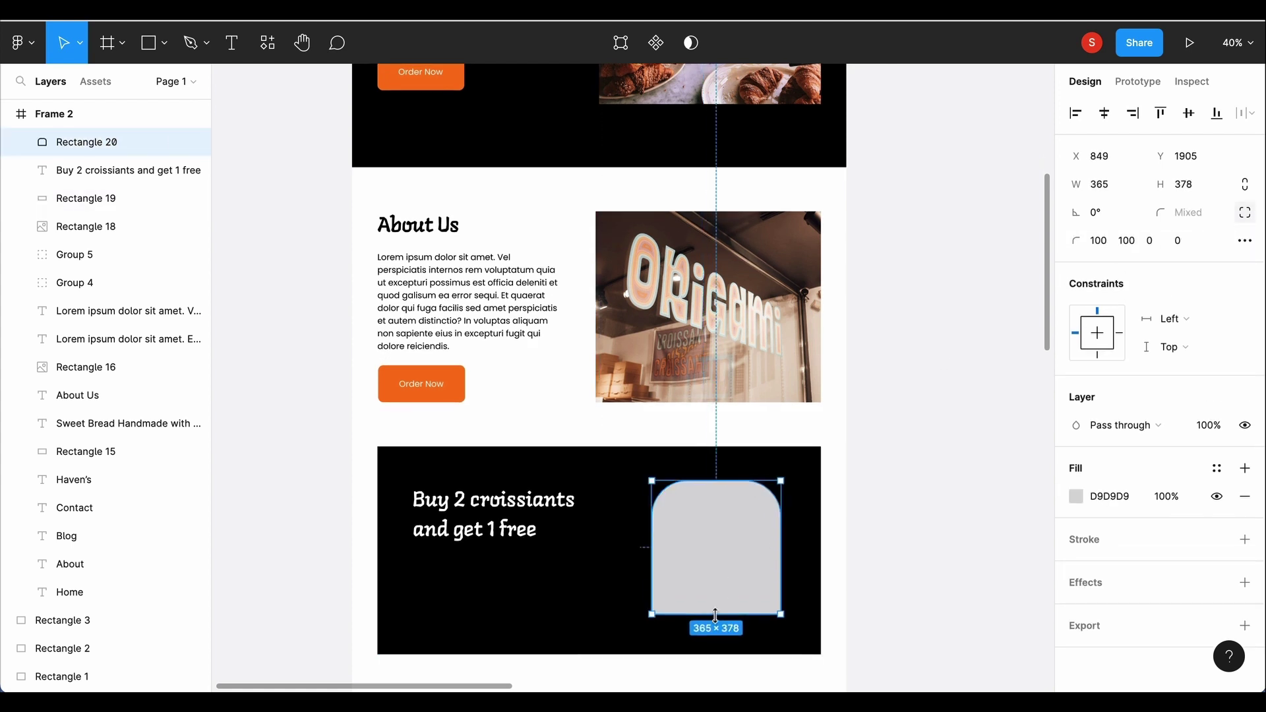
Step: Align the arch placeholder to the grid at 406×520 and copy the About Us body text into the banner
key(Escape)
key(ctrl+shift+4)
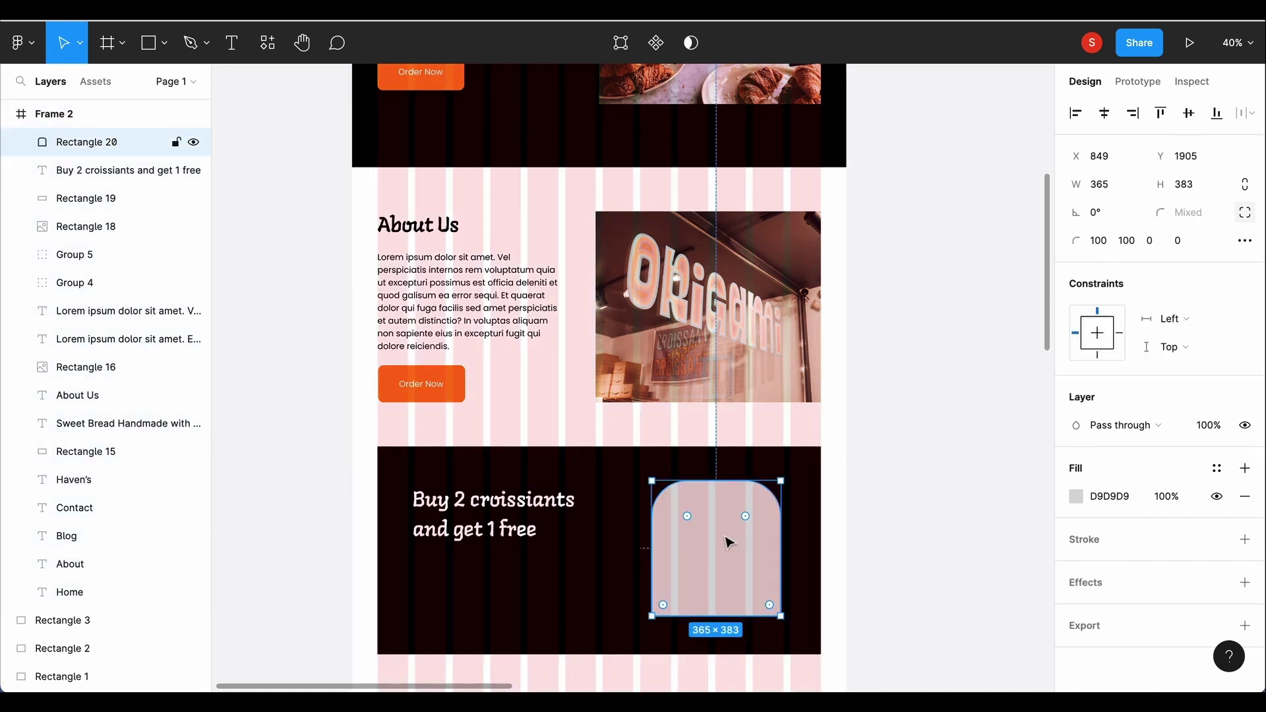
mouse_move(729, 542)
mouse_down()
mouse_move(716, 539)
mouse_move(791, 542)
mouse_up()
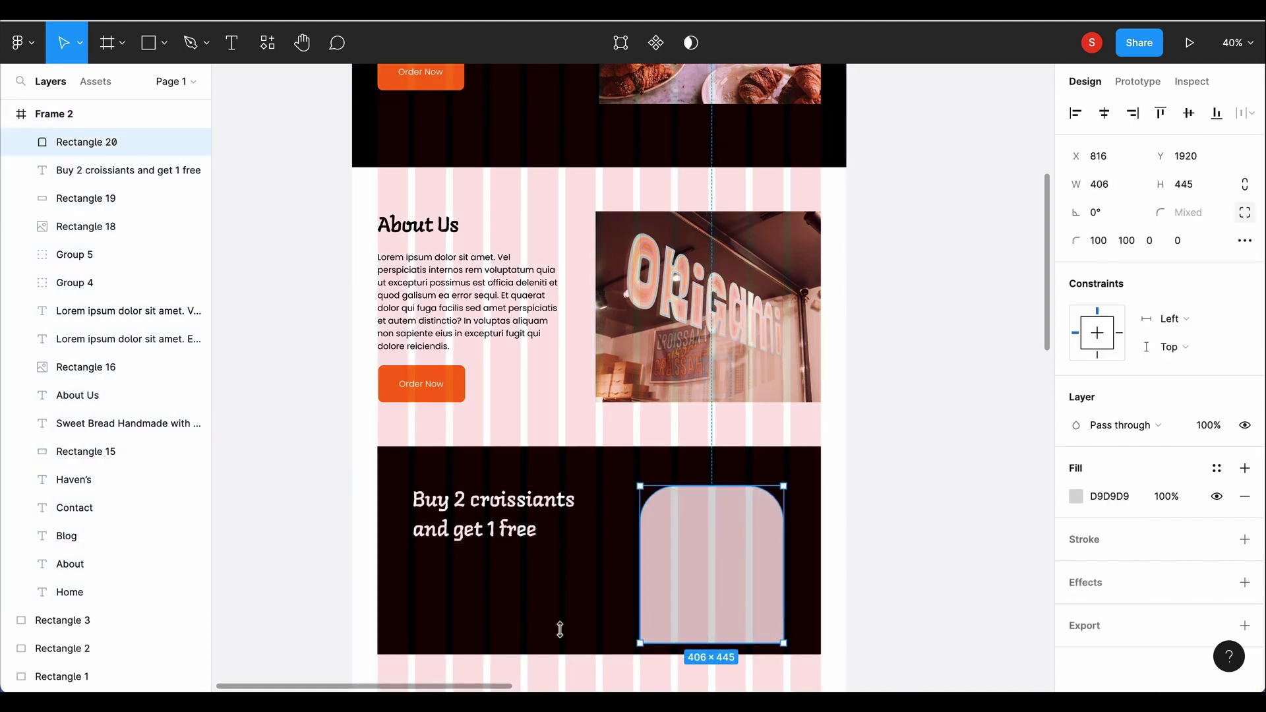
scroll(560, 629, down, 3)
drag(653, 513, 684, 540)
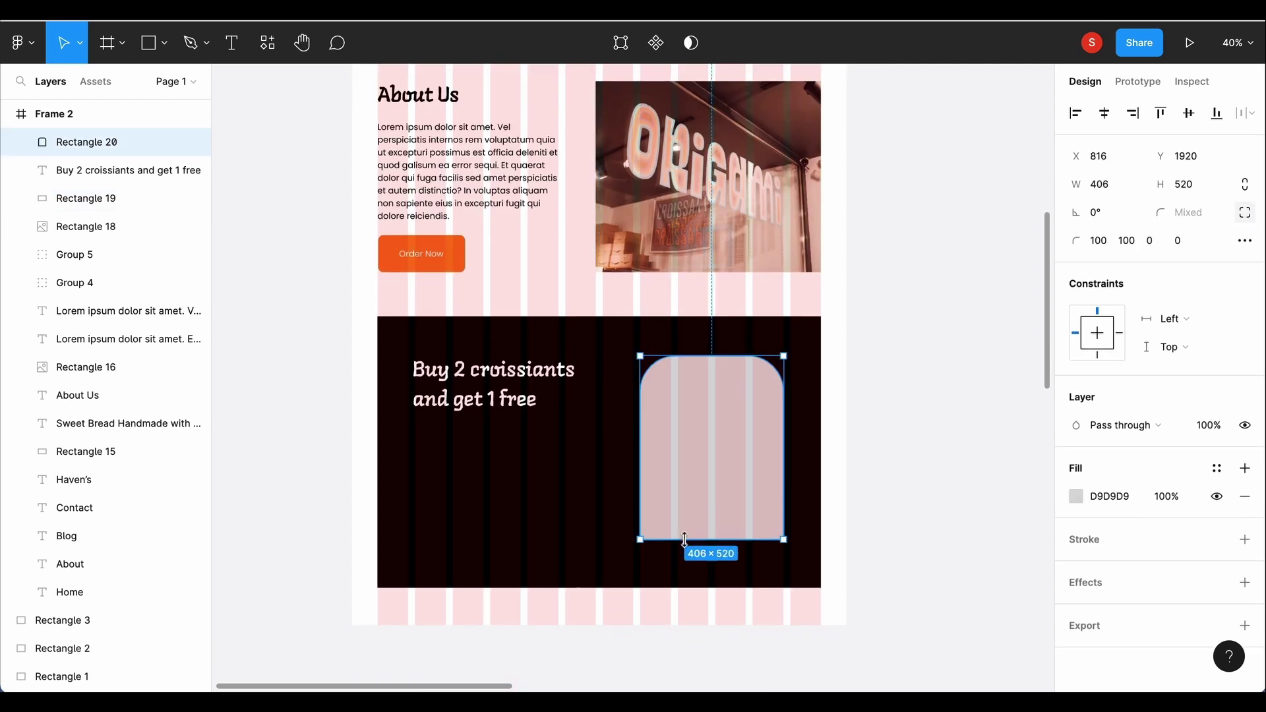
click(498, 206)
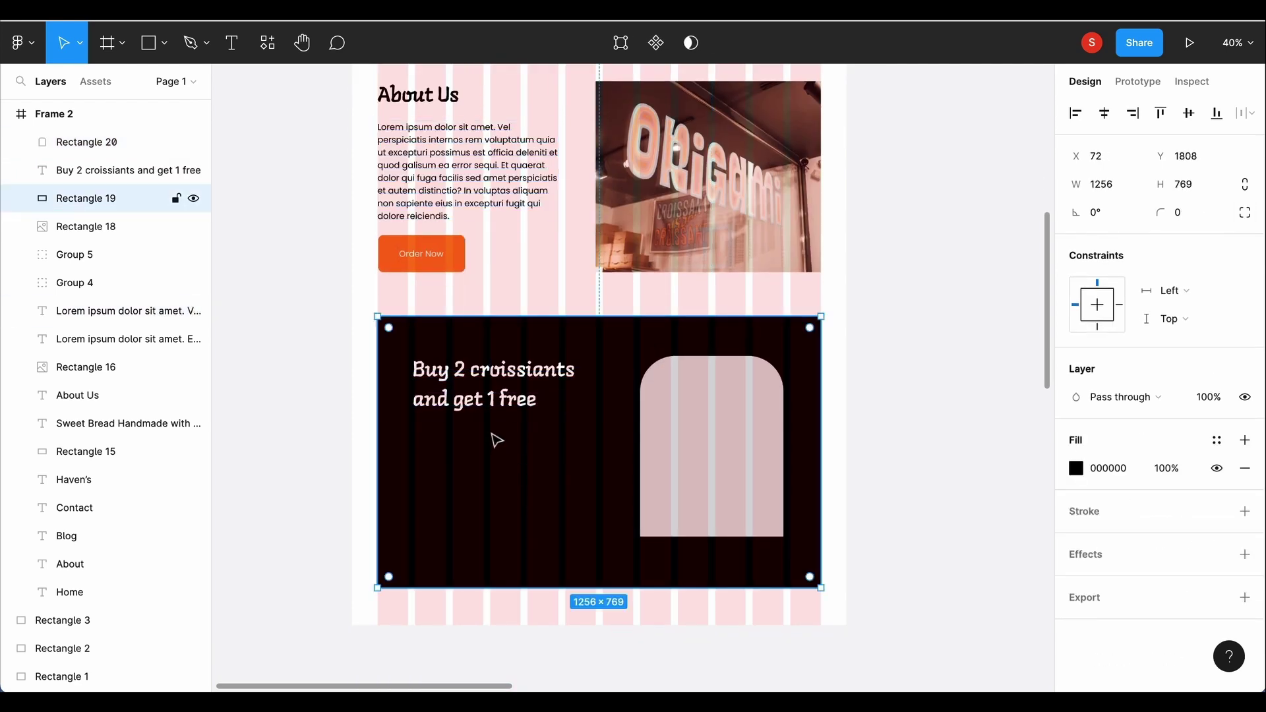
drag(497, 206, 532, 548)
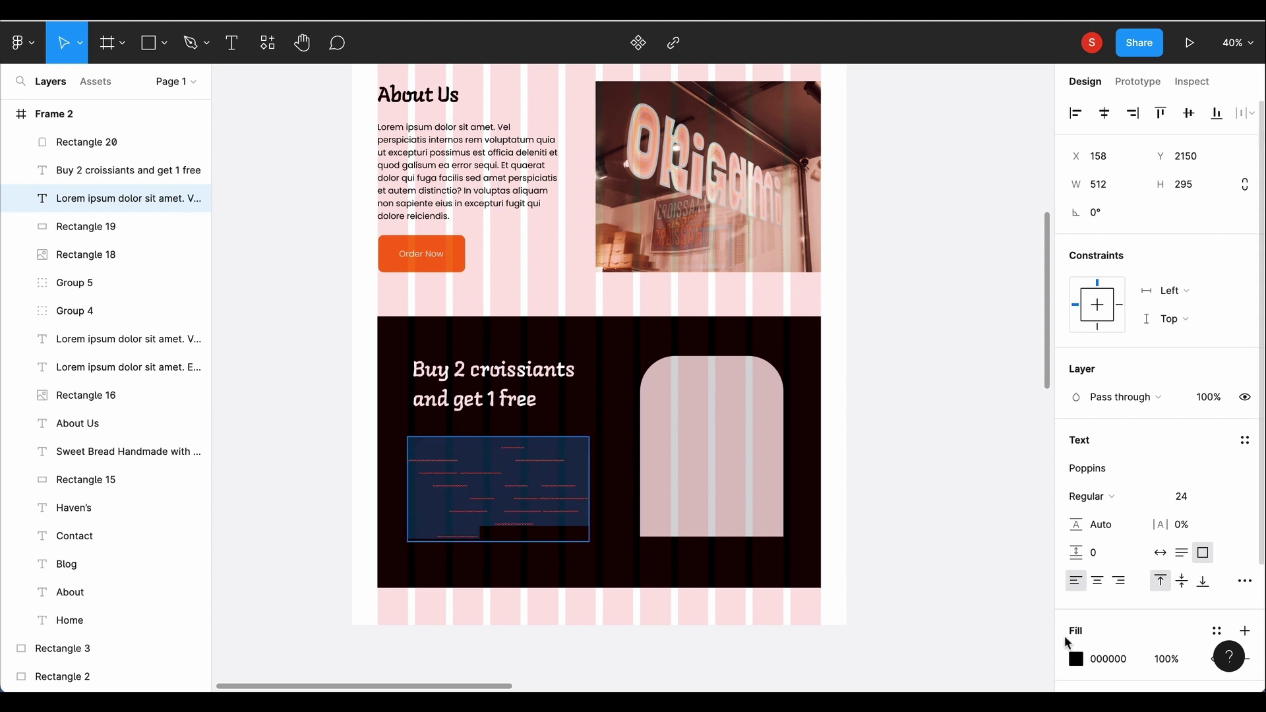
Step: Make the banner's copied body text white (FFFFFF) and nudge it into place
click(1076, 659)
click(890, 609)
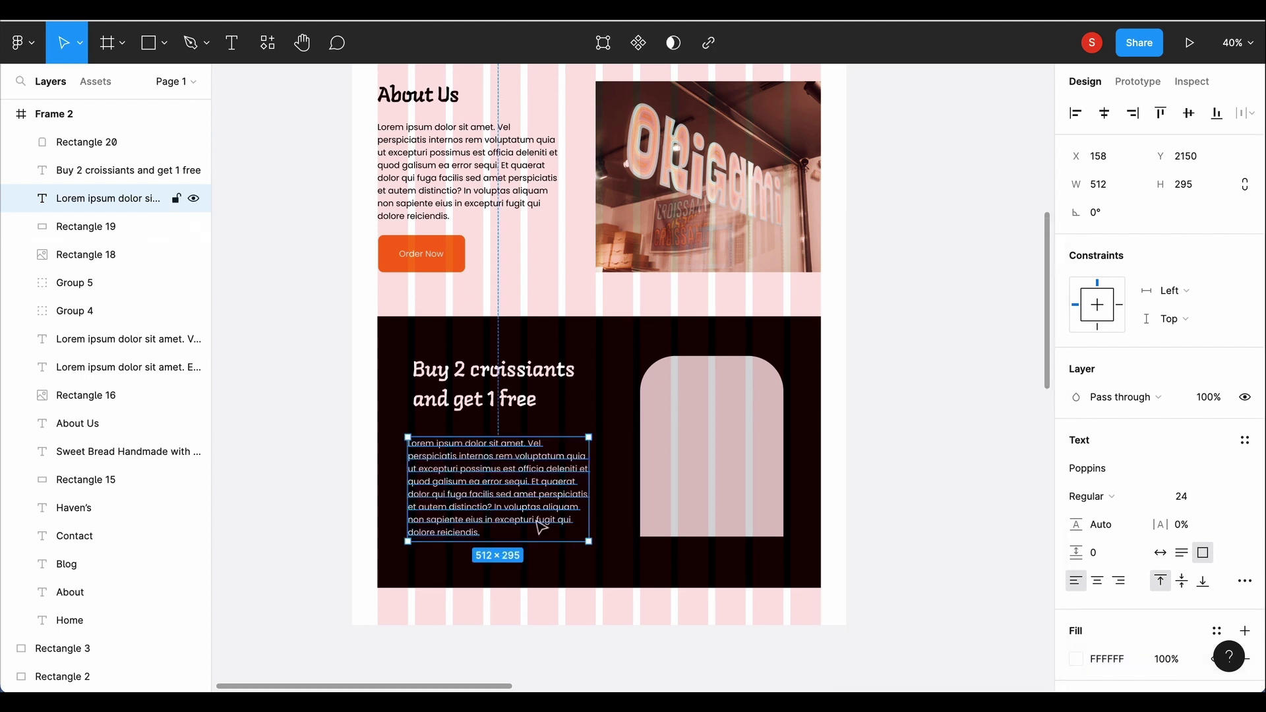
drag(475, 479, 475, 470)
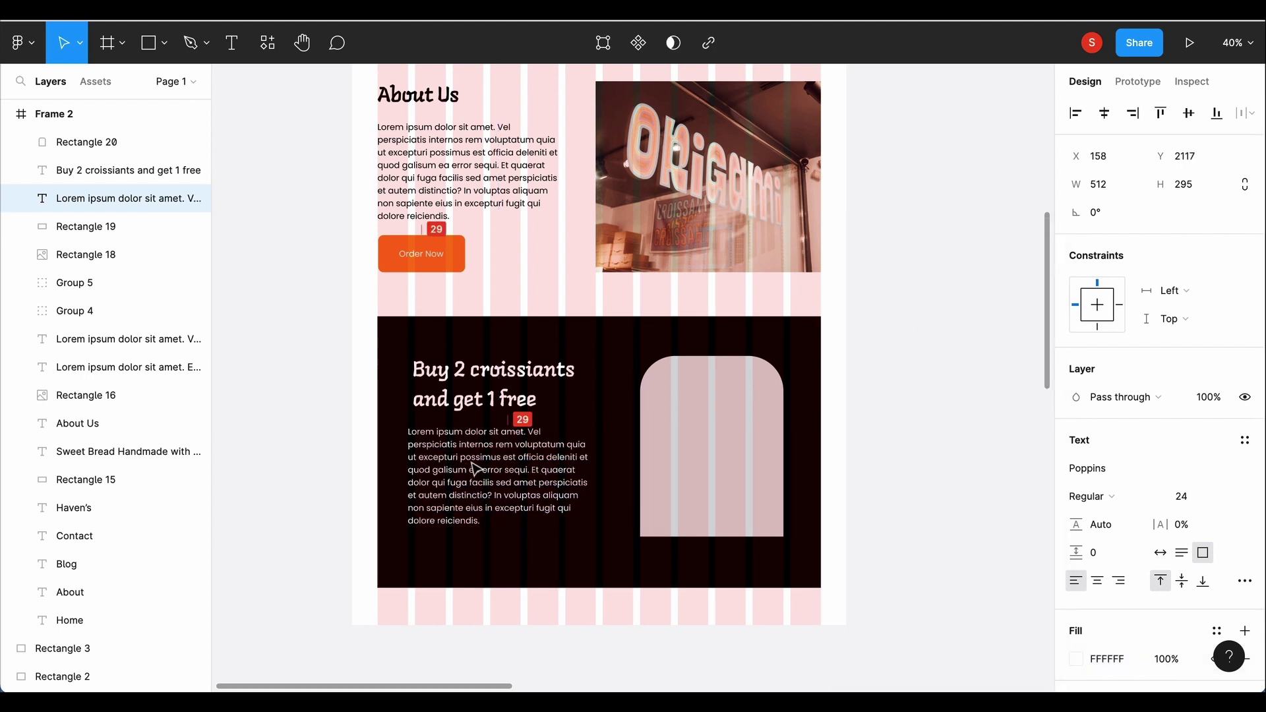
Step: Fill the arch placeholder with the first Pexels croissant photo
click(682, 436)
click(267, 46)
click(310, 208)
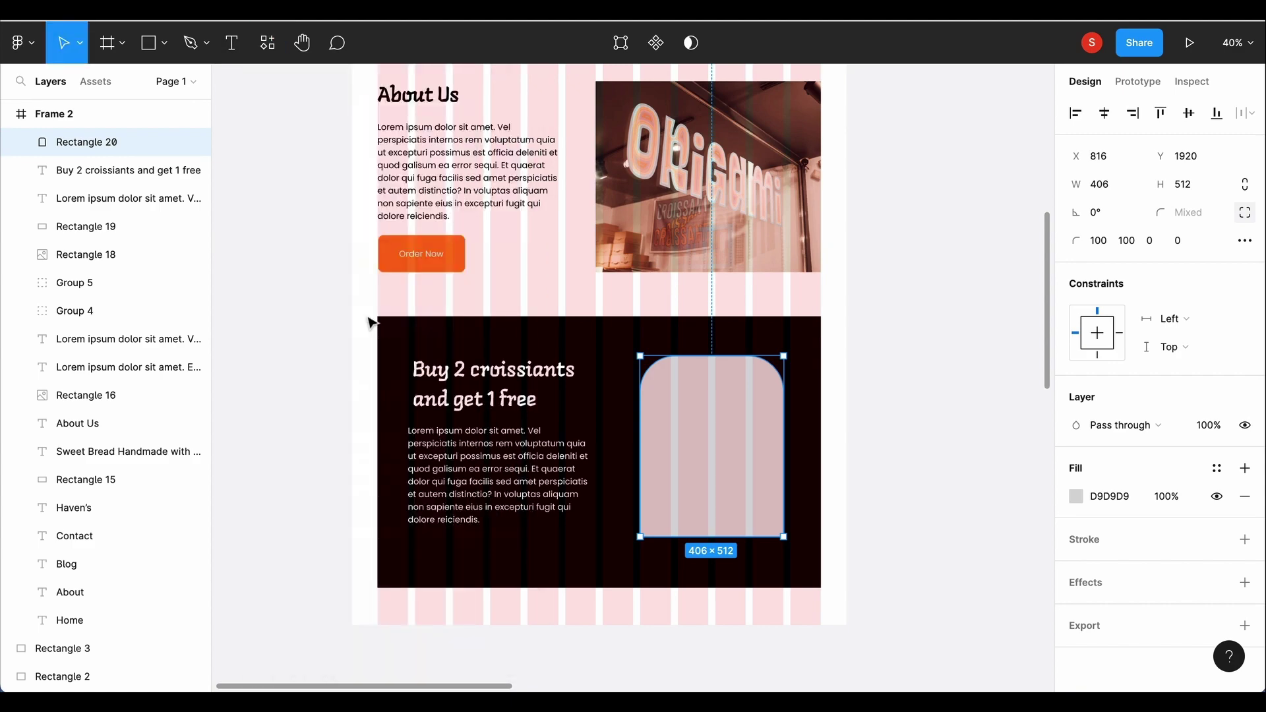
scroll(976, 428, down, 5)
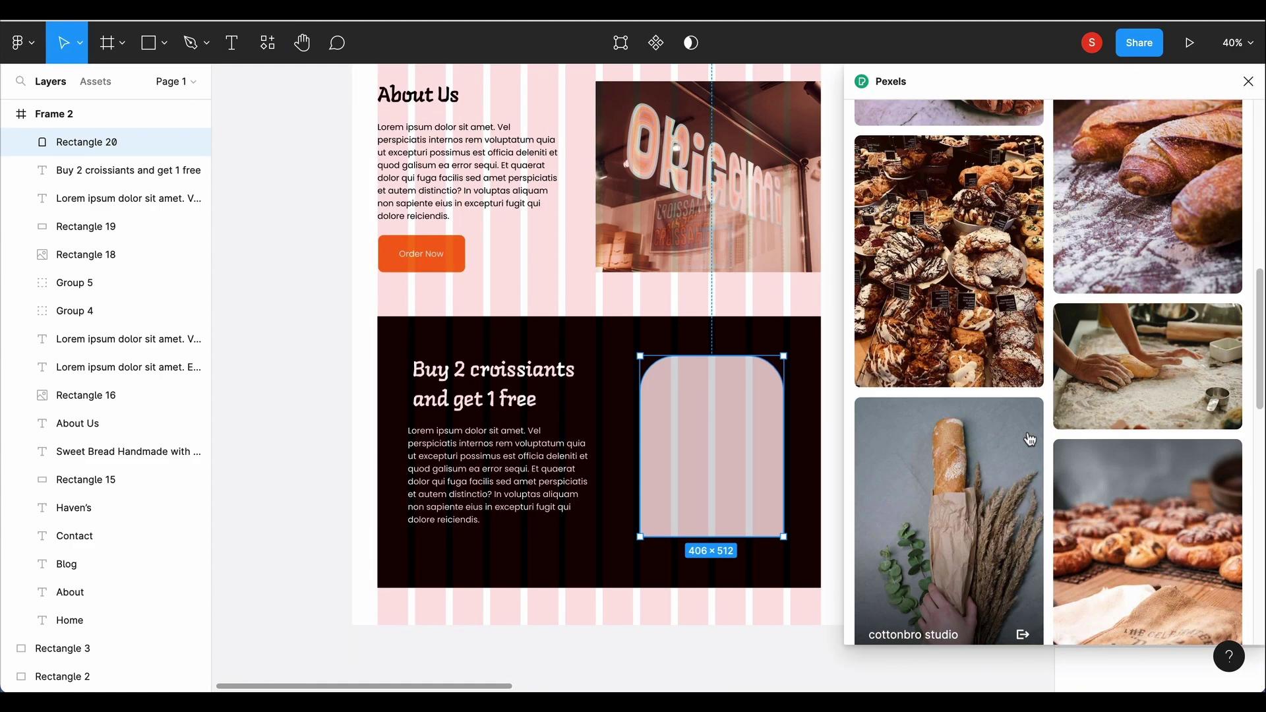
scroll(956, 264, up, 5)
click(876, 114)
text(croissants)
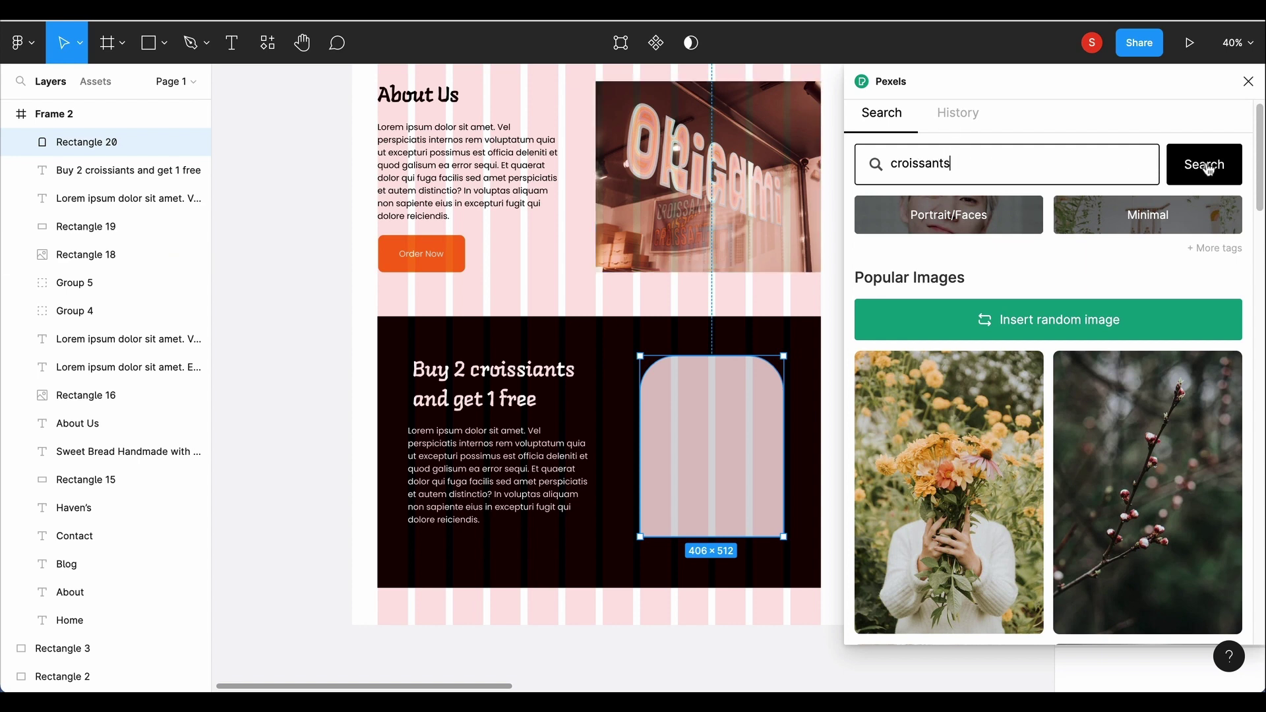
click(1208, 170)
click(949, 474)
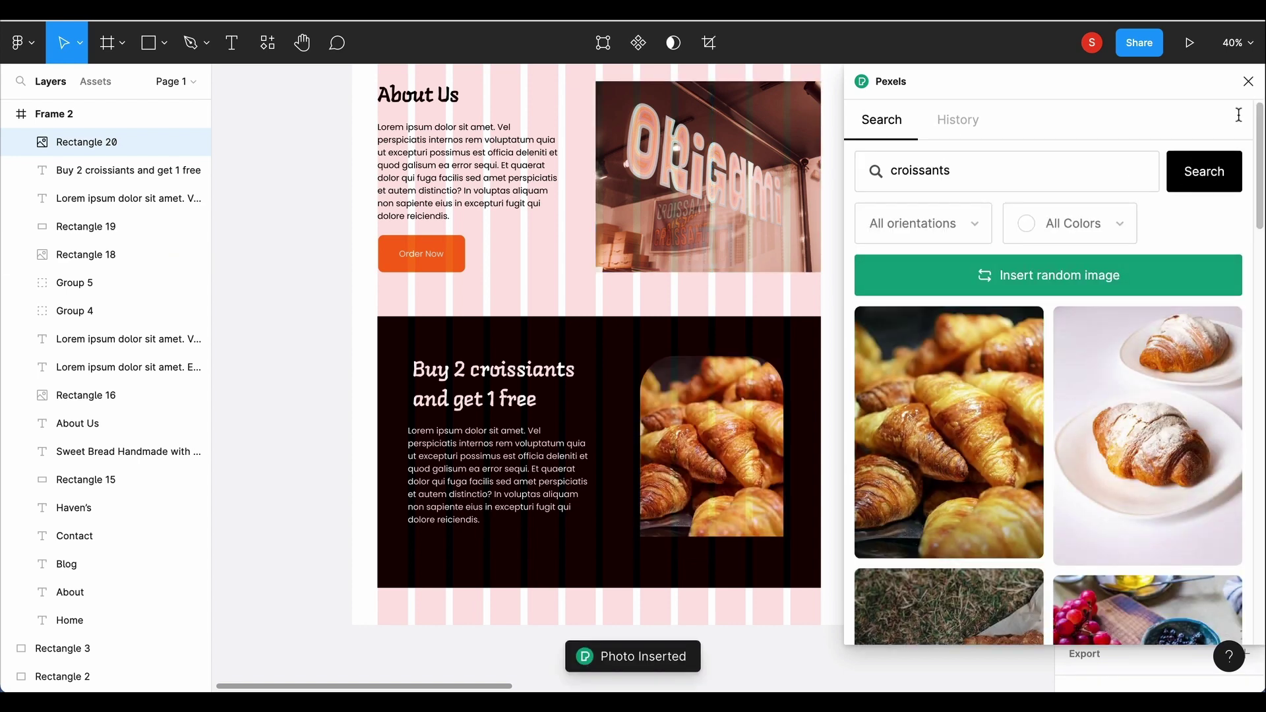
scroll(605, 509, down, 2)
Step: Make the dark banner taller and place an Order Now button copy under its text
click(594, 488)
drag(591, 499, 591, 517)
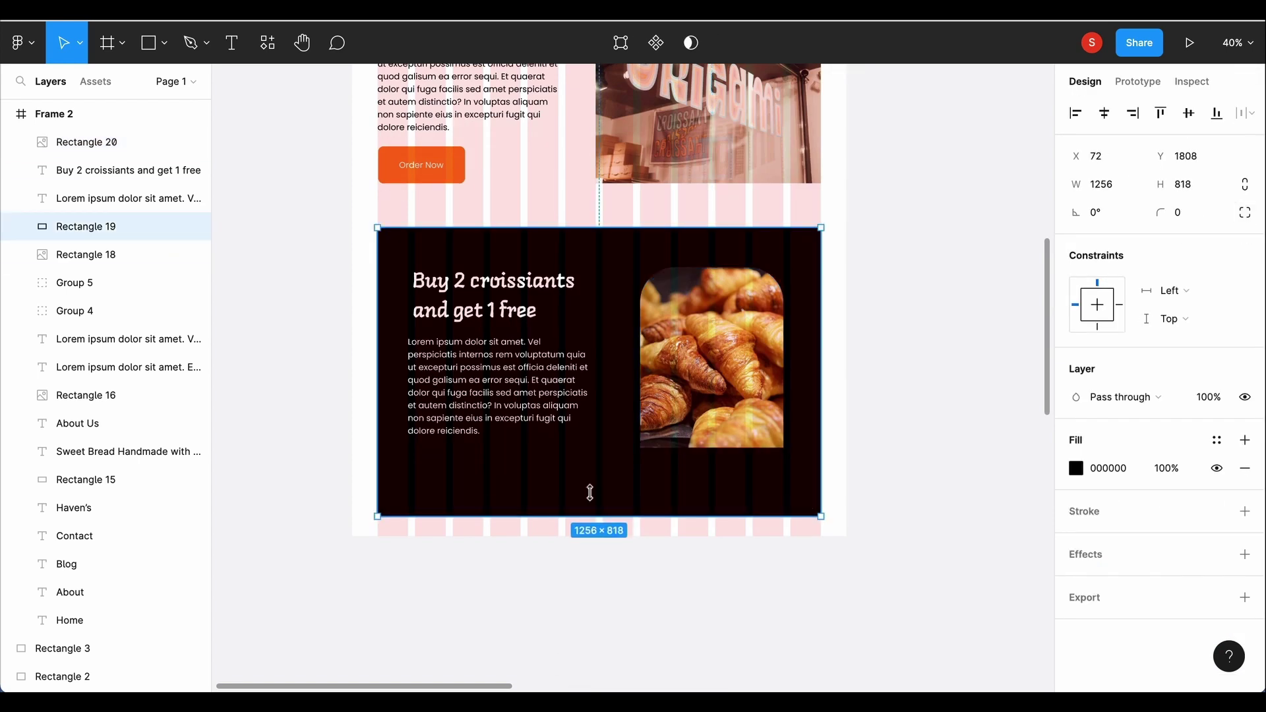
click(452, 164)
key(ctrl+d)
drag(452, 164, 475, 472)
drag(75, 282, 132, 161)
Step: Relabel the button copy 'More Offers'
double_click(448, 476)
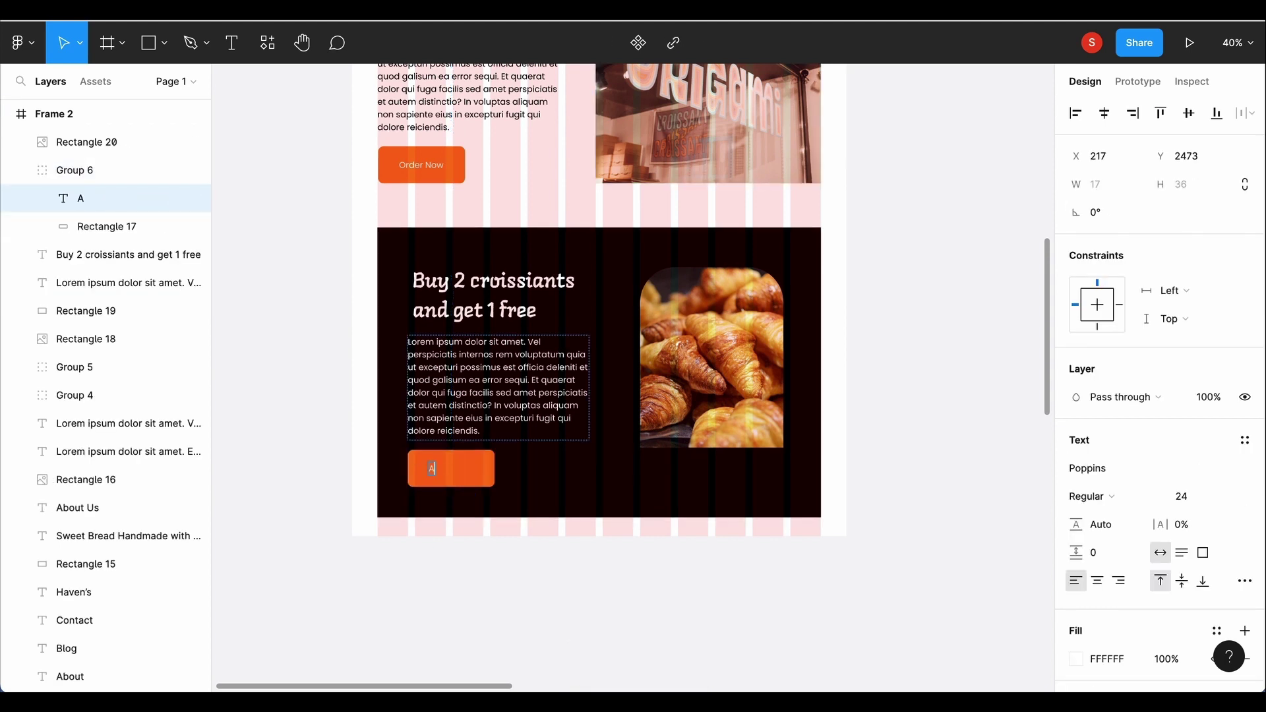
text(rs)
key(Escape)
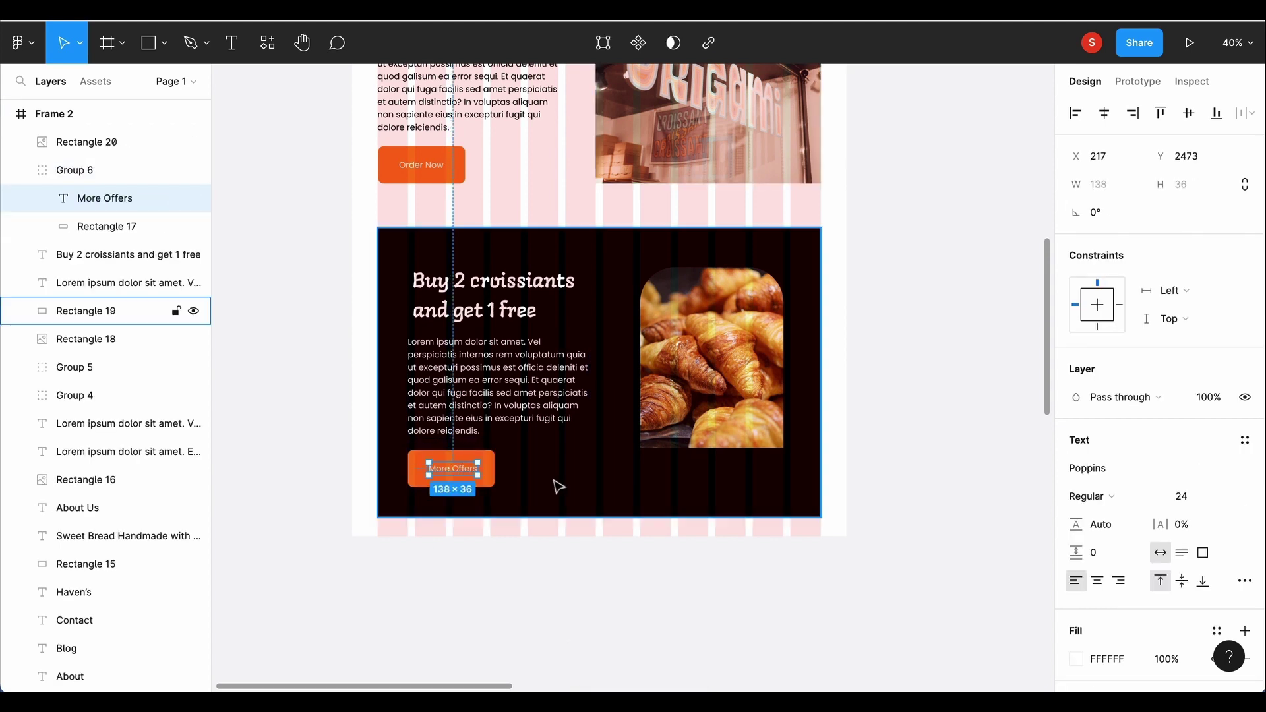
shift+click(493, 476)
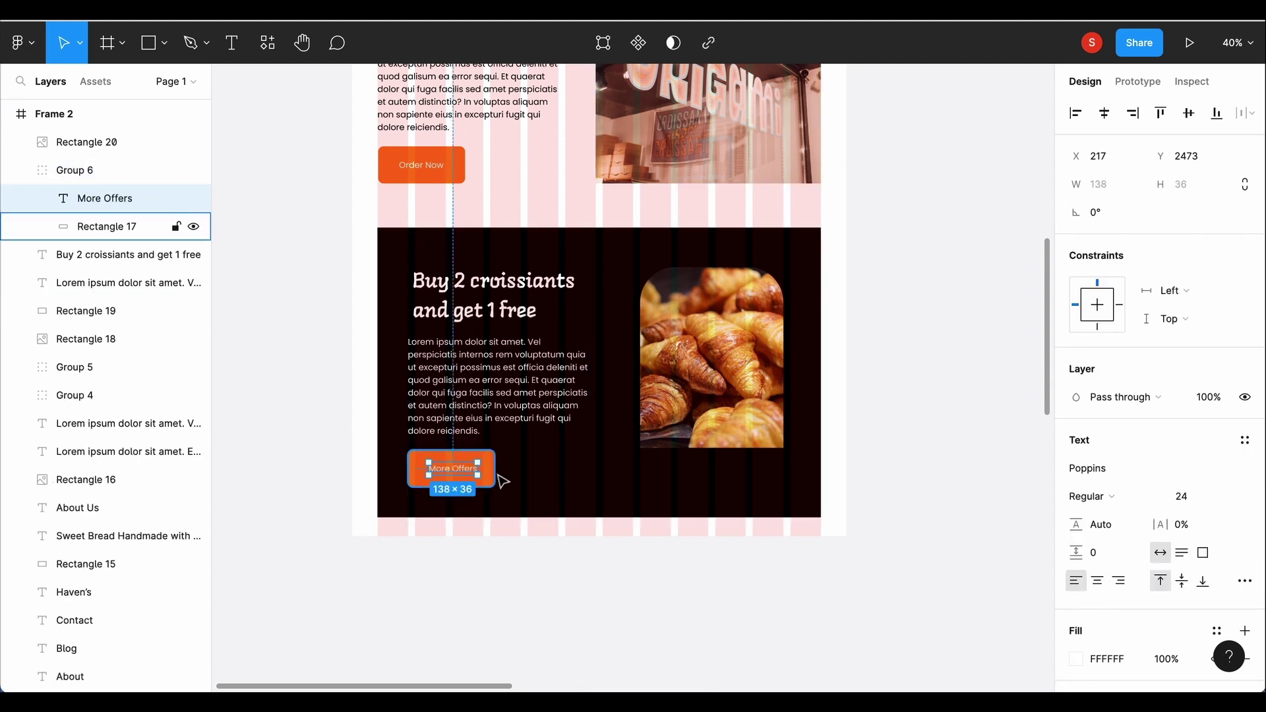
Step: Enlarge the croissant photo to 426×541 and shift it down slightly
click(800, 429)
click(762, 446)
drag(729, 452, 729, 458)
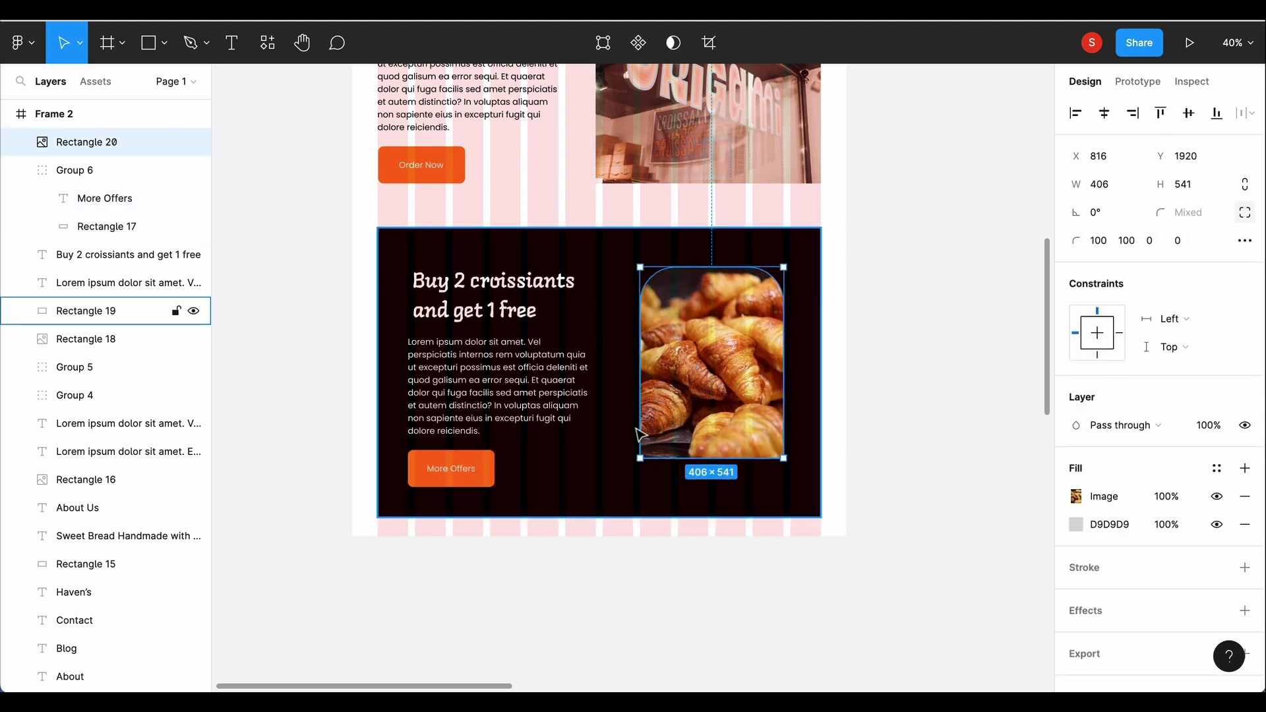
drag(639, 422, 633, 422)
drag(709, 392, 709, 402)
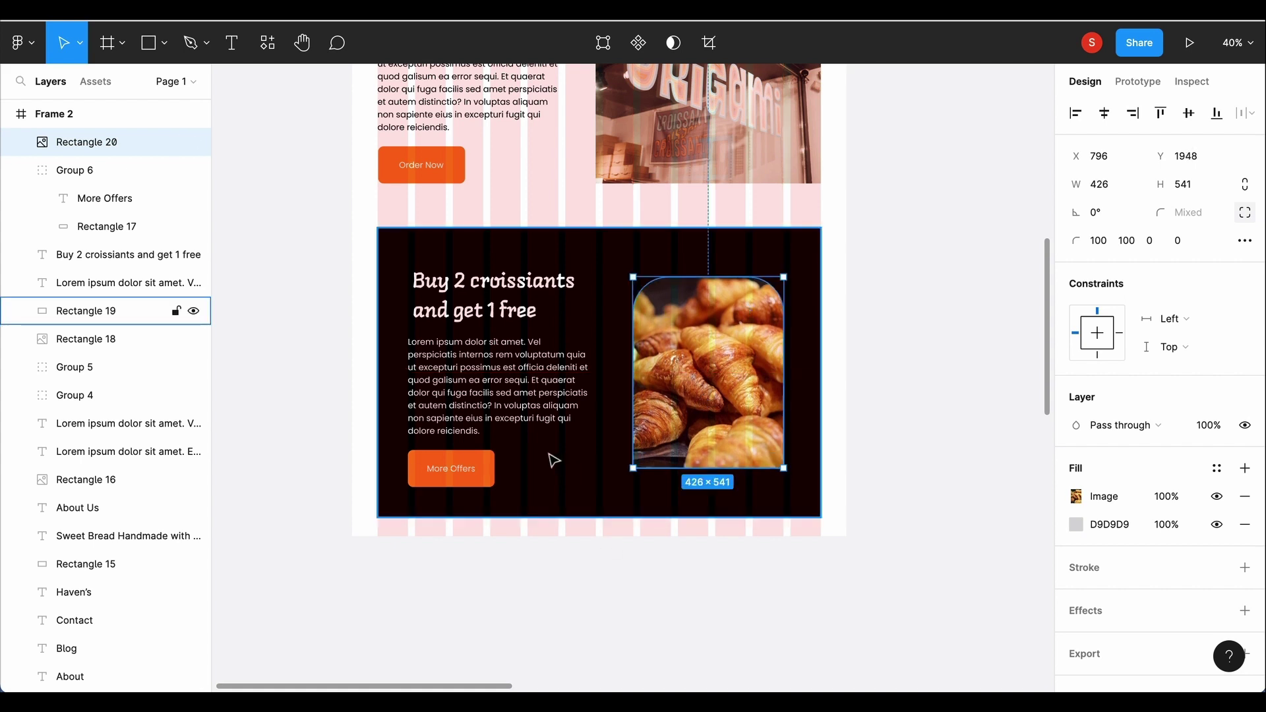
Step: Widen the banner text box, cut its Lorem text in half, and move More Offers up beneath it
click(580, 390)
drag(588, 389, 596, 389)
double_click(523, 405)
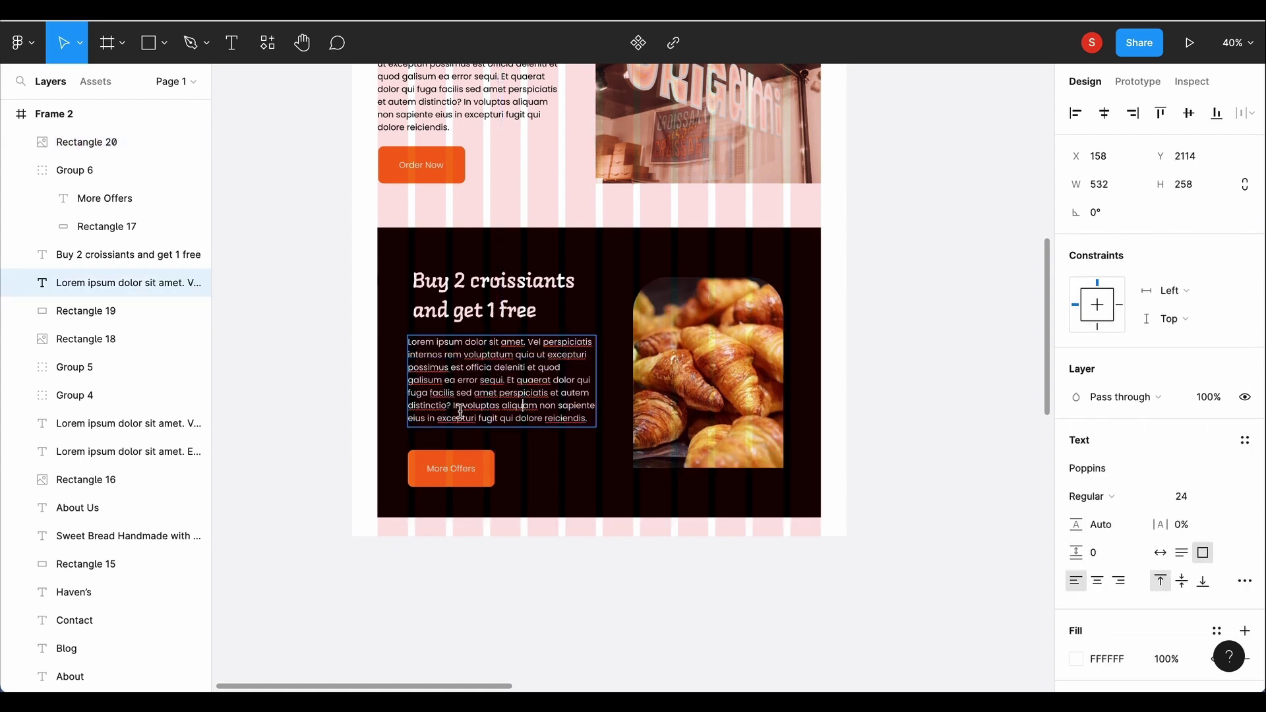
key(BackSpace)
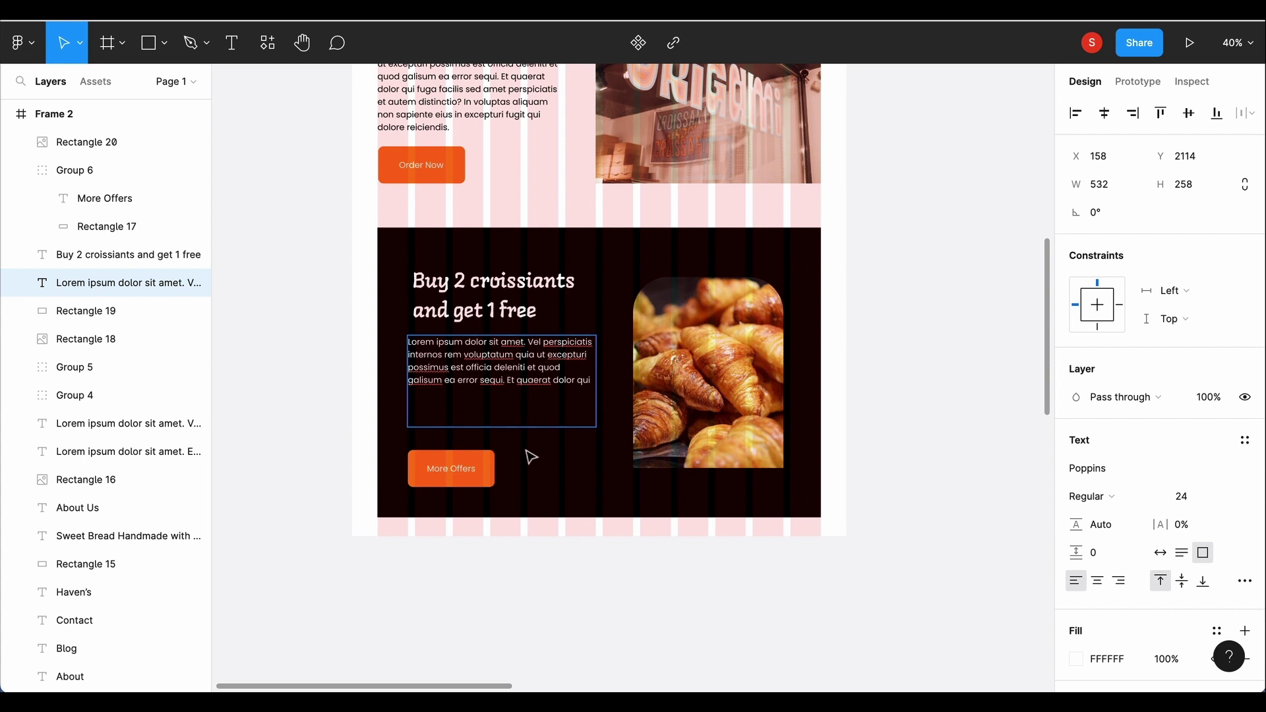
drag(442, 469, 447, 429)
Step: Centre the heading, body text, More Offers button and croissant photo within the banner
click(450, 369)
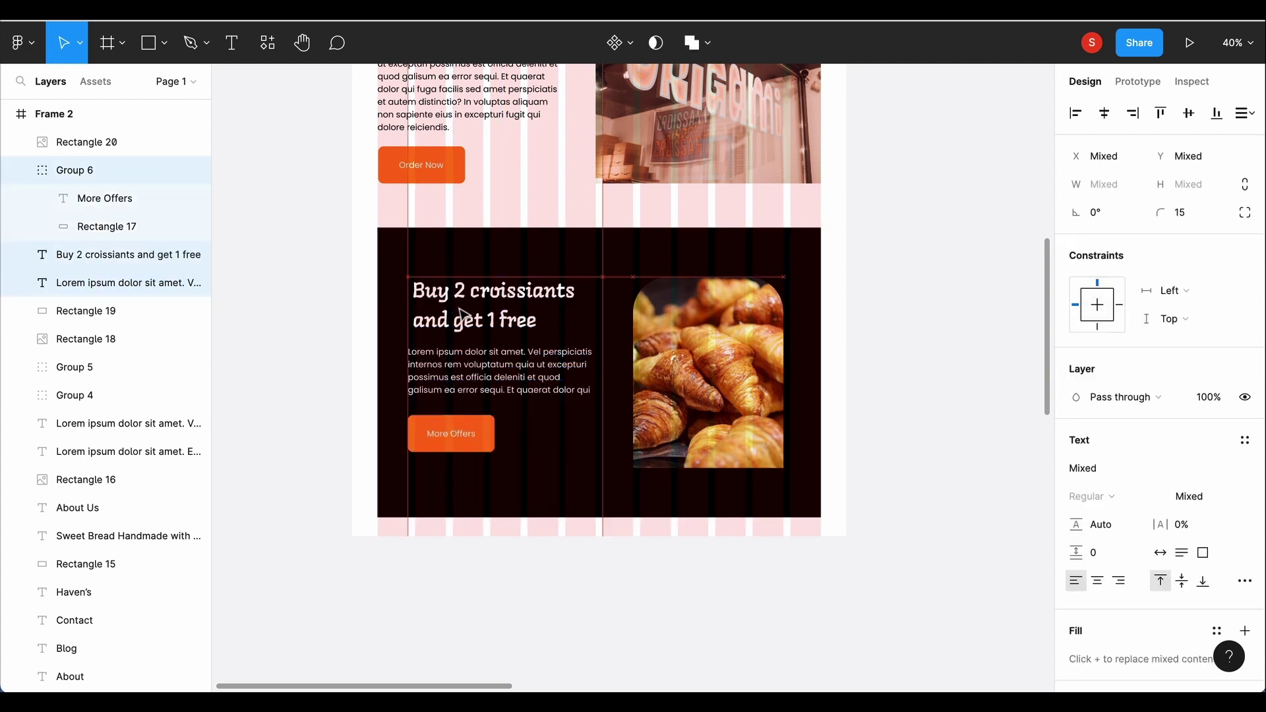
click(719, 489)
click(710, 439)
shift+click(451, 433)
shift+click(493, 305)
shift+click(501, 371)
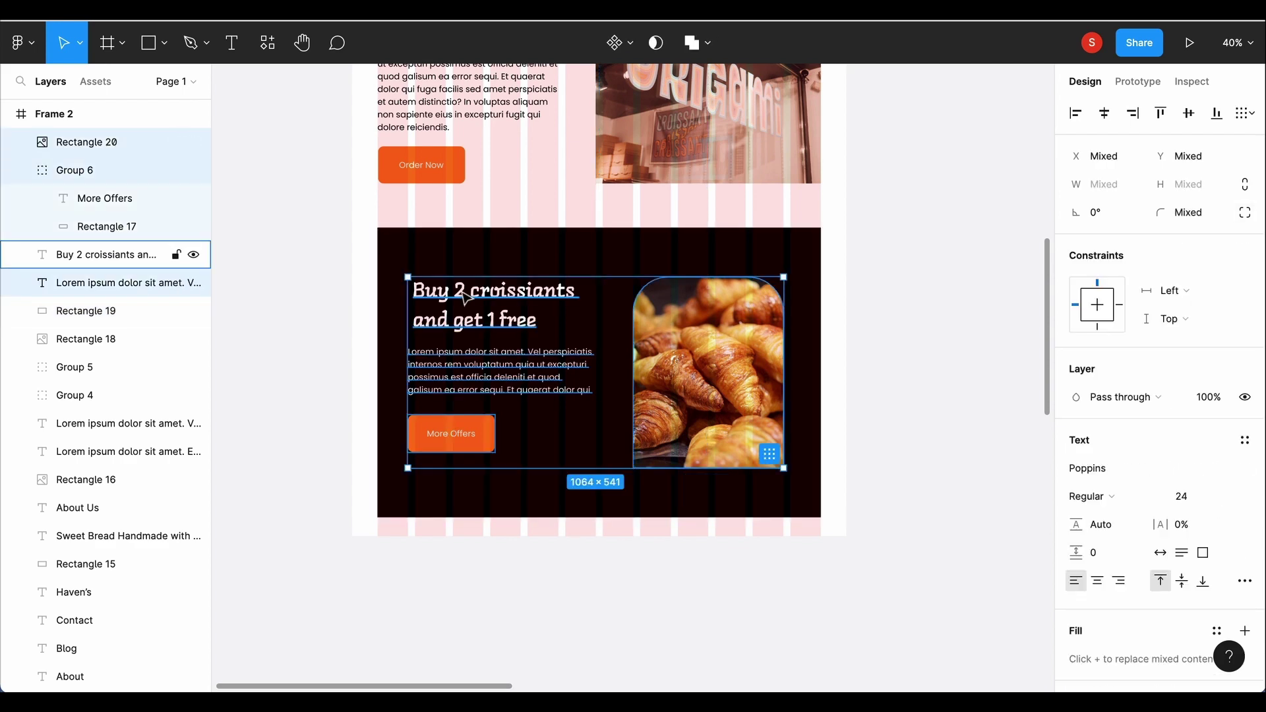
drag(595, 369, 599, 370)
key(Escape)
Step: Shrink the banner to 749 px, shift its content up about 19 px, and lengthen Frame 2 to 3339
scroll(461, 448, up, 3)
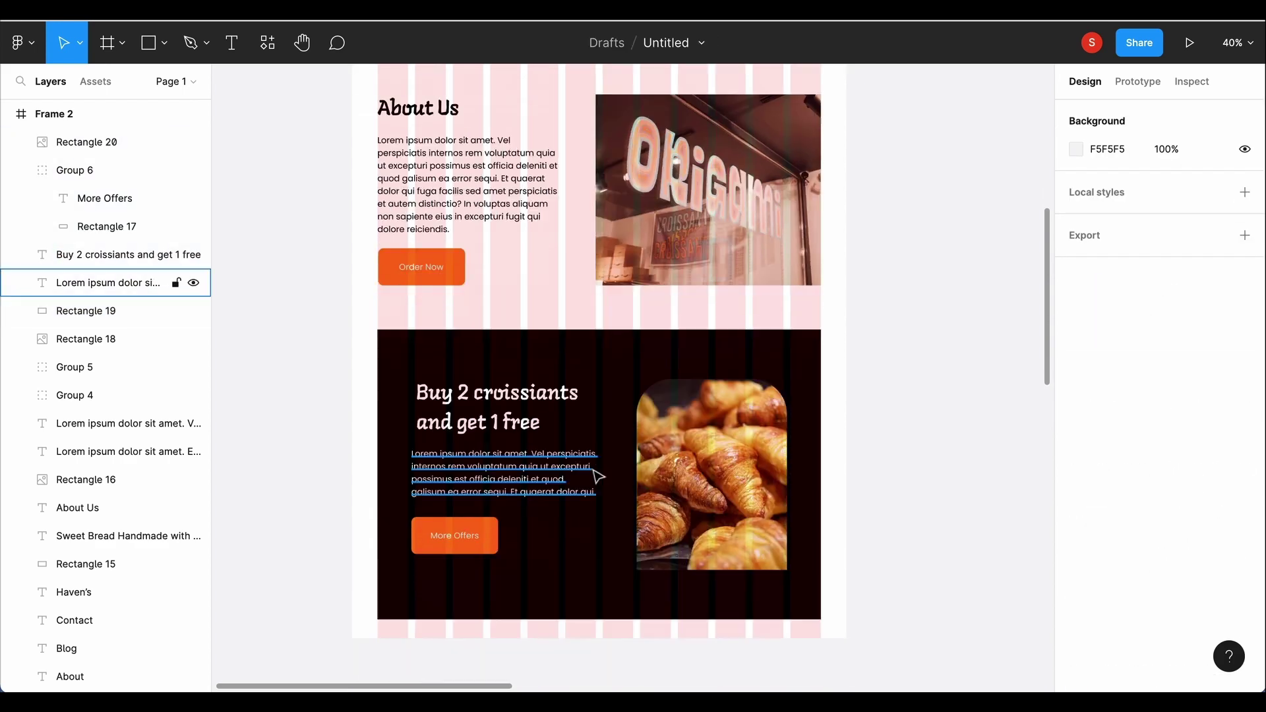
click(599, 610)
drag(599, 619, 599, 594)
click(664, 536)
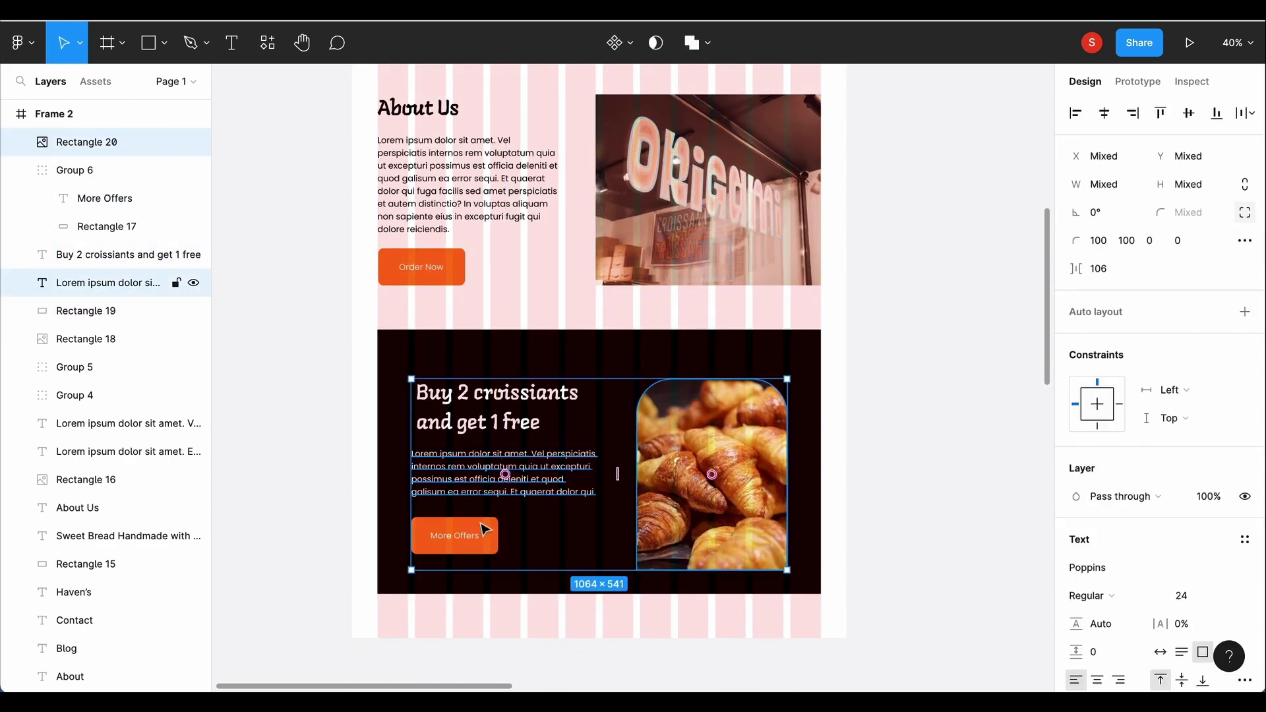
shift+click(454, 535)
shift+click(495, 407)
shift+click(502, 473)
drag(580, 496, 601, 484)
click(252, 381)
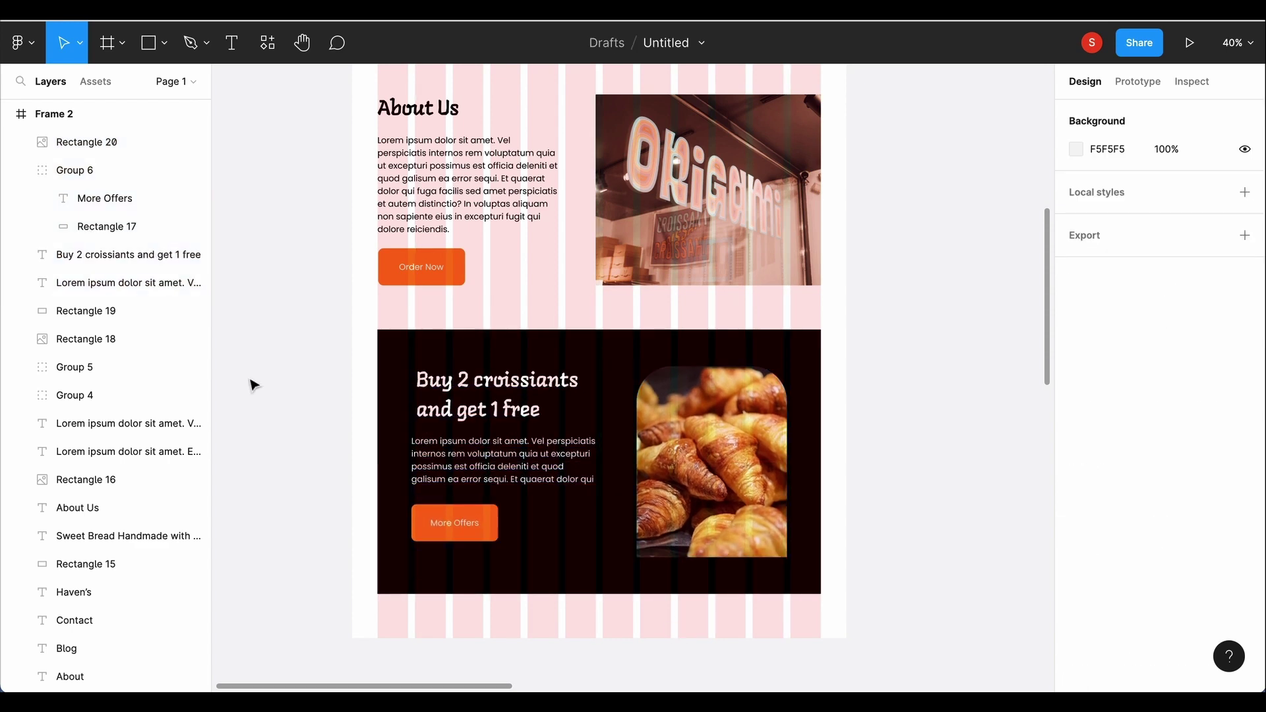
click(758, 633)
mouse_move(777, 678)
mouse_down()
mouse_move(636, 598)
mouse_move(683, 558)
mouse_move(679, 630)
mouse_up()
Step: Add a centred 'Products of the Week' heading in Langar 60 below the banner
click(593, 656)
scroll(560, 666, up, 1)
drag(509, 685, 533, 687)
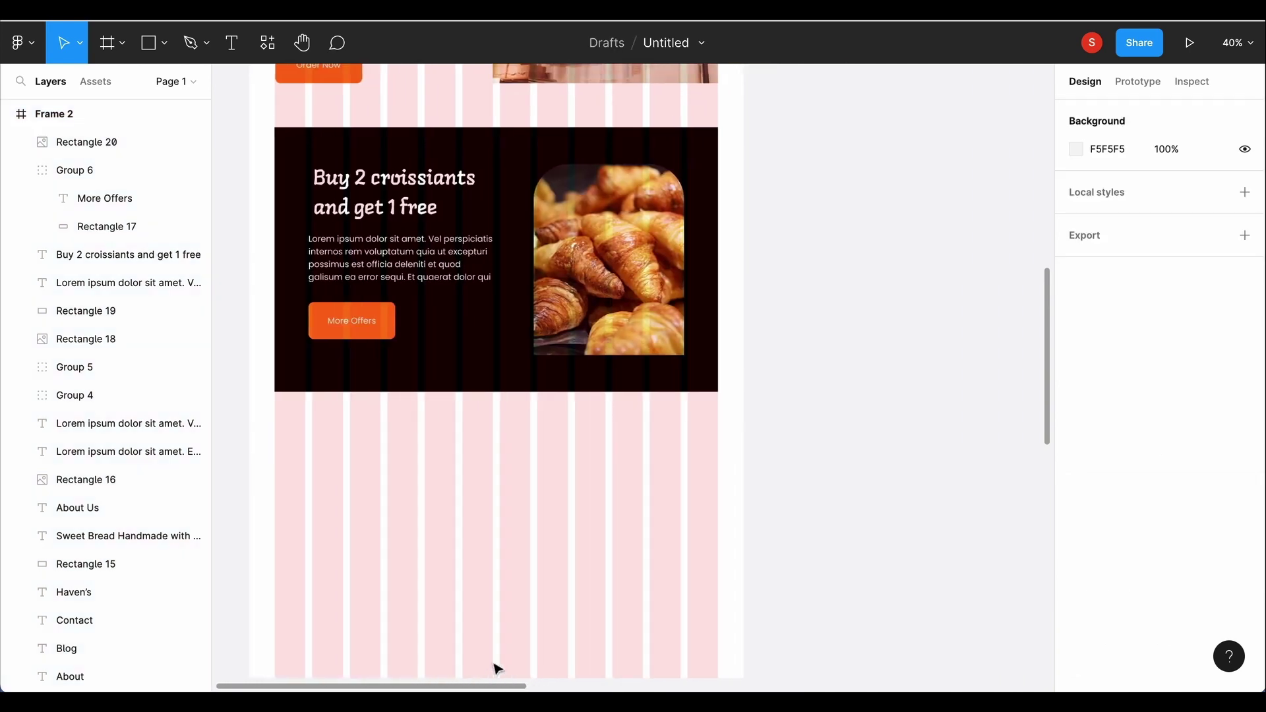
key(t)
click(314, 193)
text(Products of the Week)
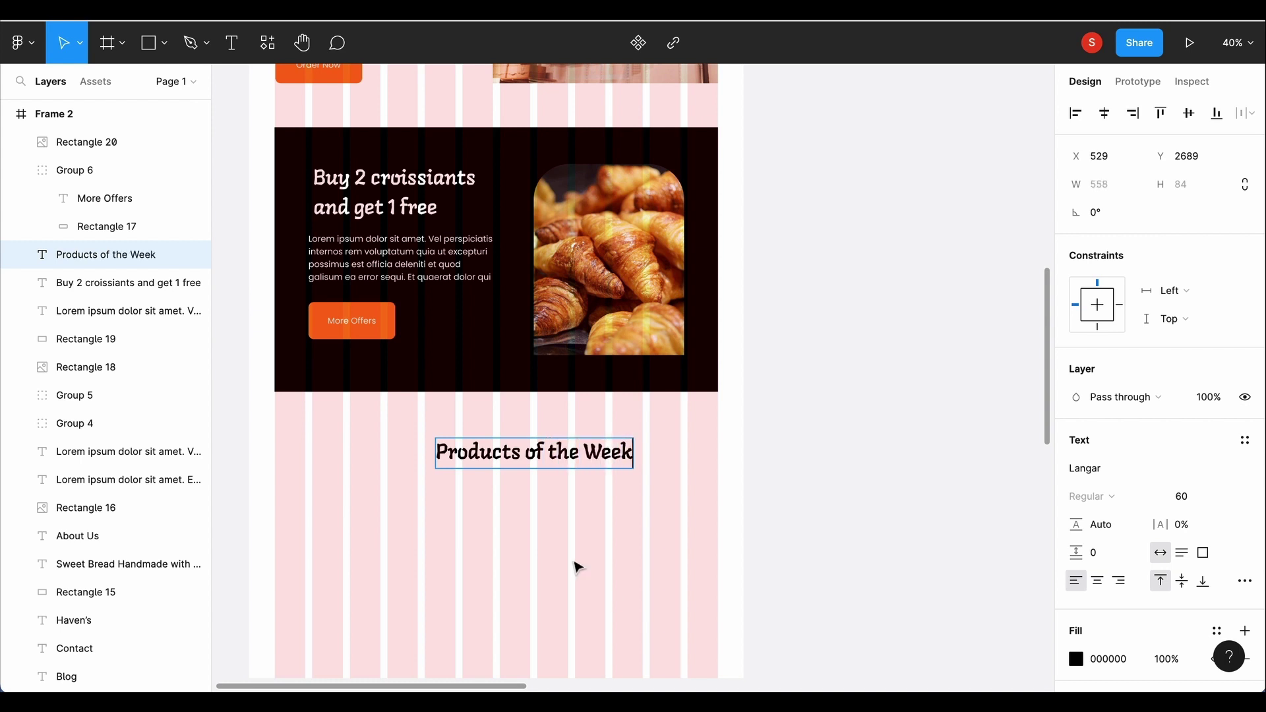
click(1105, 113)
Step: Make the page frame taller and draw a 1256×553 grey placeholder under the heading
scroll(486, 475, left, 3)
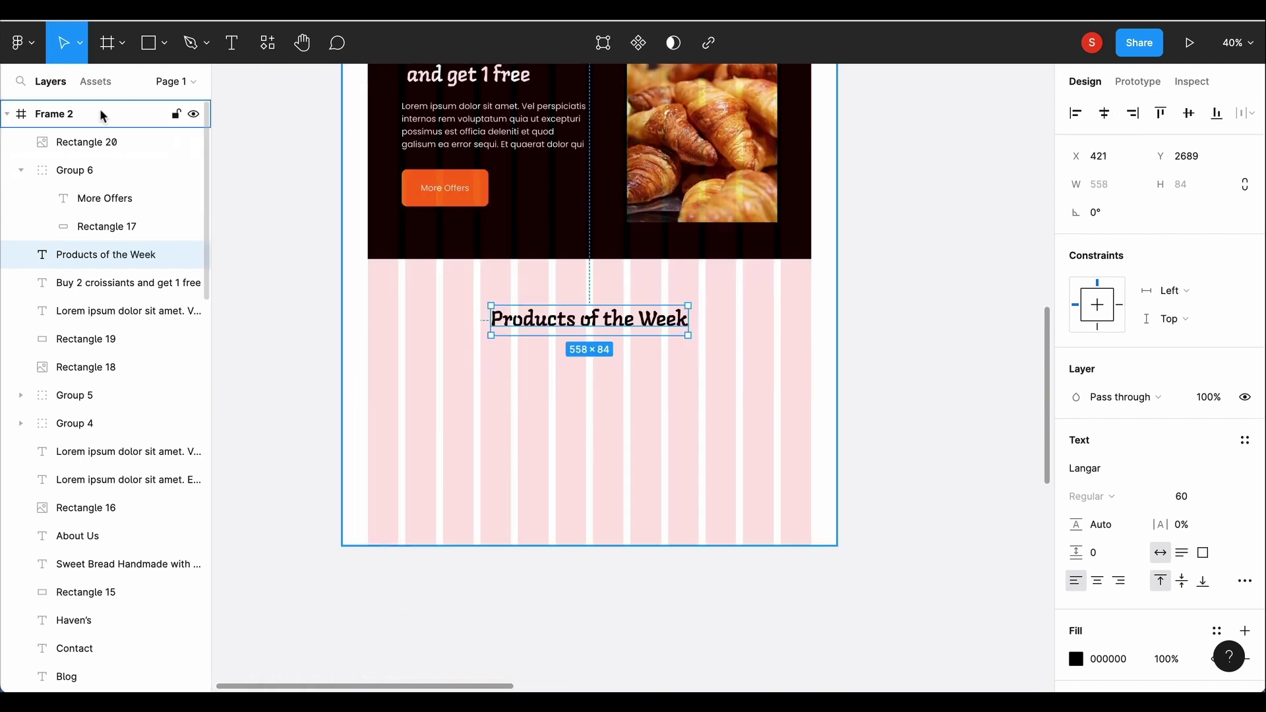
click(102, 116)
drag(507, 549, 511, 679)
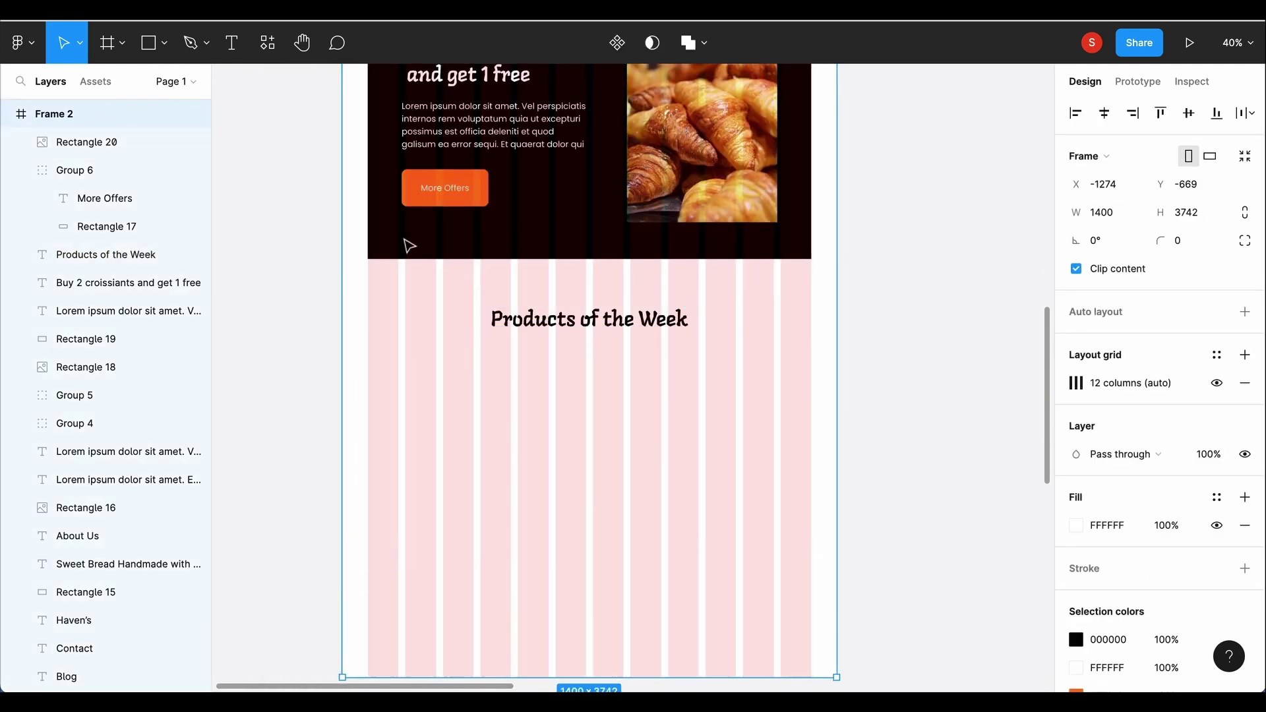
key(Escape)
mouse_move(369, 365)
mouse_down()
mouse_move(811, 531)
mouse_move(811, 564)
mouse_up()
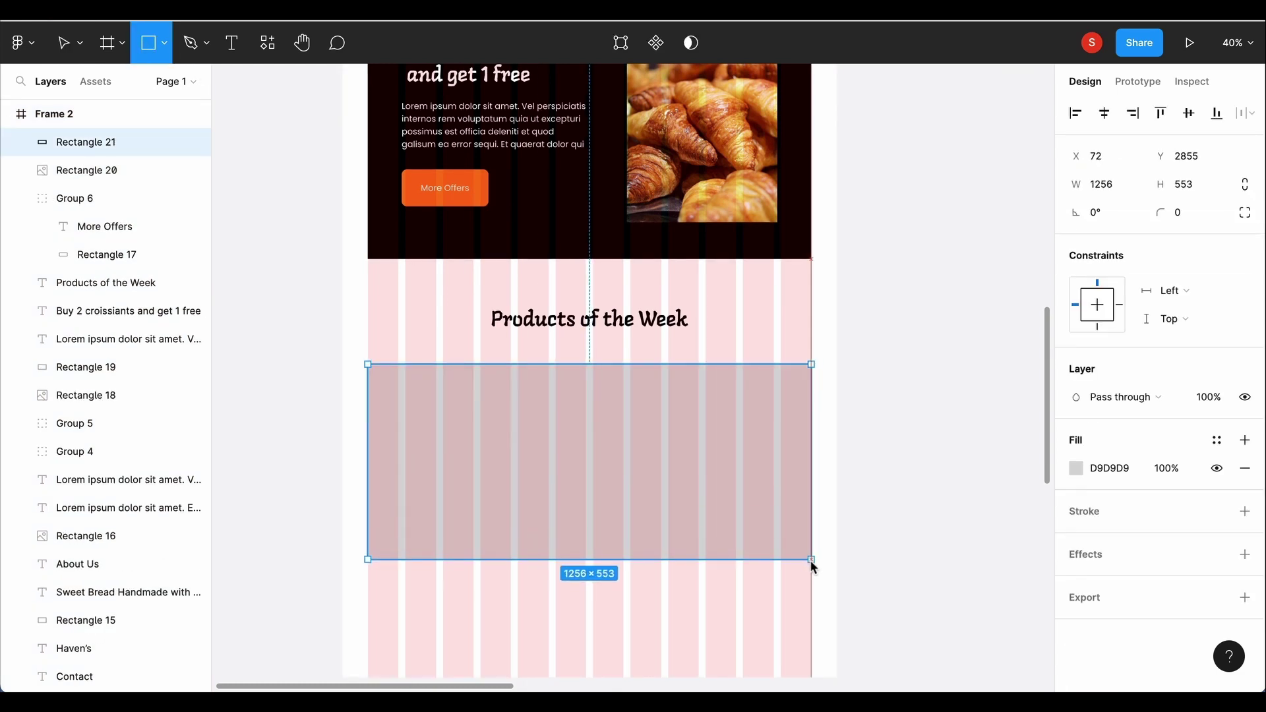
Step: Move the grey placeholder up to sit 46 below the Products of the Week heading
click(590, 320)
scroll(597, 395, up, 10)
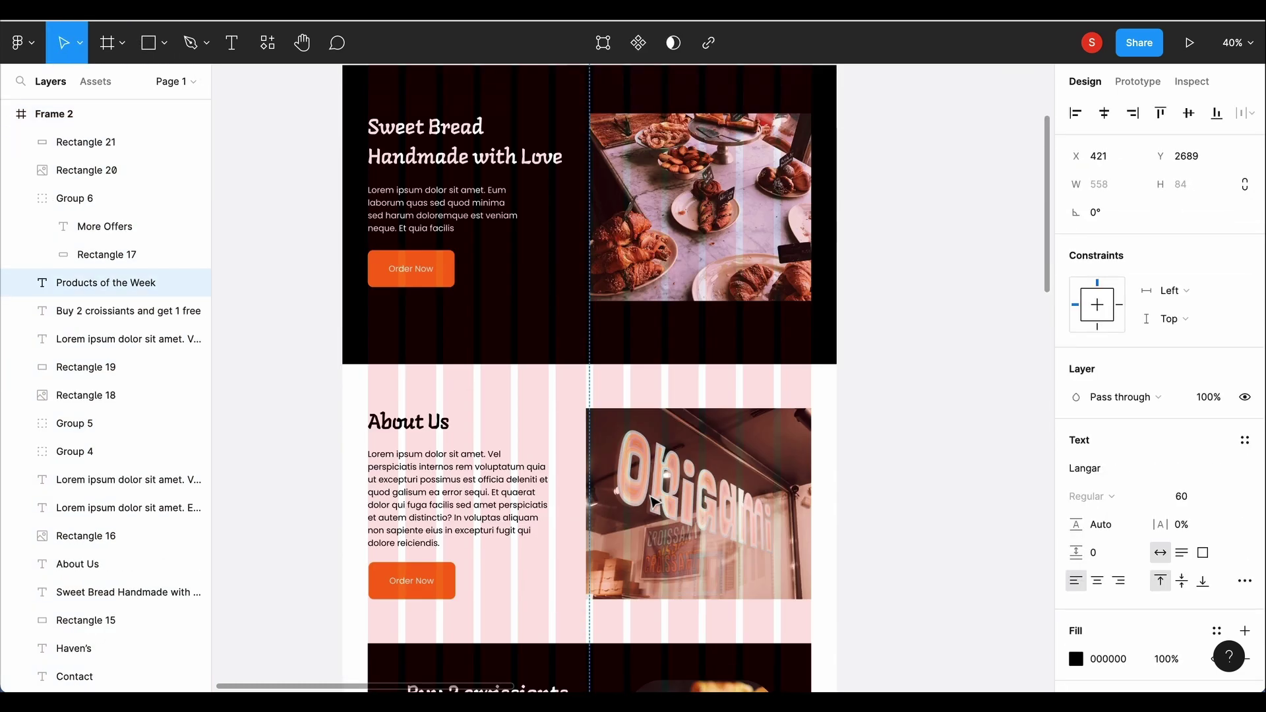
scroll(599, 545, down, 3)
click(599, 544)
scroll(599, 544, down, 6)
click(598, 396)
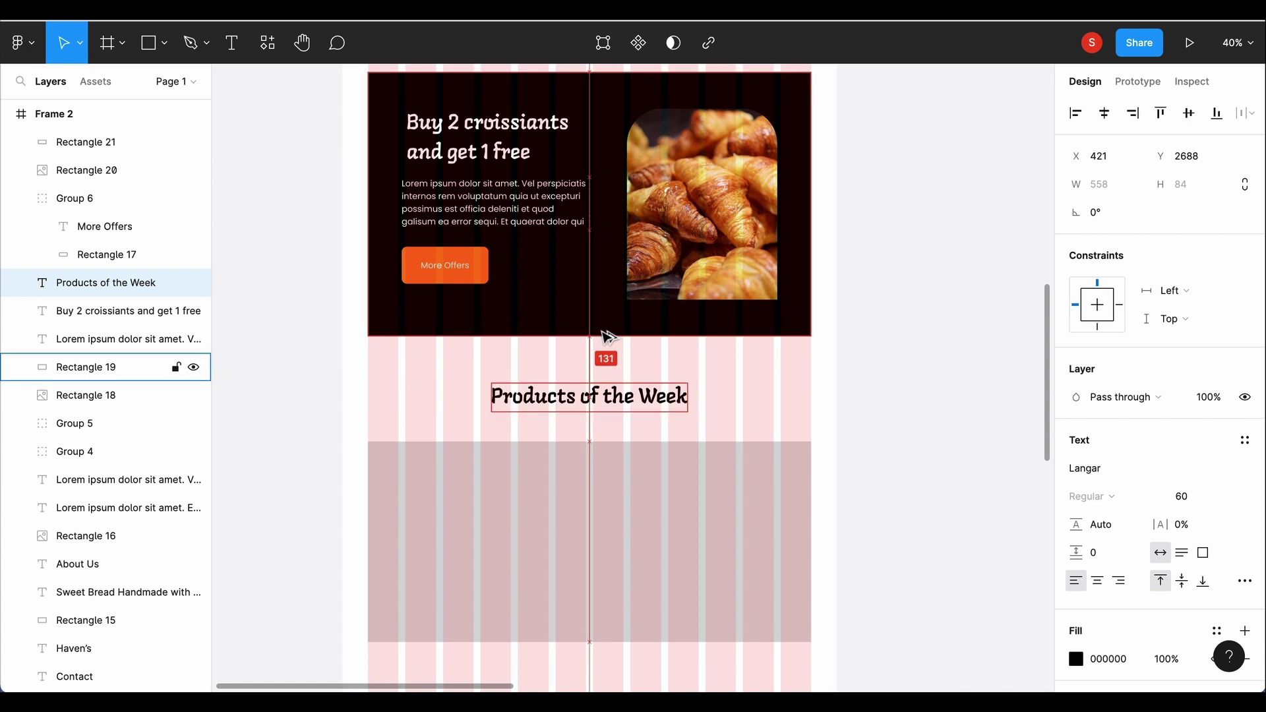
click(610, 546)
drag(603, 509, 602, 494)
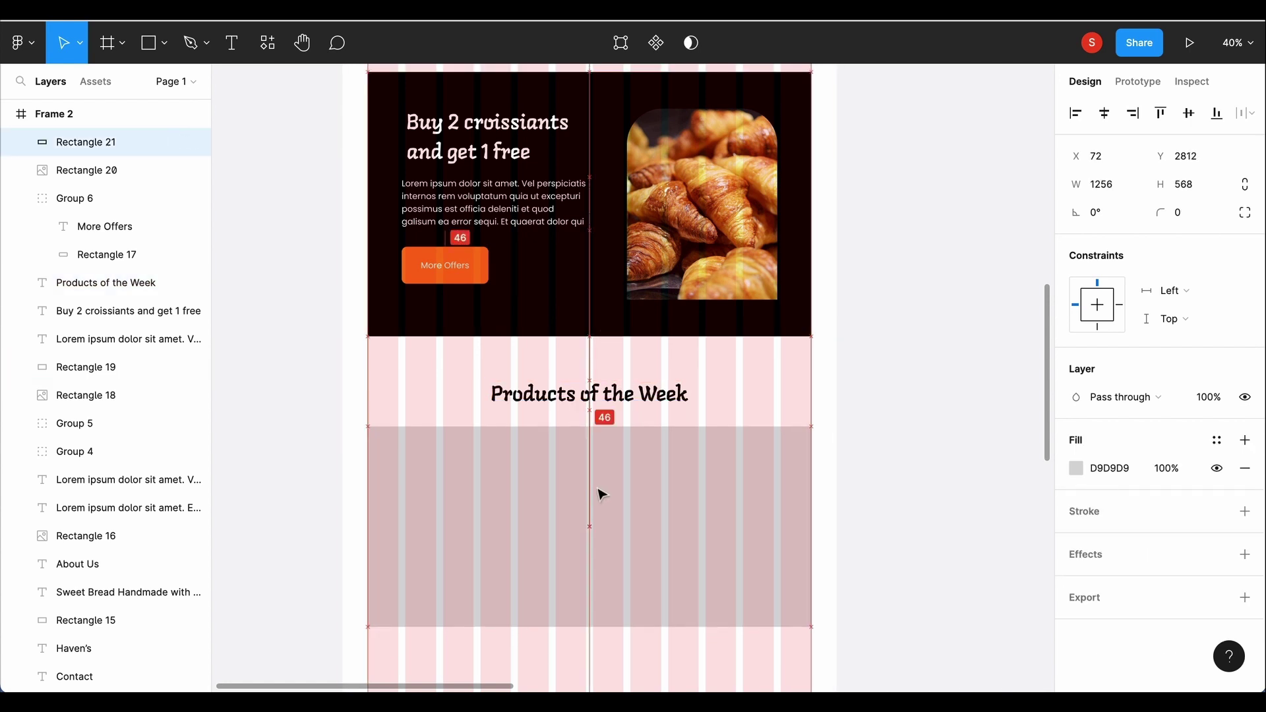
Step: Split the placeholder with Split Shape into three 405-wide columns and shorten them to 457 high
right_click(602, 496)
click(857, 253)
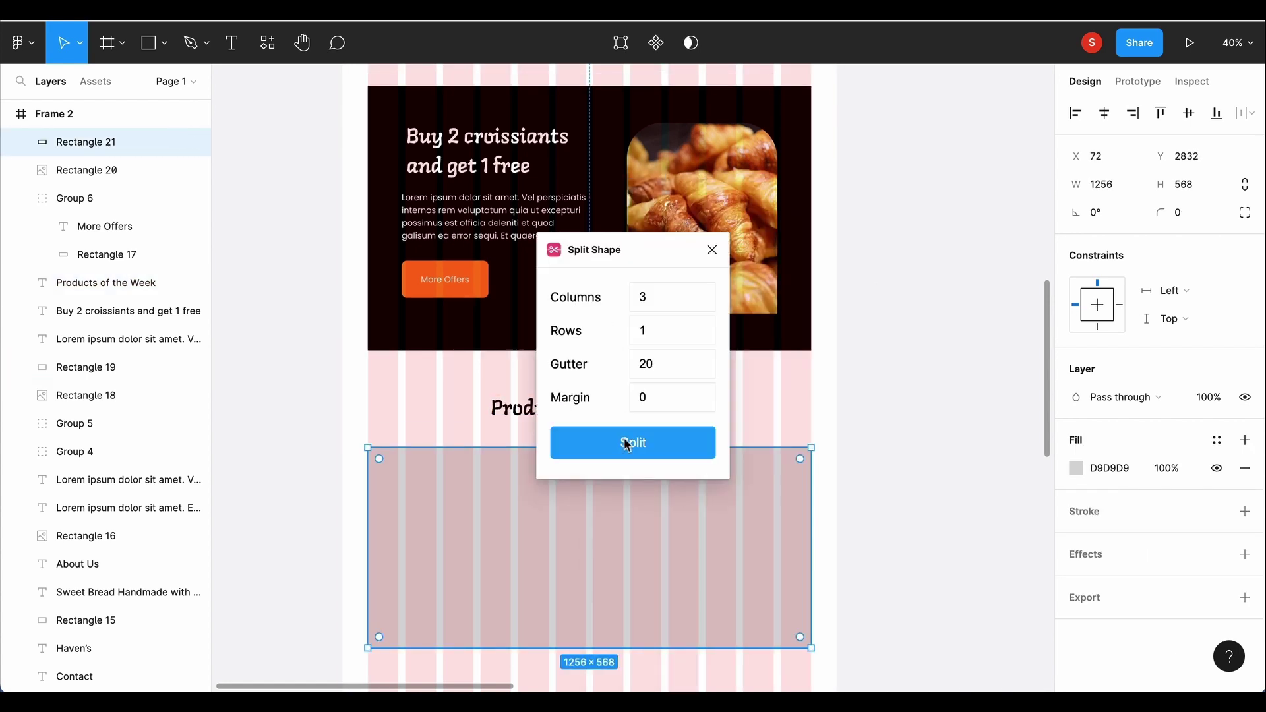
click(633, 442)
scroll(638, 666, down, 3)
click(439, 409)
shift+click(585, 449)
shift+click(739, 409)
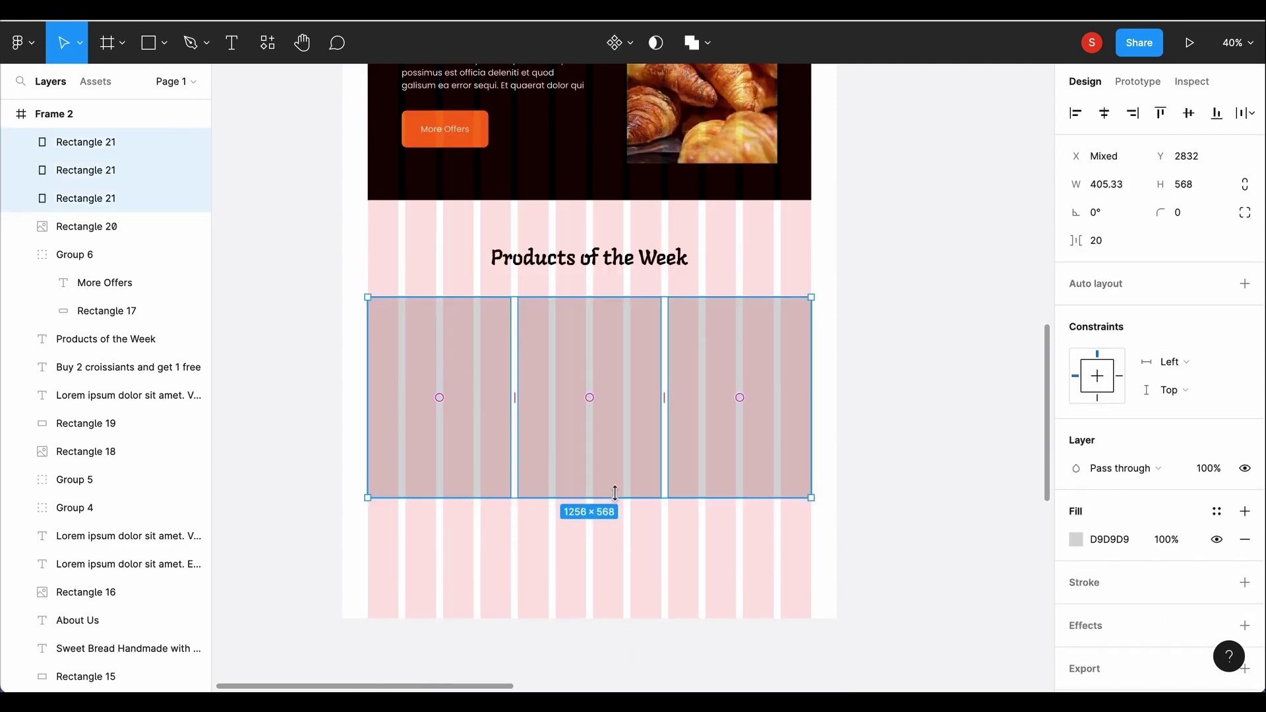
drag(619, 461, 618, 457)
click(458, 444)
click(267, 43)
Step: Run the Pexels plugin and fill the first column with a baguette photo and the middle with sliced bread
click(329, 191)
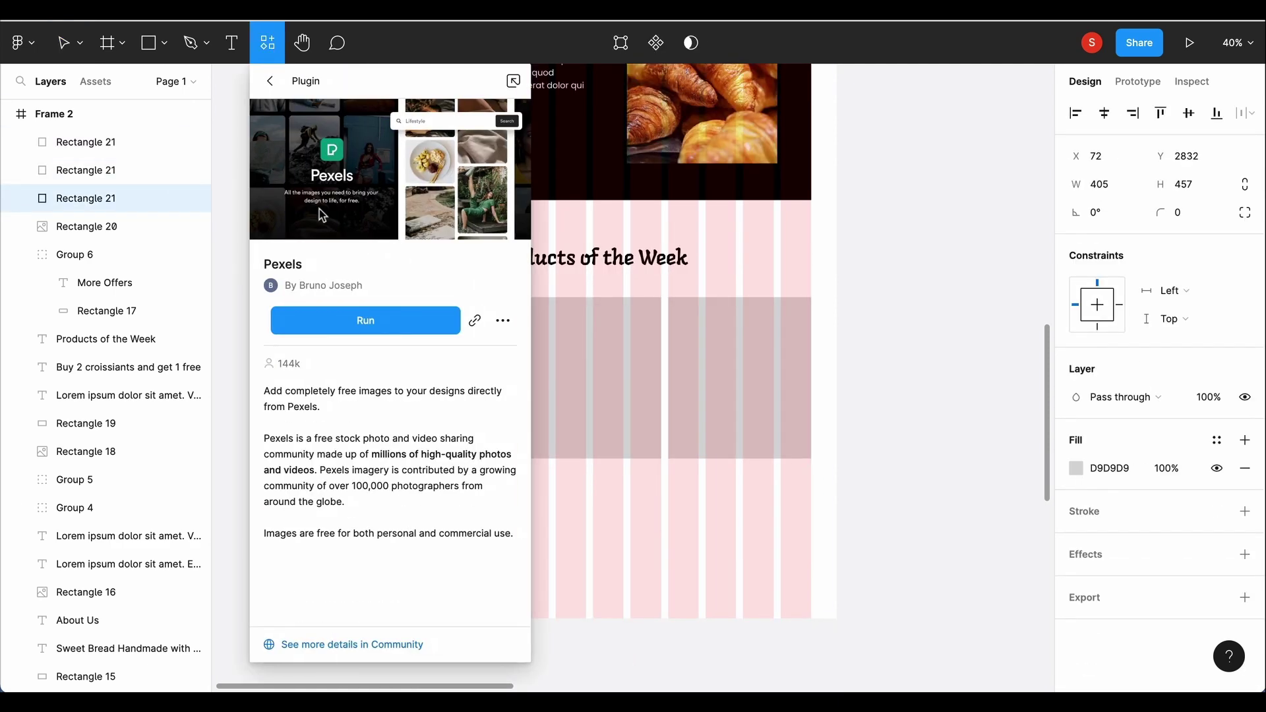
click(325, 319)
click(969, 119)
scroll(989, 396, down, 3)
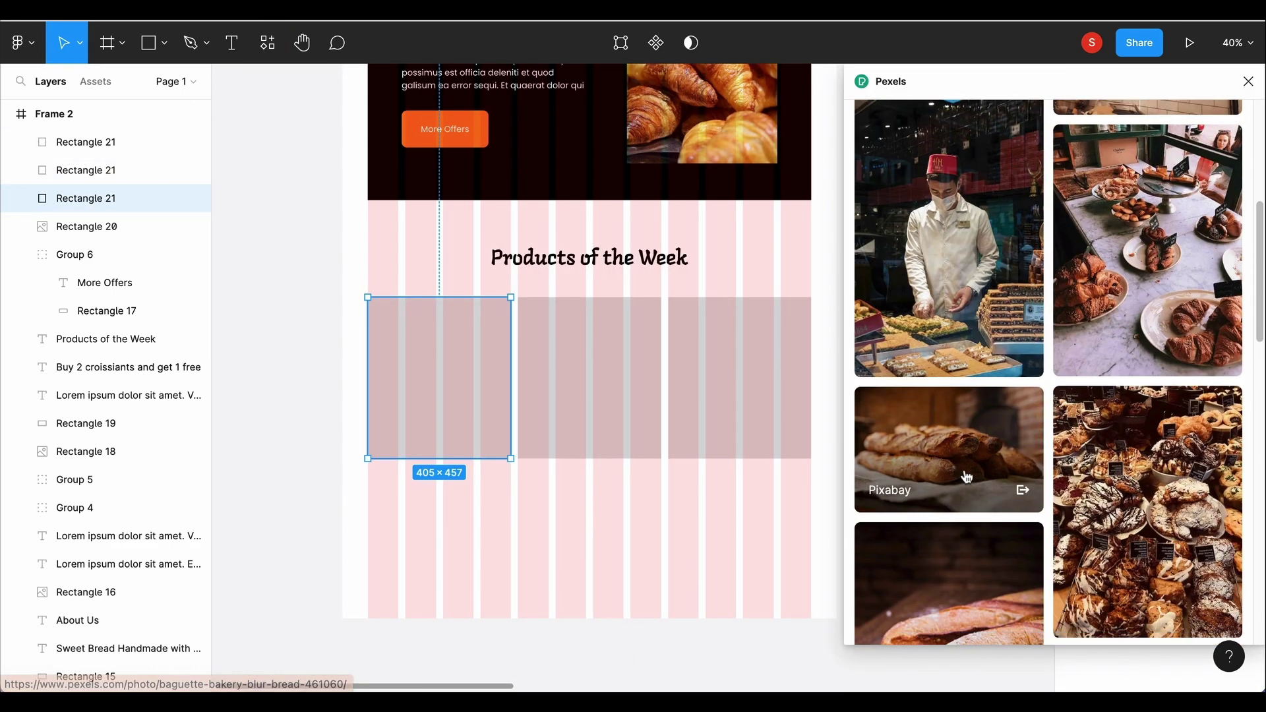
click(1005, 494)
scroll(967, 476, down, 3)
key(Tab)
click(944, 506)
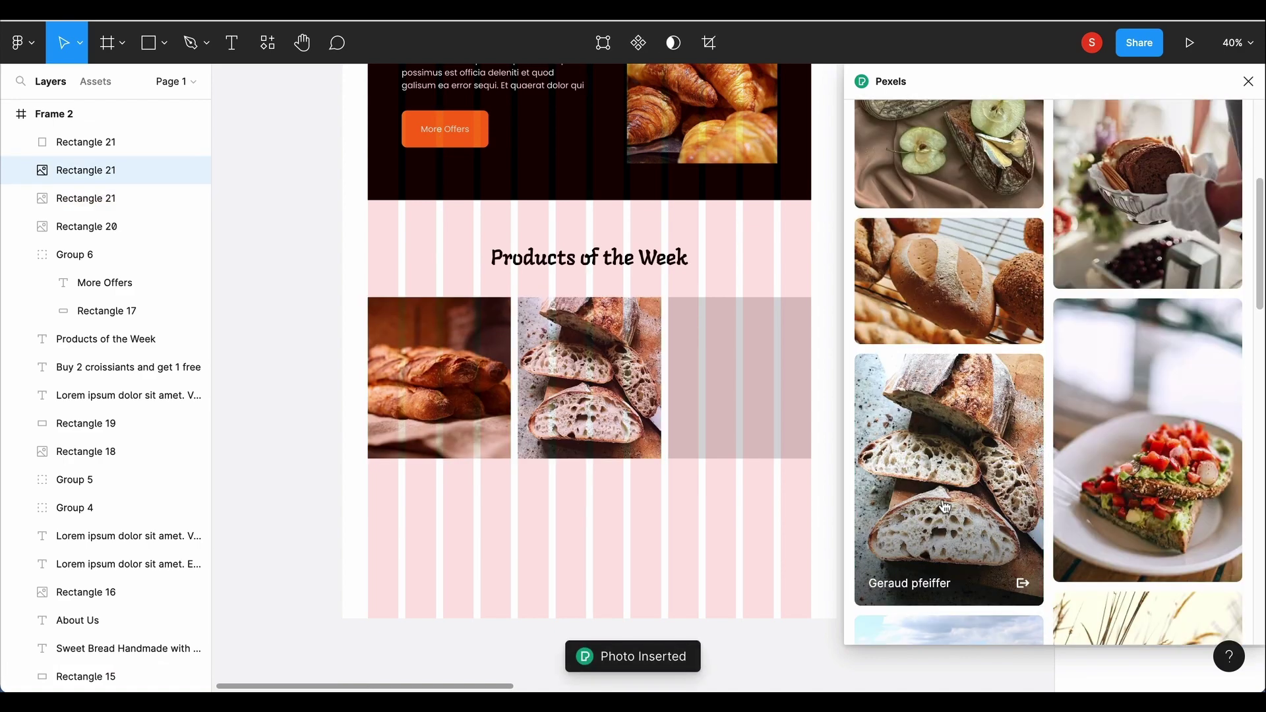
Step: Search Pexels for croissant and fill the right column with a pastry photo
scroll(988, 462, down, 5)
scroll(1022, 475, down, 5)
scroll(1105, 511, up, 15)
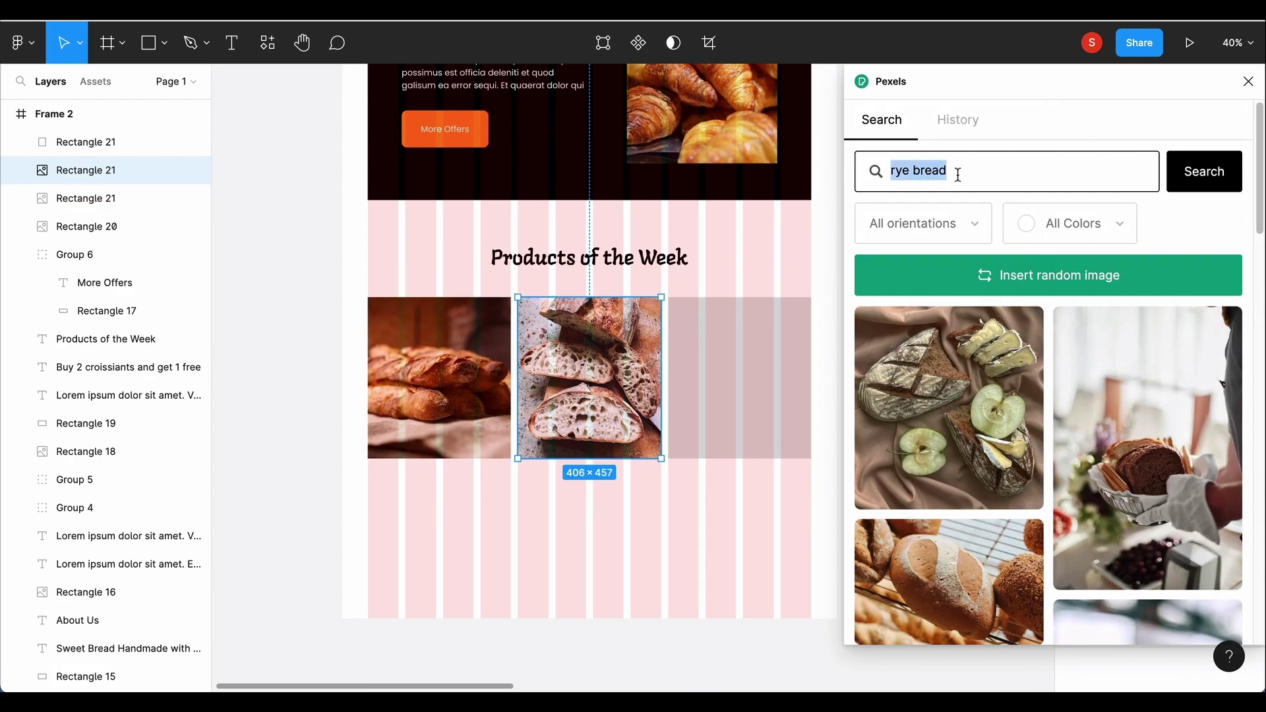
text(ant)
key(Return)
scroll(1069, 492, down, 2)
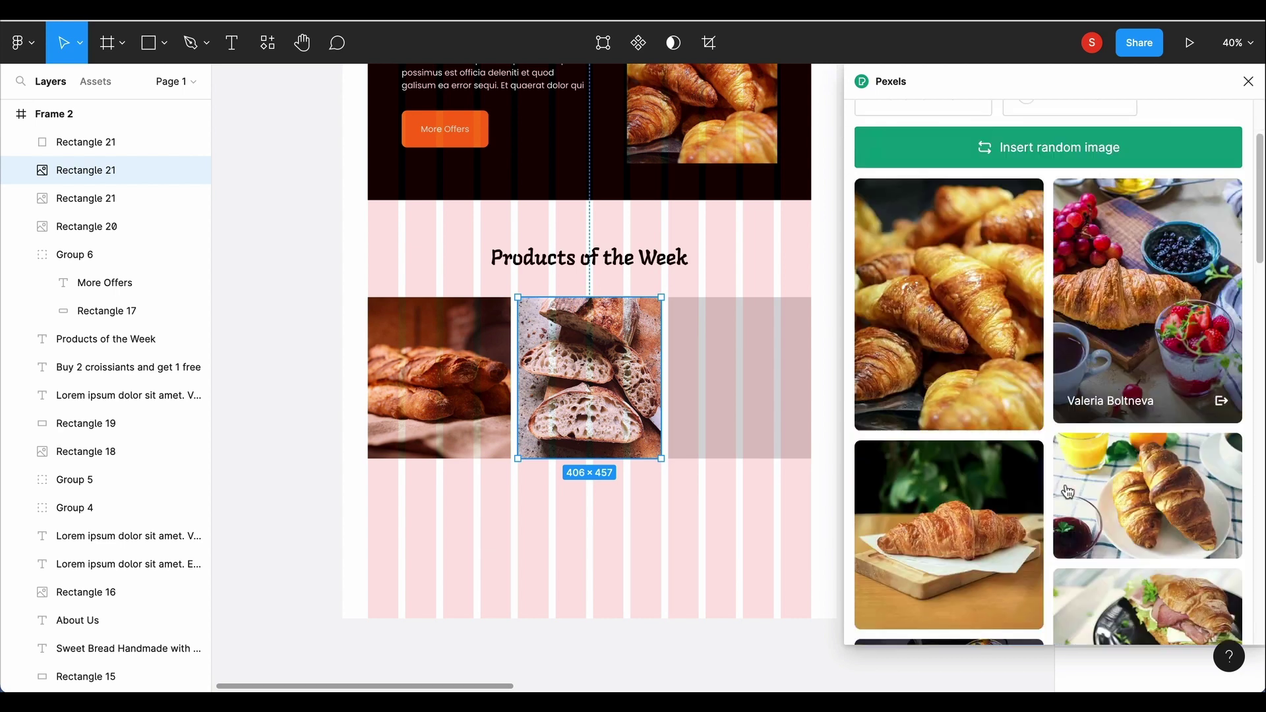
scroll(1069, 493, down, 5)
scroll(1069, 493, down, 5)
scroll(1069, 492, down, 2)
key(Tab)
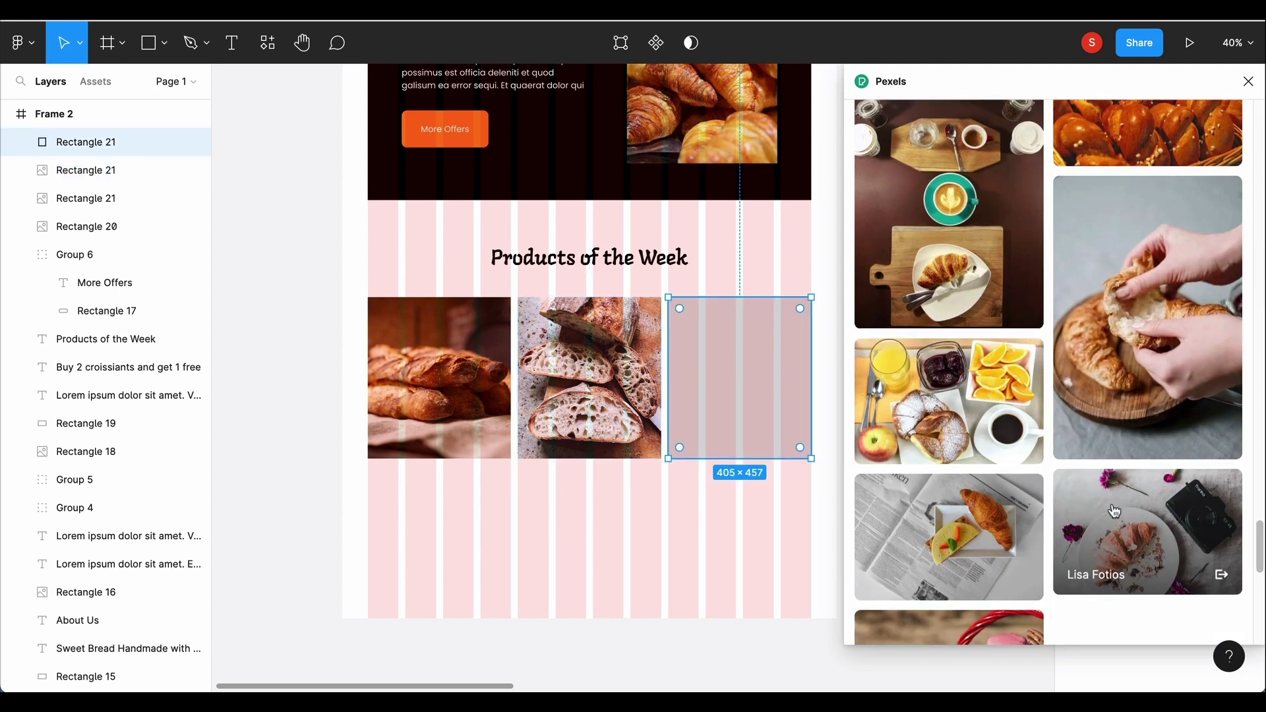
scroll(1110, 510, down, 5)
scroll(1110, 509, down, 5)
scroll(1110, 510, down, 5)
scroll(1121, 501, down, 3)
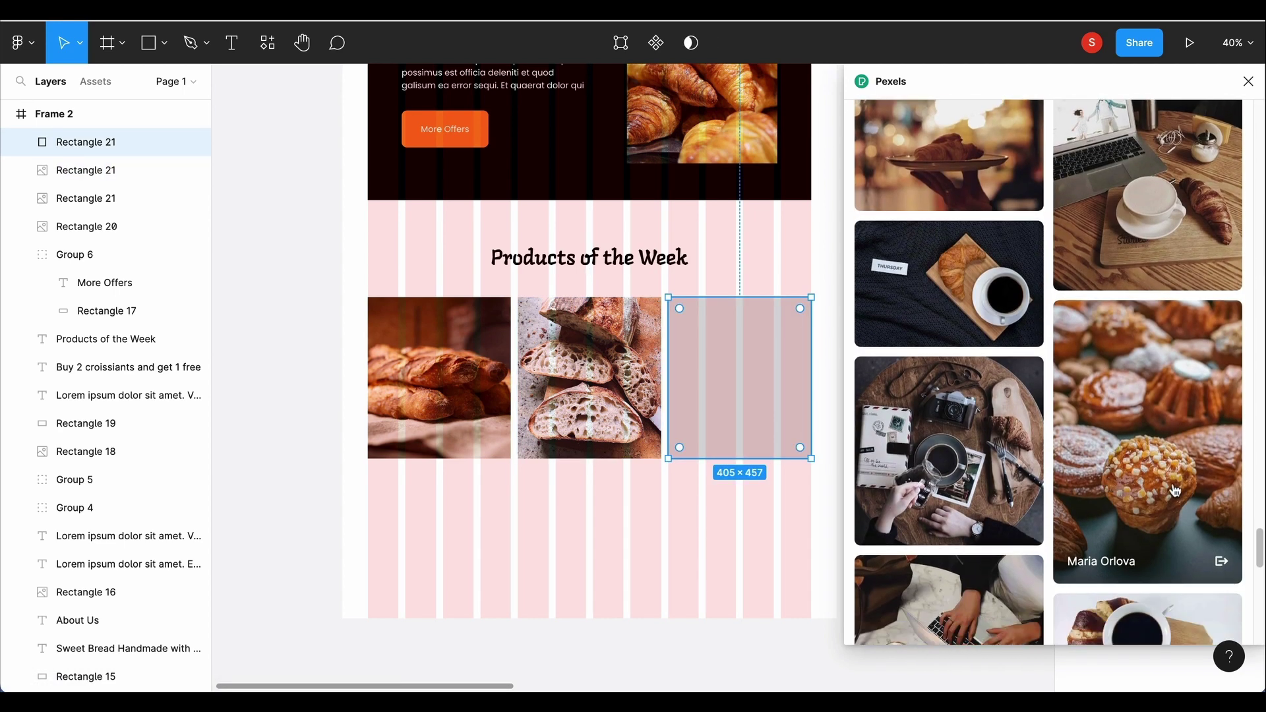
click(1173, 485)
Step: Close the Pexels panel and clear the selection
click(1253, 83)
click(714, 569)
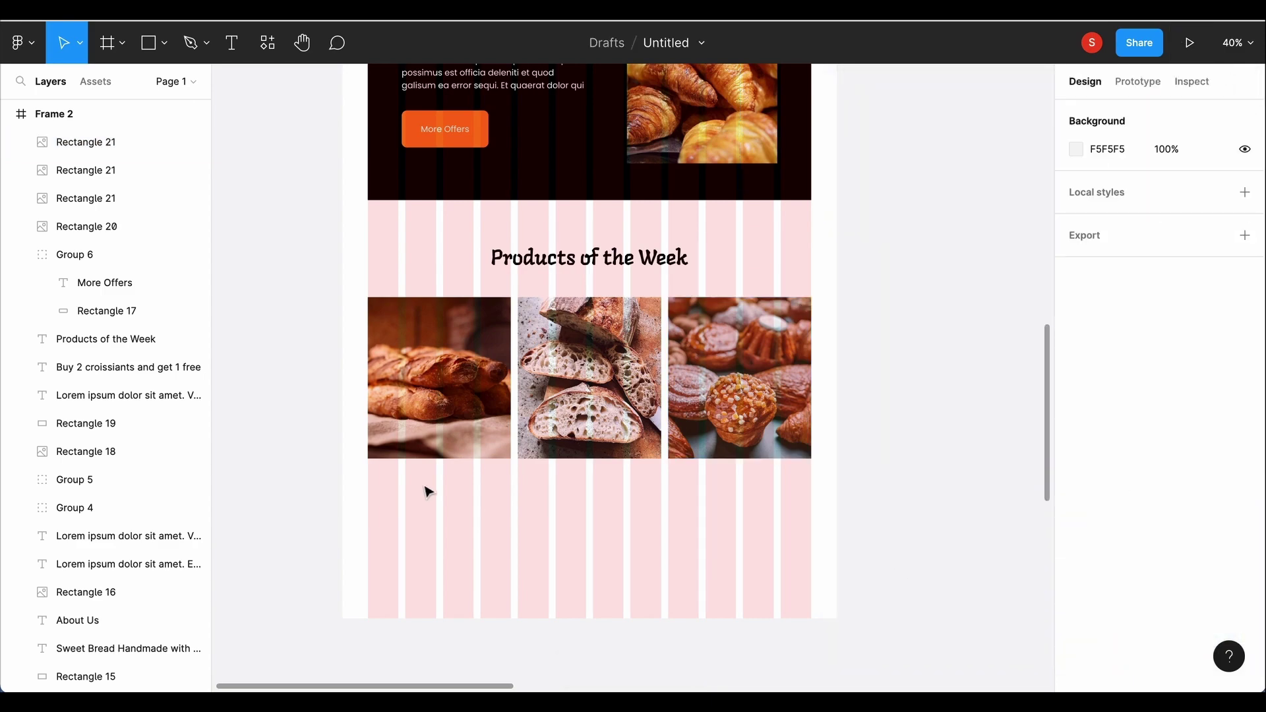
scroll(462, 461, up, 3)
scroll(654, 517, up, 3)
scroll(655, 517, down, 3)
Step: Hide Frame 2's layout grid and extend the page frame downward
click(54, 113)
click(1216, 383)
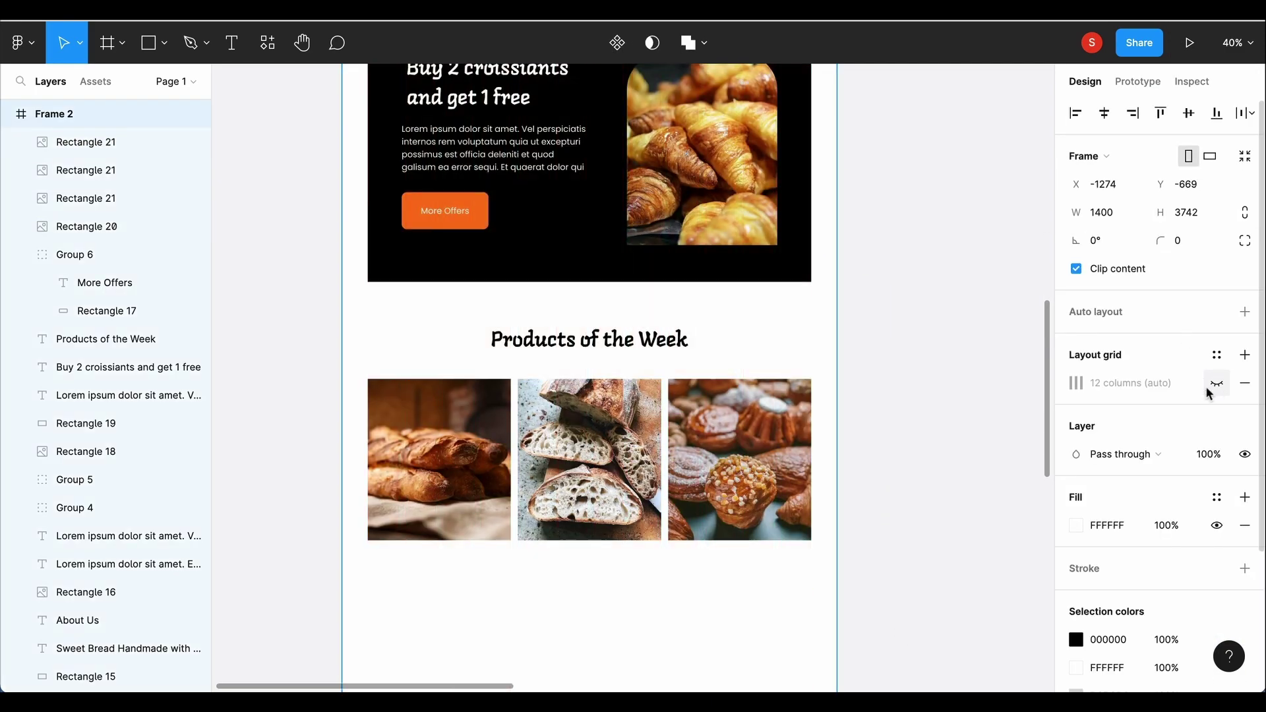
scroll(657, 426, up, 4)
scroll(657, 425, down, 3)
scroll(657, 426, down, 5)
drag(544, 511, 623, 663)
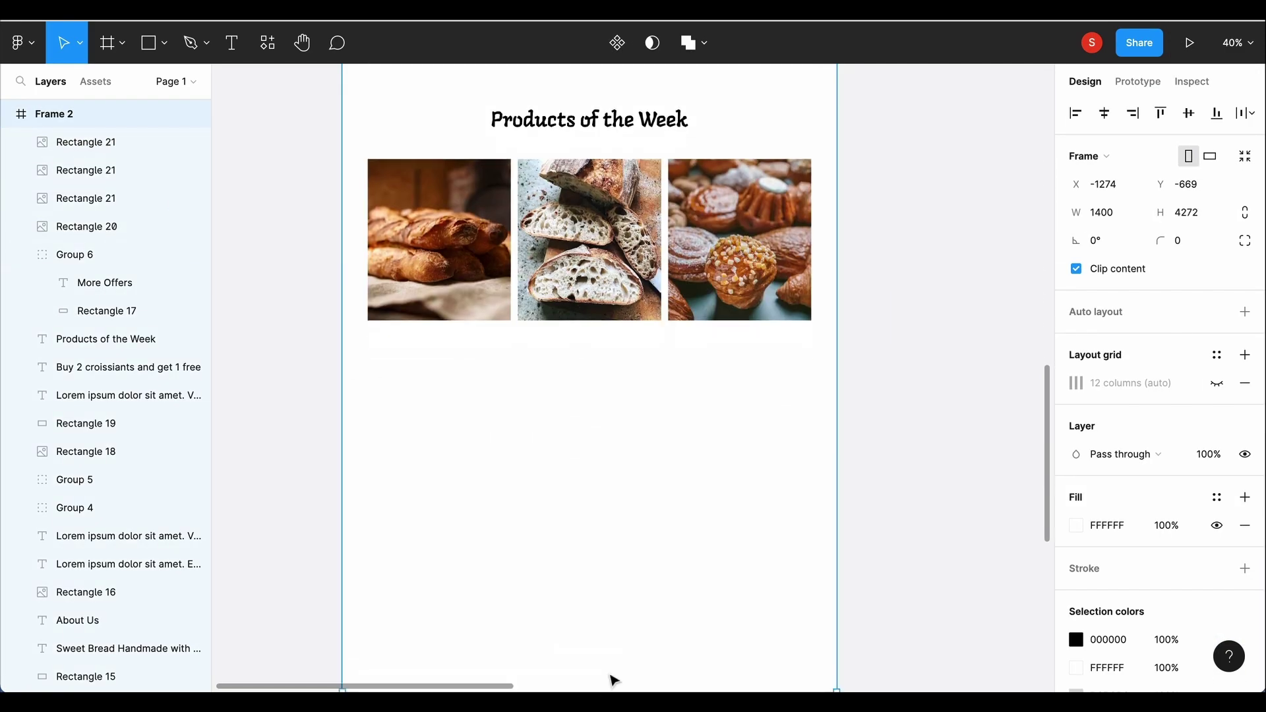
Step: Draw a 1400-wide band below the product photos and set its height to 859
drag(344, 333, 837, 554)
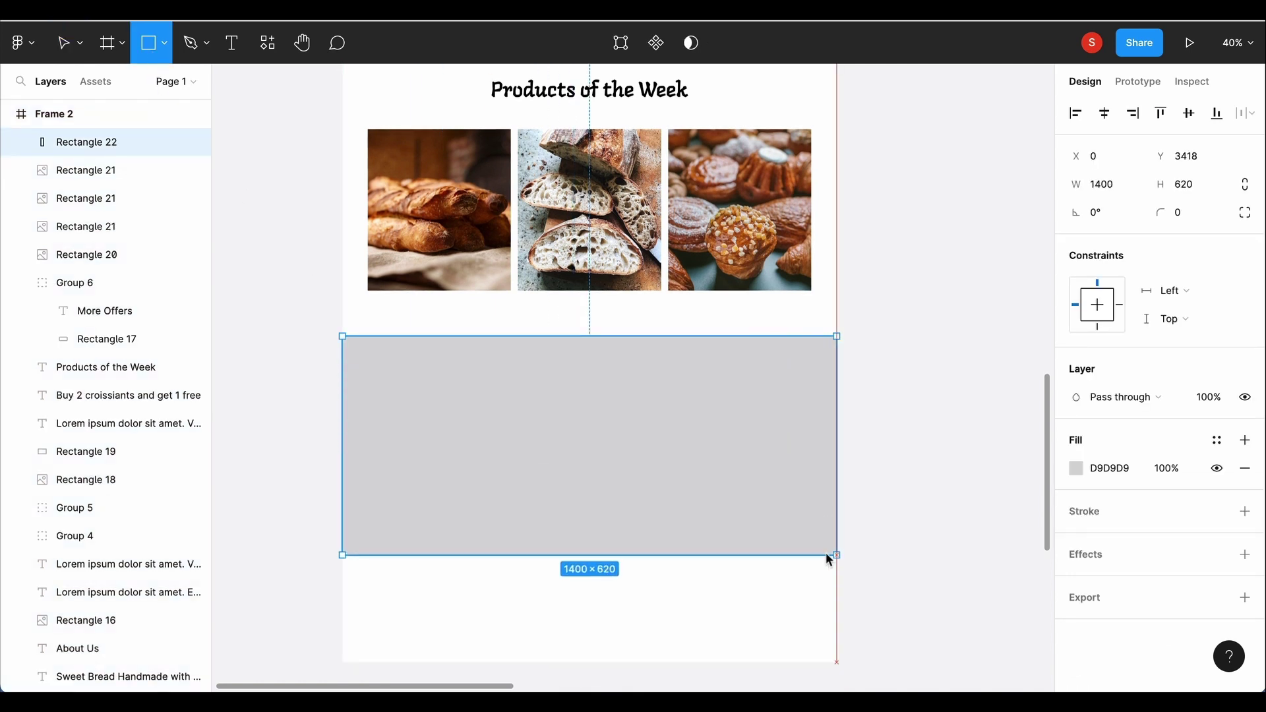
drag(592, 414, 591, 394)
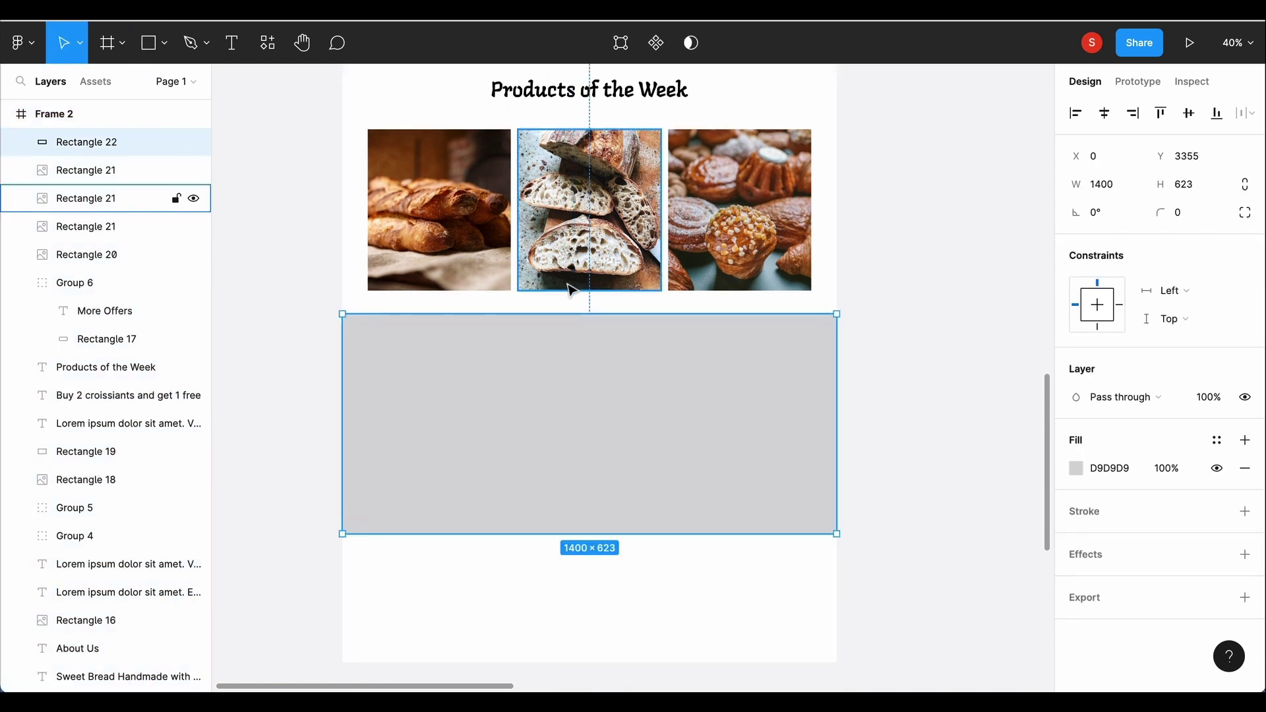
drag(568, 338, 565, 378)
key(Up)
key(Up)
key(Up)
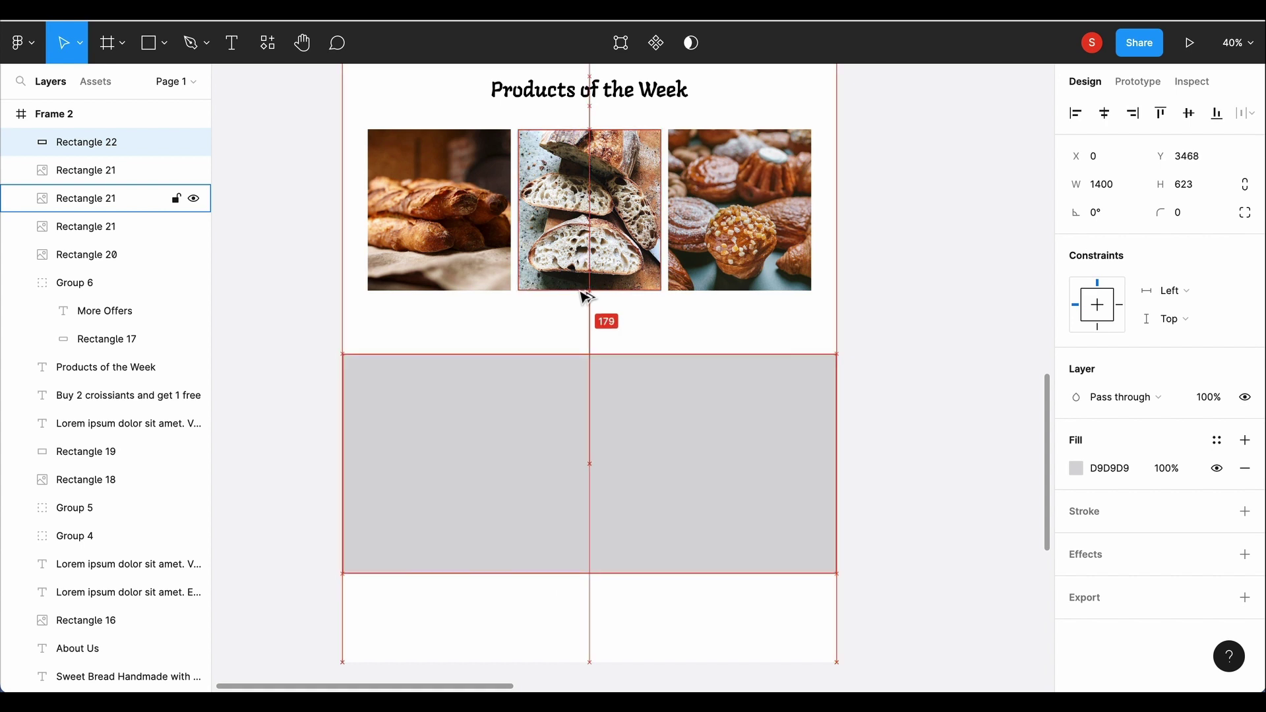
key(Up)
key(Up)
key(Up)
key(Up)
key(Up)
key(Up)
key(Up)
key(Up)
key(Up)
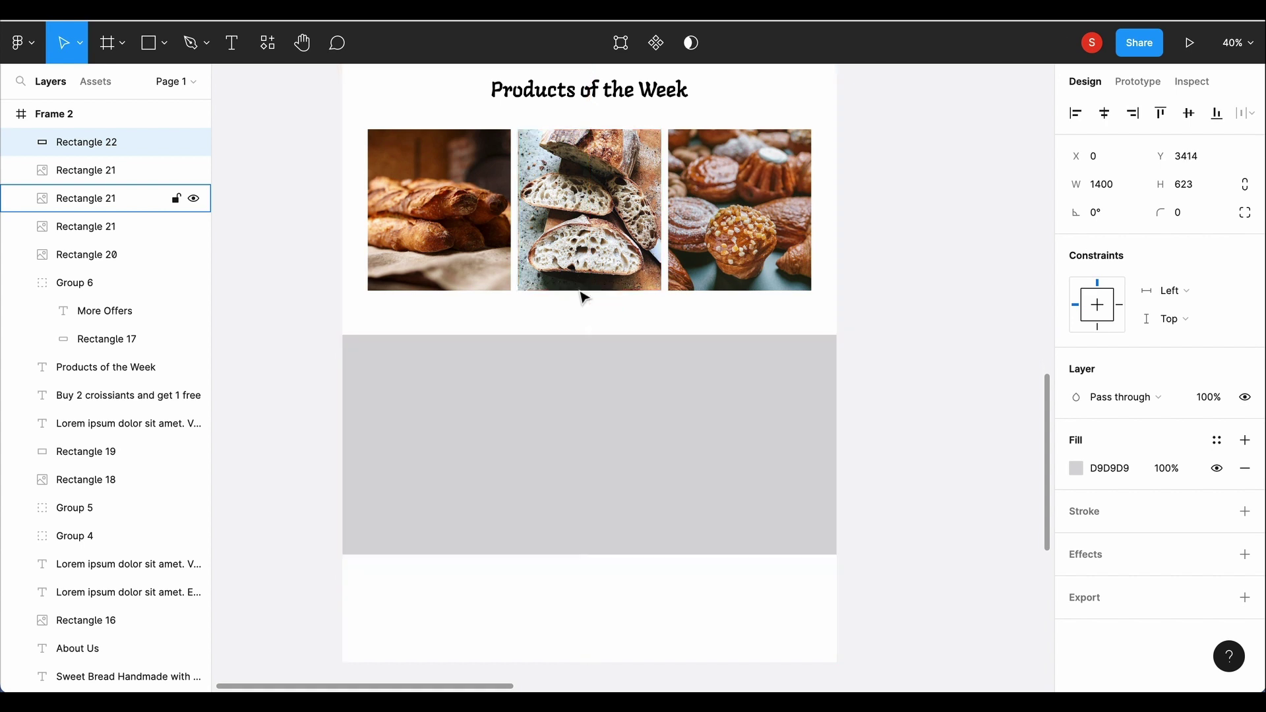
scroll(554, 555, up, 1)
click(1180, 185)
text(859)
key(Return)
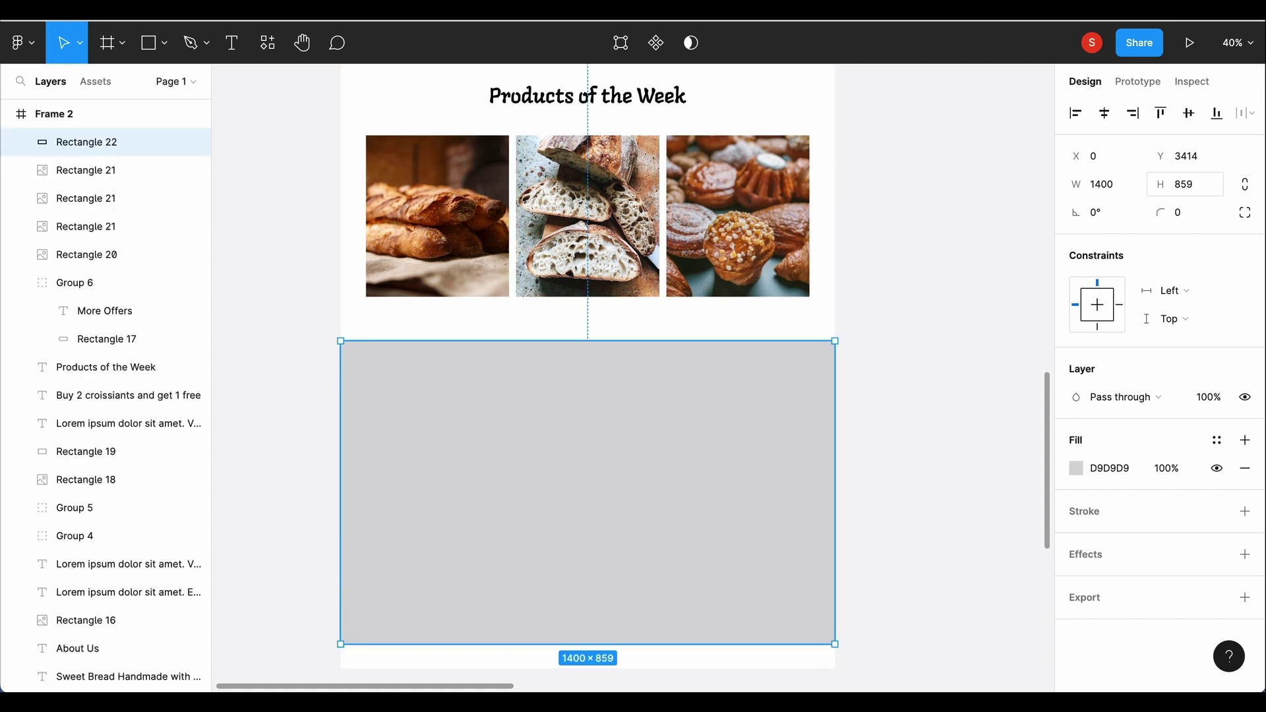
scroll(583, 488, down, 2)
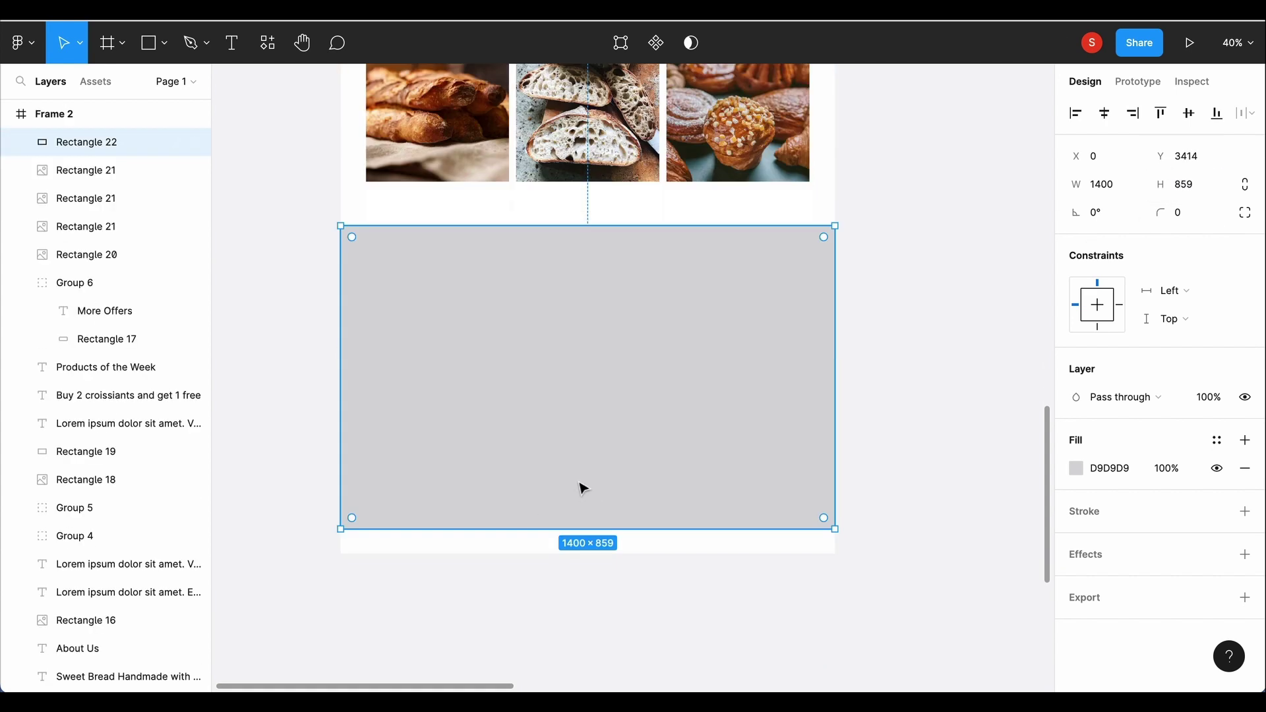
Step: Add a 'Reviews' heading centred near the top of the band
click(534, 279)
text(Reviews)
key(Escape)
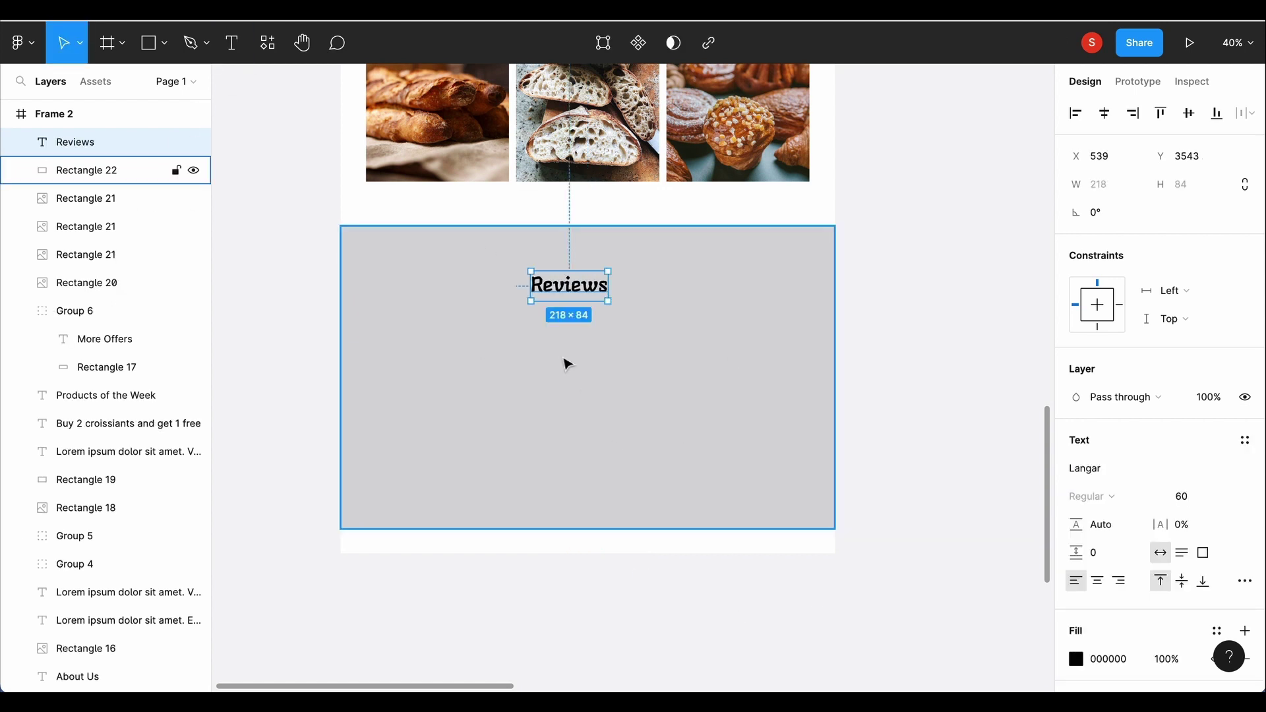
drag(570, 285, 587, 267)
Step: Fill the band black (000000) and make the Reviews heading white (FFFFFF)
click(383, 310)
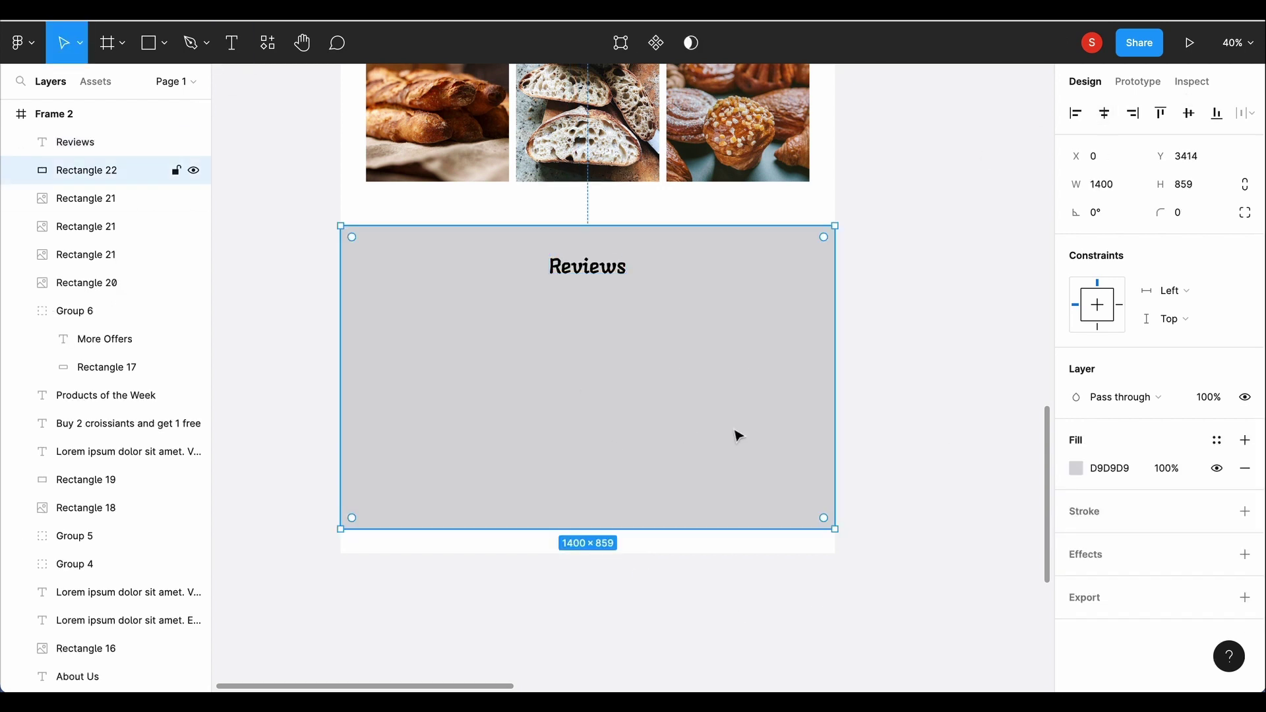
click(1074, 466)
text(000000)
key(Return)
click(169, 154)
scroll(1161, 396, down, 3)
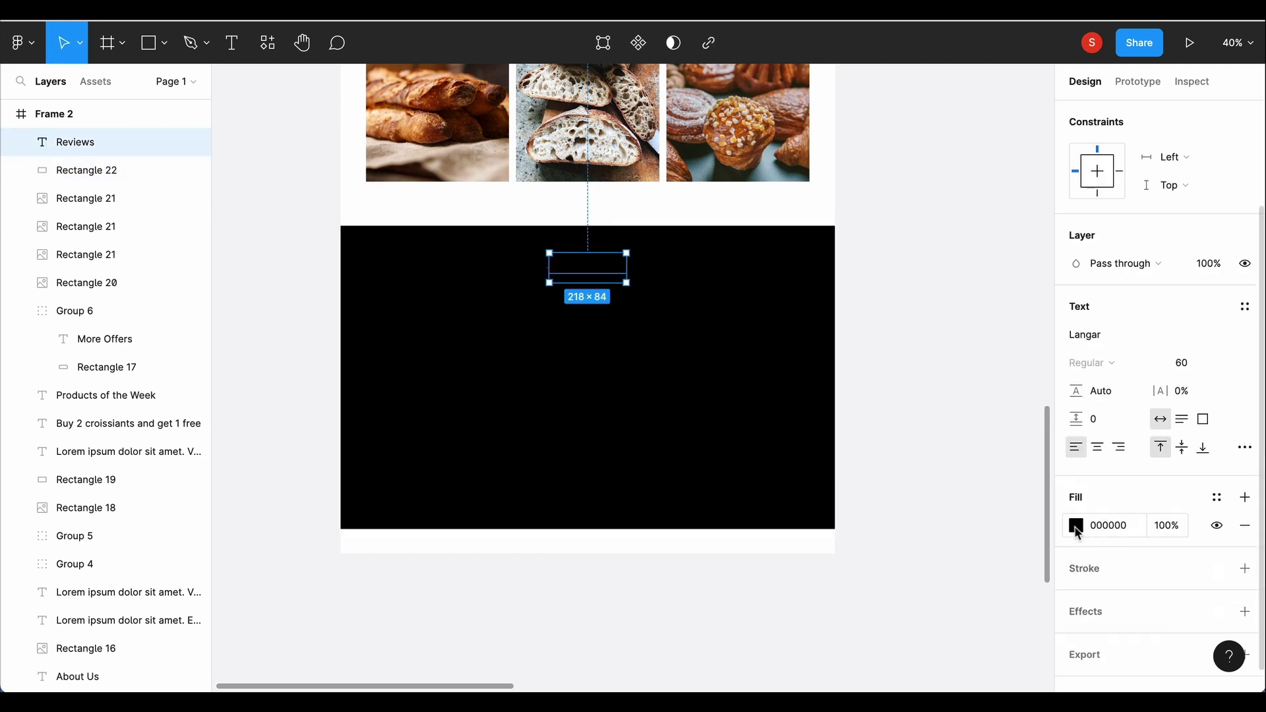
click(1074, 523)
text(FFFFFF)
click(1037, 235)
key(Escape)
Step: Draw a grey box inside the black band, aligned and resized to the layout grid
key(r)
drag(396, 313, 793, 474)
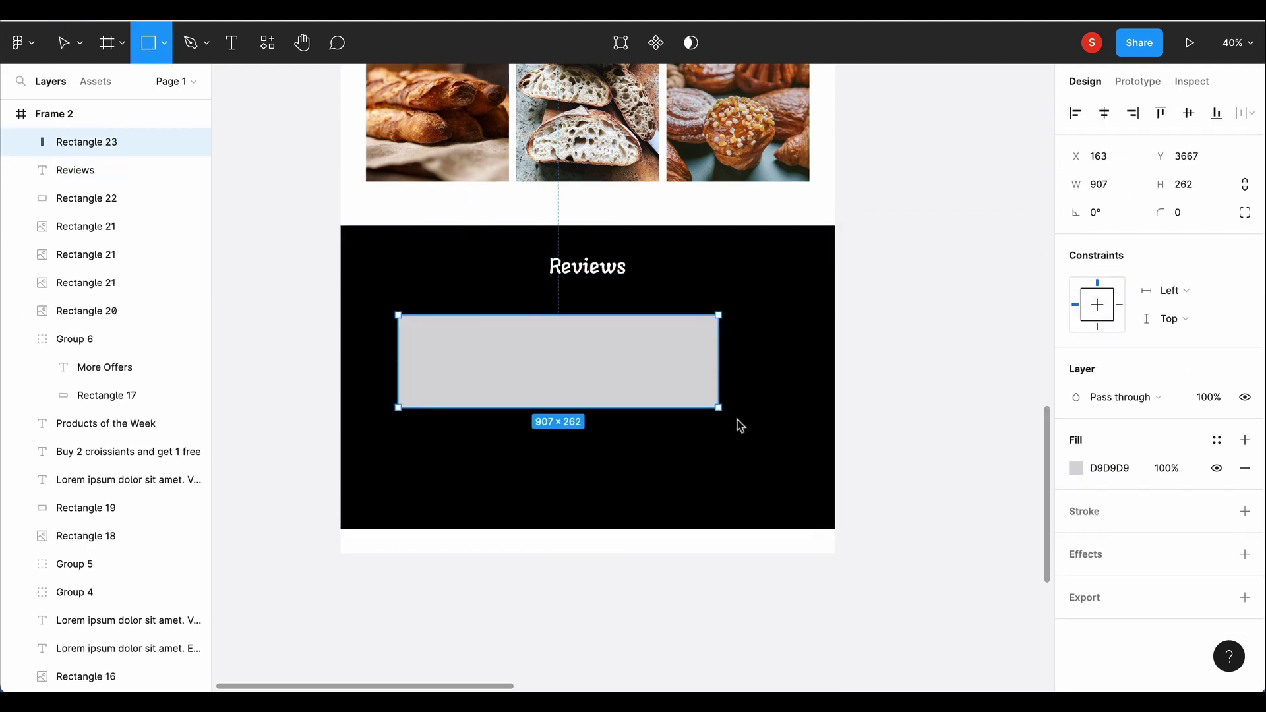
key(Escape)
key(ctrl+shift+4)
drag(552, 392, 533, 387)
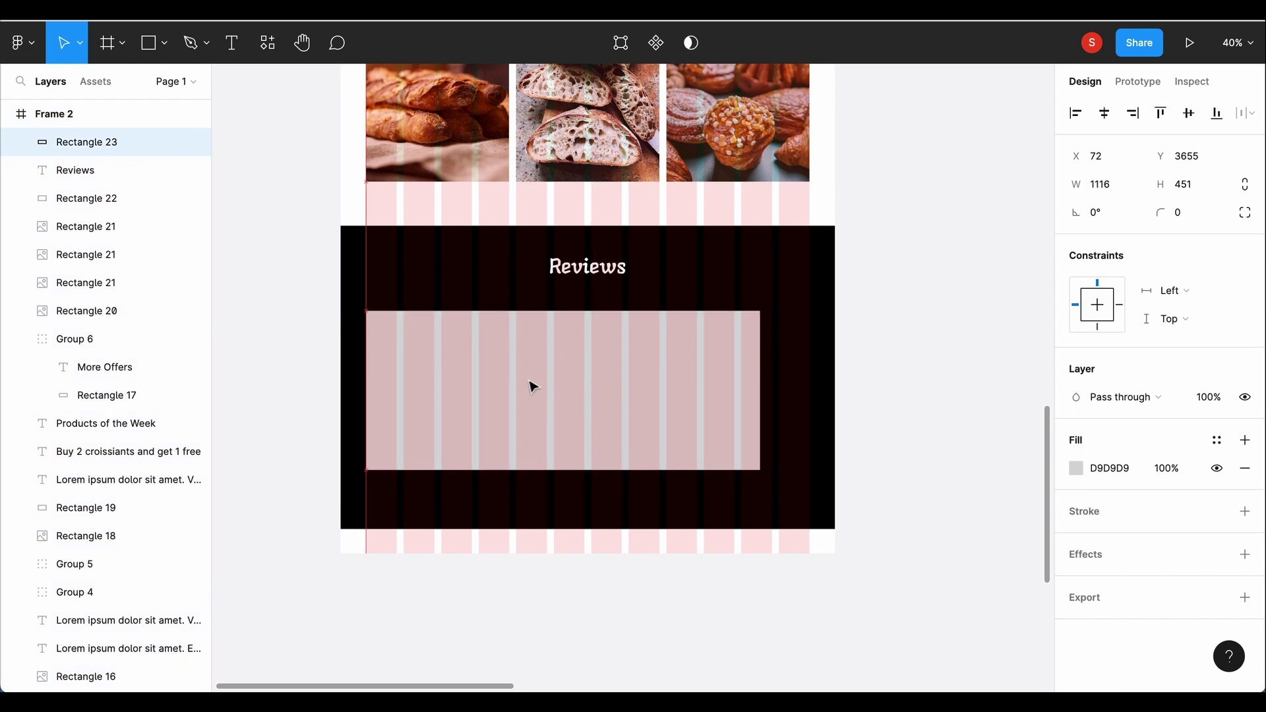
drag(760, 374, 796, 373)
drag(640, 469, 650, 512)
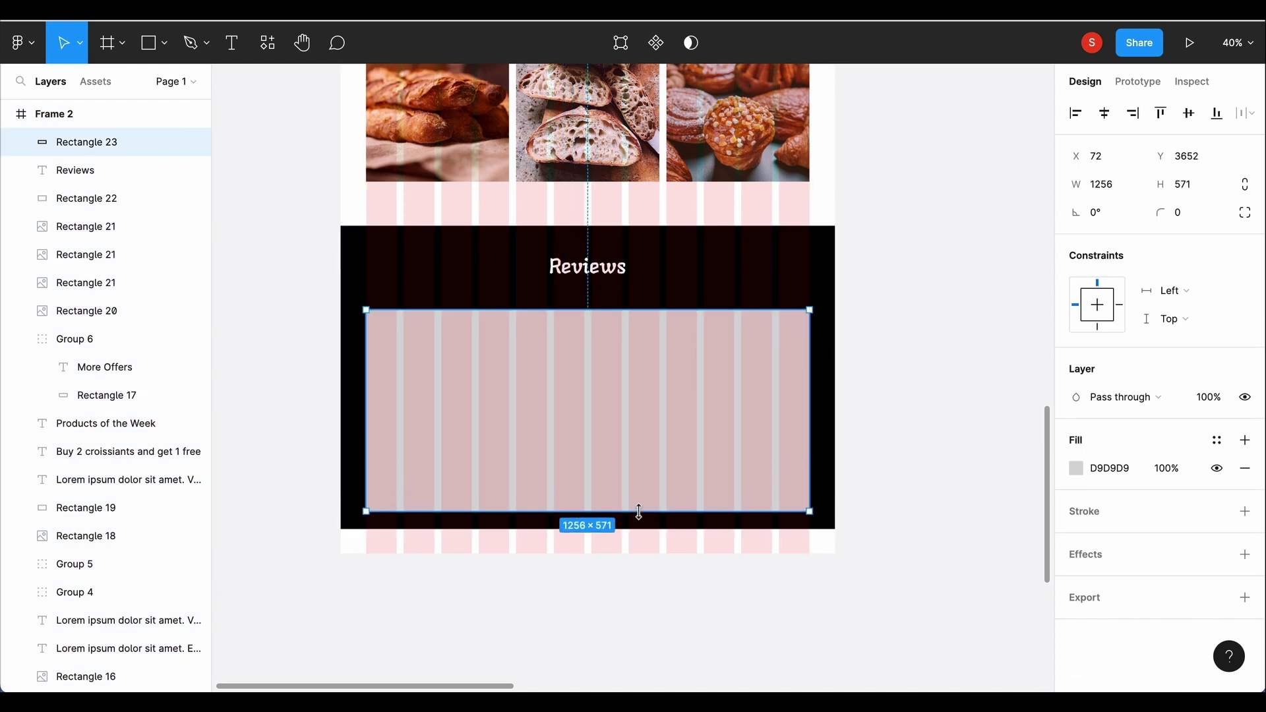
click(651, 516)
Step: Split the box into three review cards with Split Shape, undoing a four-column attempt
right_click(631, 459)
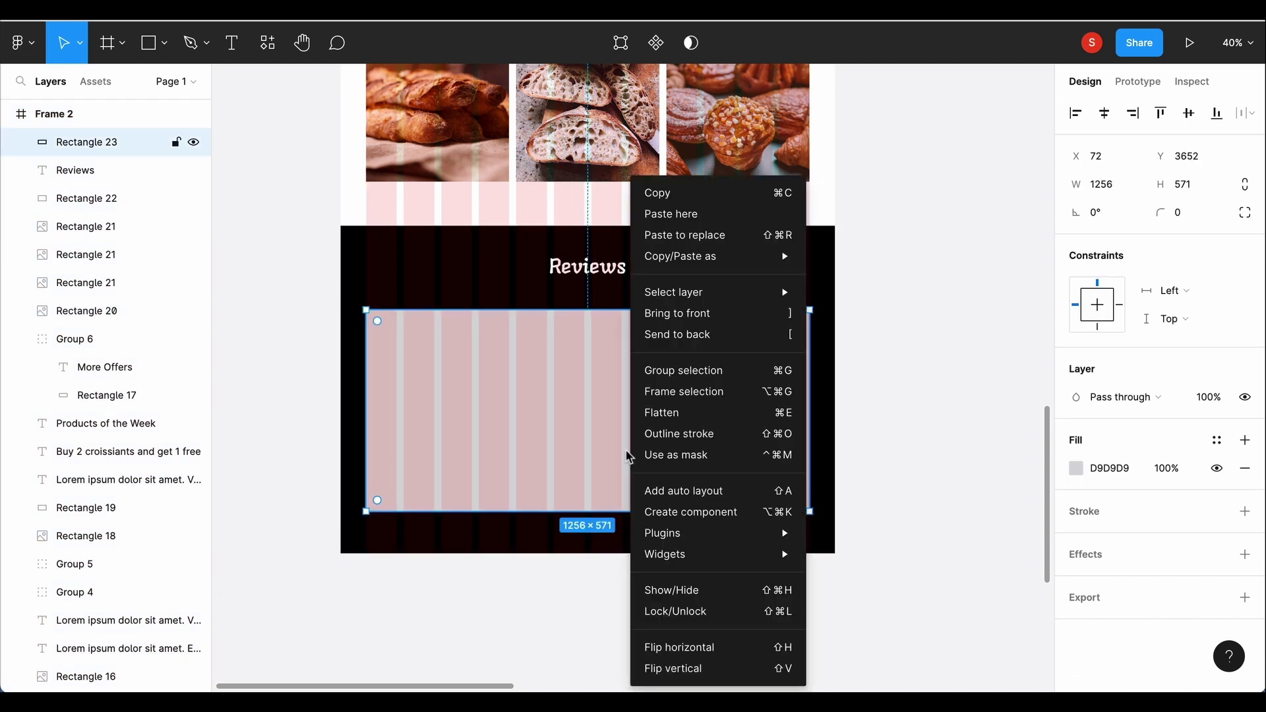
click(844, 274)
double_click(636, 300)
text(4)
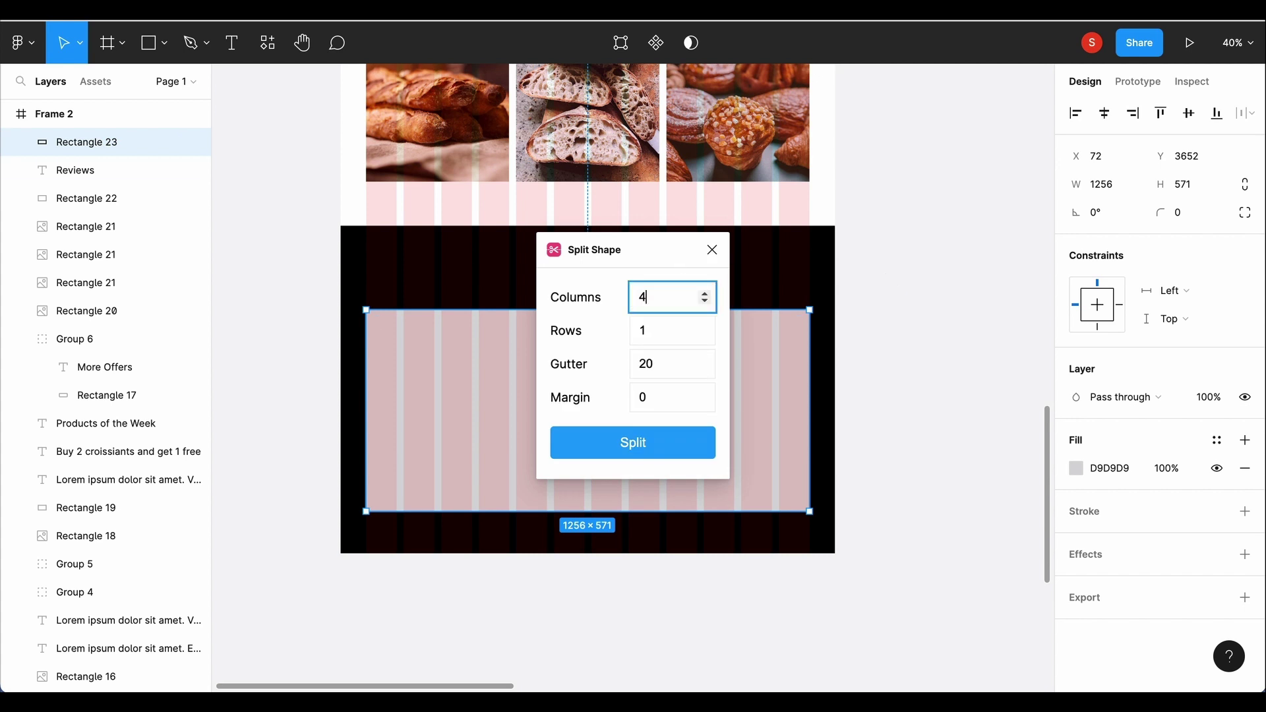
click(658, 449)
key(ctrl+z)
right_click(658, 450)
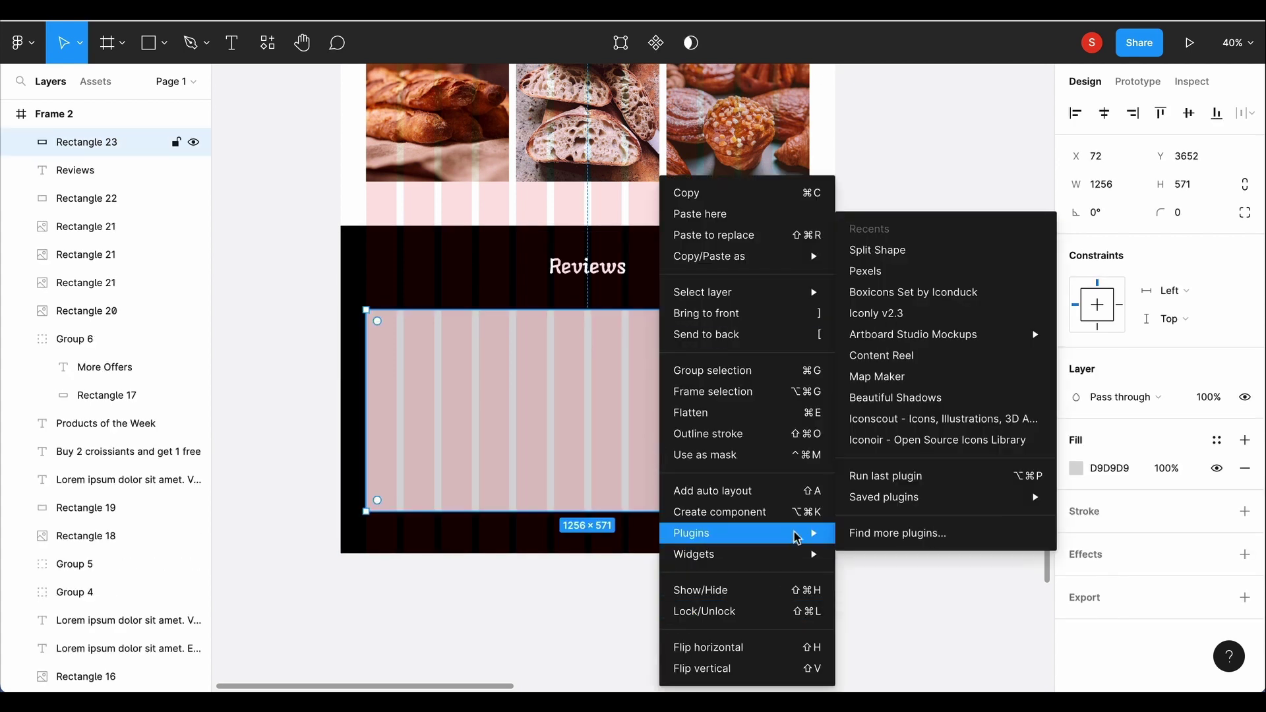
click(858, 271)
click(671, 442)
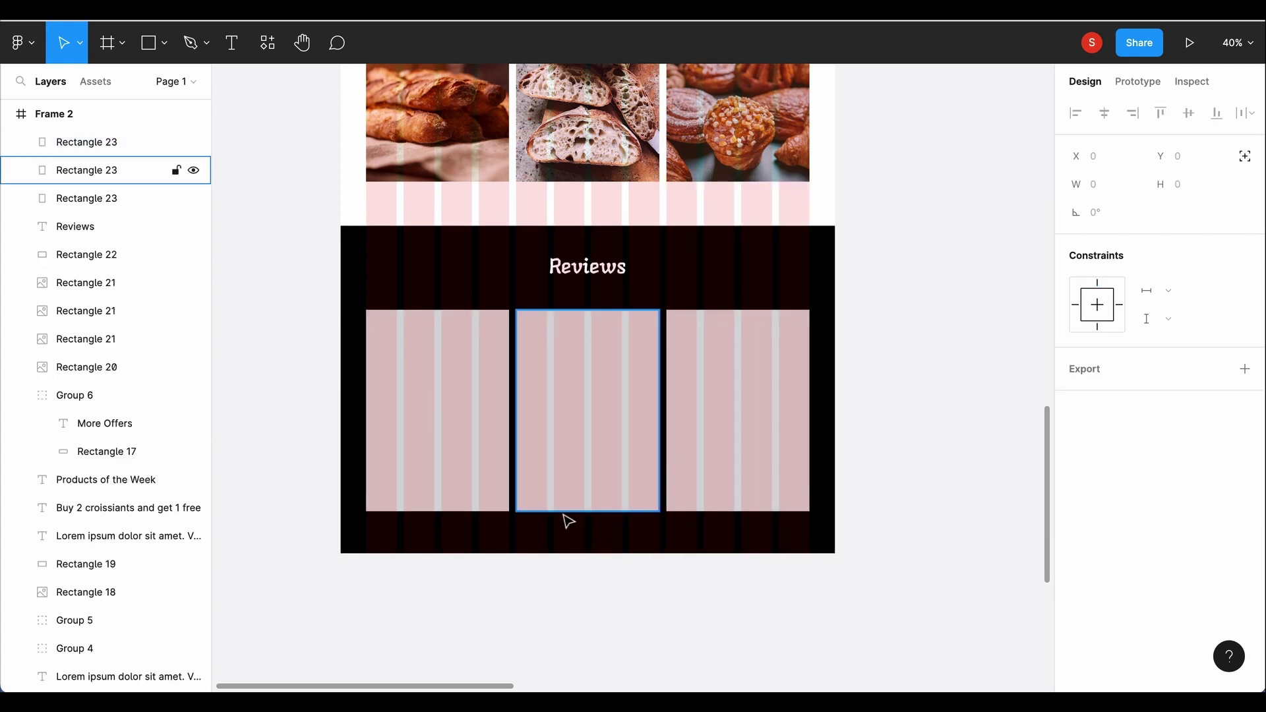
click(438, 430)
Step: Shorten all three review cards to 459 high
shift+click(588, 429)
shift+click(743, 429)
drag(612, 512, 613, 472)
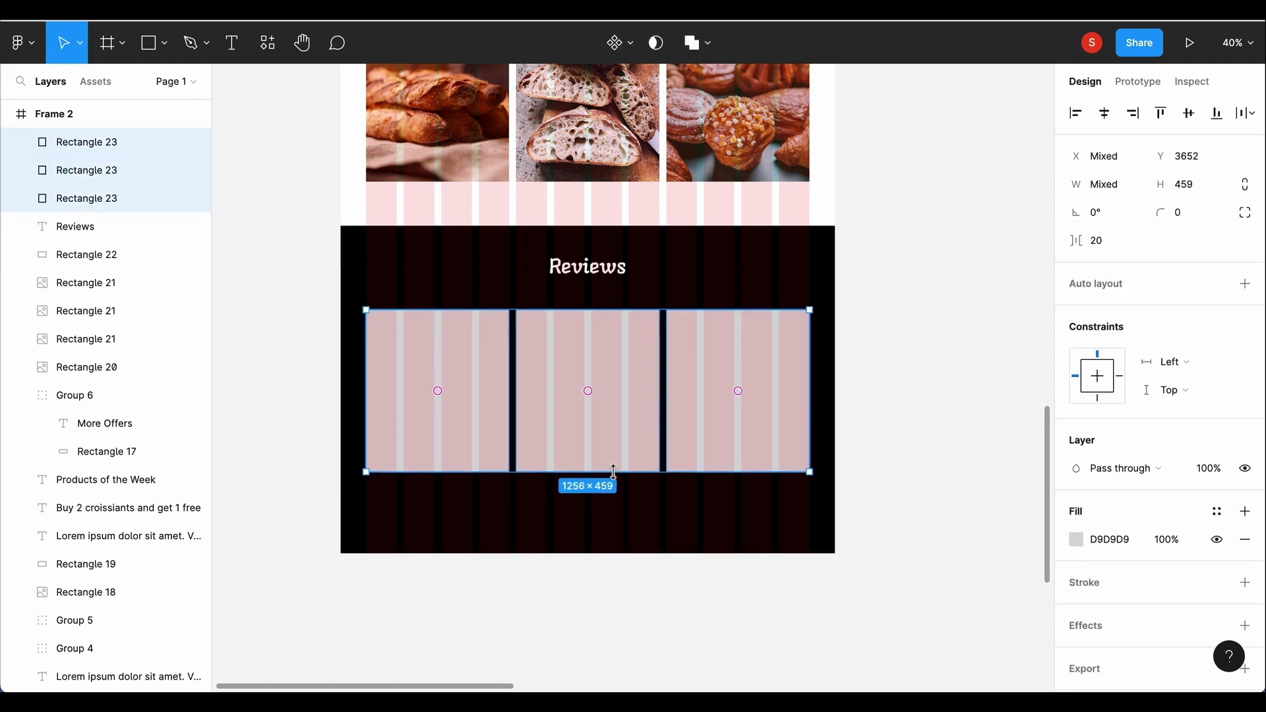
click(685, 494)
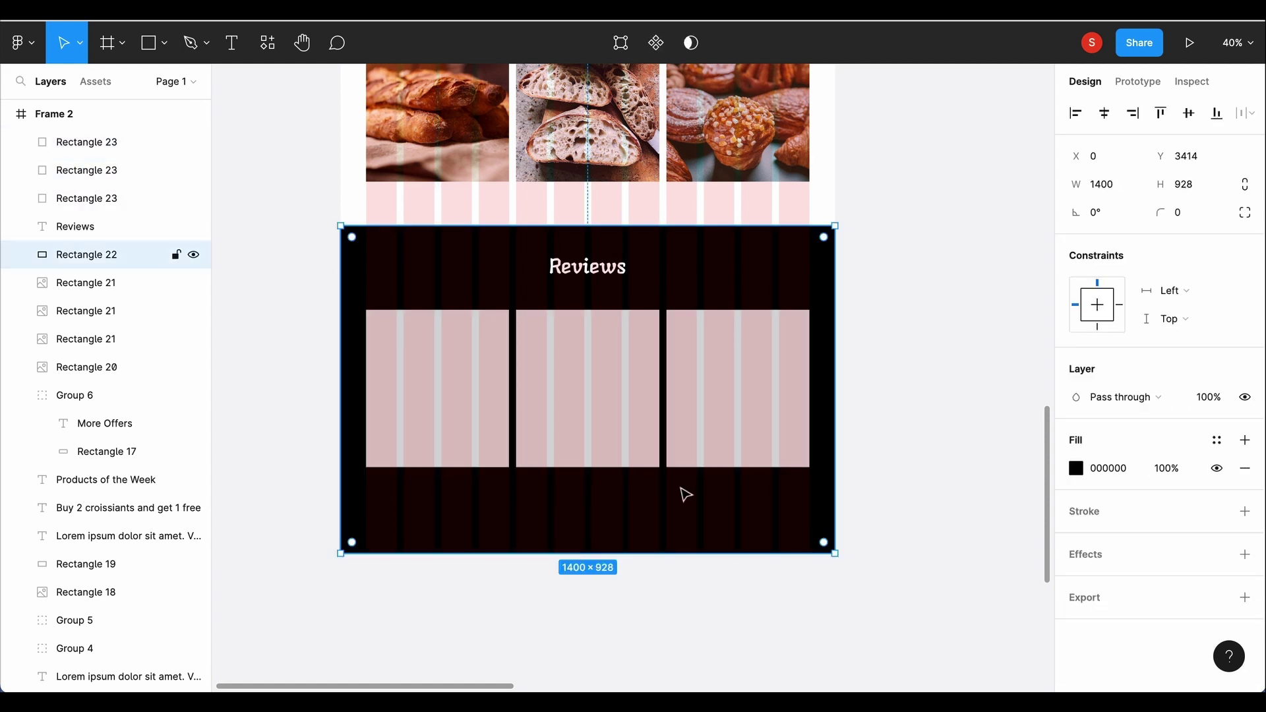
click(409, 356)
key(r)
click(410, 317)
Step: Add a centred 100×100 white (FFFFFF) circle to the first review card and duplicate it
key(Delete)
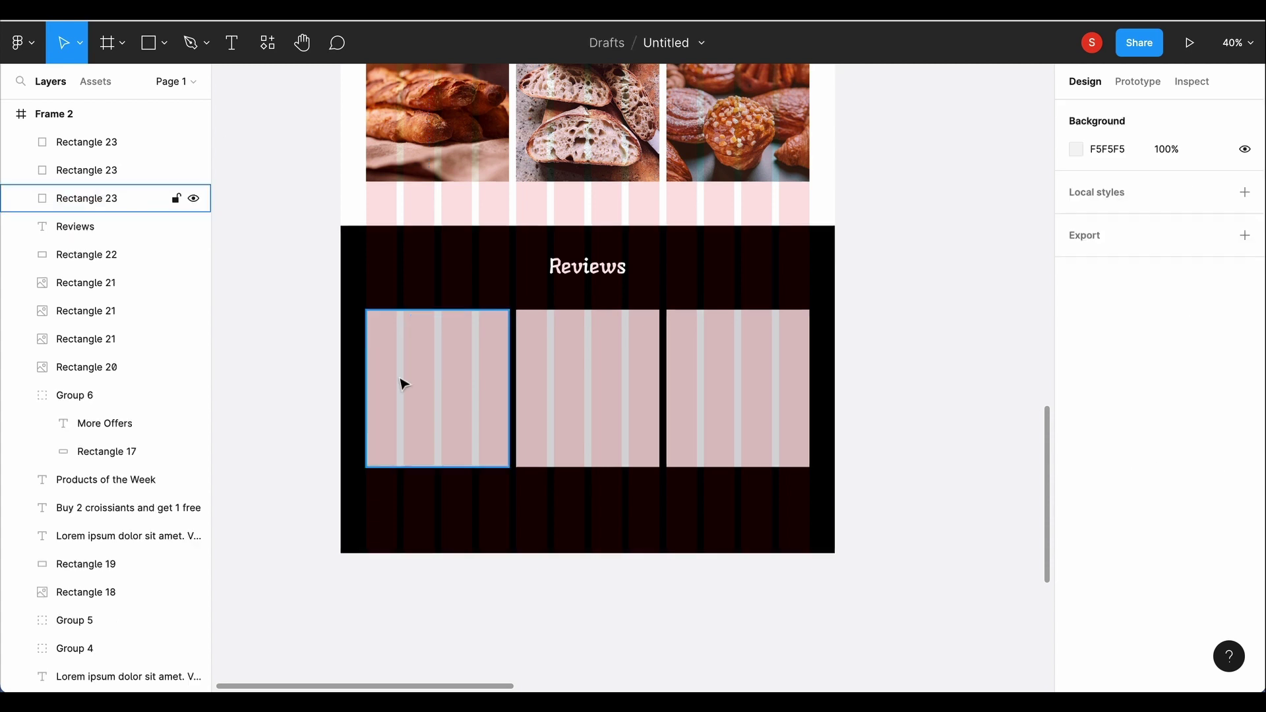
click(164, 43)
click(98, 138)
click(413, 329)
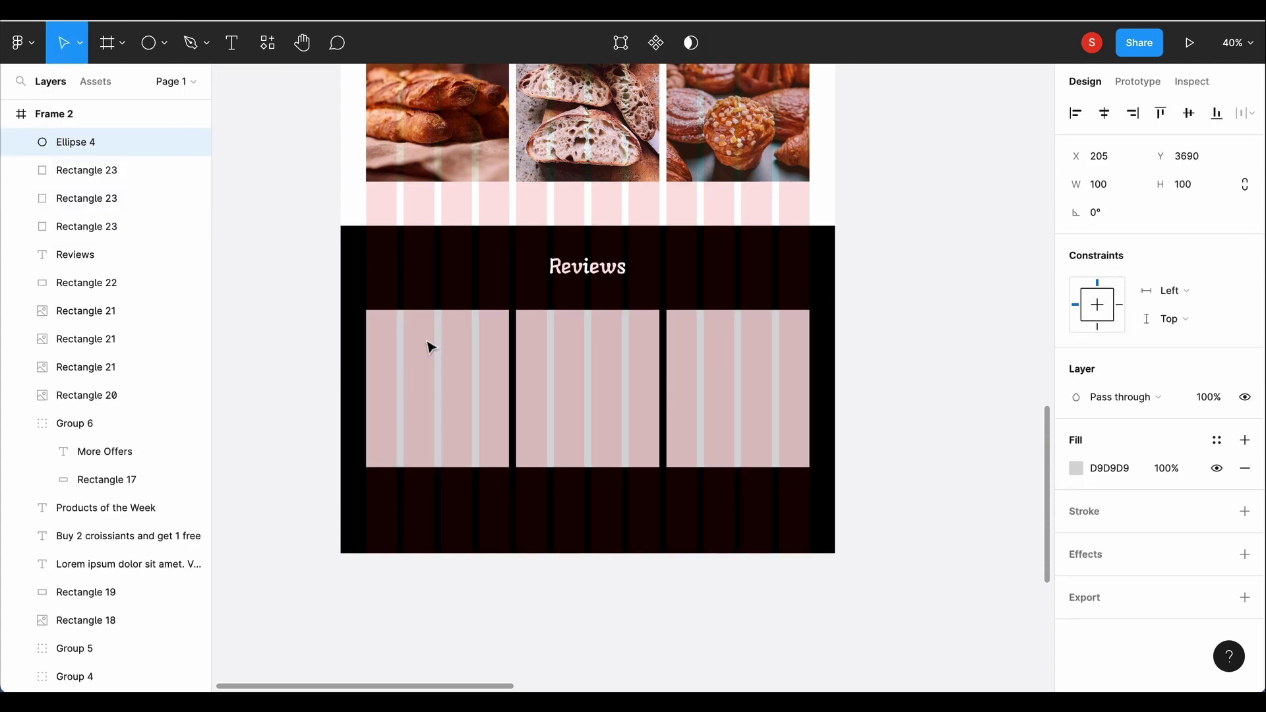
shift+click(482, 410)
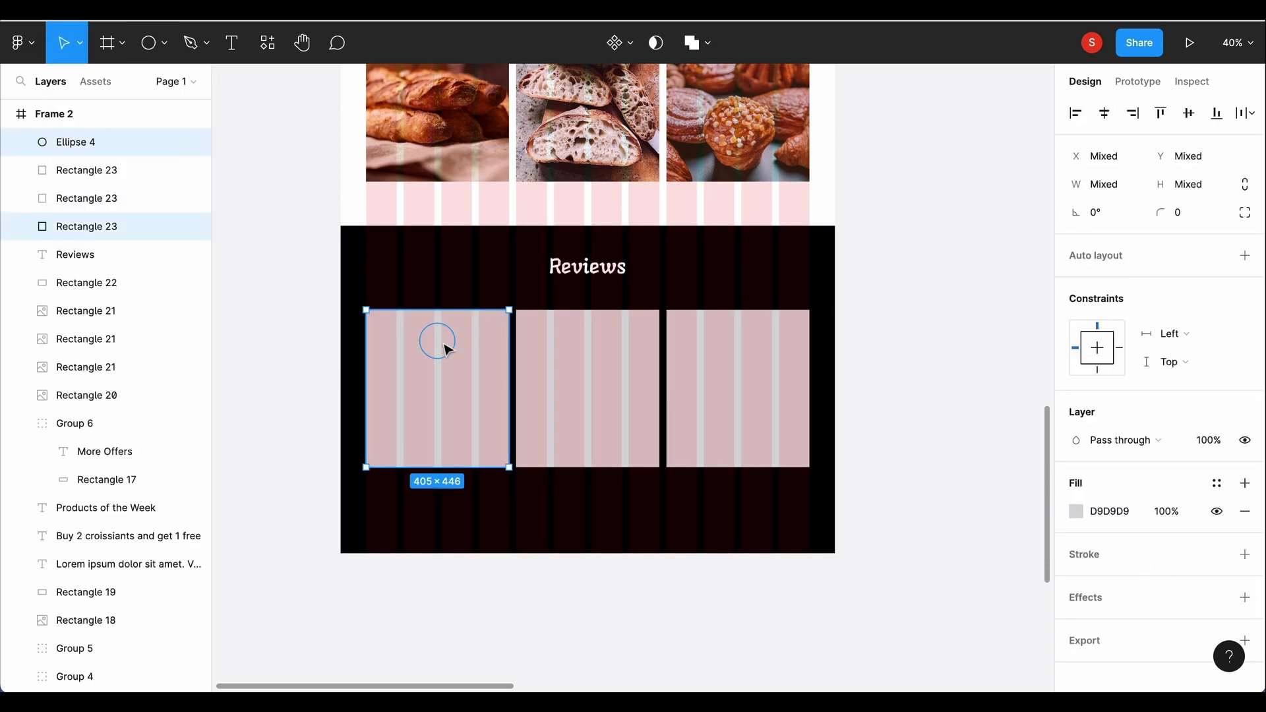
drag(435, 341, 597, 342)
click(1076, 468)
click(864, 608)
click(1037, 235)
key(ctrl+d)
key(ctrl+d)
click(418, 263)
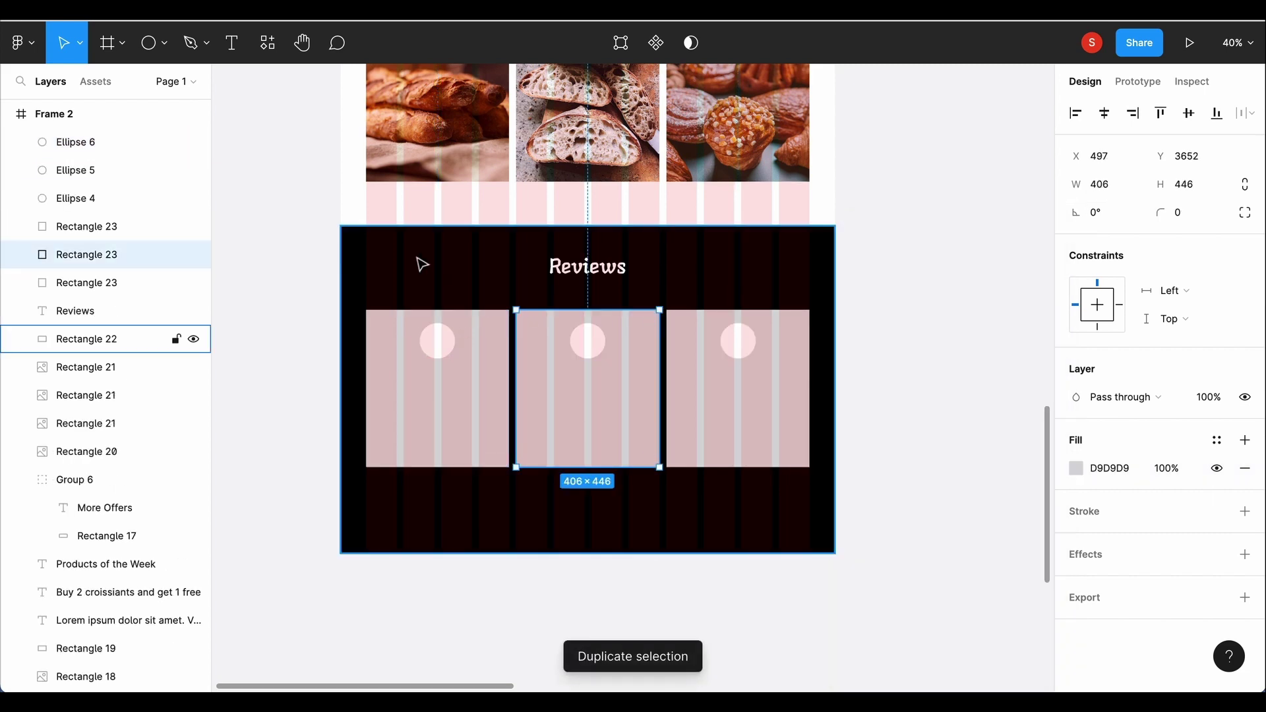
Step: Add a Poppins Medium 24 reviewer-name label on the first card, layered above the circles
scroll(299, 124, up, 5)
scroll(298, 124, down, 5)
key(t)
click(413, 371)
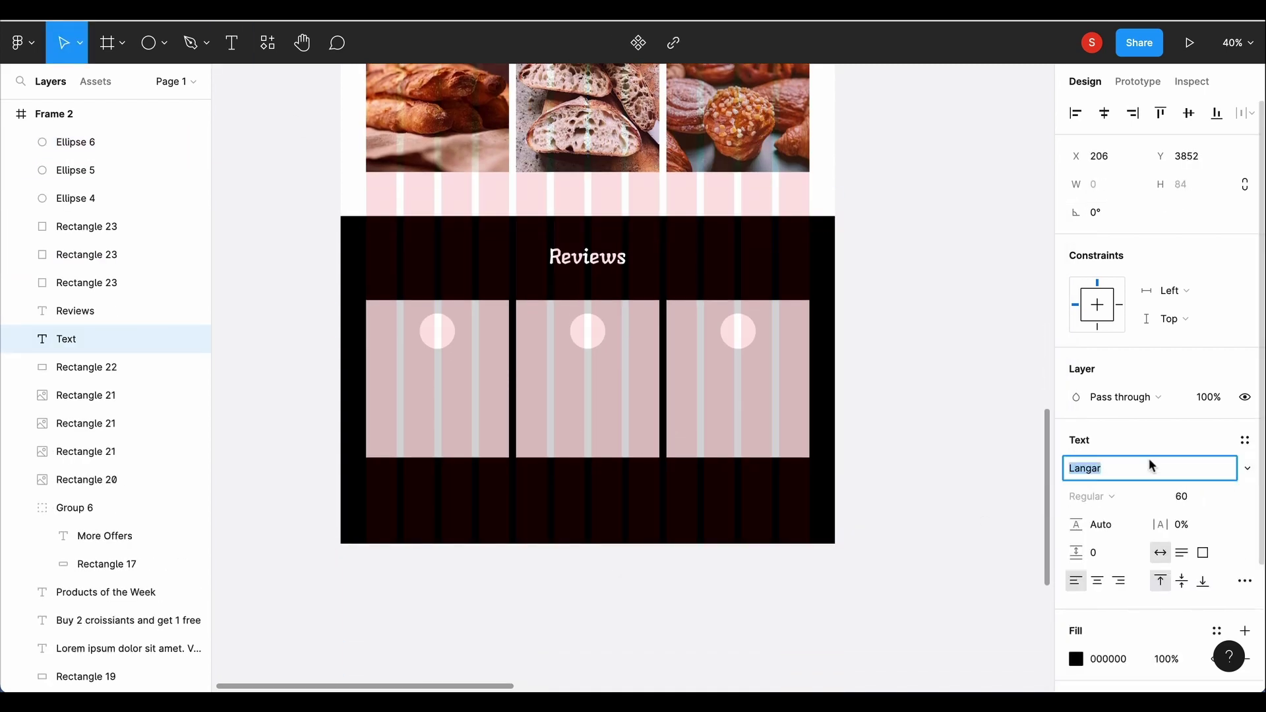
key(BackSpace)
text(24)
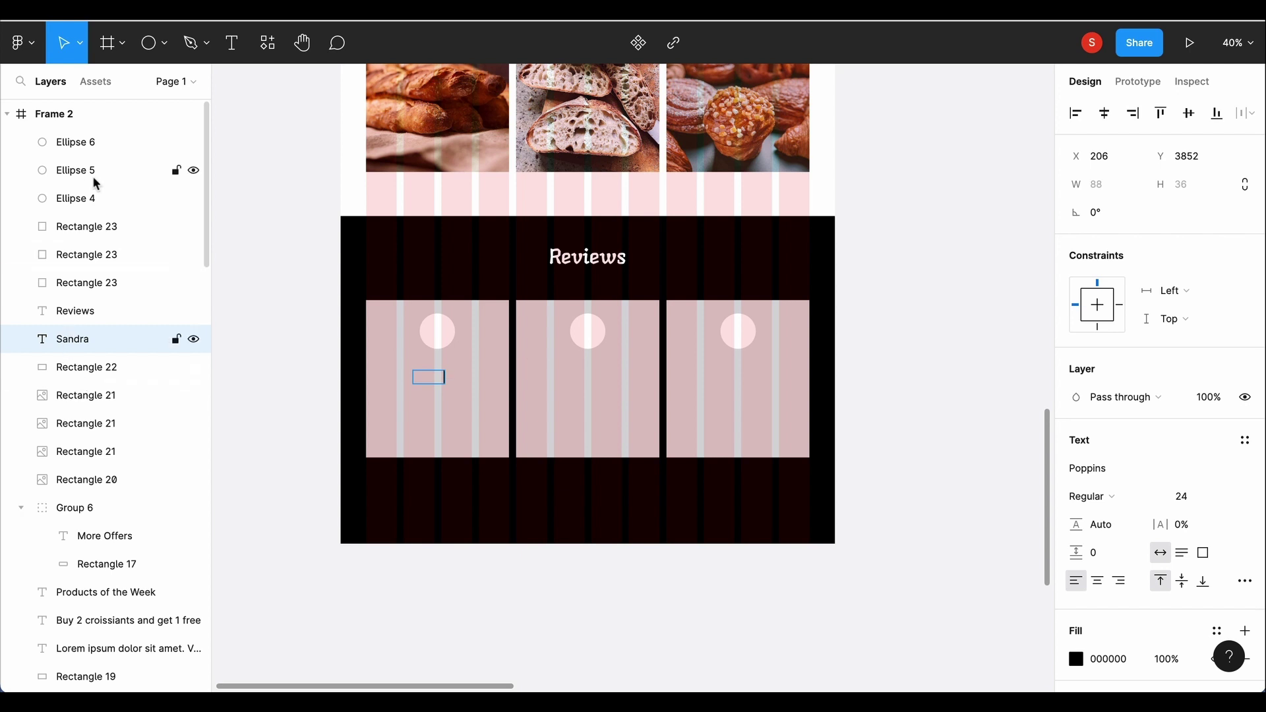
drag(96, 184, 101, 155)
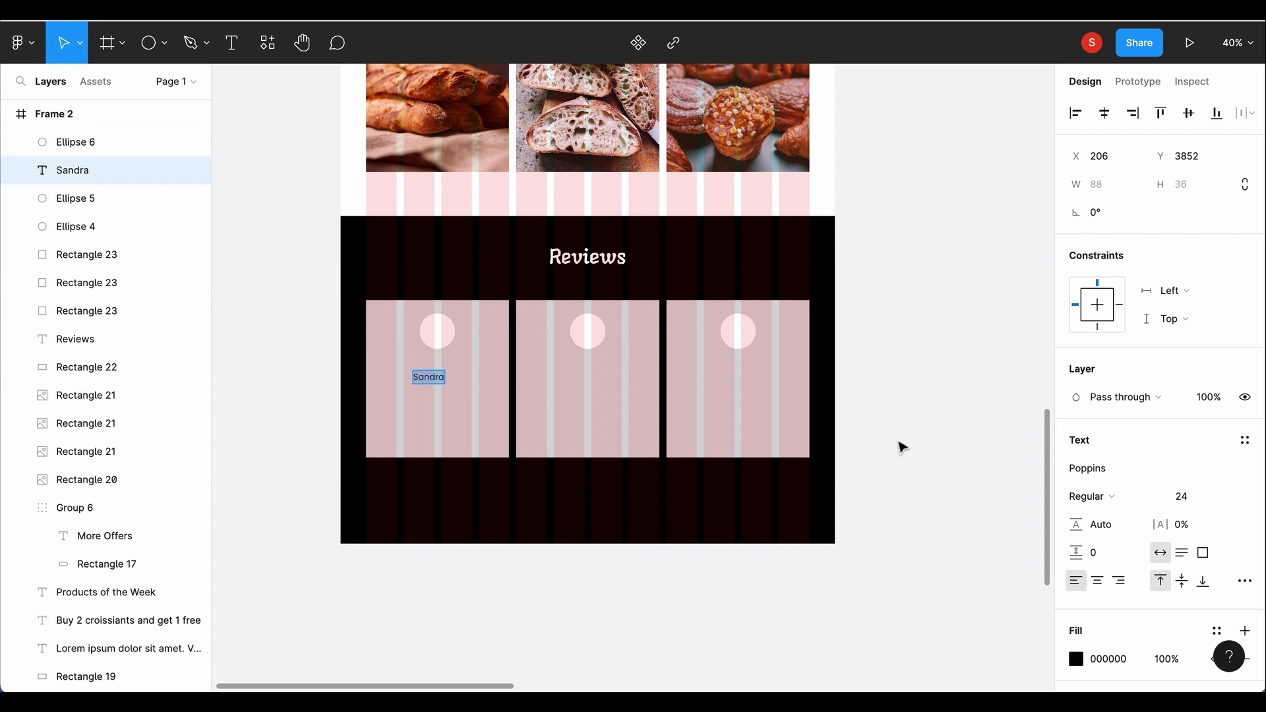
click(1112, 497)
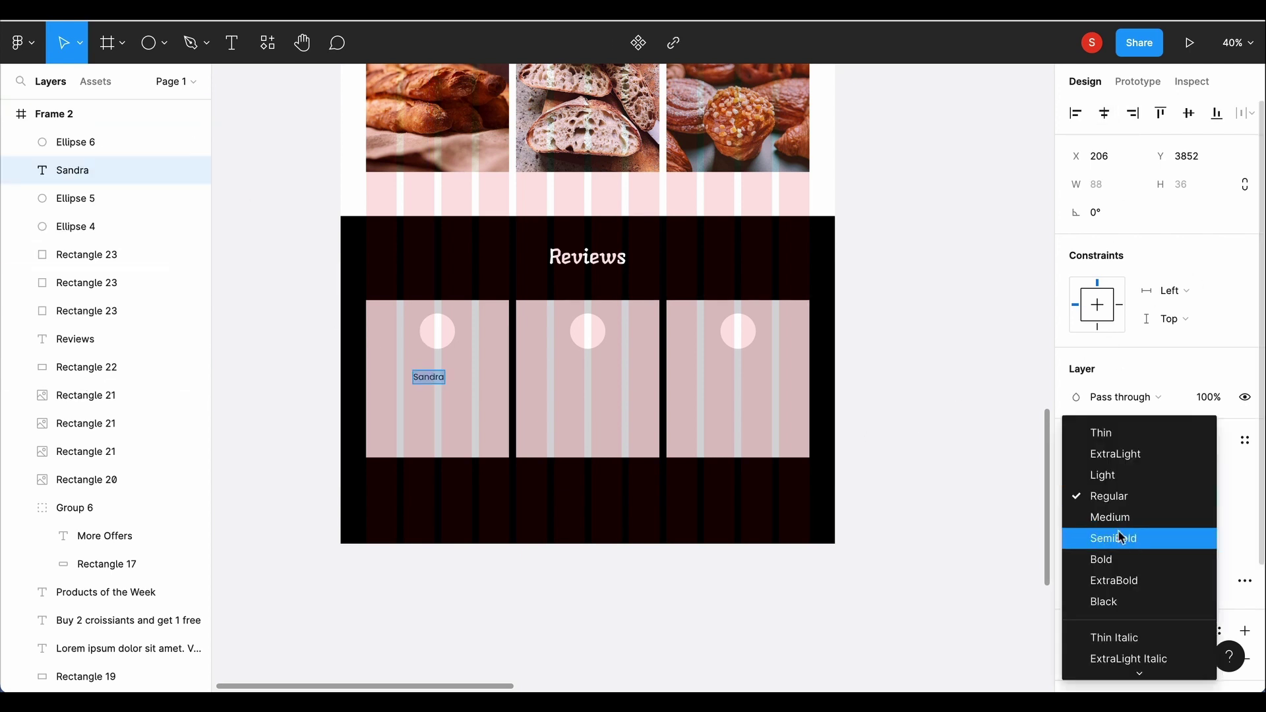
shift+click(492, 416)
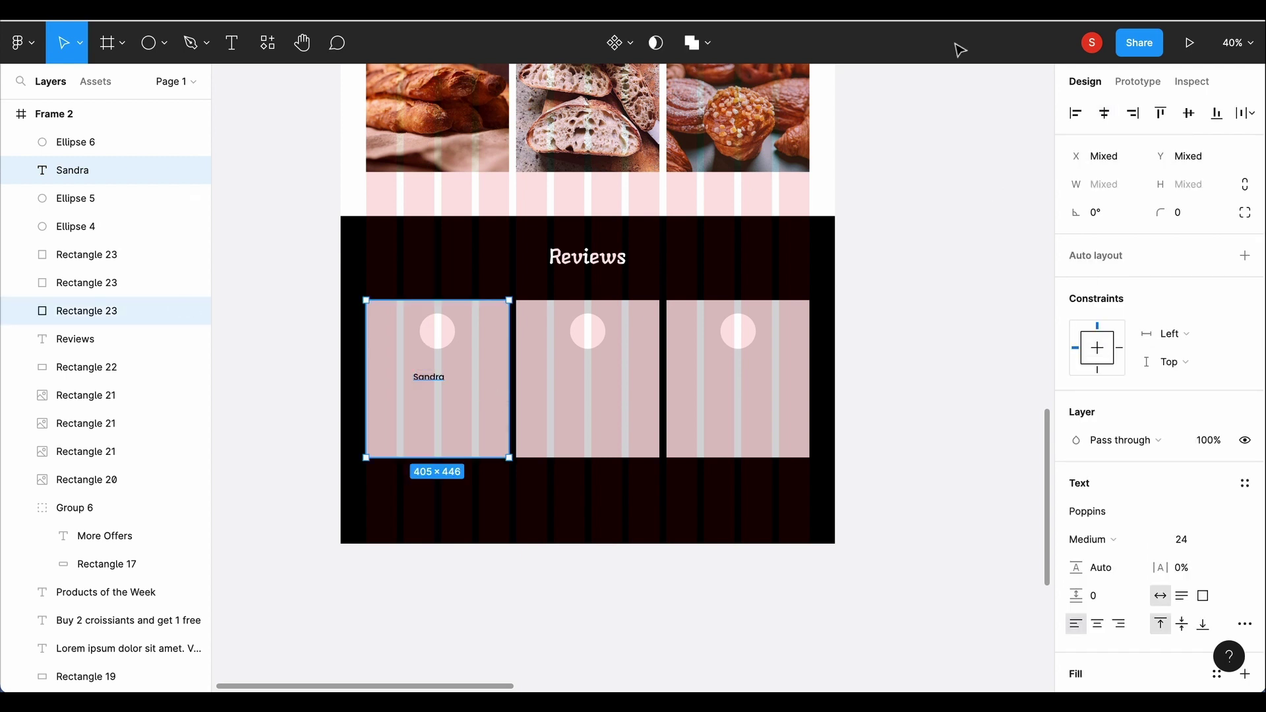
click(444, 379)
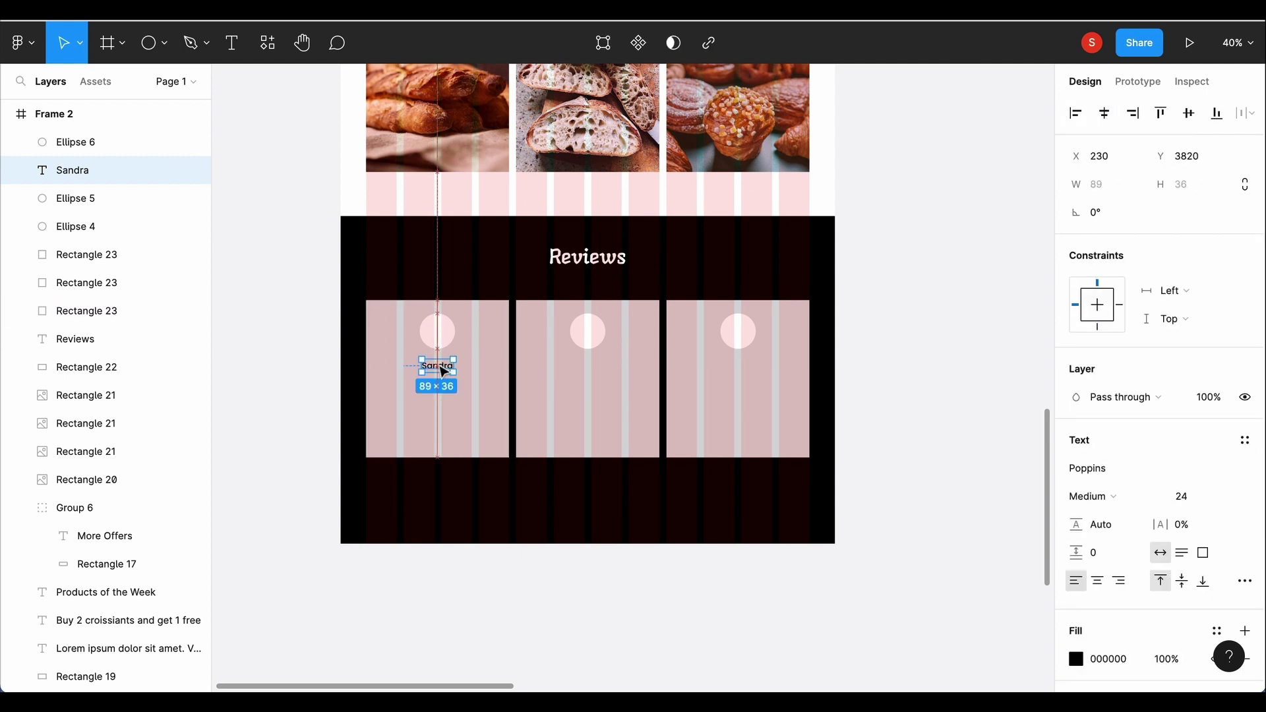
Step: Copy the name onto the middle and right cards, edit each name, and centre them horizontally
key(ctrl+d)
drag(598, 367, 594, 368)
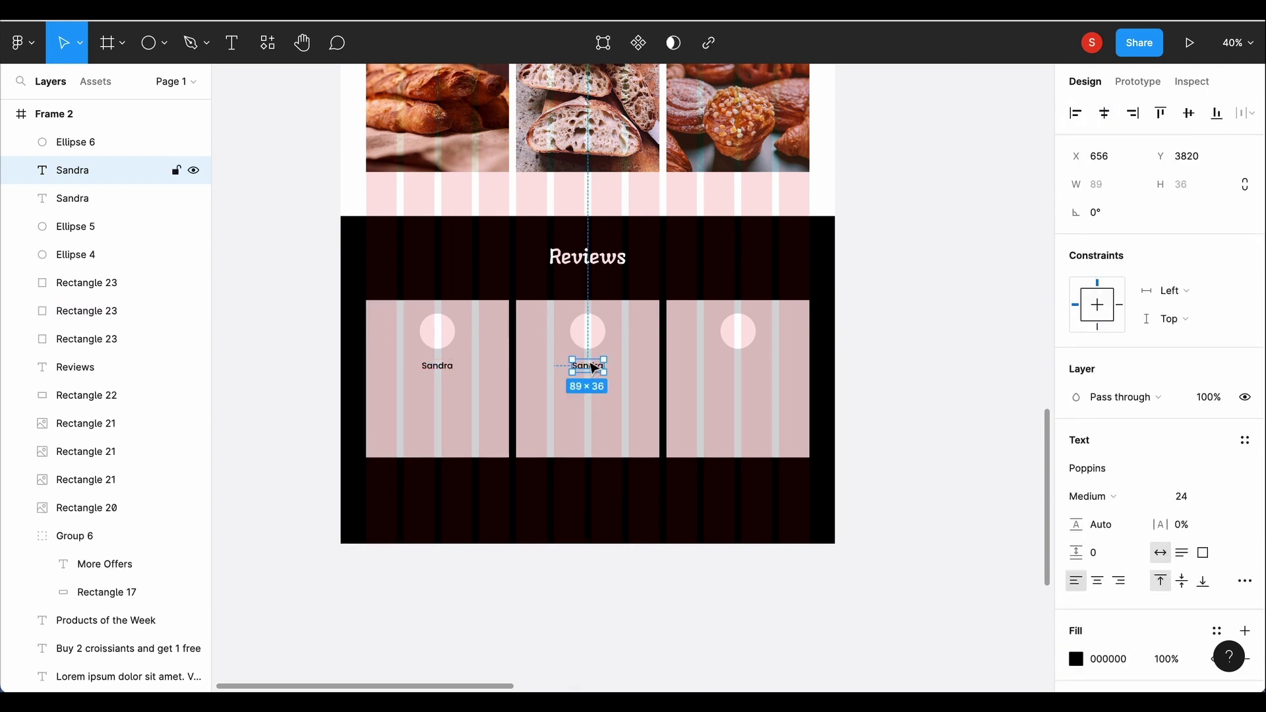
key(ctrl+d)
double_click(577, 361)
text(Jim)
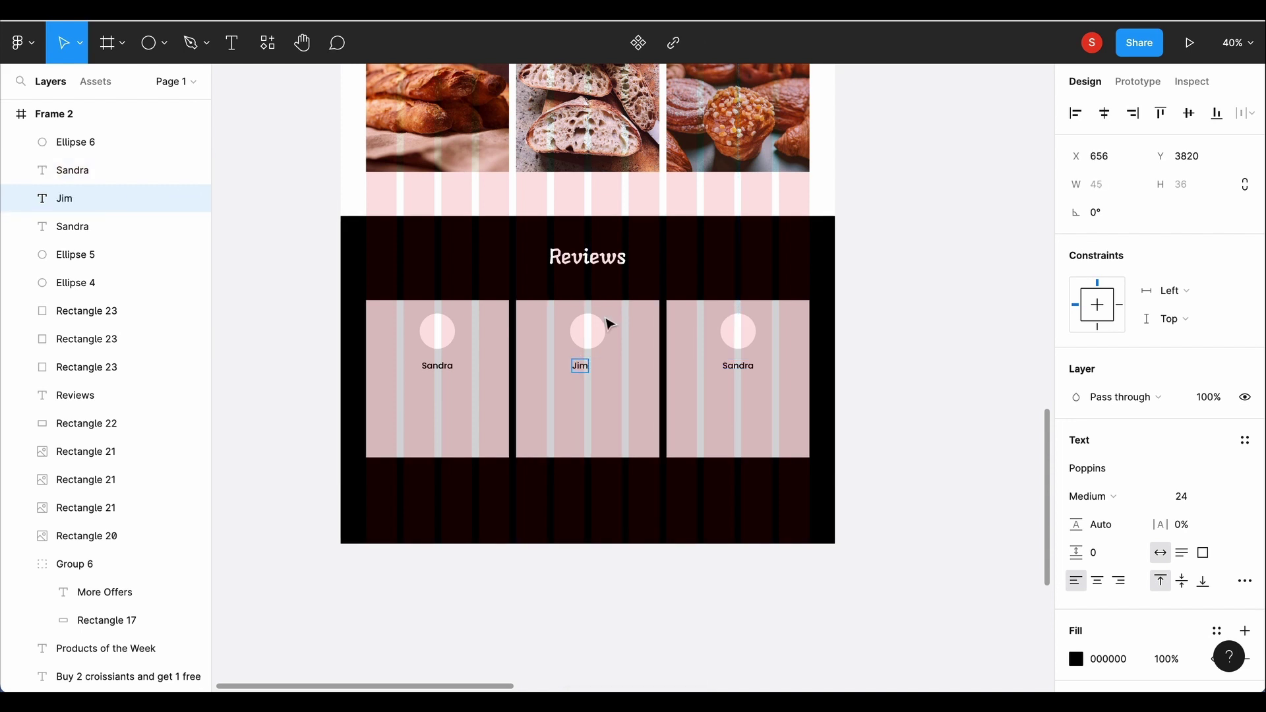
double_click(744, 367)
text(Peter)
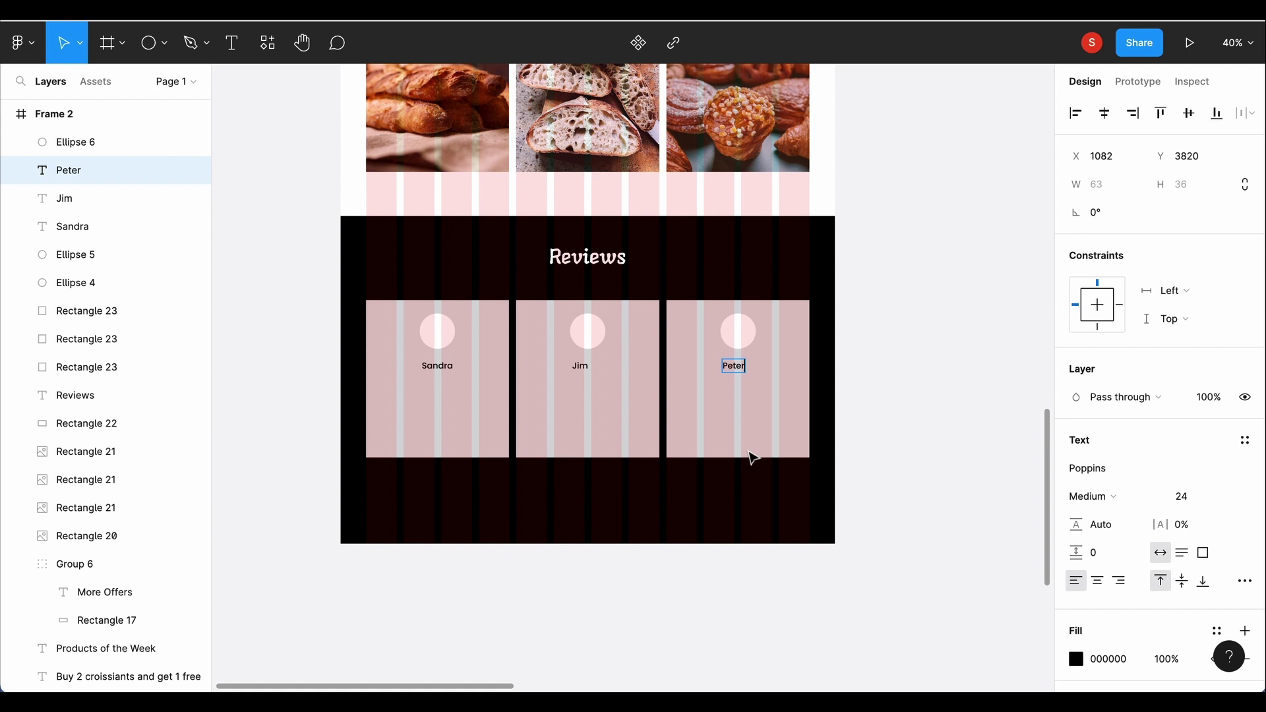
key(Escape)
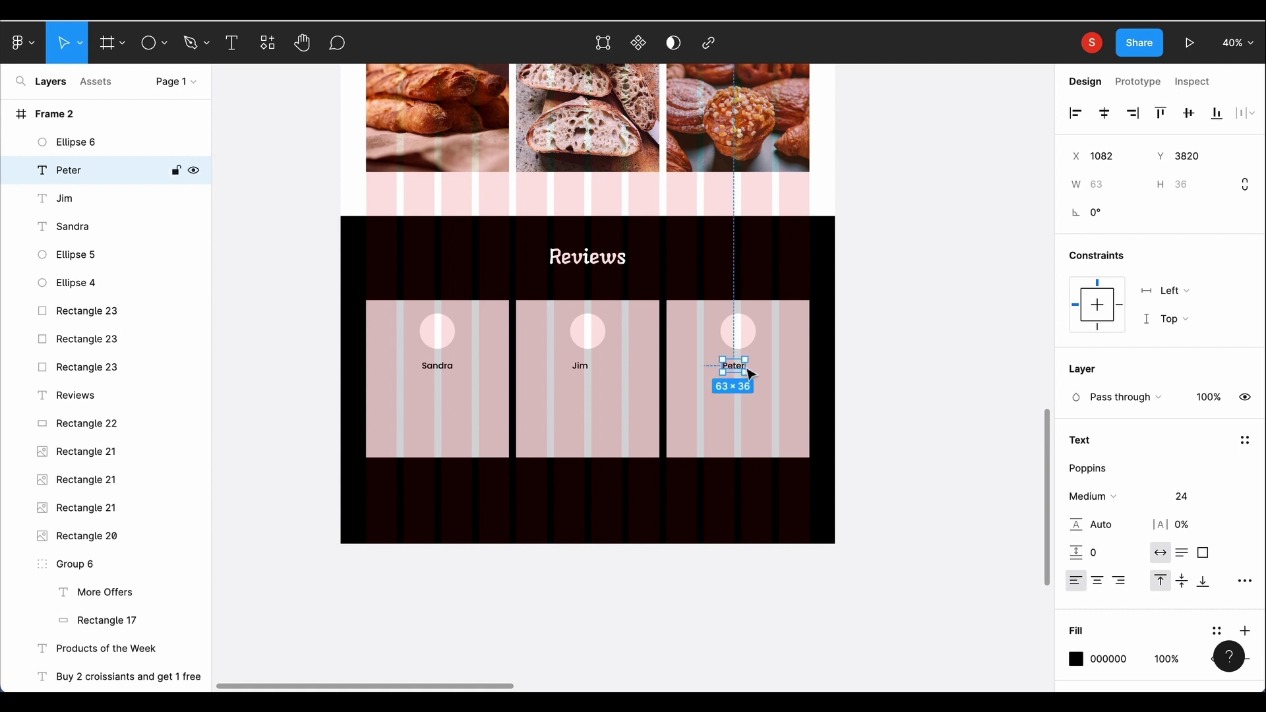
shift+click(751, 451)
click(580, 366)
shift+click(586, 408)
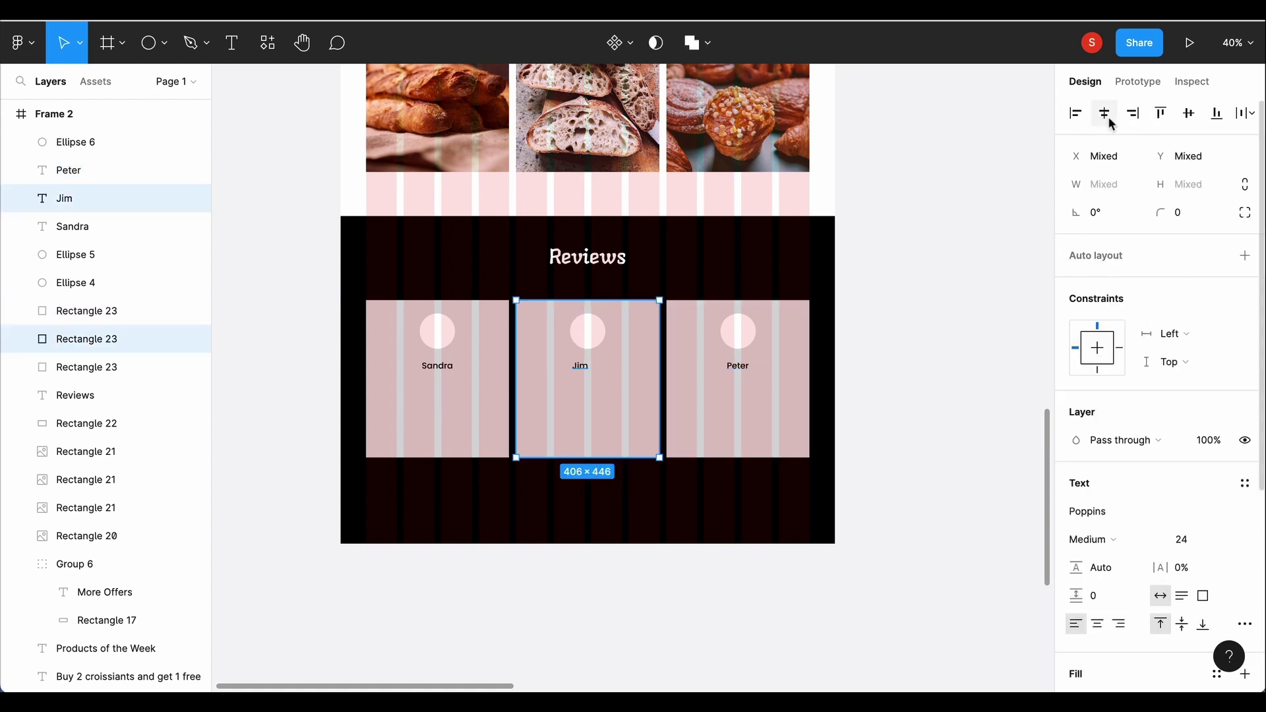
key(alt+h)
click(437, 409)
click(553, 498)
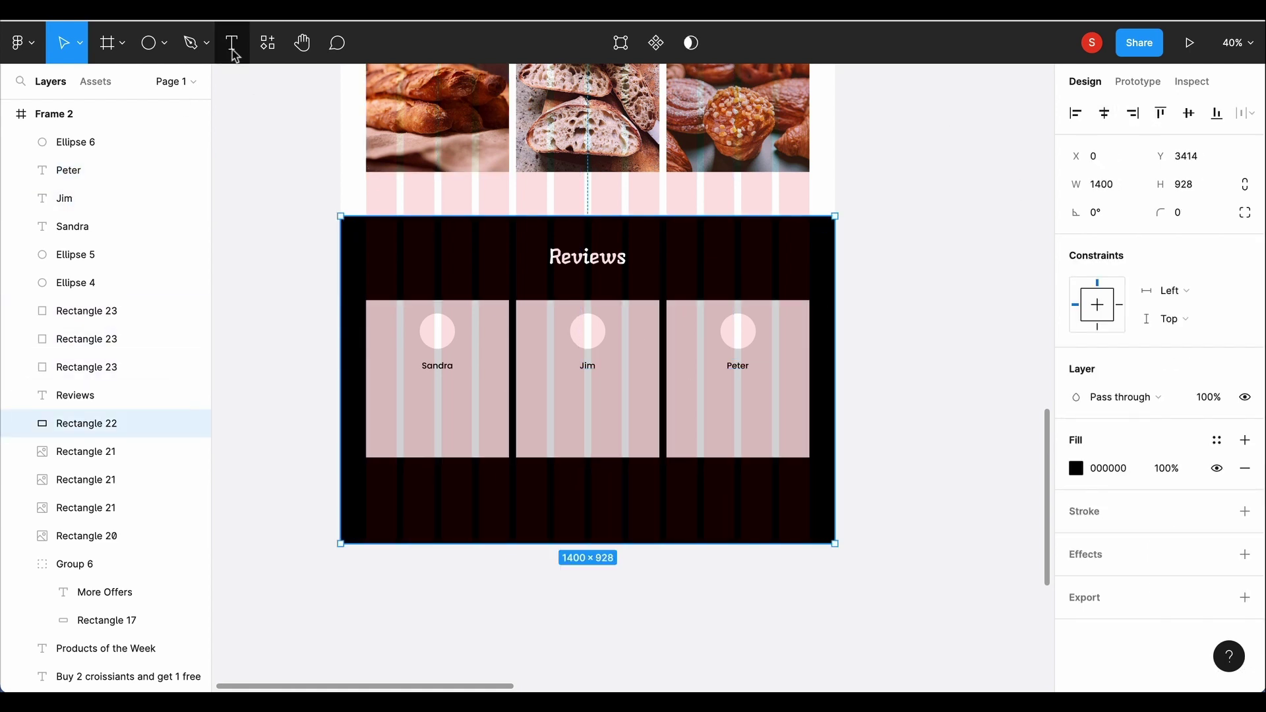
Step: Add a centre-aligned, Regular-weight Lorem ipsum review text box under the first card's name
drag(402, 392, 489, 420)
key(ctrl+v)
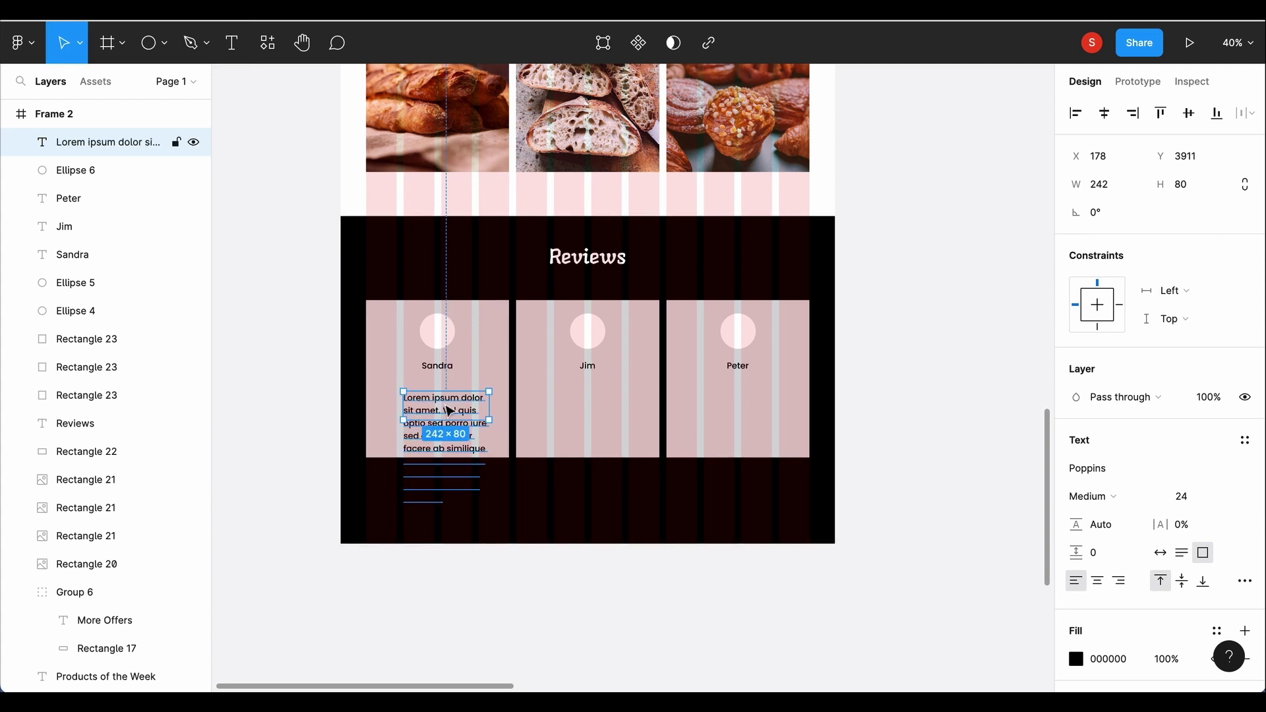
double_click(449, 412)
key(ctrl+a)
click(1091, 496)
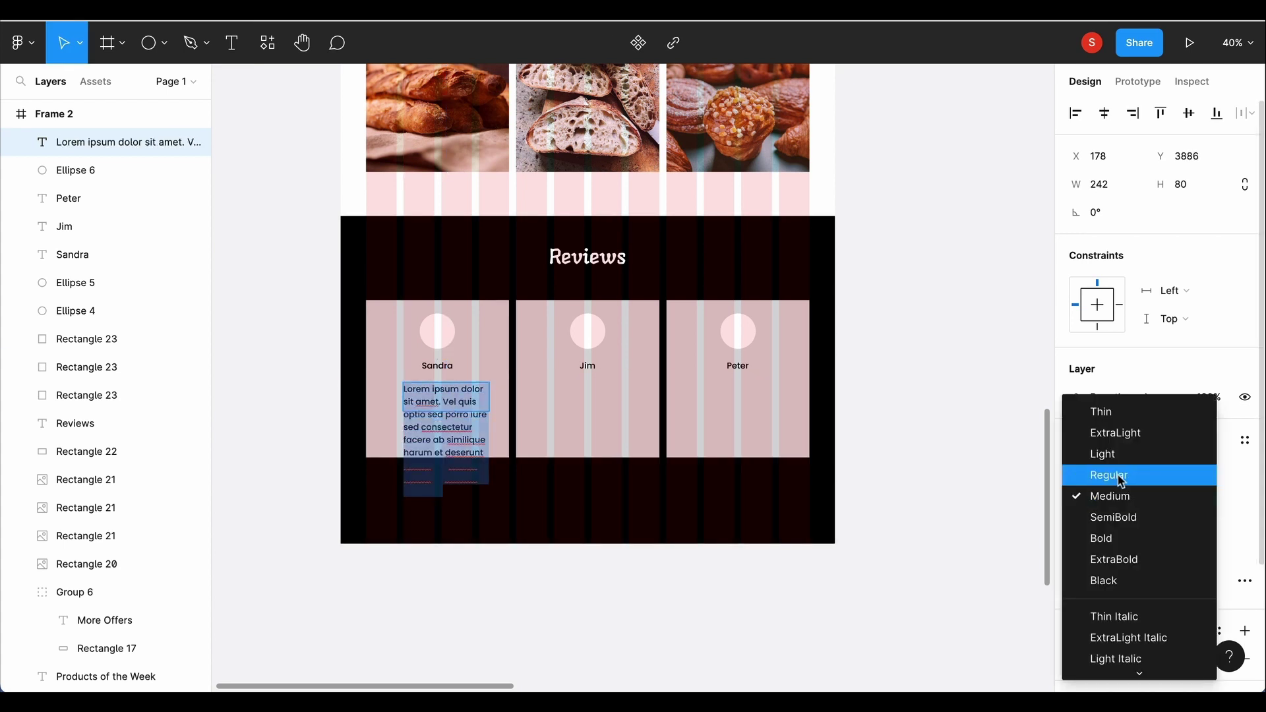
click(1120, 476)
key(Escape)
double_click(446, 476)
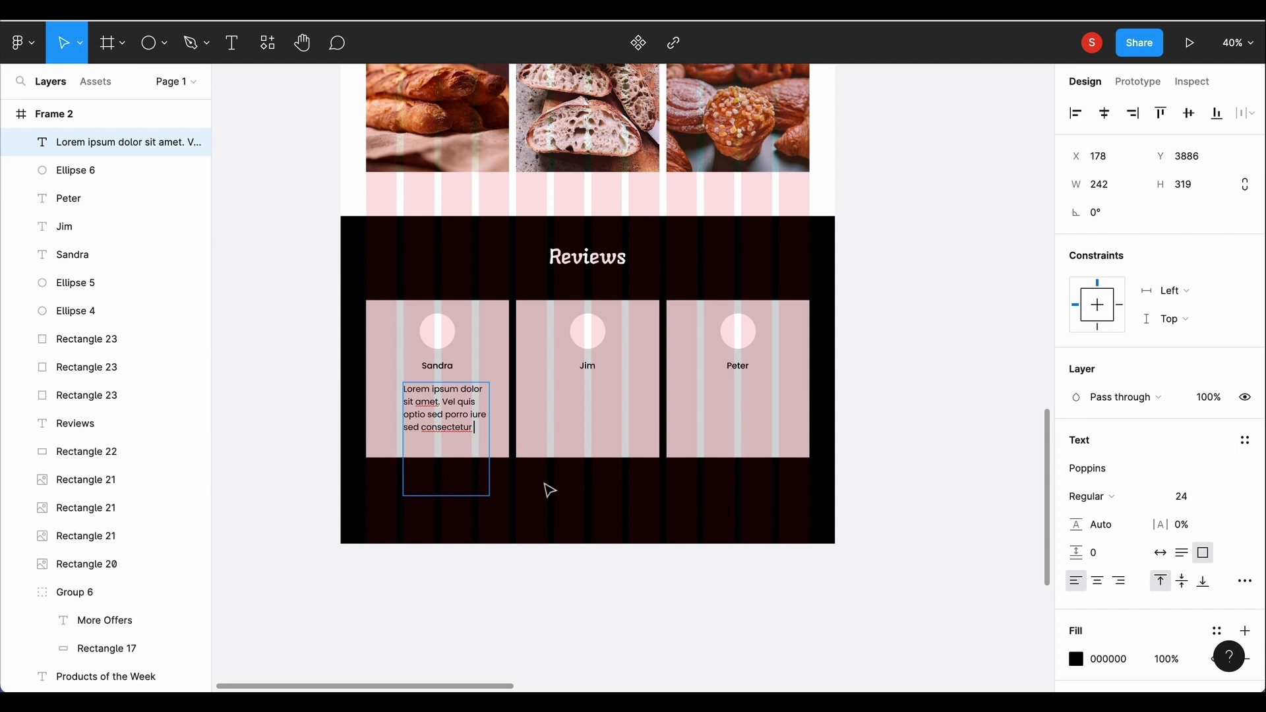
mouse_move(461, 442)
mouse_down()
mouse_move(461, 426)
mouse_move(516, 408)
mouse_move(447, 410)
mouse_move(437, 420)
mouse_move(592, 410)
mouse_up()
click(1097, 580)
Step: Duplicate the review text into the middle and right cards
click(448, 412)
click(529, 506)
click(443, 407)
key(ctrl+d)
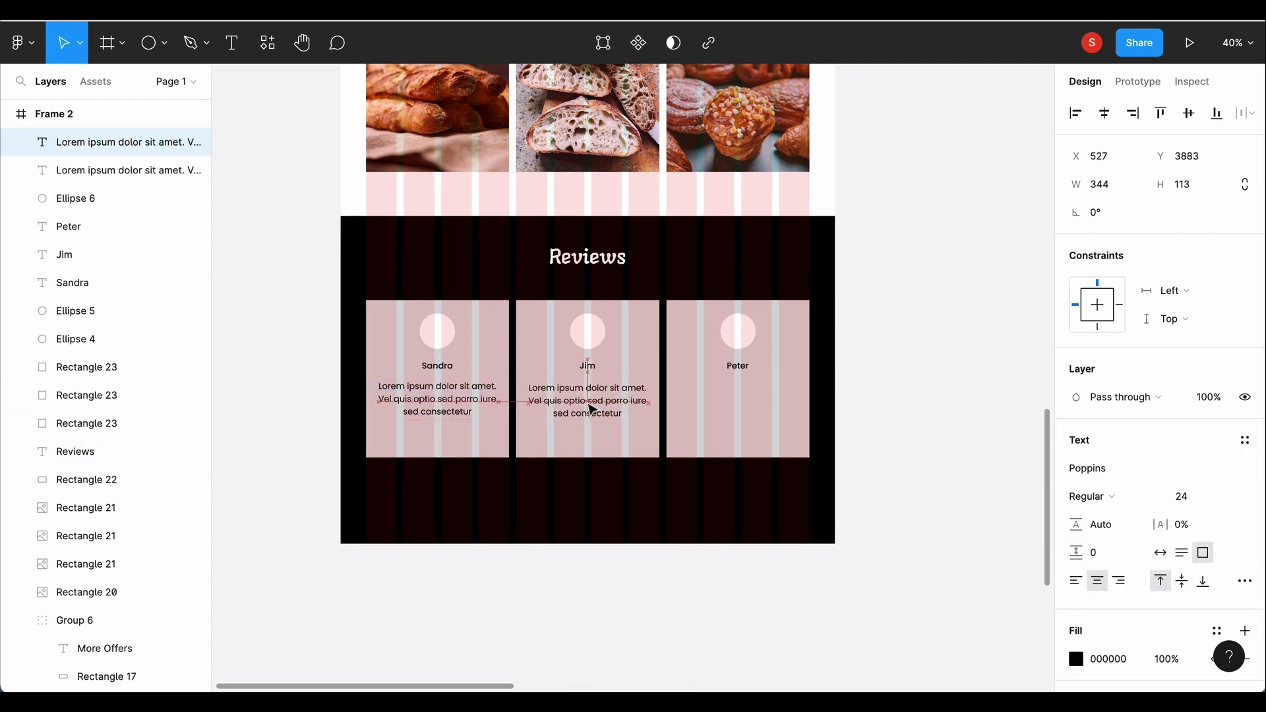
key(ctrl+d)
click(603, 462)
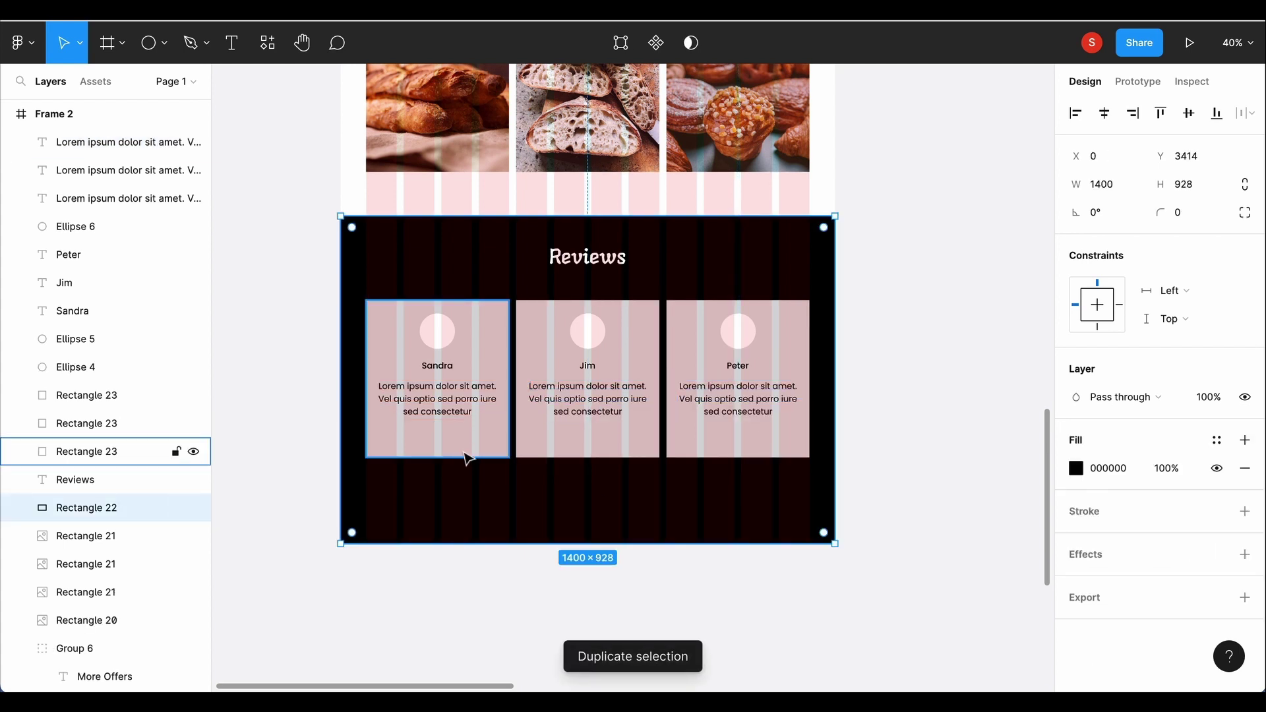
Step: Draw a star shape on the first review card
click(164, 42)
click(86, 198)
click(370, 417)
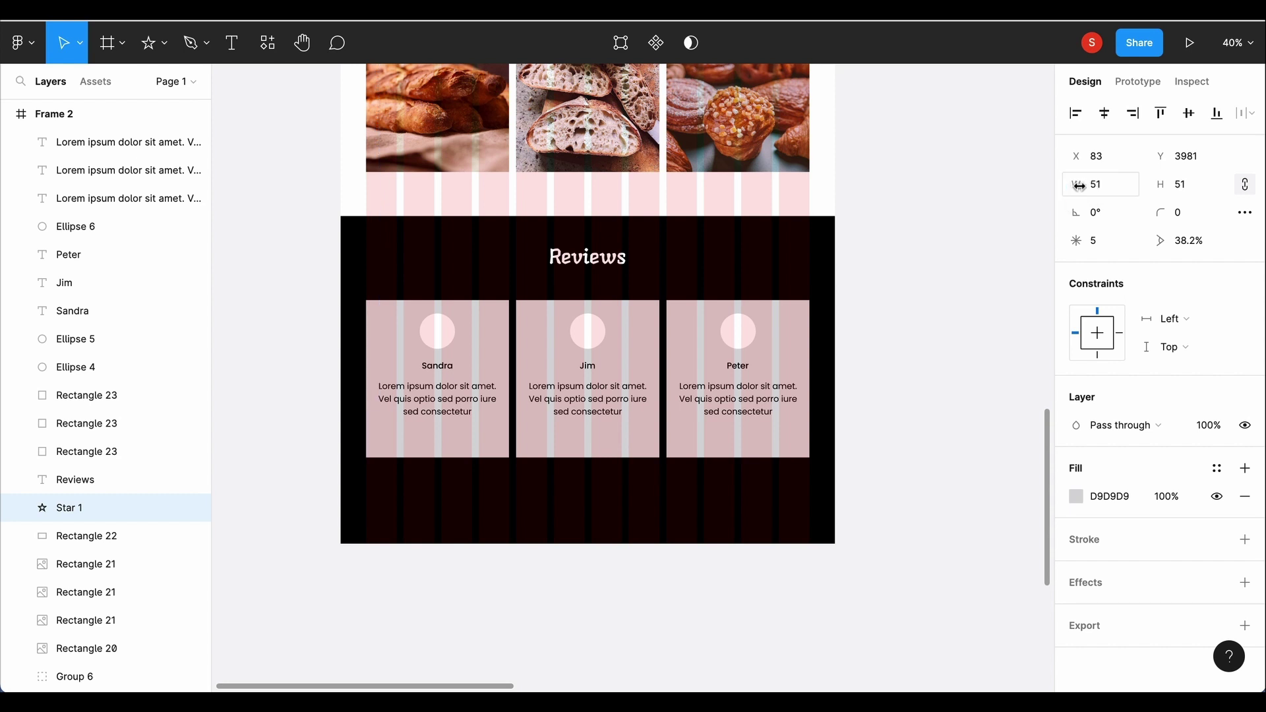
Step: Fill the star orange (FF7816), move it to the top layer, and hide the frame's column grid
drag(384, 432, 391, 440)
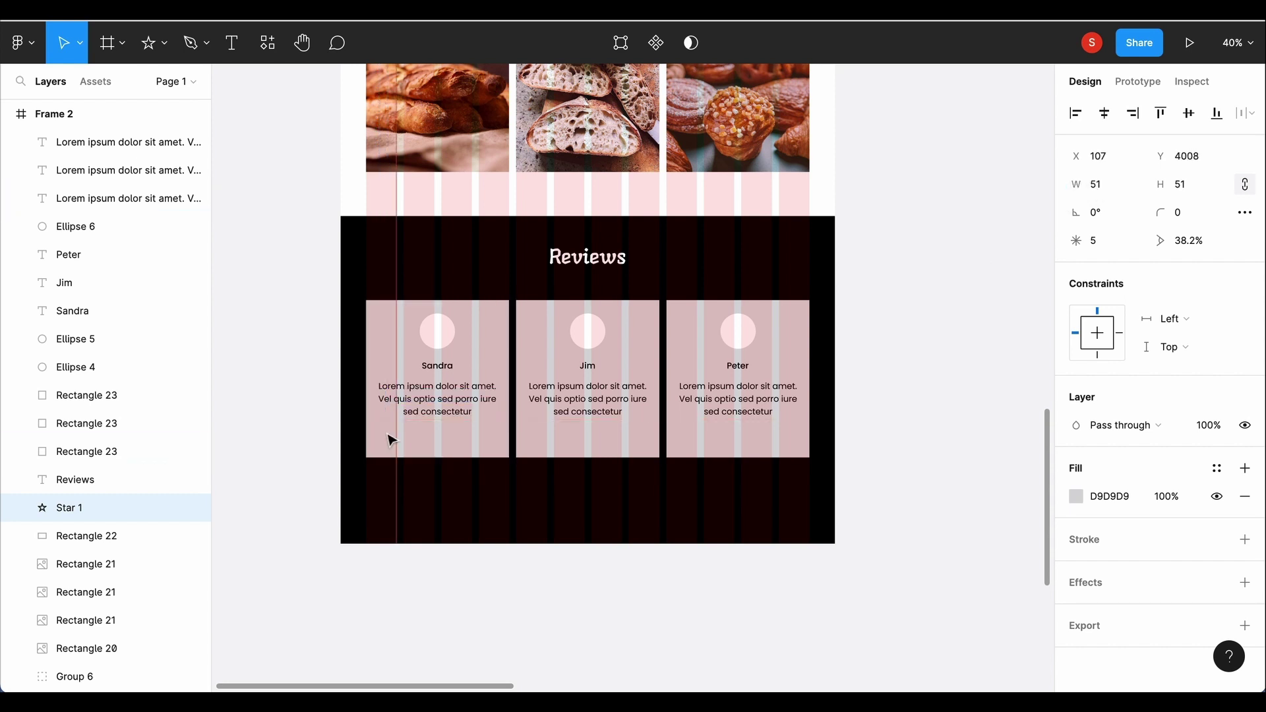
click(1076, 496)
click(928, 608)
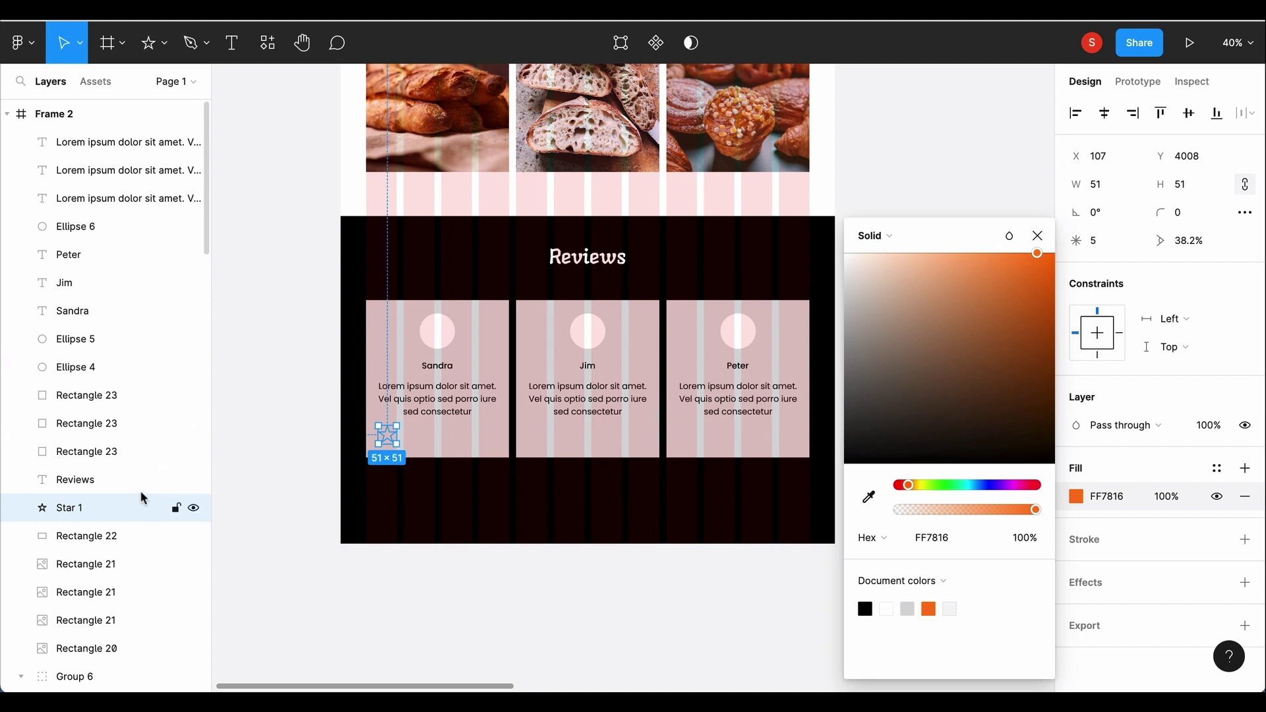
drag(144, 507, 99, 128)
click(560, 519)
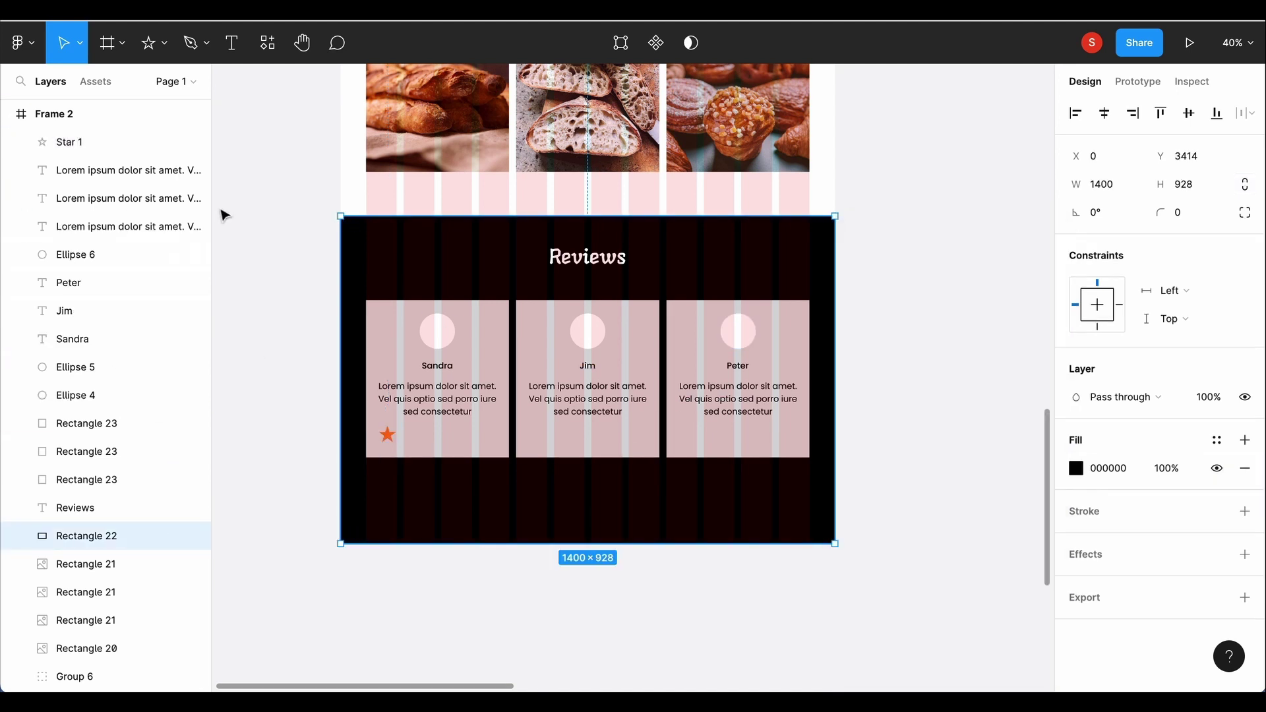
click(57, 117)
click(1216, 411)
Step: Build a row of five orange stars under the review text and shift it into place
click(387, 435)
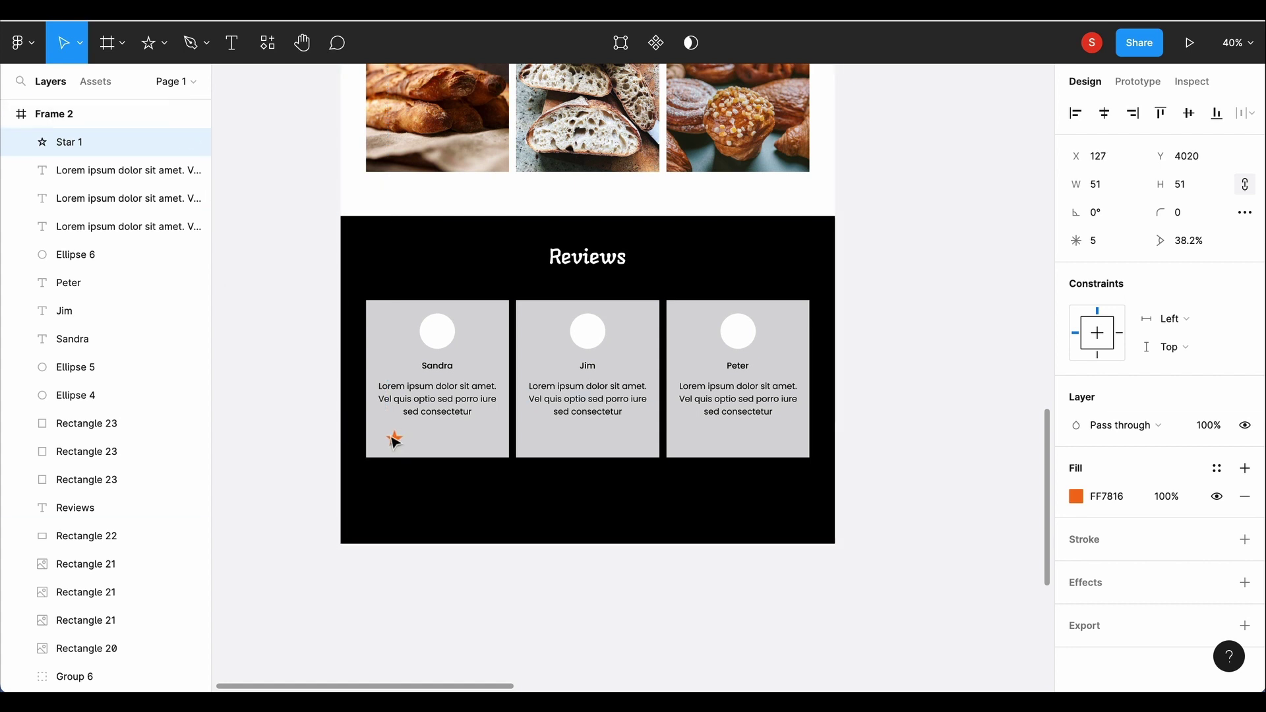
key(ctrl+d)
drag(398, 439, 420, 438)
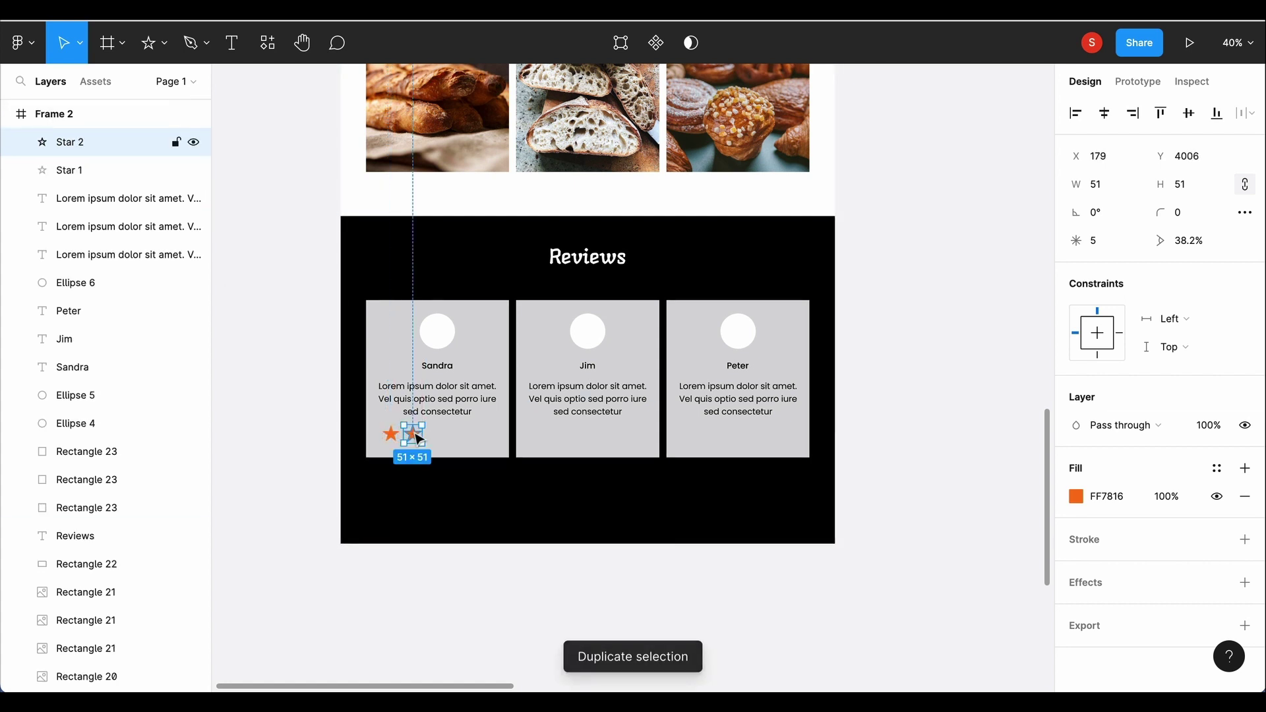
key(ctrl+d)
key(ctrl+d)
key(ctrl+d)
click(475, 432)
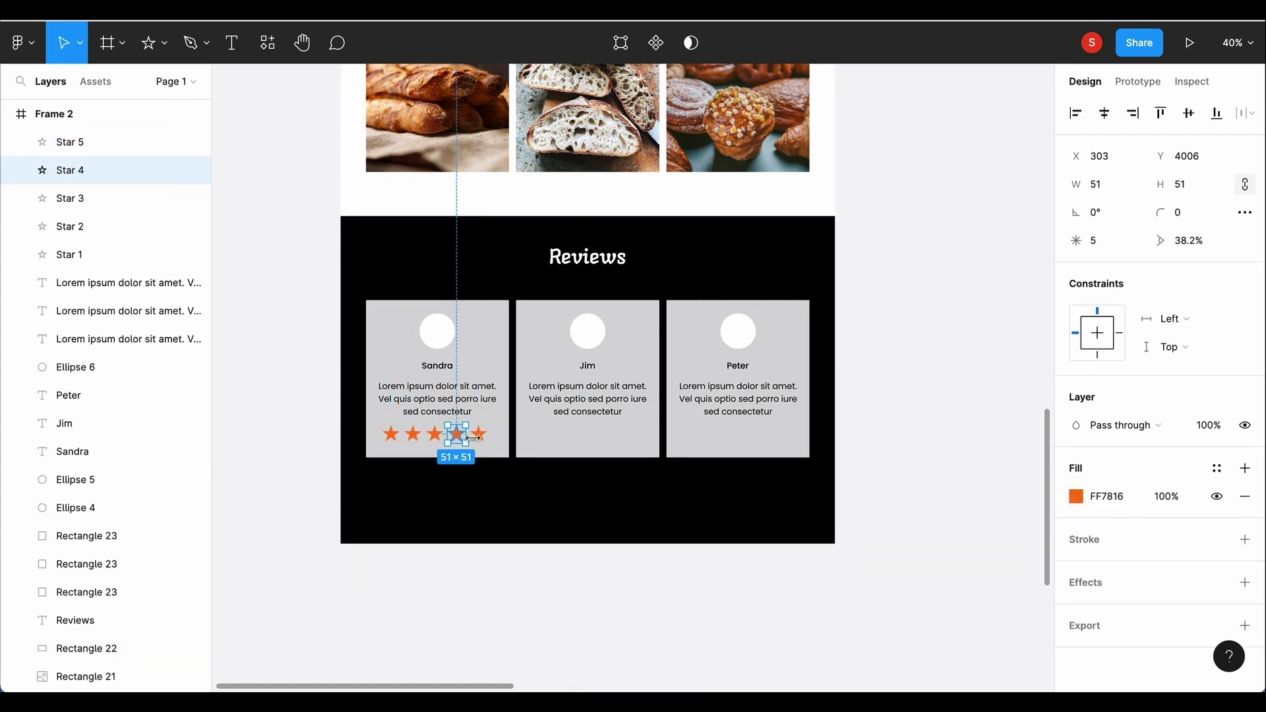
shift+click(478, 433)
shift+click(435, 433)
shift+click(413, 433)
drag(435, 439, 599, 438)
key(ctrl+d)
key(ctrl+d)
Step: Select the first reviewer's avatar circle and launch the Content Reel plugin
click(596, 506)
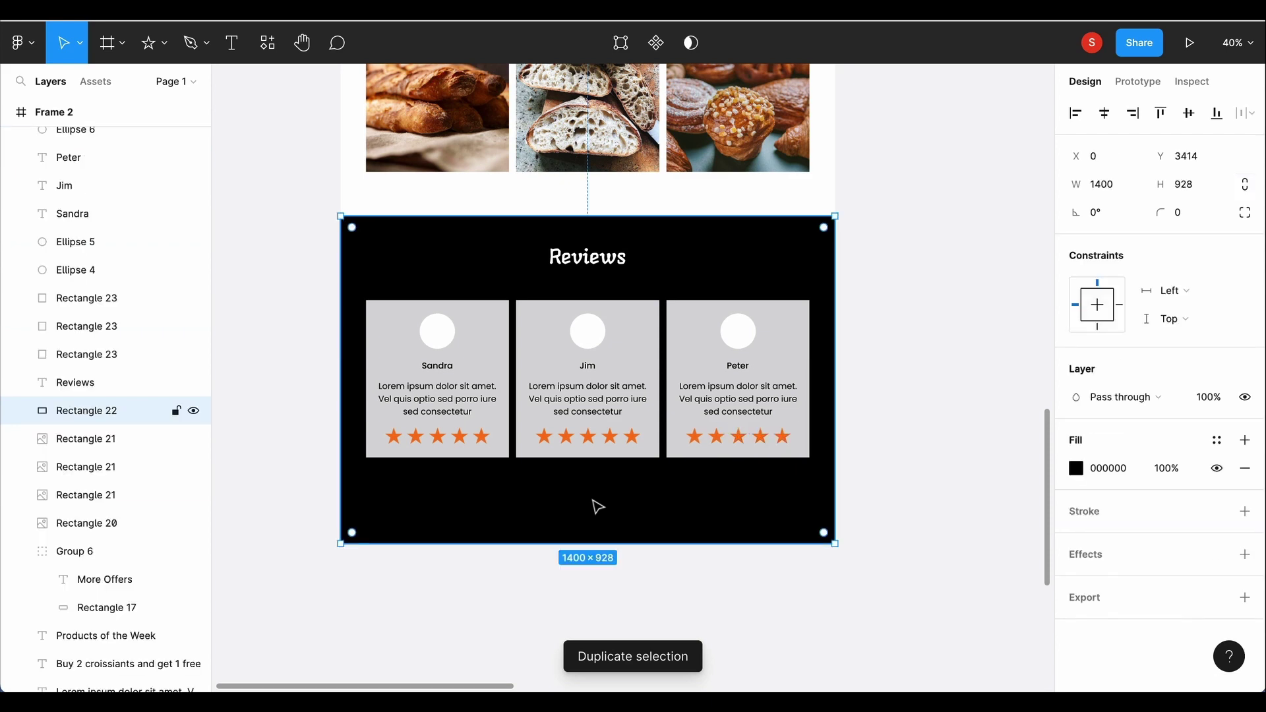
click(437, 339)
click(267, 42)
click(311, 203)
click(325, 320)
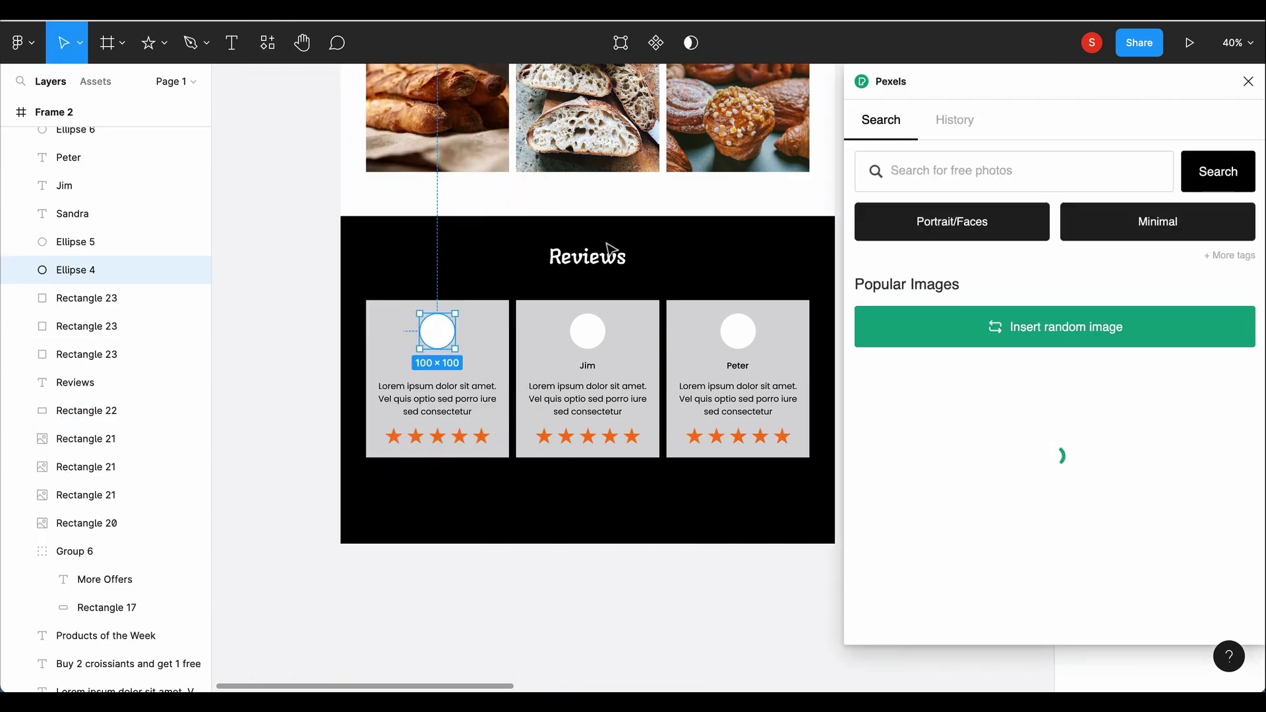
key(shift+i)
key(BackSpace)
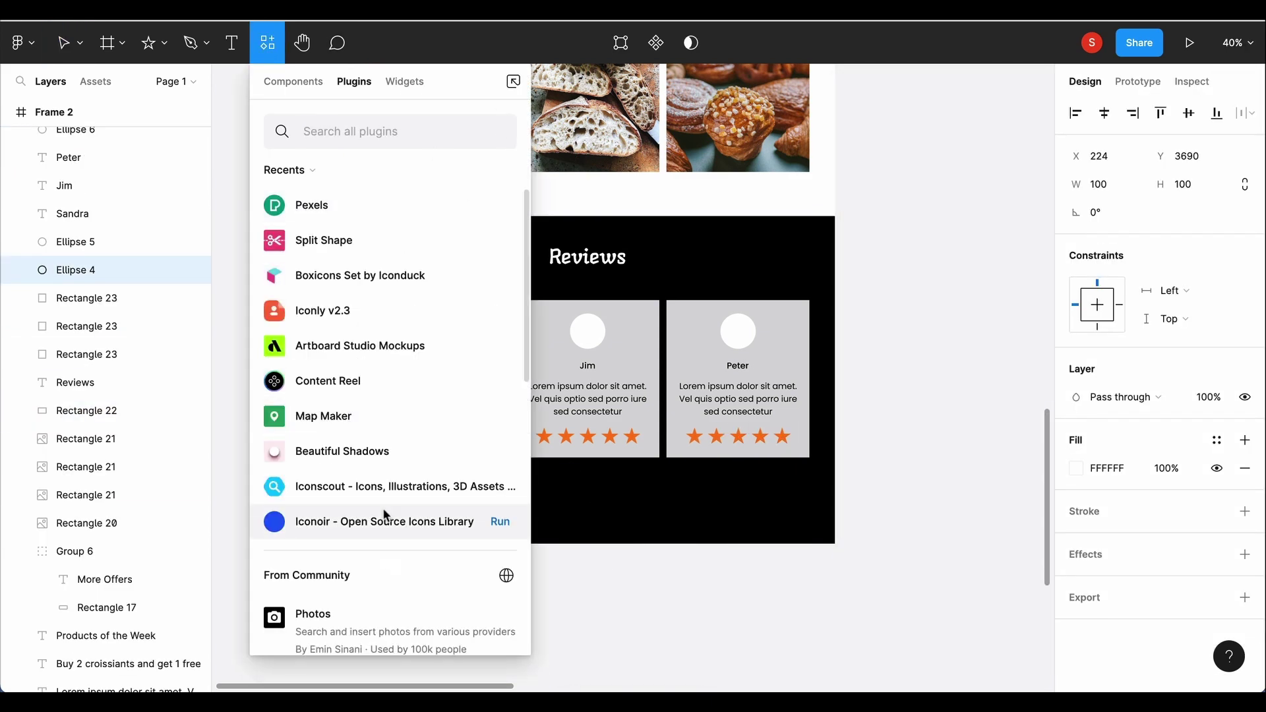
click(330, 381)
click(323, 322)
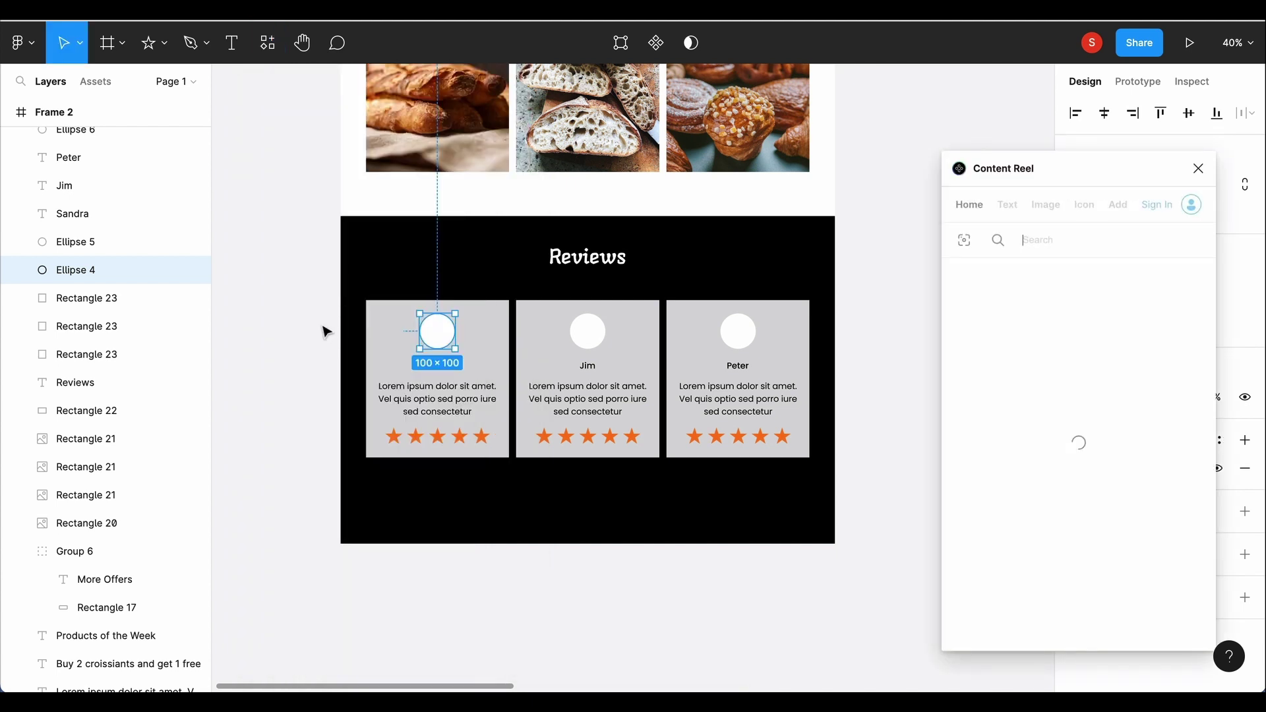
Step: Fill the first circle with a female avatar and the other two with male avatars
click(1048, 205)
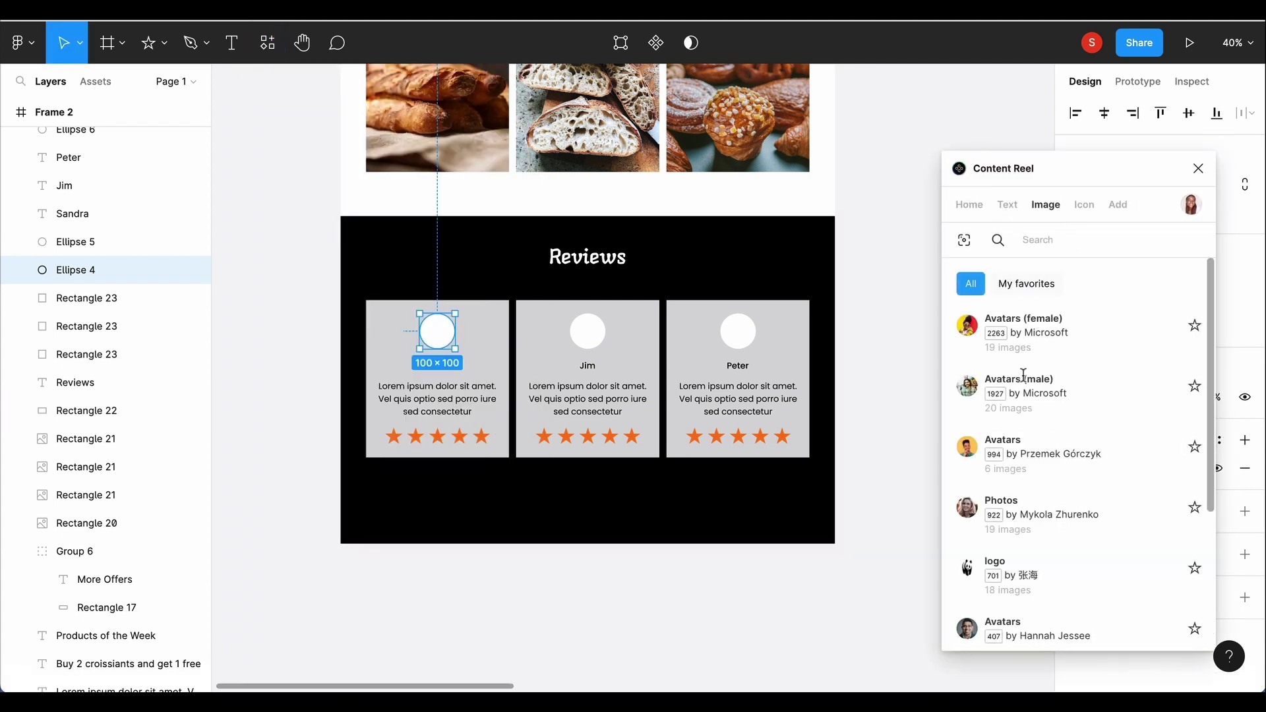
click(1035, 518)
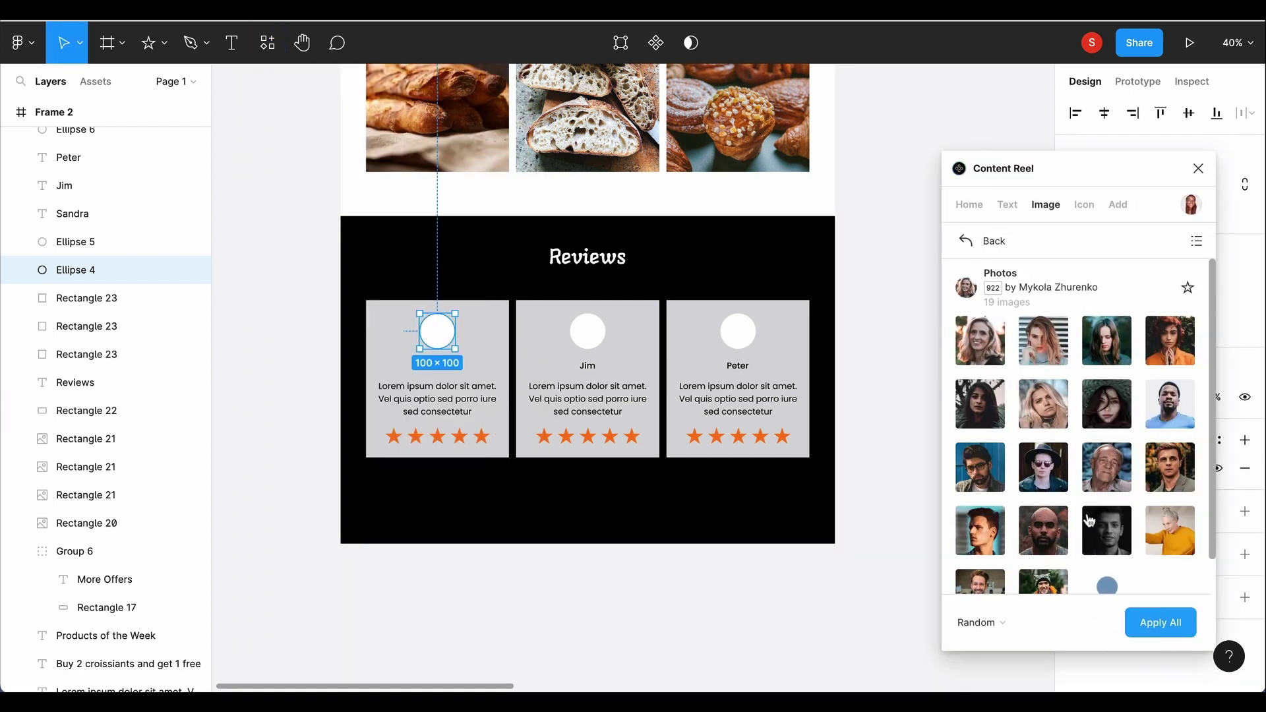
click(969, 240)
click(1068, 333)
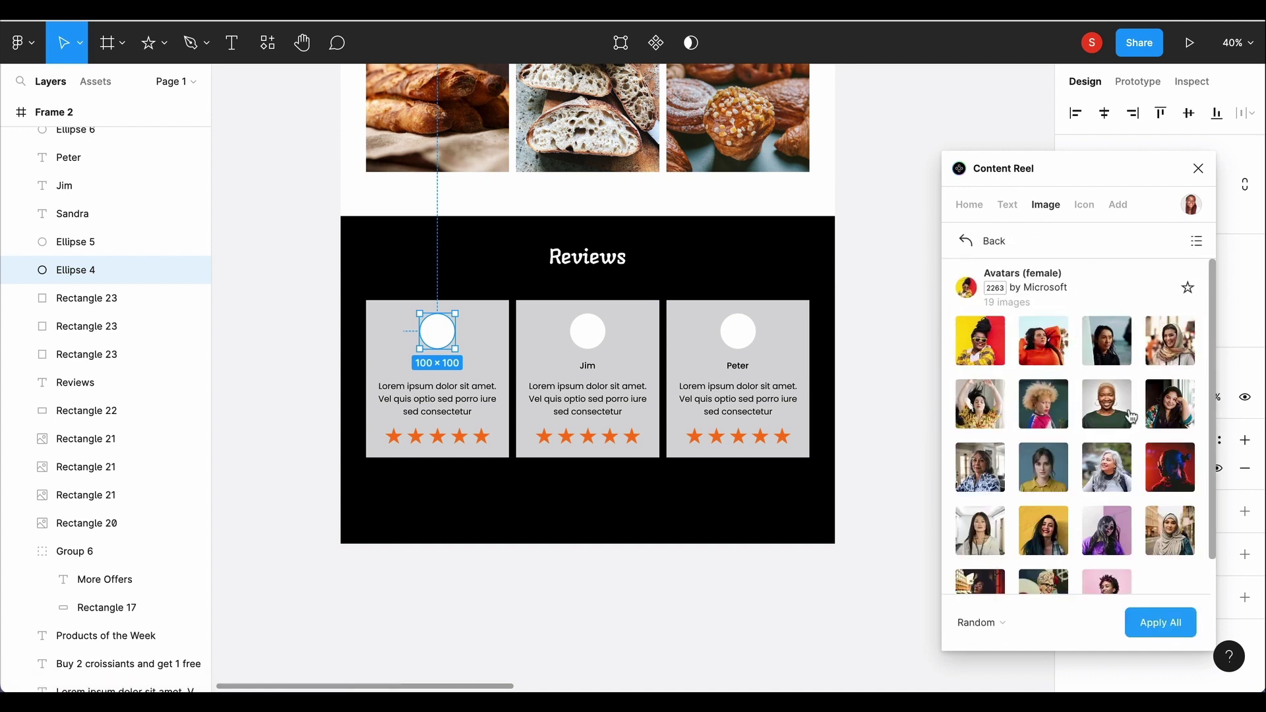
click(590, 333)
scroll(1063, 525, down, 1)
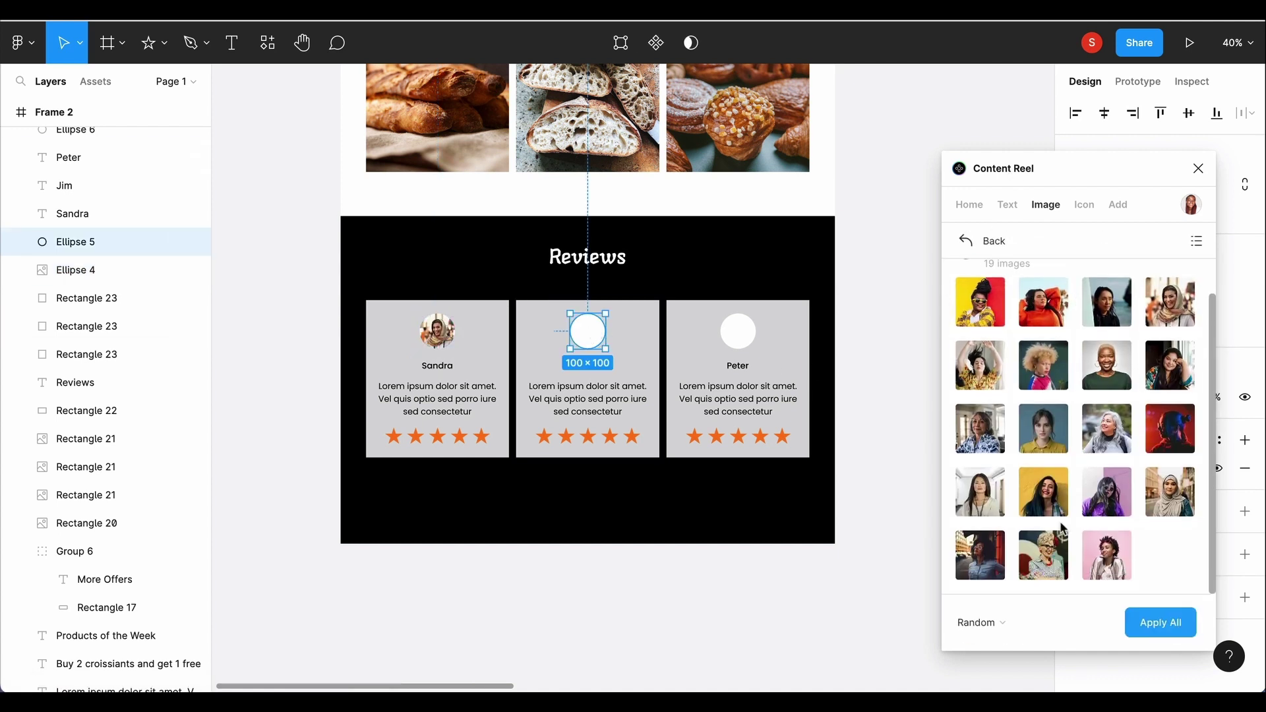
scroll(1063, 524, up, 1)
click(966, 241)
click(1018, 387)
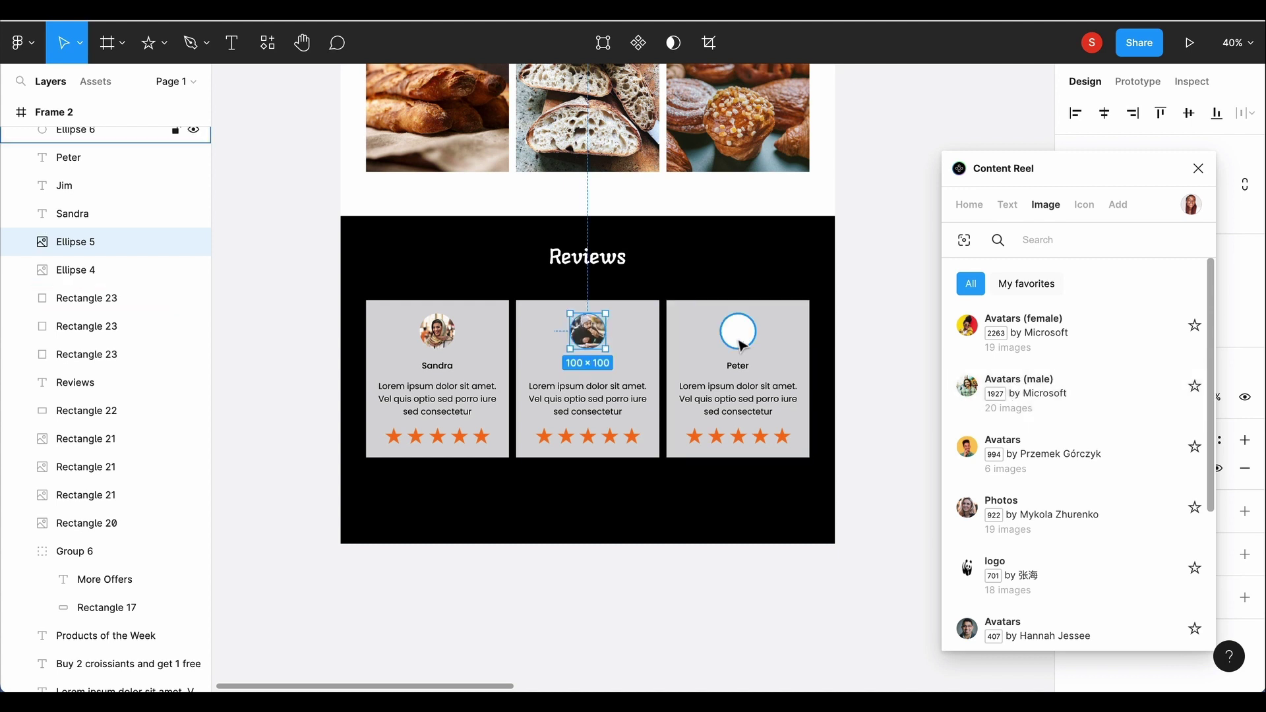
click(1022, 389)
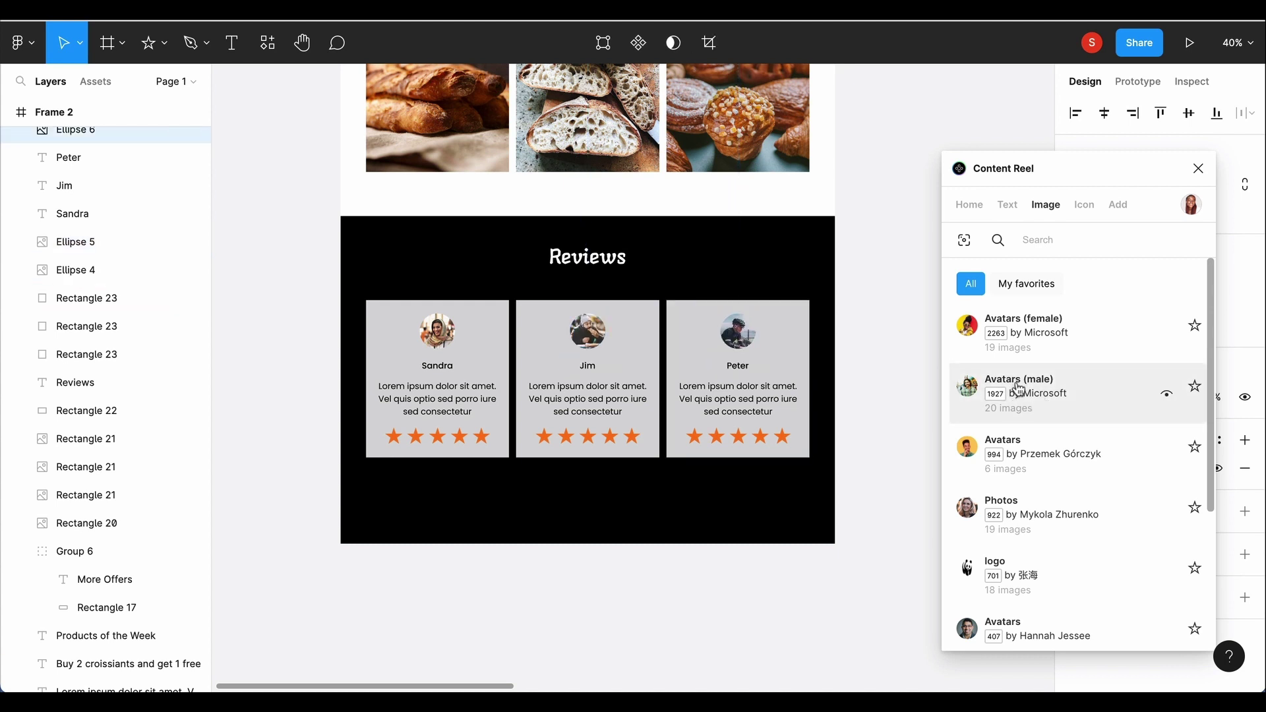
click(1198, 168)
click(715, 549)
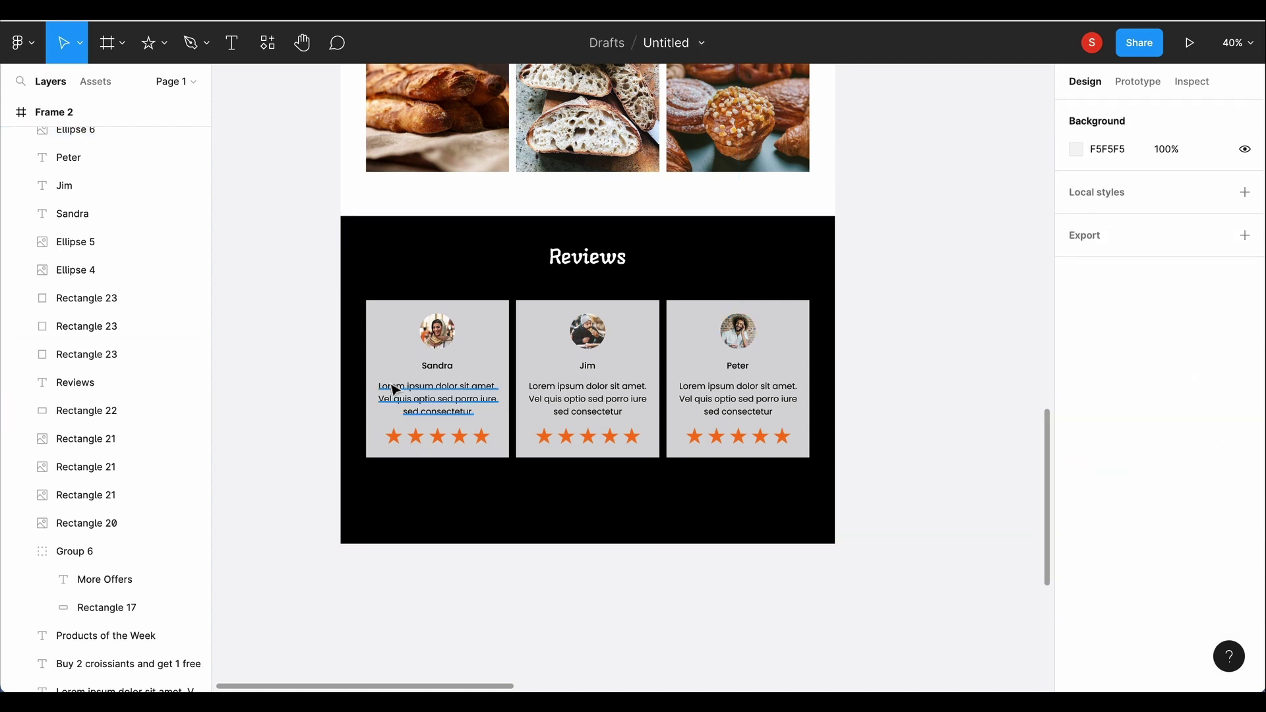
Step: Change the fill of the three review cards to F5F5F5
click(501, 356)
shift+click(673, 353)
click(1076, 540)
click(908, 608)
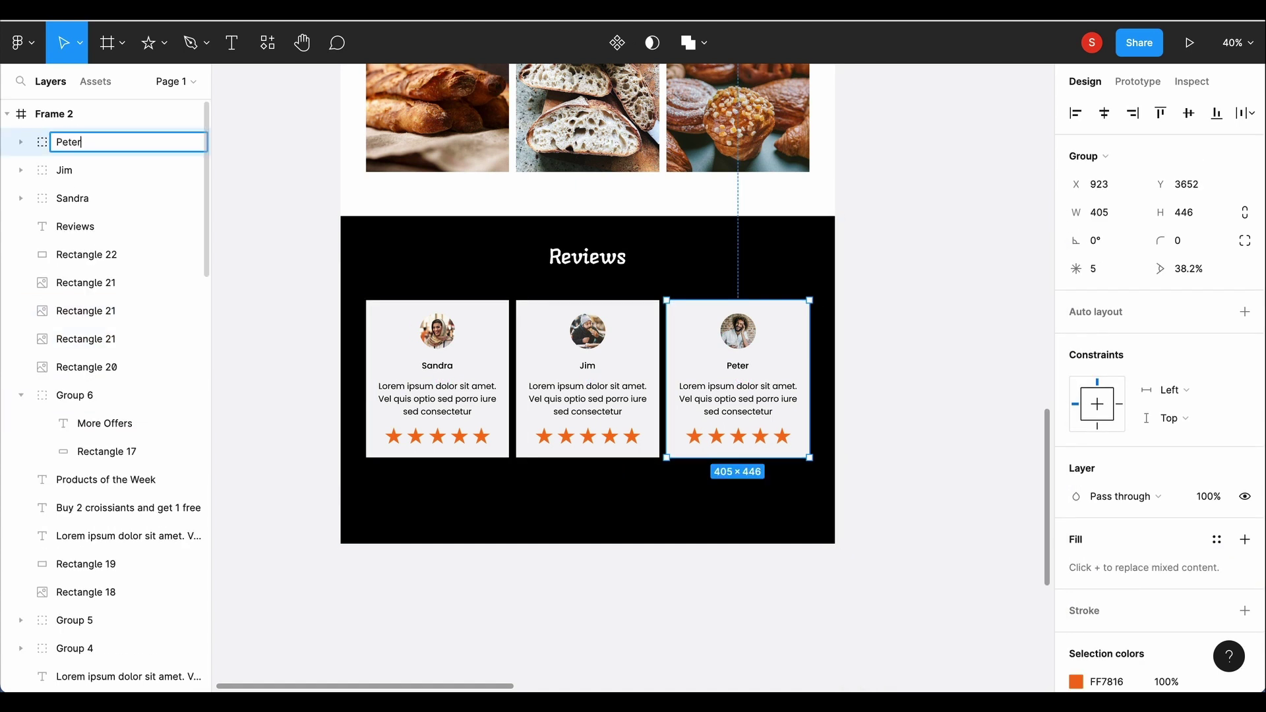
Step: Shorten the black Reviews band from the bottom
click(86, 255)
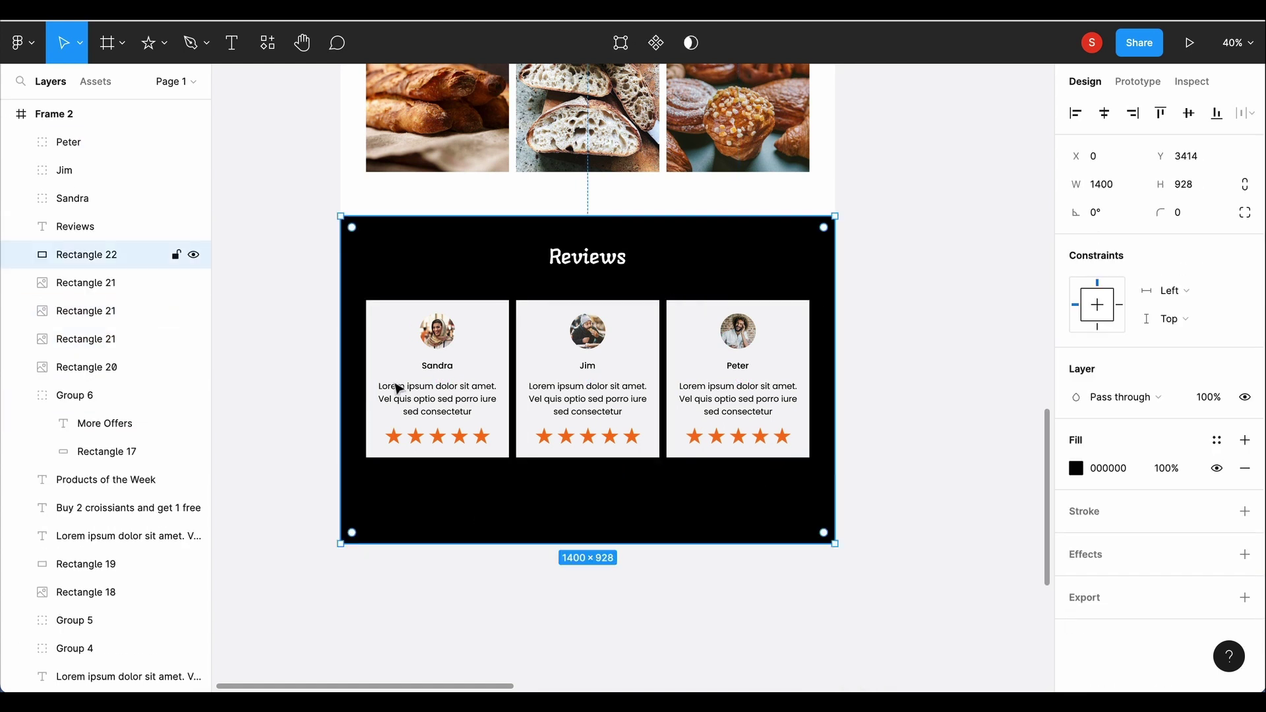
click(72, 197)
shift+click(68, 142)
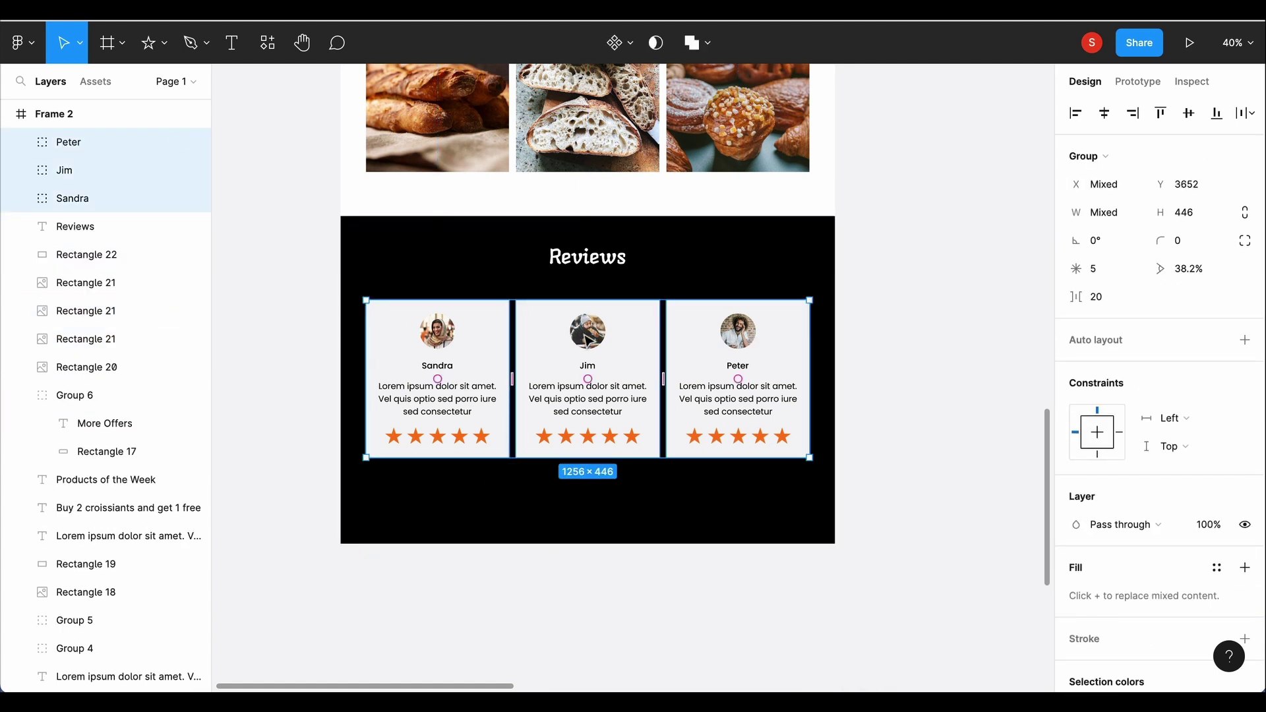
shift+click(586, 257)
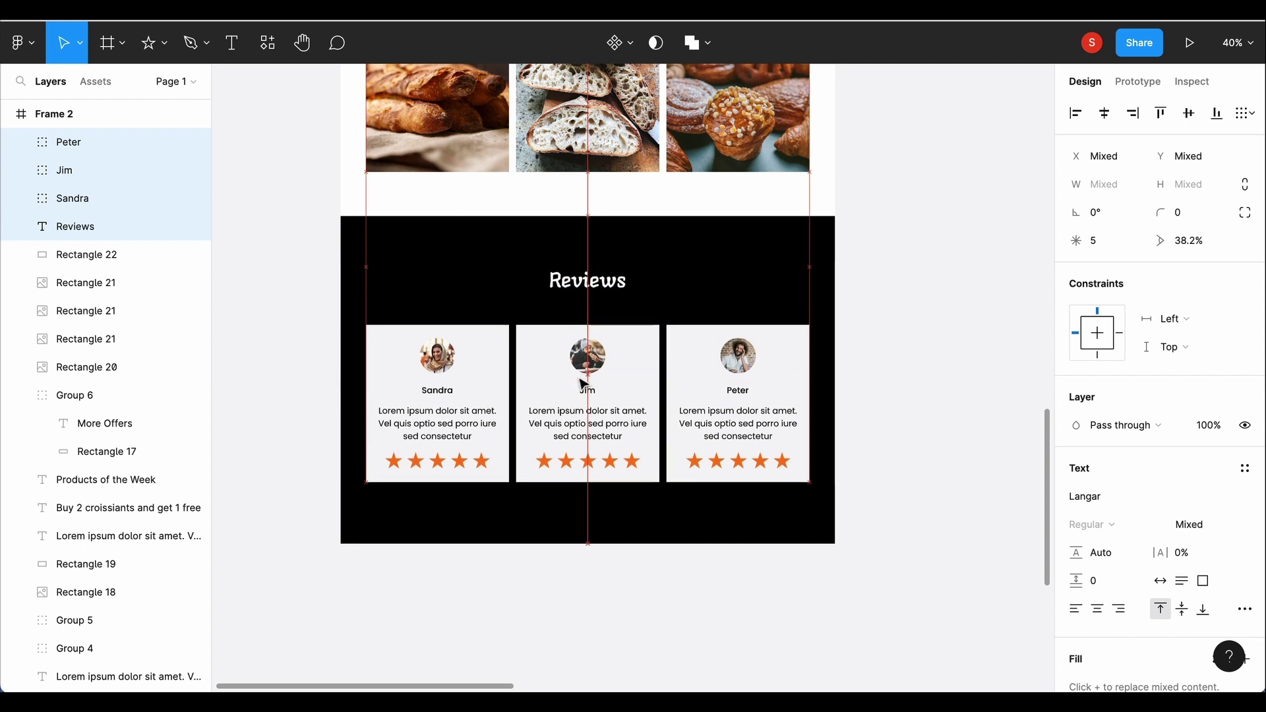
click(652, 527)
drag(653, 531, 652, 501)
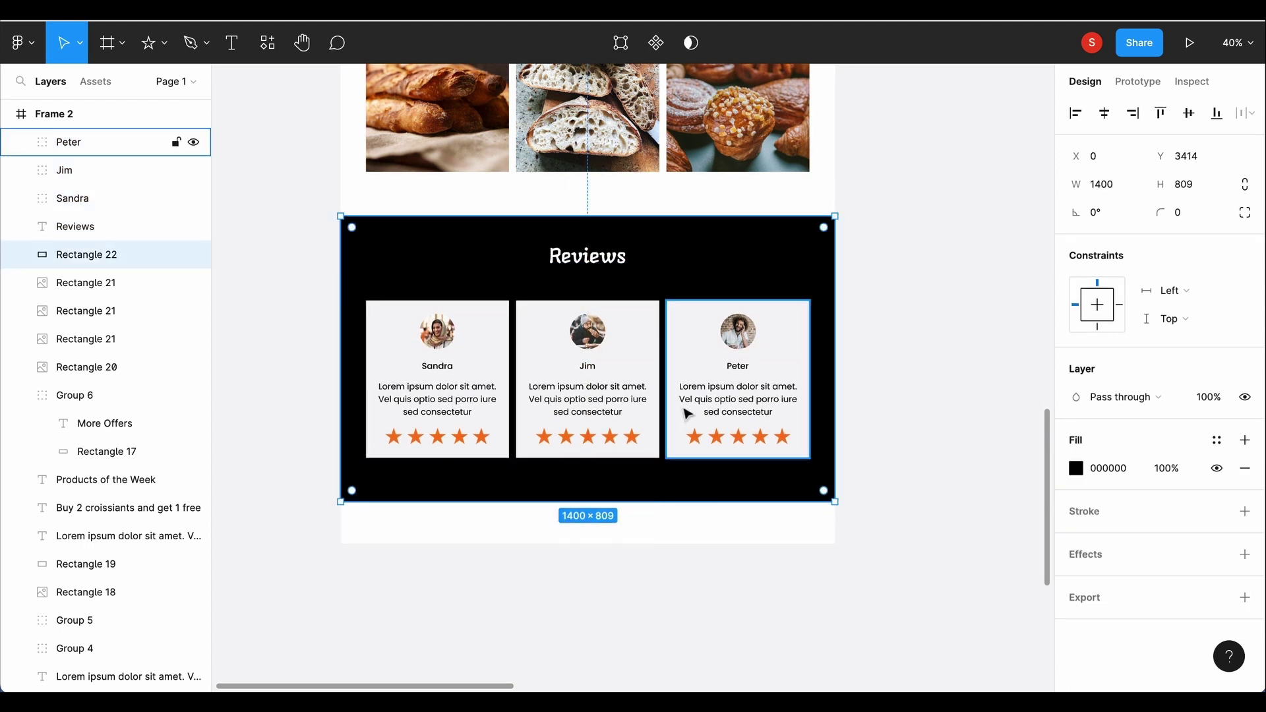
Step: Move the three card groups and the Reviews heading to recentre them within the band
click(737, 369)
shift+click(587, 369)
shift+click(437, 367)
shift+click(587, 255)
mouse_move(586, 409)
mouse_down()
mouse_move(587, 393)
mouse_move(585, 412)
mouse_up()
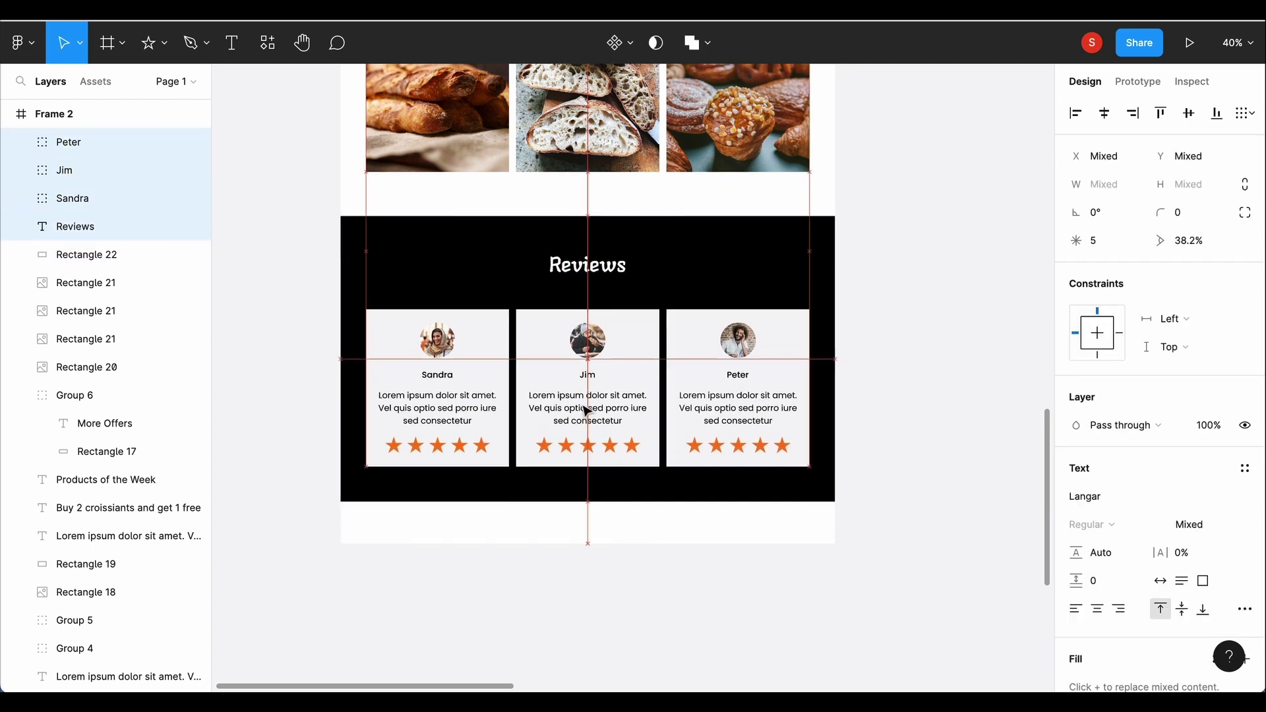
drag(588, 543, 554, 608)
click(636, 651)
scroll(361, 521, down, 2)
Step: Extend the page frame taller at the bottom
click(361, 521)
scroll(361, 521, down, 3)
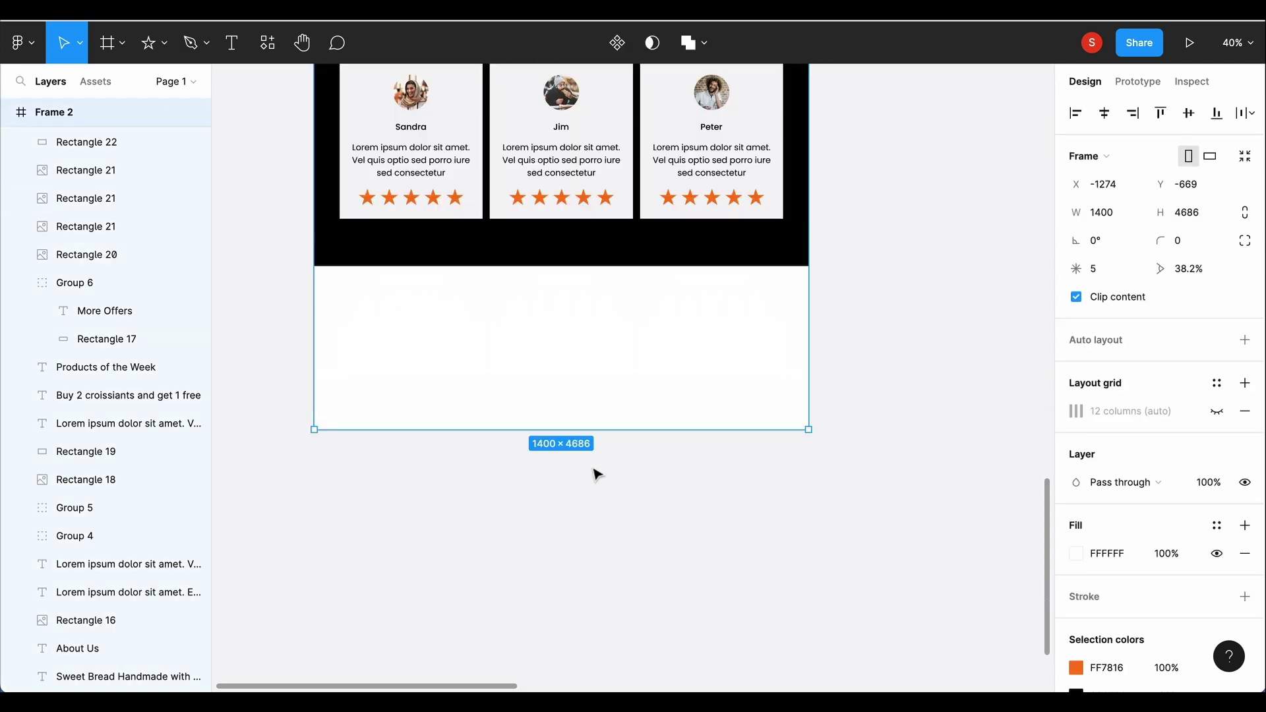
drag(594, 438, 586, 618)
scroll(467, 122, up, 1)
Step: Add an 'Our Blog' heading in the Reviews heading style, aligned to the left margin at X=72
click(561, 89)
click(248, 51)
click(404, 369)
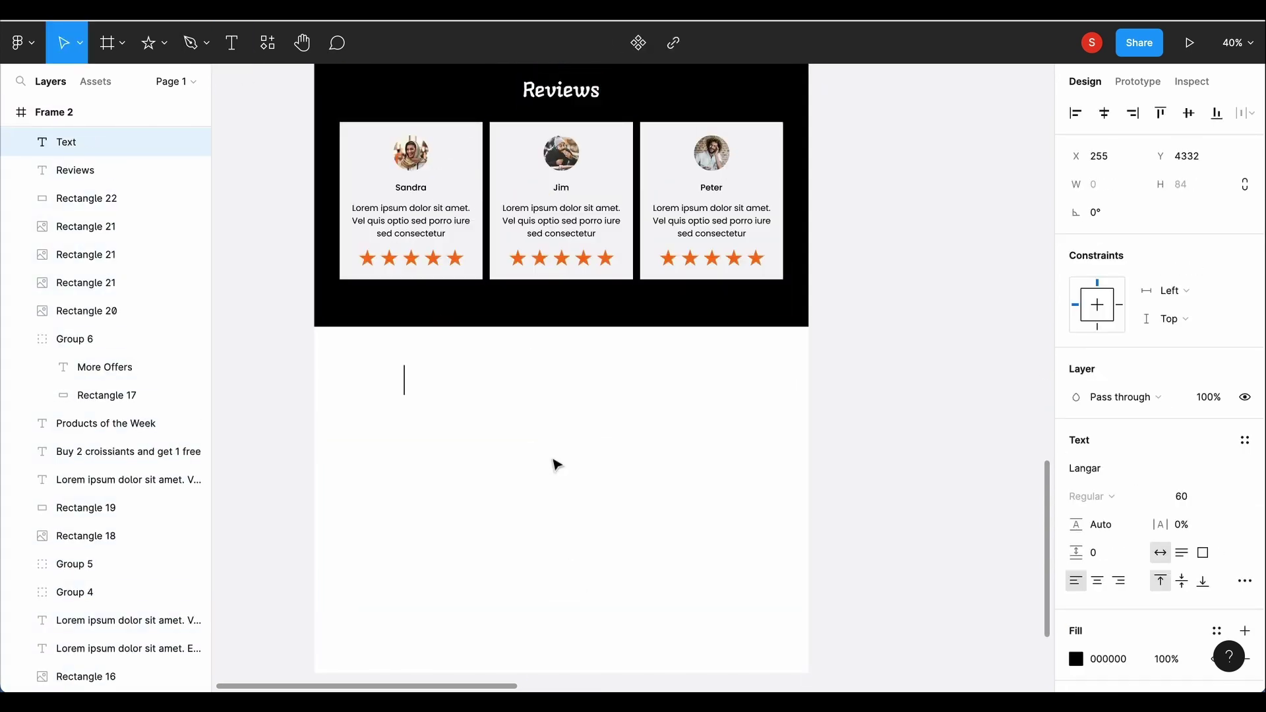
text(Our Blog)
scroll(331, 367, left, 2)
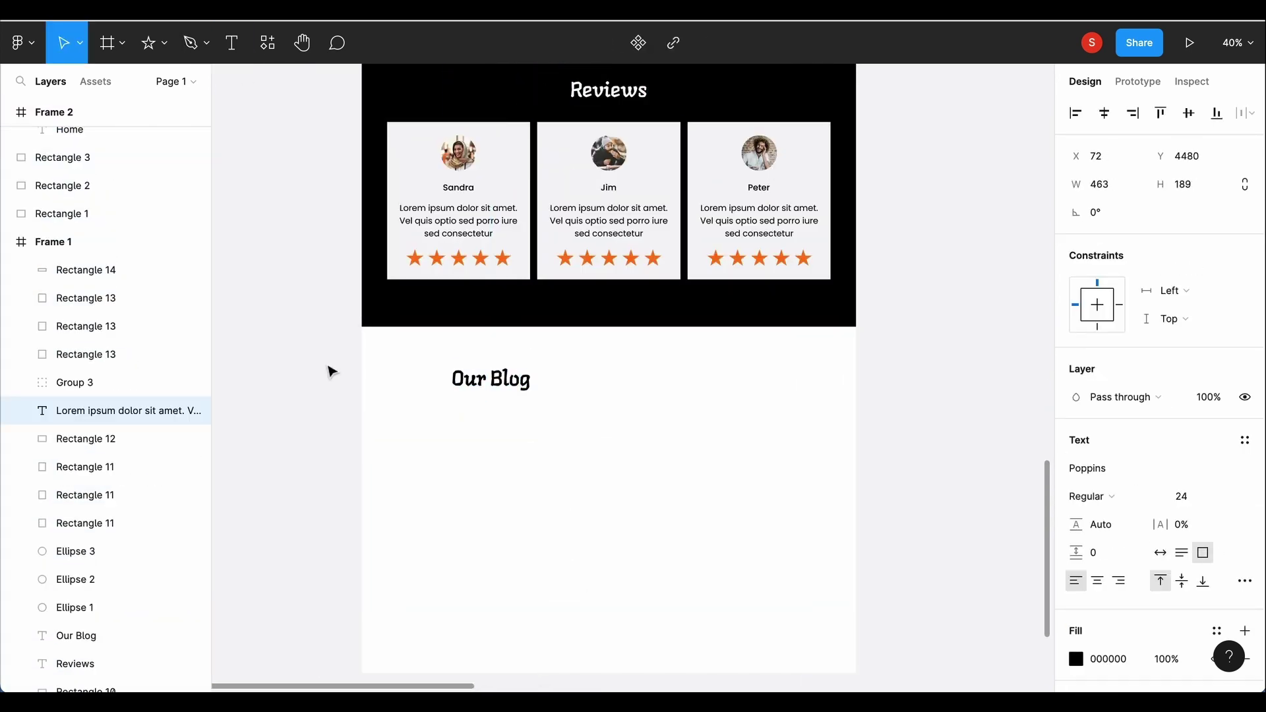
click(54, 112)
click(1220, 413)
click(496, 380)
drag(496, 380, 431, 383)
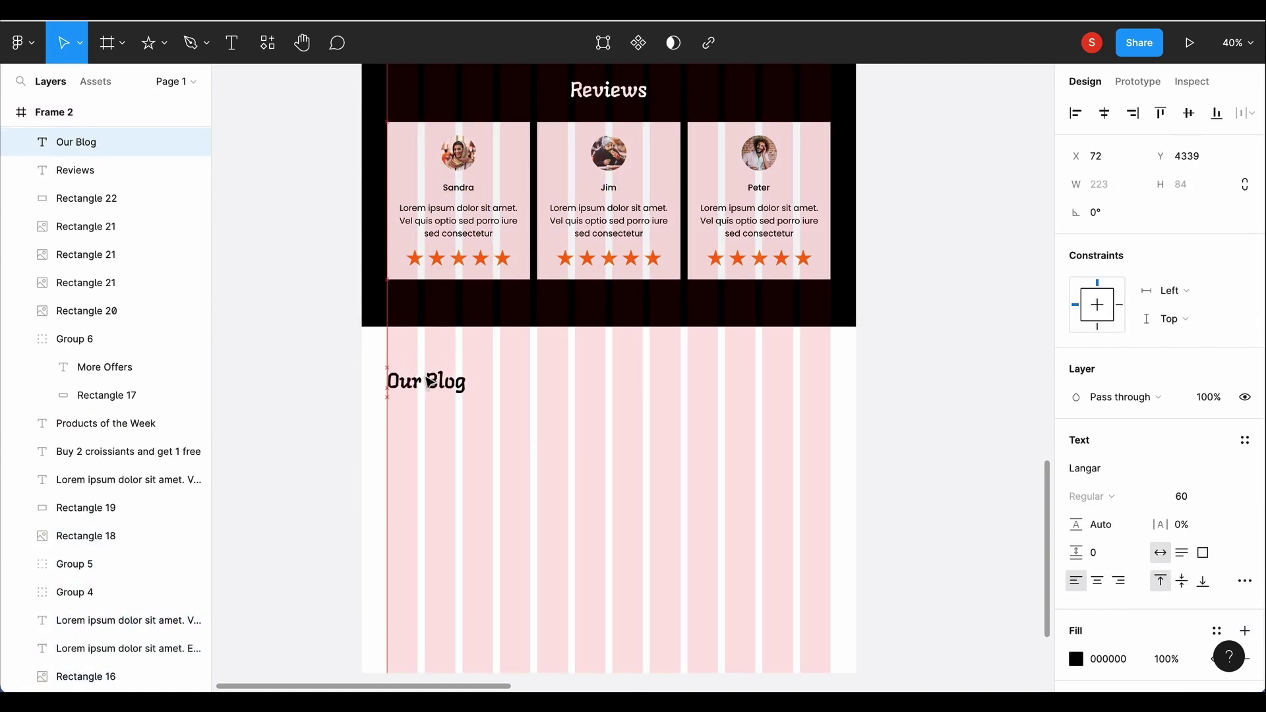
key(Return)
click(64, 46)
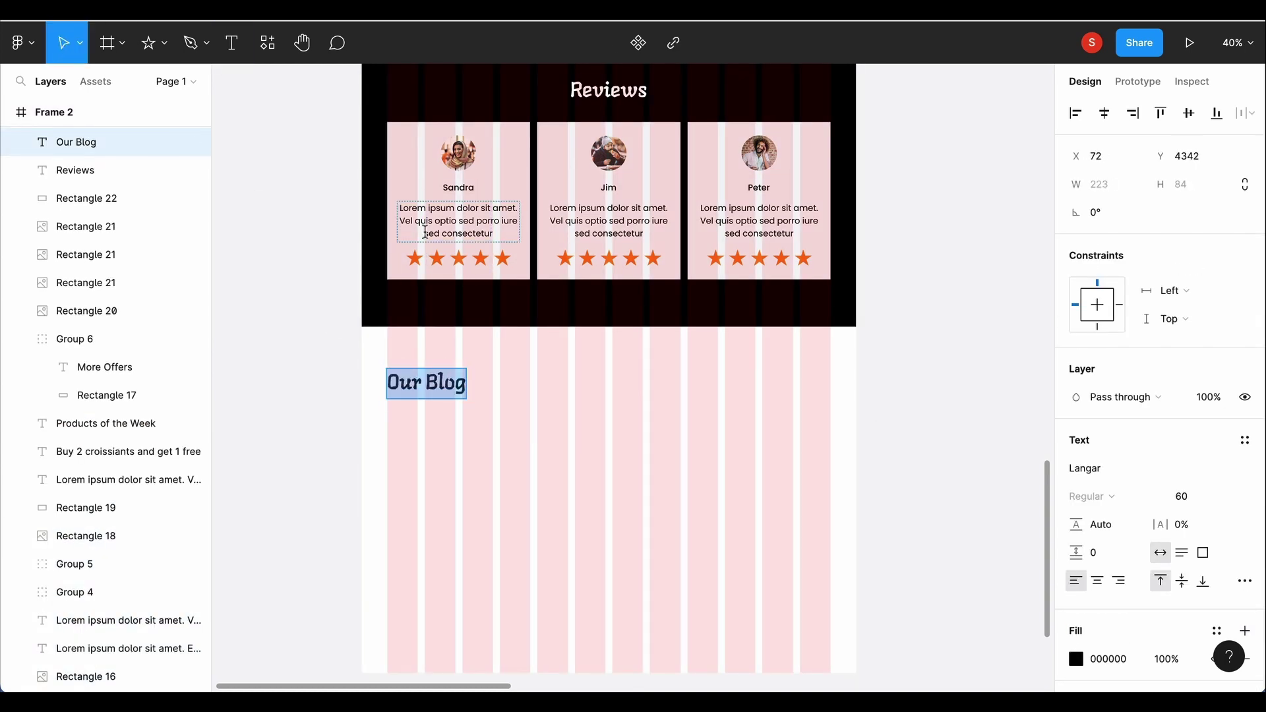
Step: Place a 405×254 lorem ipsum paragraph box below the Our Blog heading
double_click(458, 221)
key(t)
mouse_move(387, 411)
mouse_down()
mouse_move(512, 464)
mouse_move(478, 482)
mouse_move(531, 455)
mouse_up()
text(Lorem ipsum dolor sit amet. Vel perspiciatis internos rem voluptatum quia ut excepturi possimus est officia deleniti et quod galisum ea error sequi. Et quaerat dolor qui fuga facilis)
key(Escape)
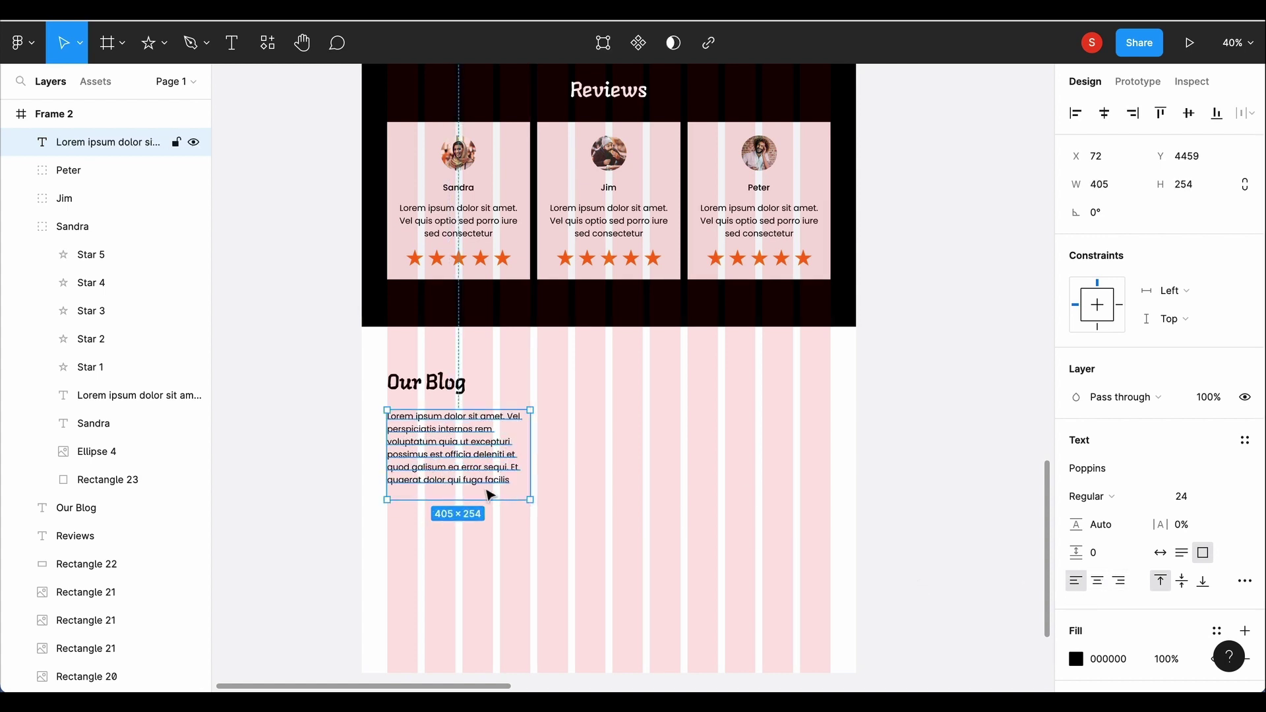
Step: Draw a grey image placeholder about 638×503 to the right of the blog paragraph
click(283, 264)
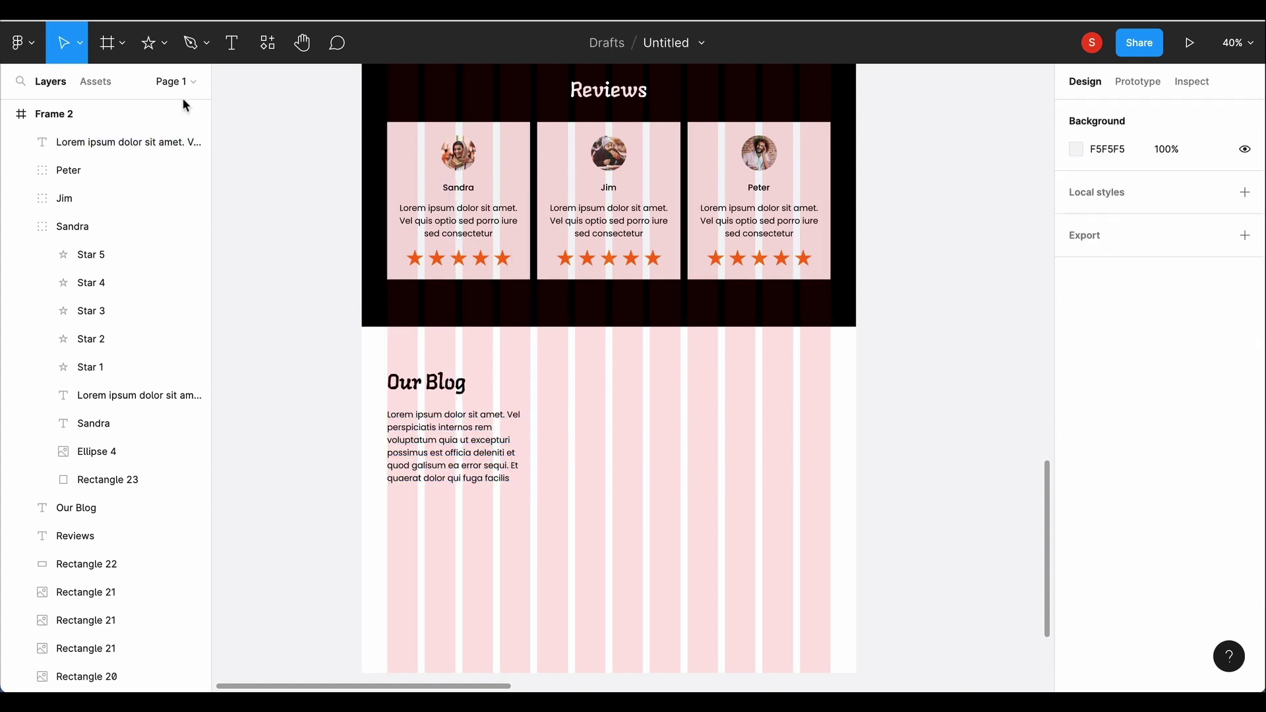
click(198, 44)
click(149, 42)
click(178, 85)
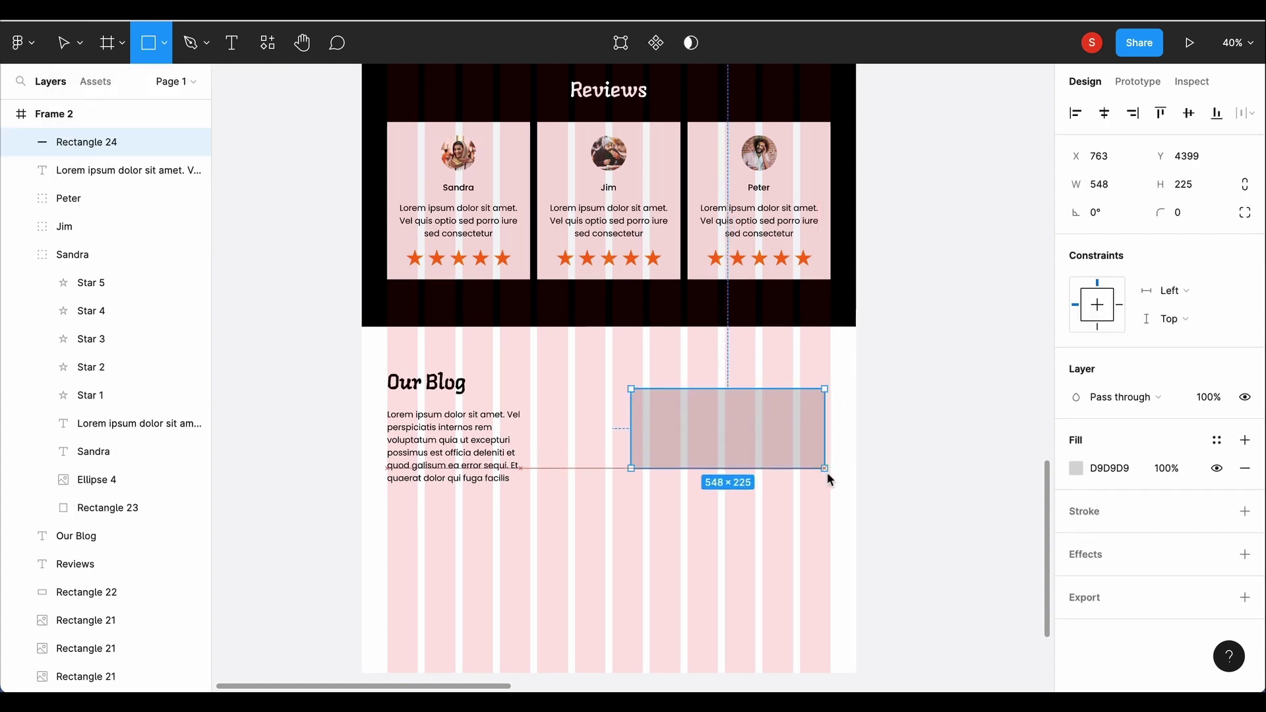
drag(627, 378, 826, 496)
drag(757, 439, 602, 421)
drag(717, 488, 717, 547)
drag(824, 454, 831, 454)
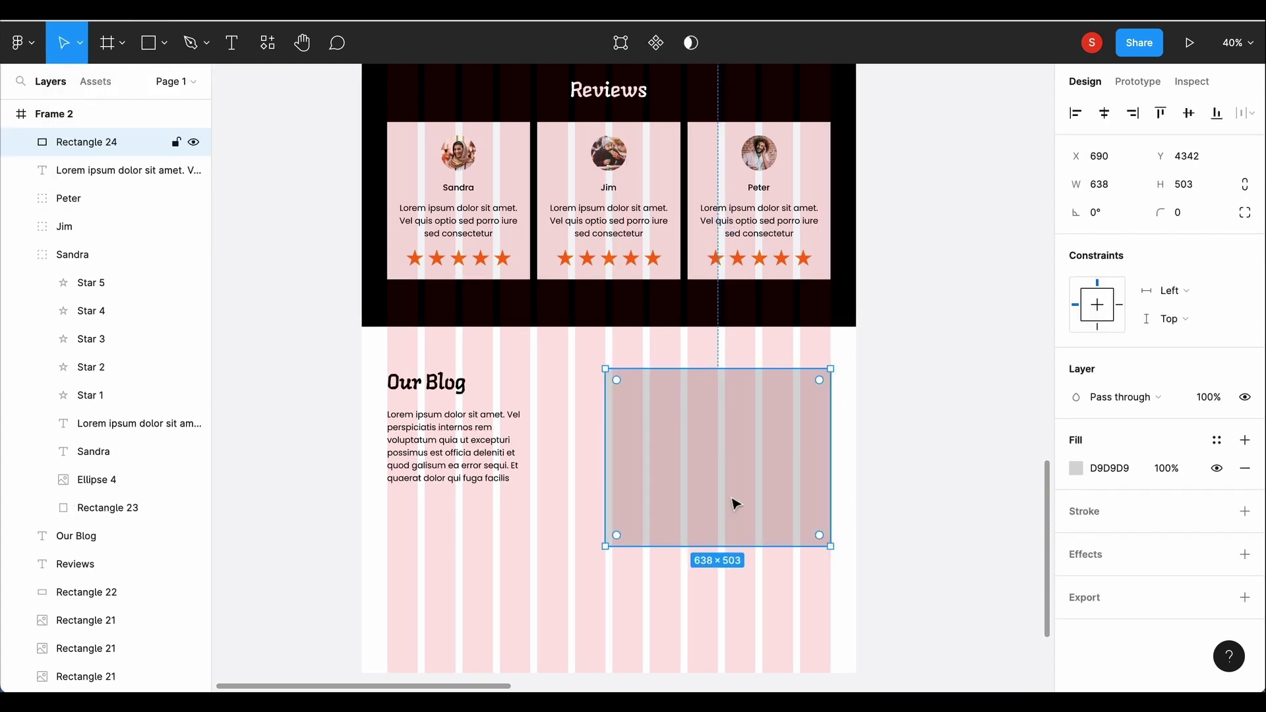
scroll(655, 553, up, 5)
scroll(520, 472, down, 5)
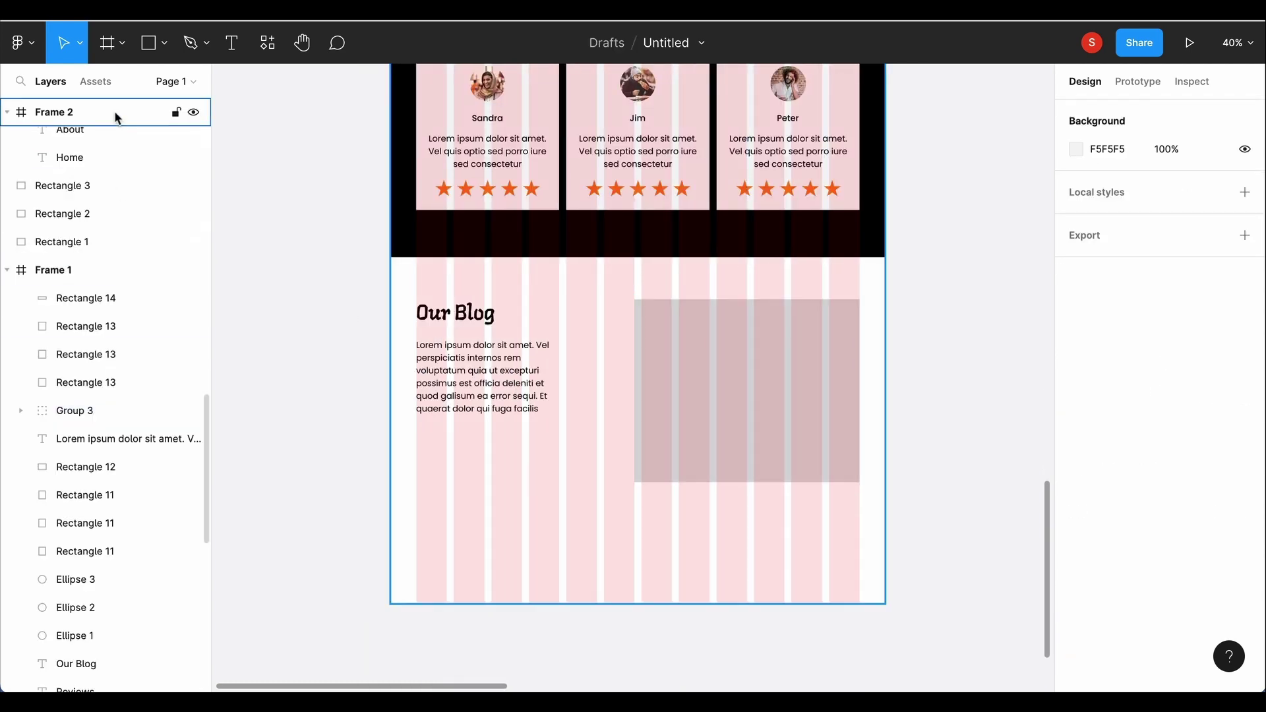
Step: Paste the orange Read More button below the paragraph and resize the placeholder to 638×518
click(113, 113)
click(509, 468)
key(ctrl+v)
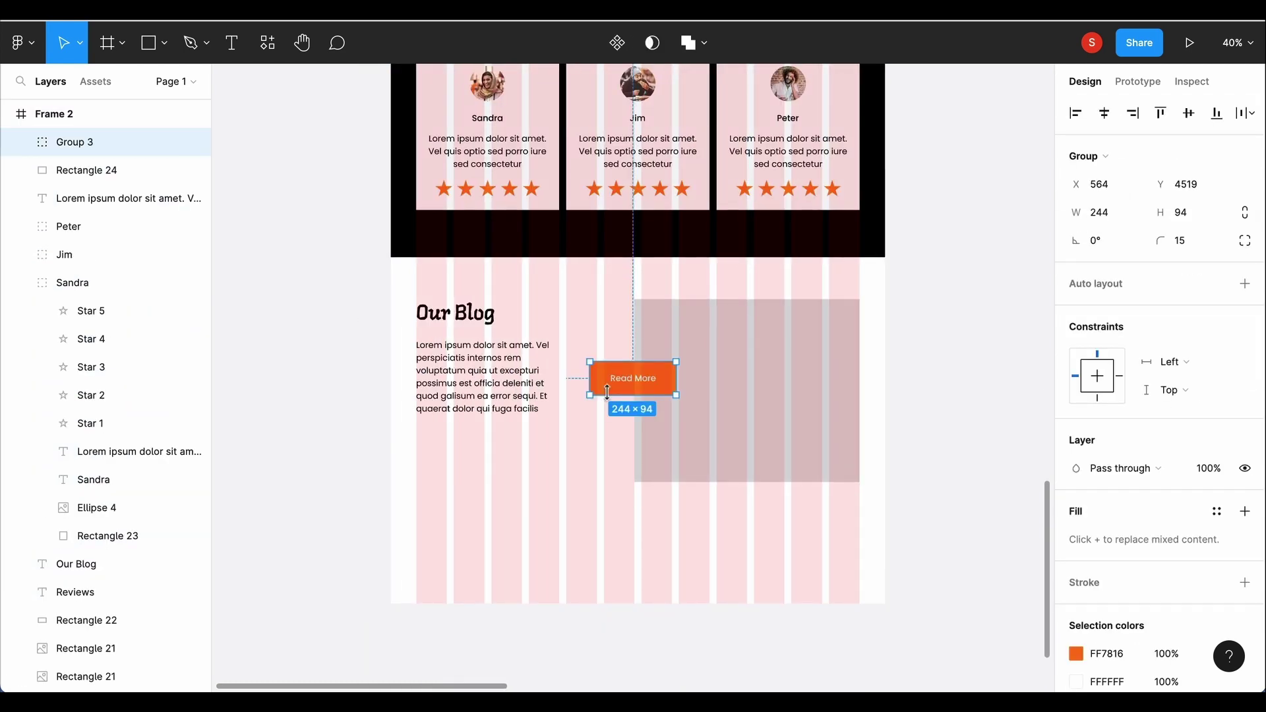
drag(628, 384, 449, 457)
click(778, 374)
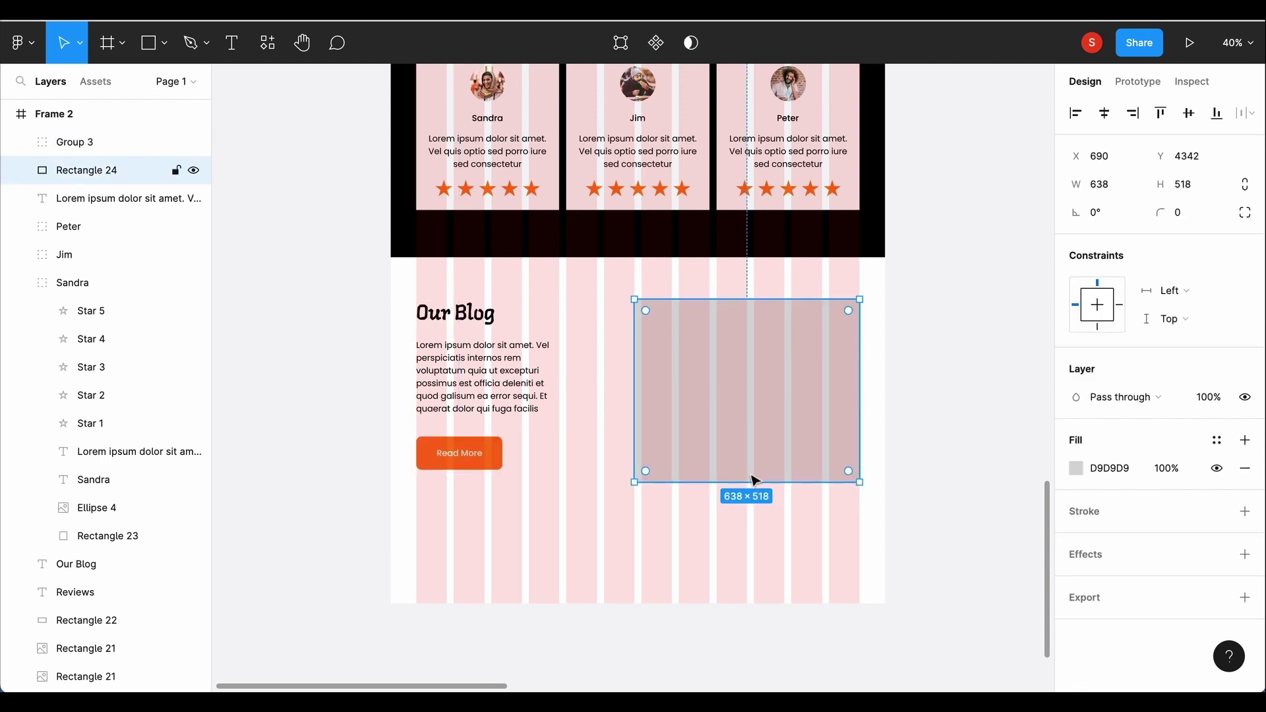
drag(751, 481, 749, 468)
click(659, 587)
Step: Draw a wide rectangle below the Our Blog section
scroll(659, 587, down, 2)
key(r)
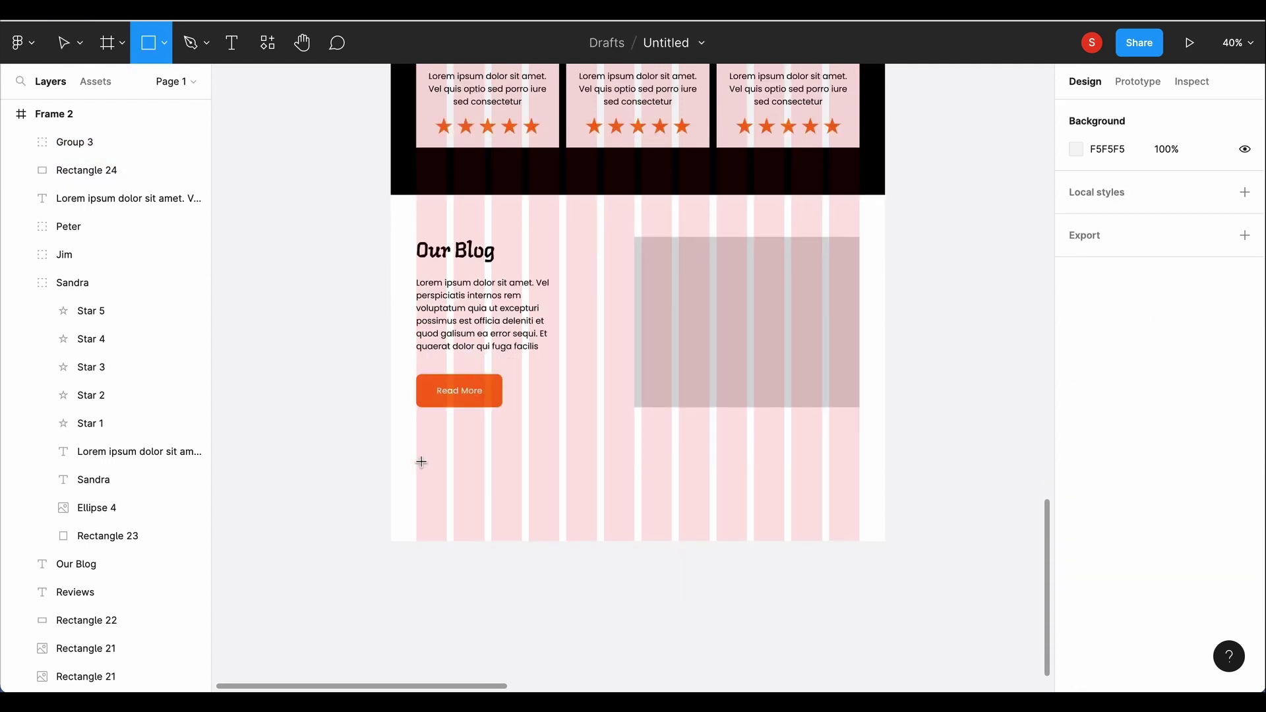
drag(416, 453, 860, 542)
Step: Make the wide gallery rectangle taller and split it into four boxes with the Split Shape plugin
key(Escape)
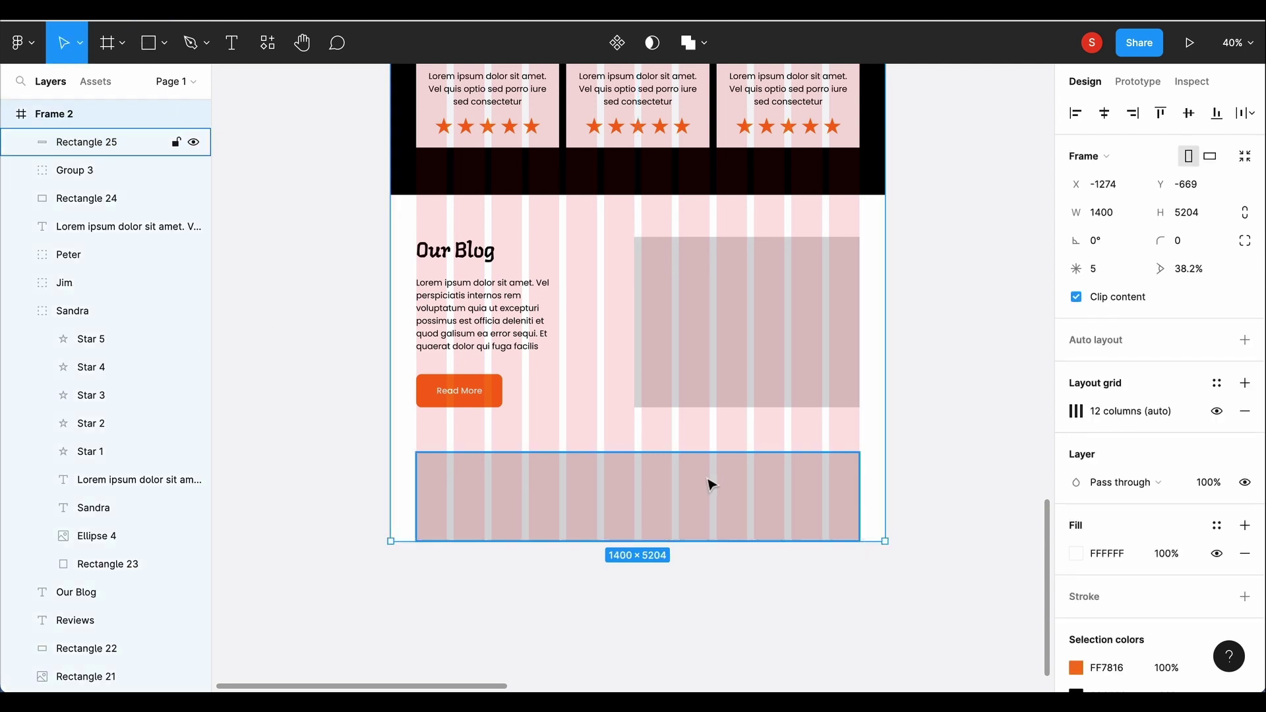
scroll(709, 483, down, 1)
drag(644, 520, 644, 602)
click(646, 521)
drag(647, 521, 646, 548)
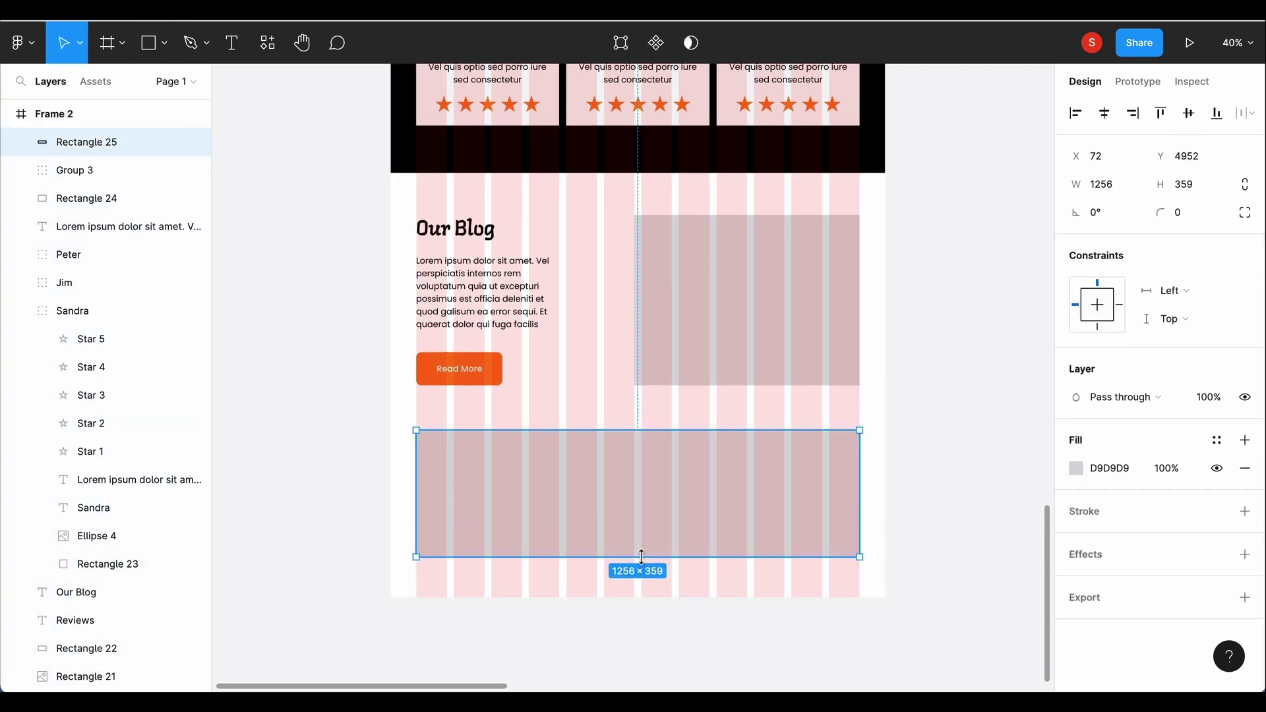
right_click(658, 524)
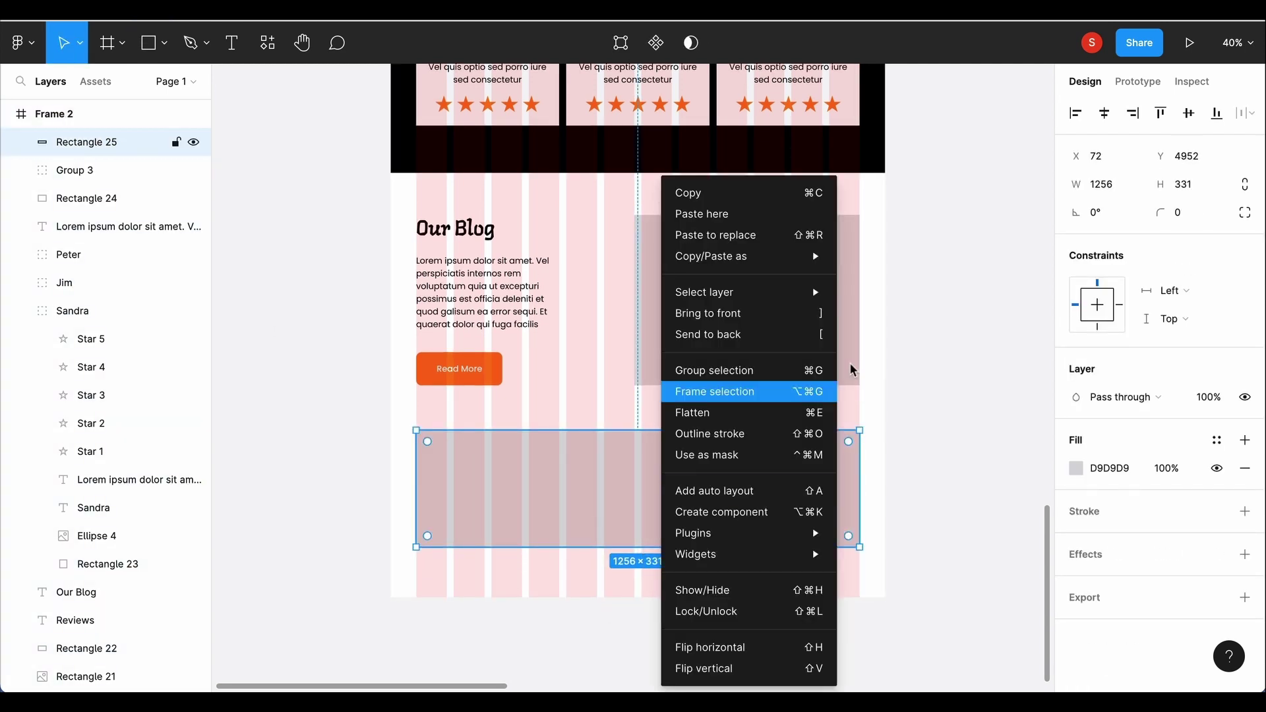
mouse_move(692, 533)
click(905, 298)
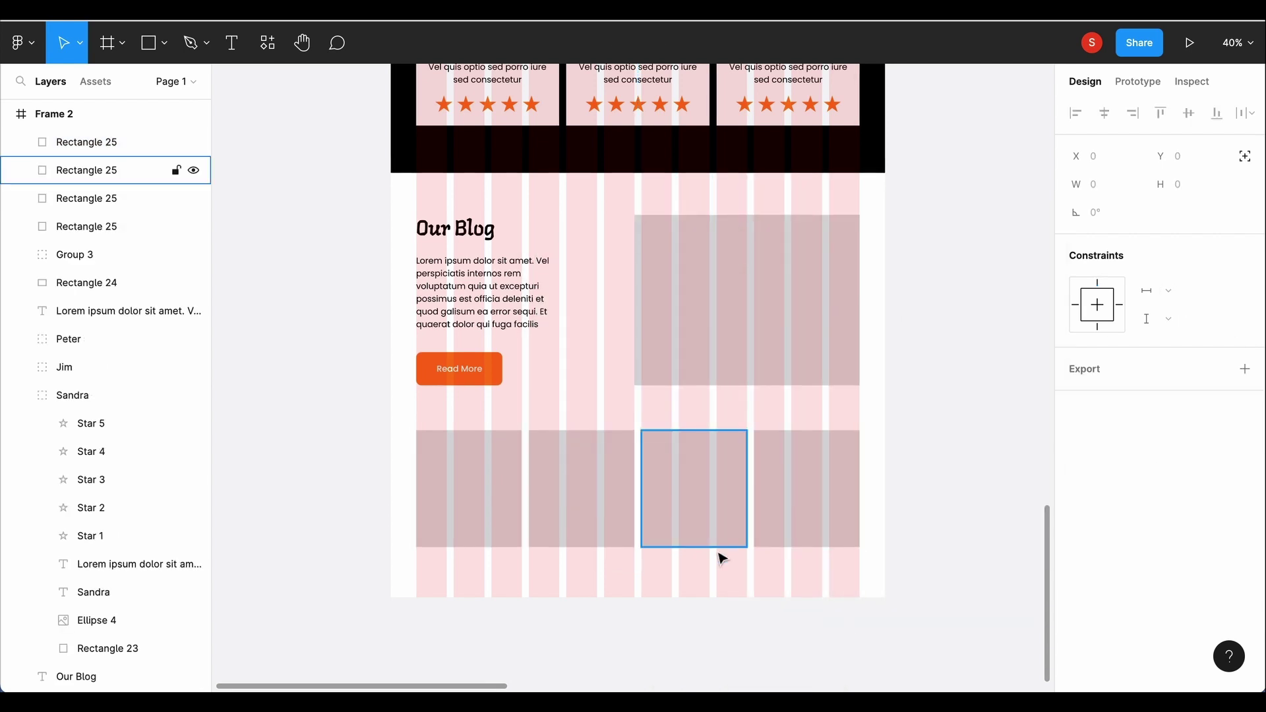
click(808, 495)
click(698, 319)
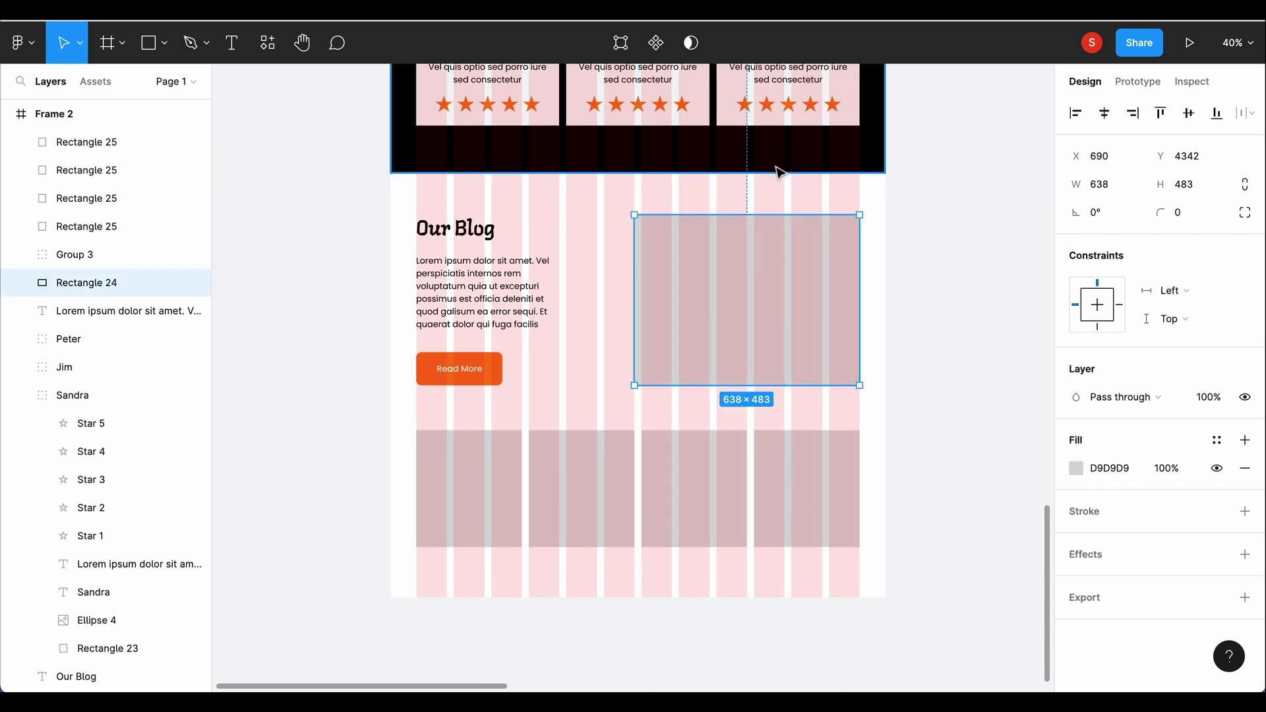
click(785, 431)
click(54, 114)
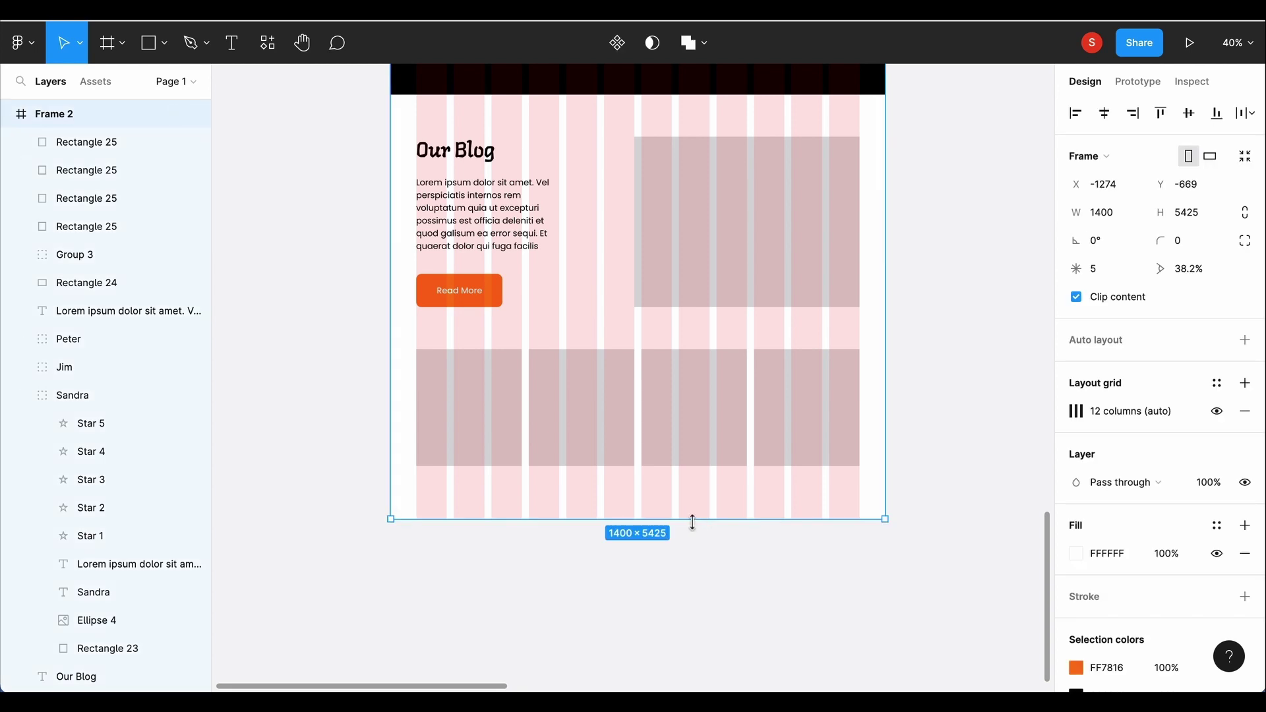
Step: Draw a 1256×370 rectangle across the frame bottom and hide the frame's layout grid
scroll(449, 688, right, 3)
key(r)
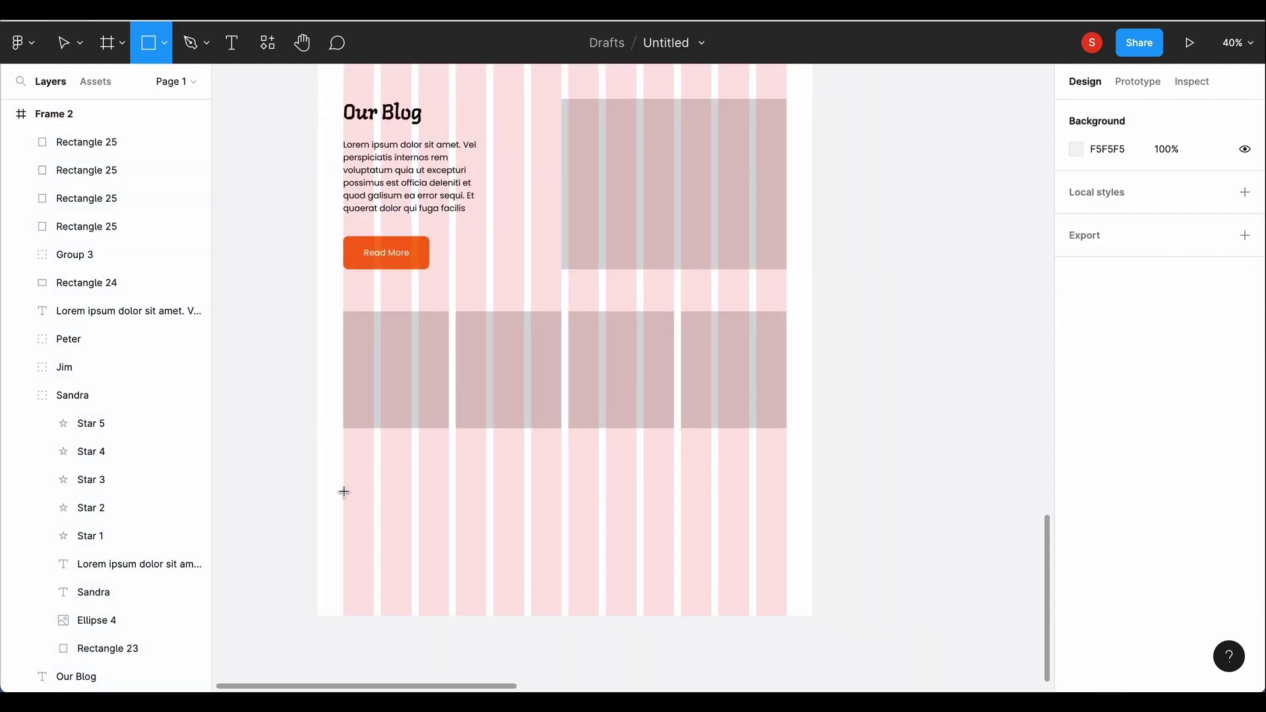
drag(343, 492, 786, 593)
drag(594, 574, 592, 600)
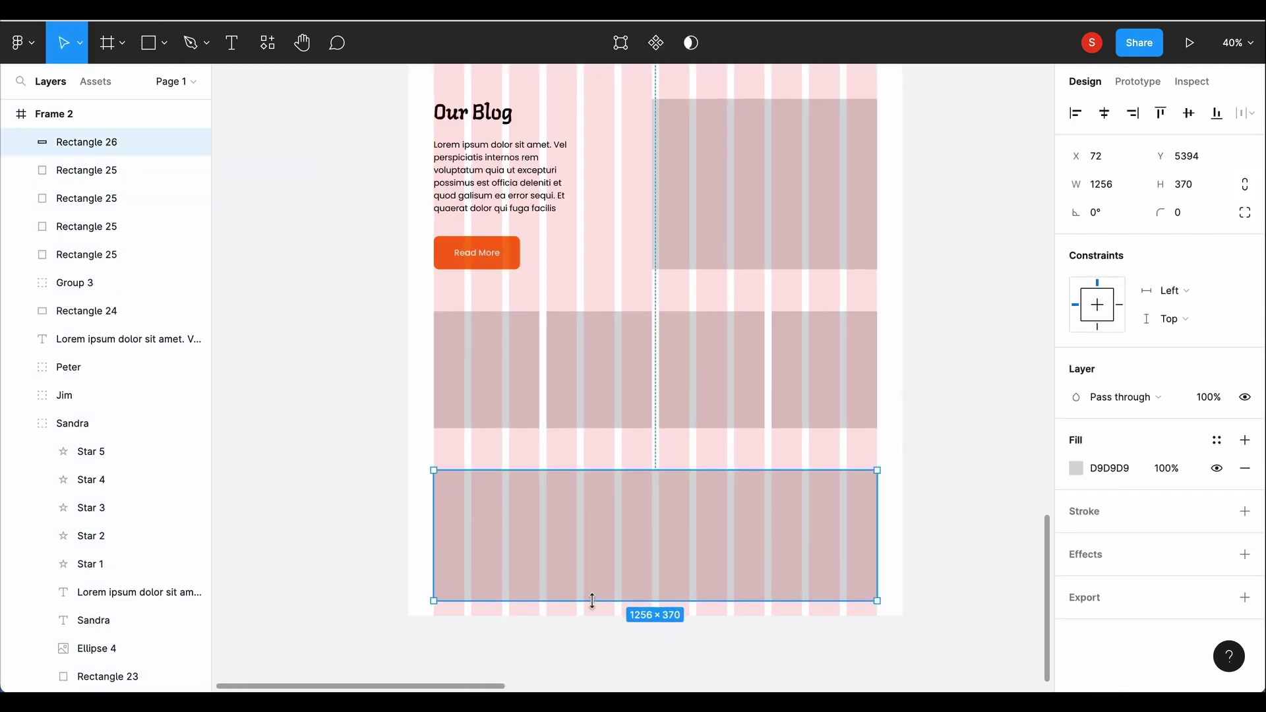
key(Escape)
click(1215, 410)
key(Escape)
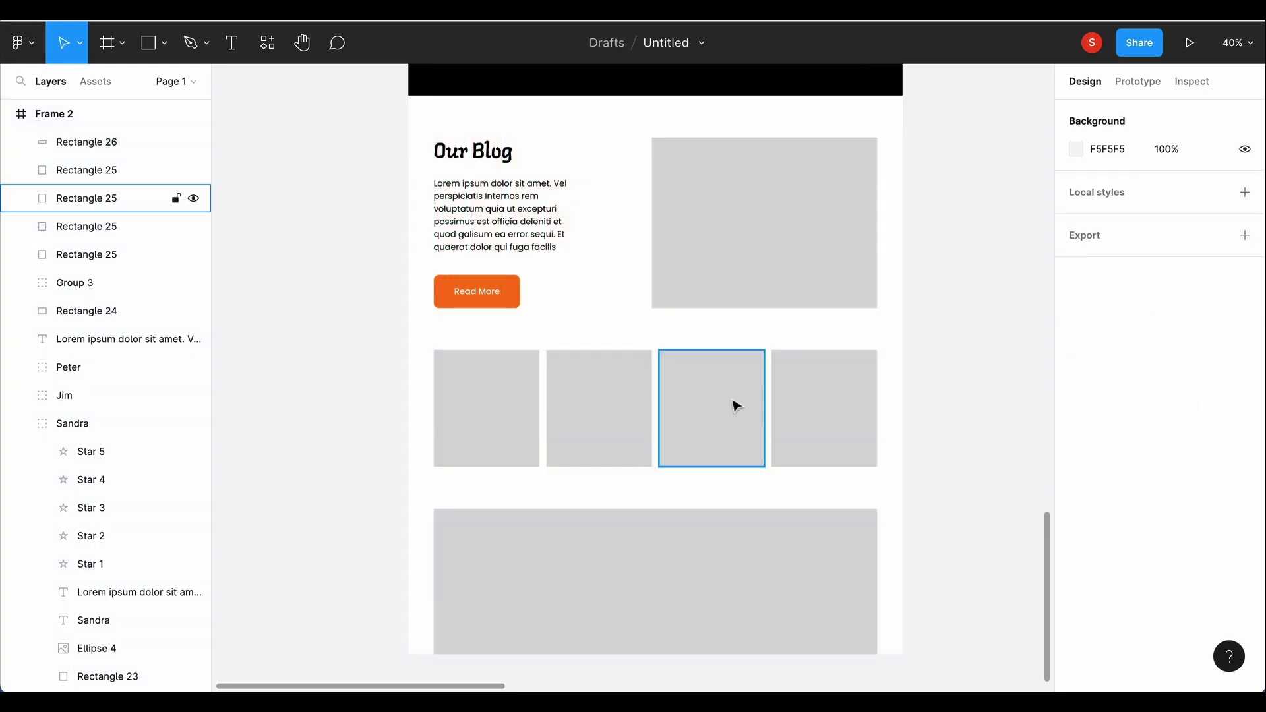
Step: Select the large blog image placeholder and launch the Pexels plugin
click(738, 264)
click(267, 43)
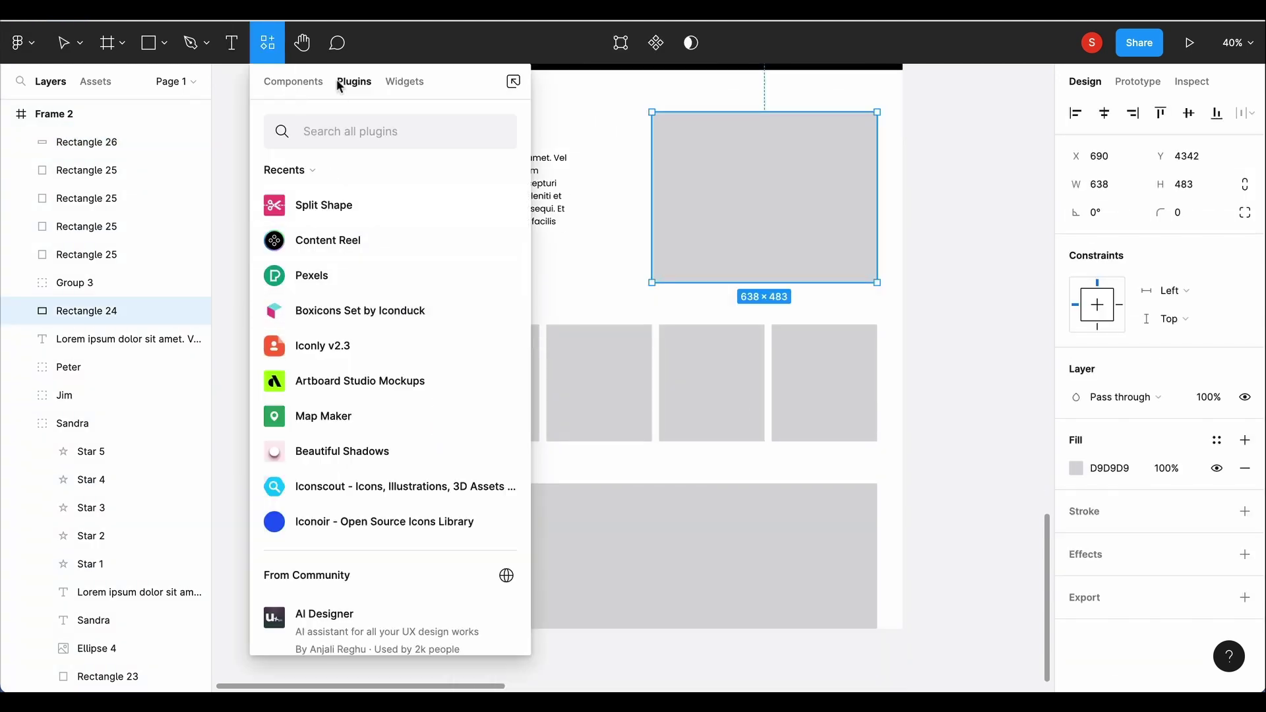
click(351, 282)
click(349, 326)
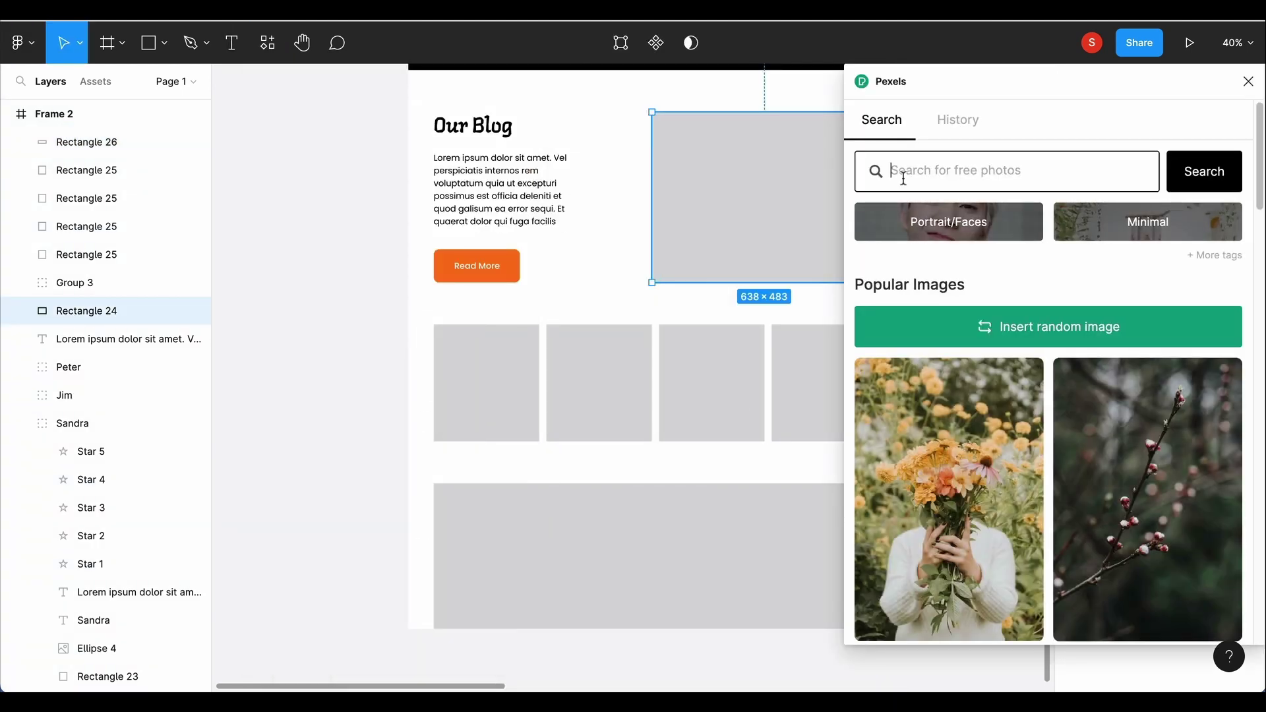
Step: Search Pexels for 'bakery blog' and fill the large placeholder with the café photo
text(bakery blog)
key(Return)
scroll(1136, 559, down, 1)
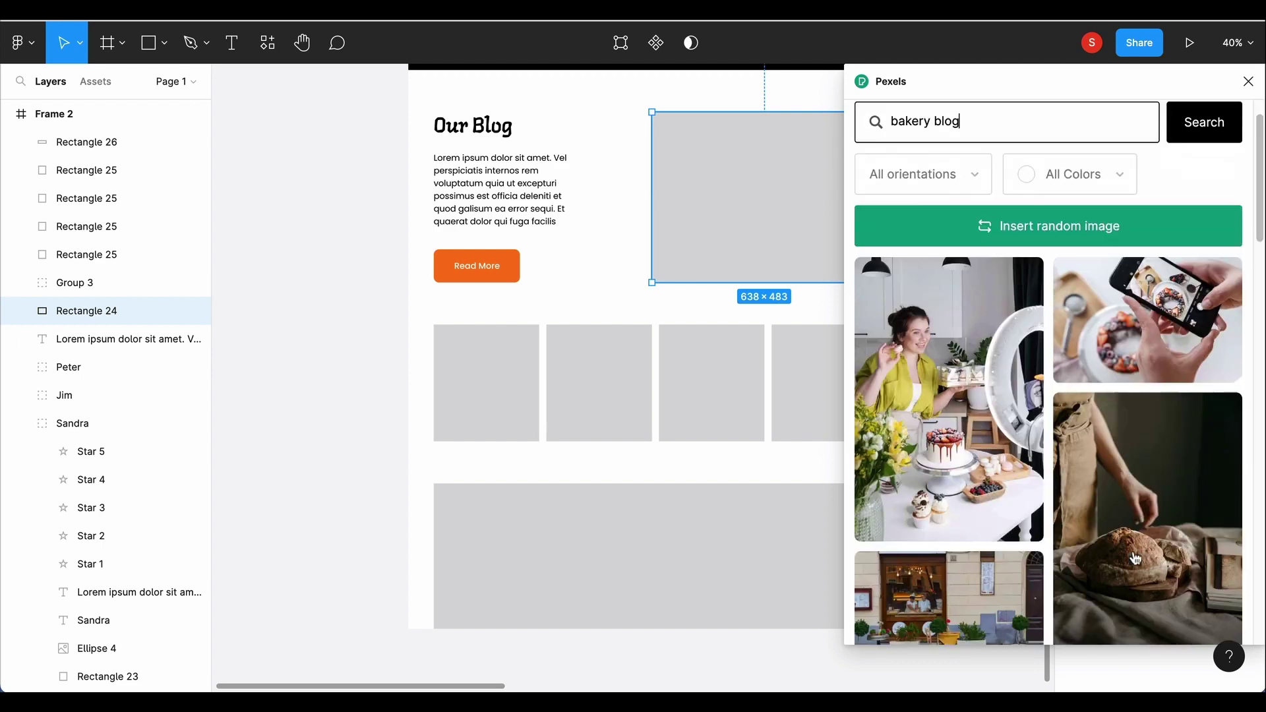
scroll(1136, 559, down, 4)
scroll(1135, 558, up, 4)
scroll(1135, 559, down, 5)
scroll(1136, 559, down, 5)
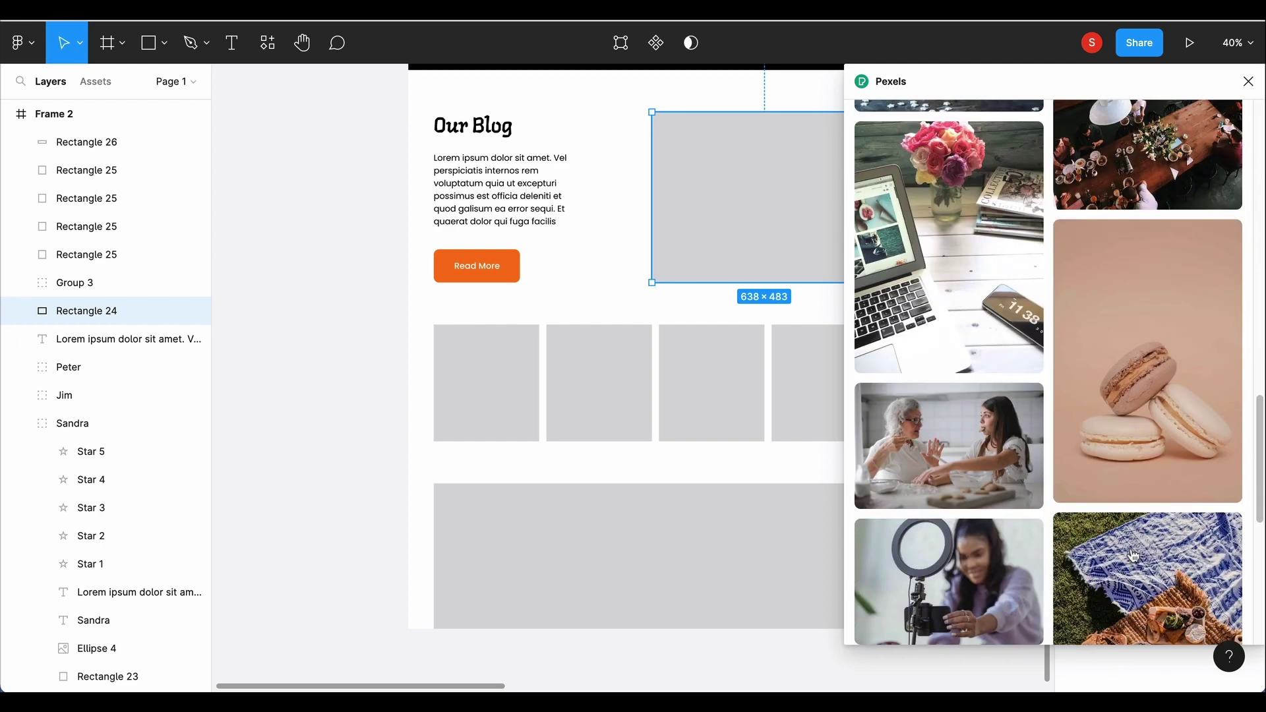
scroll(1153, 395, up, 2)
click(1171, 249)
Step: Fill the first box with the bakery shop photo and the second with the kneading photo
click(87, 254)
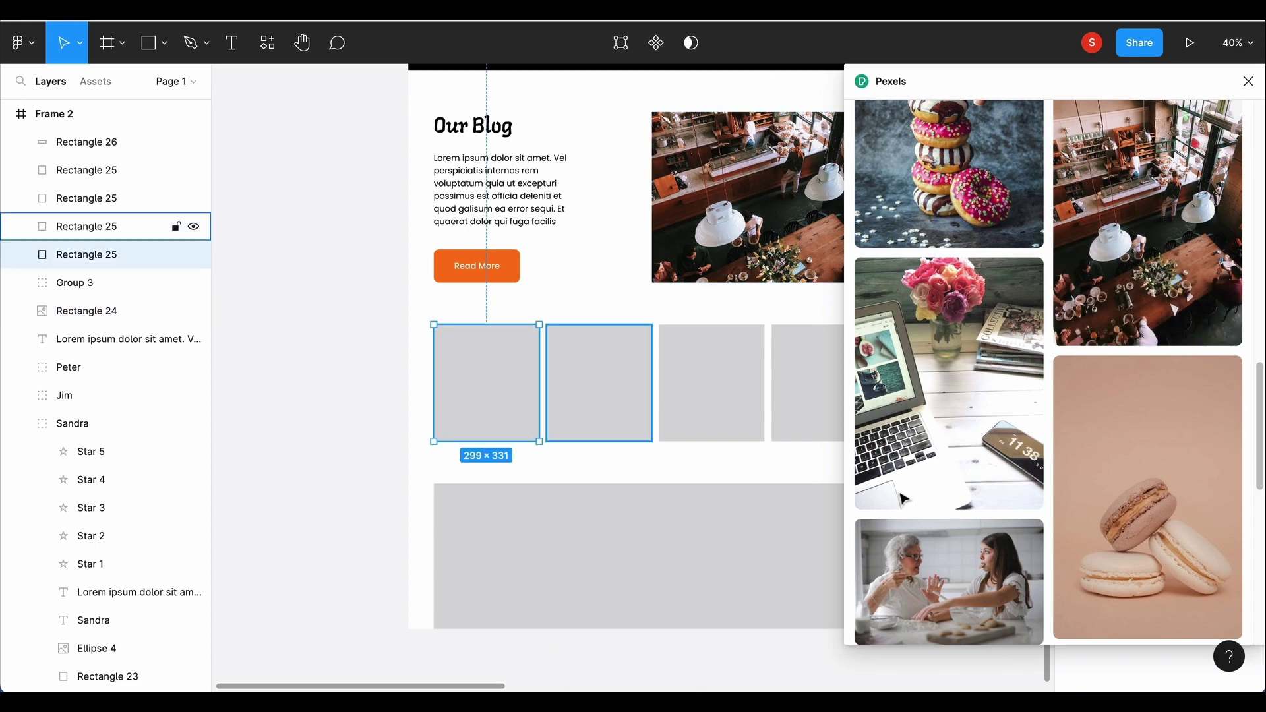
scroll(995, 522, down, 5)
scroll(995, 522, down, 3)
scroll(995, 522, down, 5)
scroll(989, 519, down, 3)
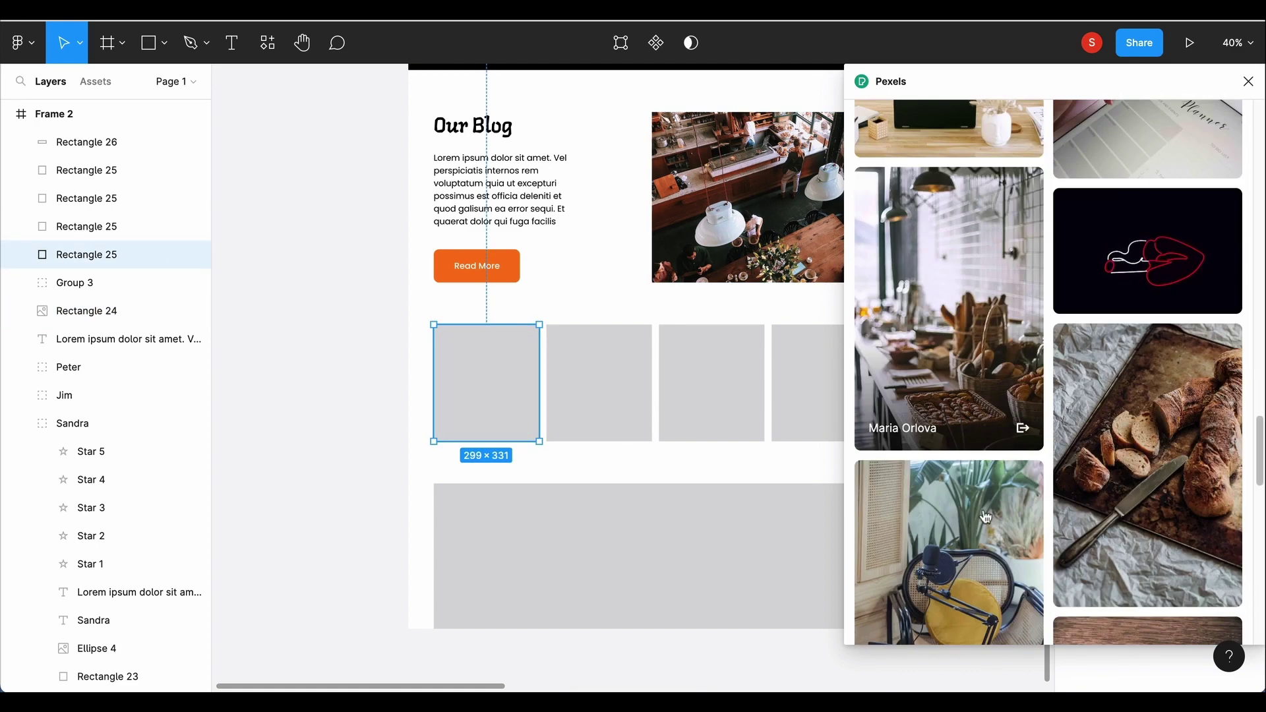
click(909, 366)
scroll(1014, 537, down, 5)
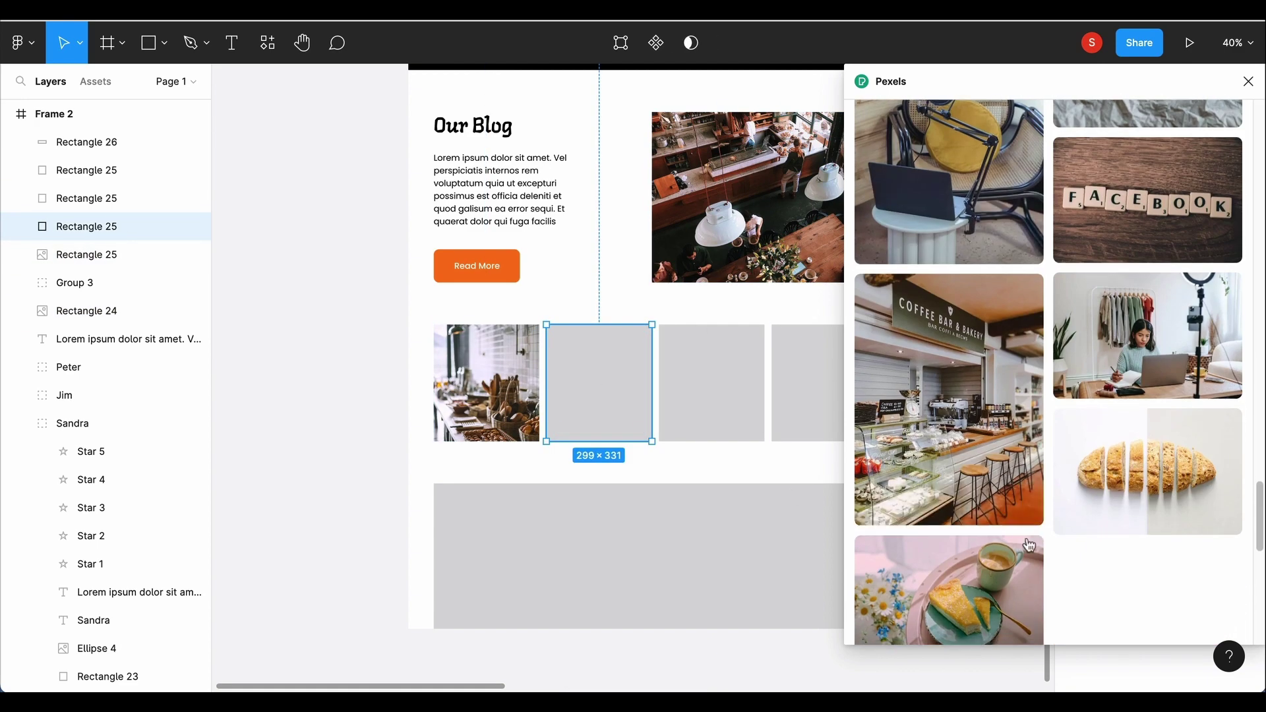
scroll(1009, 532, down, 2)
scroll(1006, 527, down, 5)
scroll(1006, 528, down, 5)
scroll(1007, 527, down, 5)
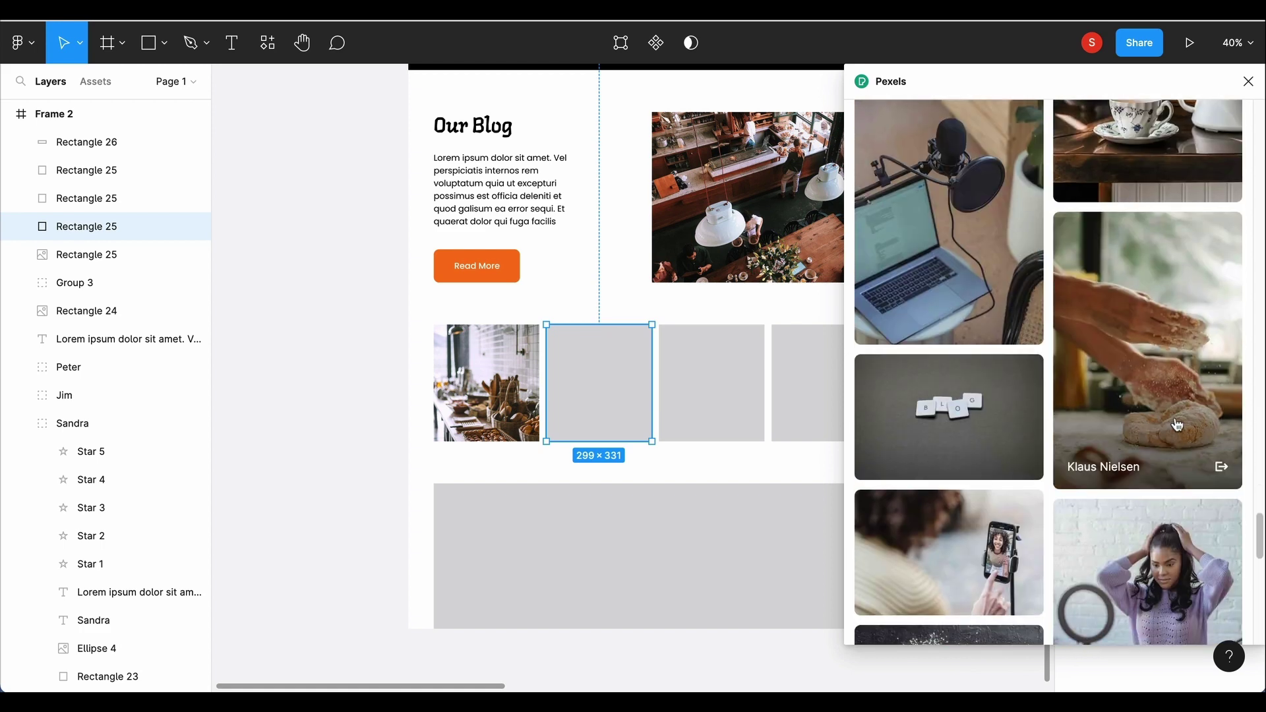
click(1148, 297)
Step: Fill the third box with churros, the fourth with bread, and swap the first to dough-rolling
click(697, 415)
scroll(950, 547, down, 1)
click(950, 547)
scroll(1065, 511, down, 5)
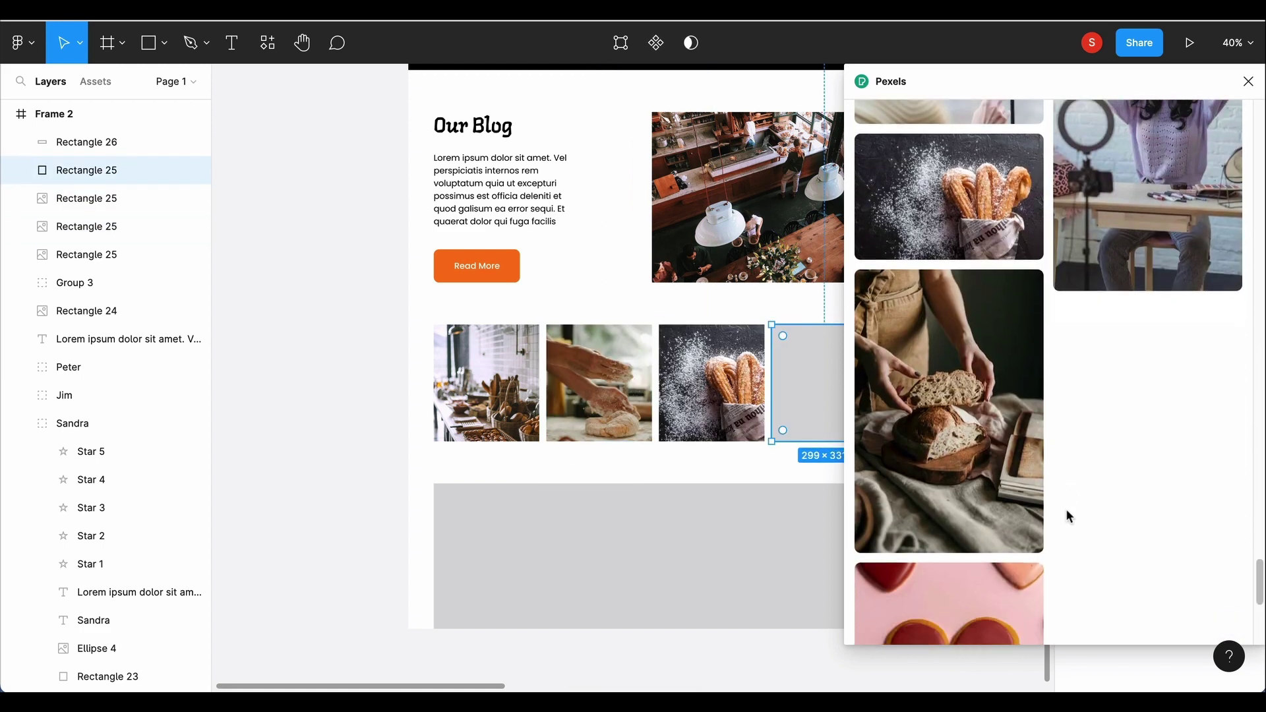
click(948, 460)
scroll(978, 571, down, 5)
scroll(978, 567, down, 2)
scroll(978, 565, down, 3)
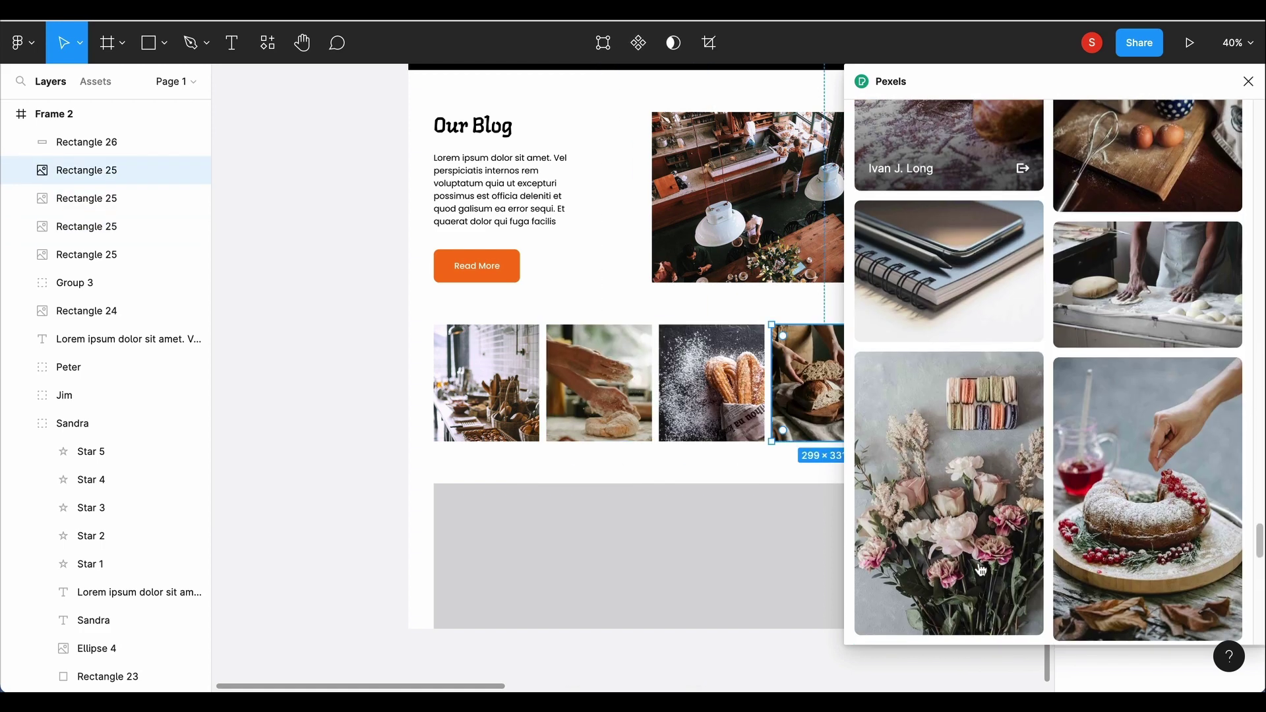
click(485, 382)
click(1125, 305)
Step: Close Pexels and set the wide bottom rectangle's fill to black 000000
click(1248, 81)
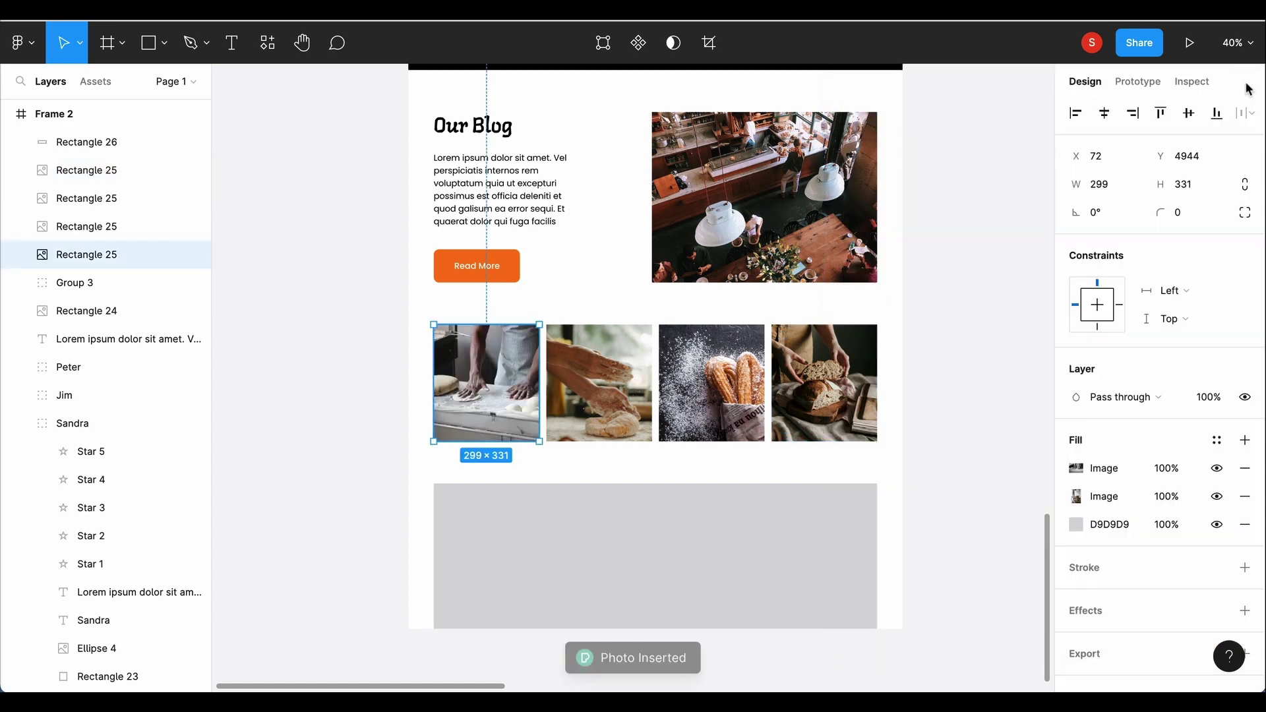
click(725, 593)
click(1075, 468)
click(864, 605)
Step: Stretch the black band to span the full frame width
click(1041, 237)
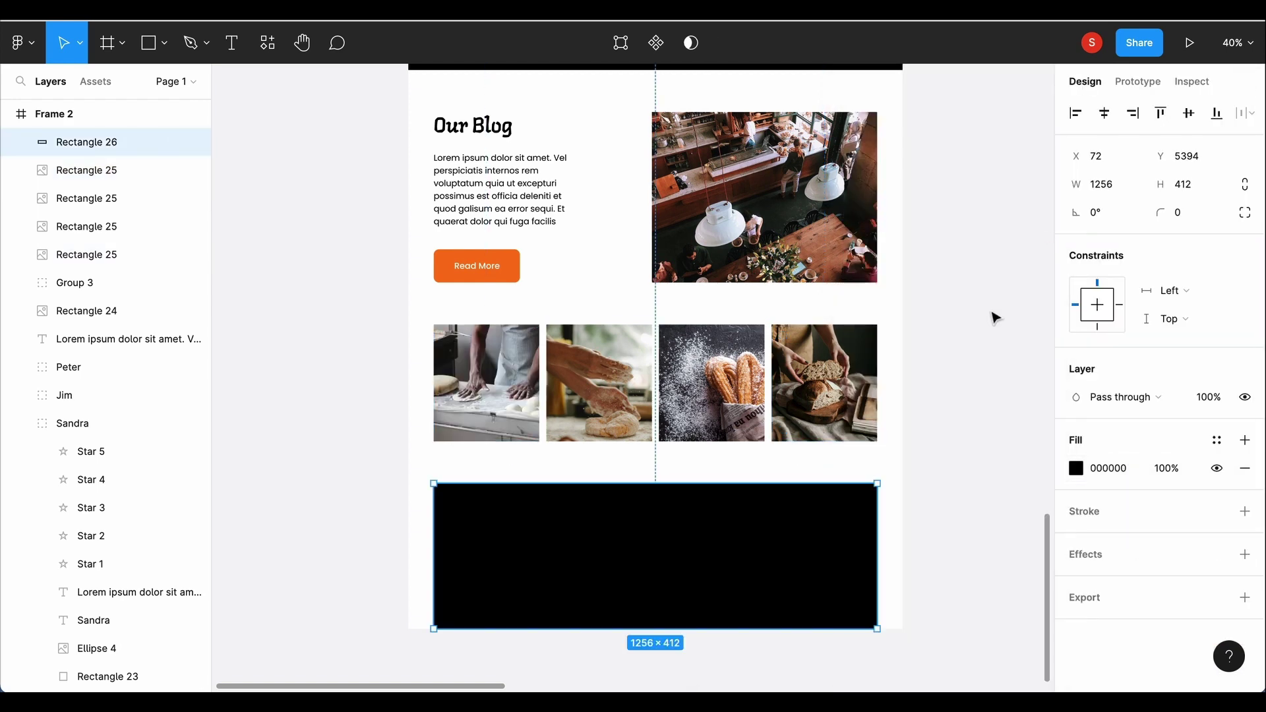
drag(436, 527, 410, 528)
drag(877, 546, 903, 546)
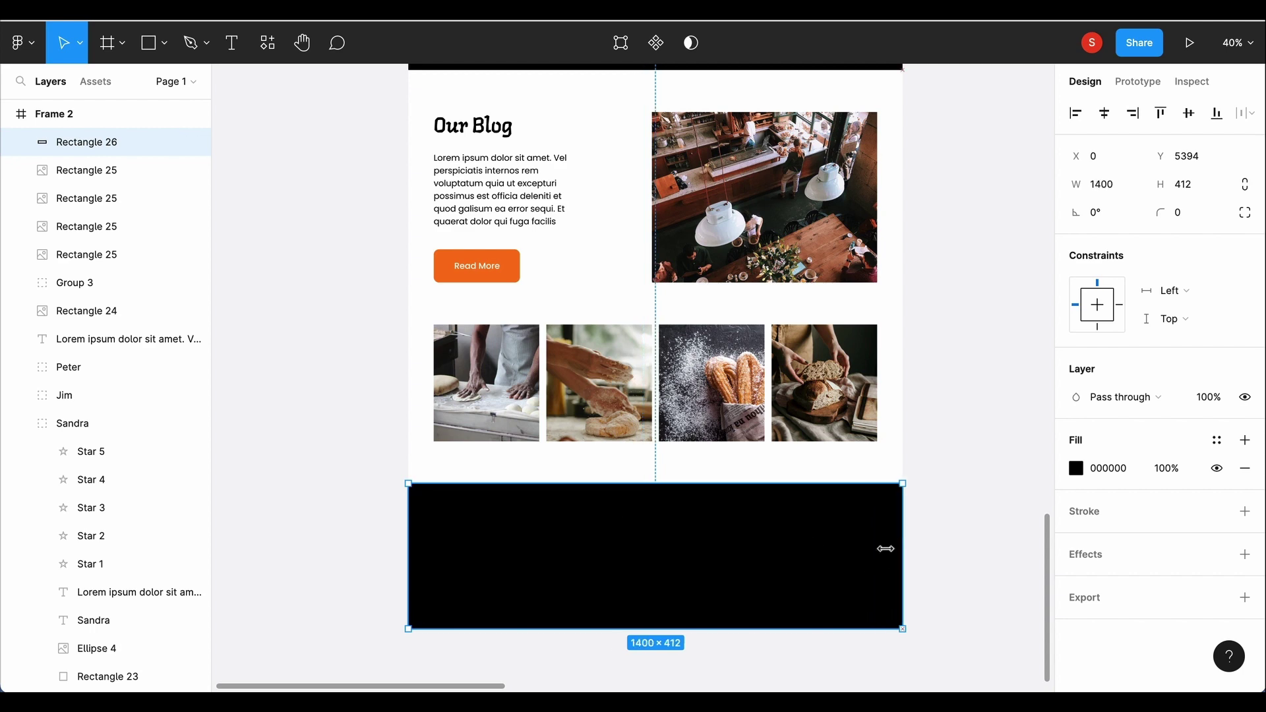
drag(787, 629, 787, 596)
key(Escape)
scroll(655, 329, down, 2)
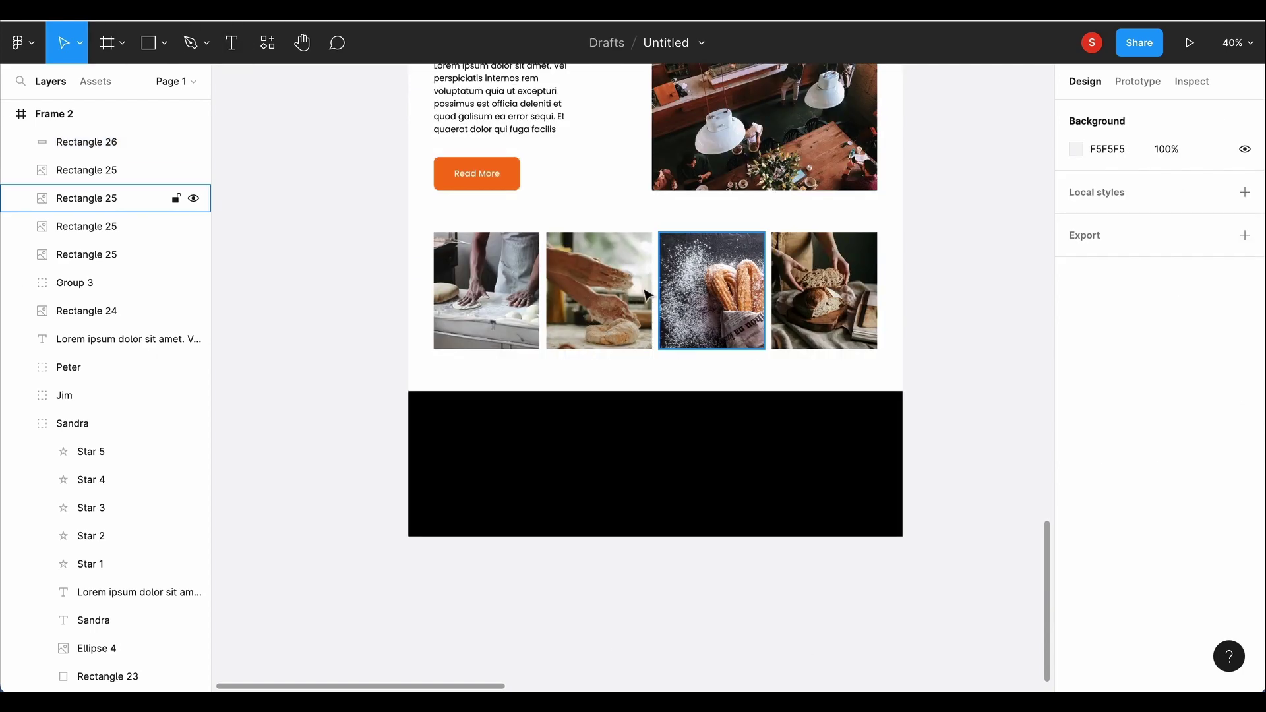
Step: Add the white Langar 60 heading 'Subscribe to our Newsletter, Discount and Promotion' on the band
click(472, 135)
scroll(656, 330, down, 3)
click(232, 43)
click(587, 341)
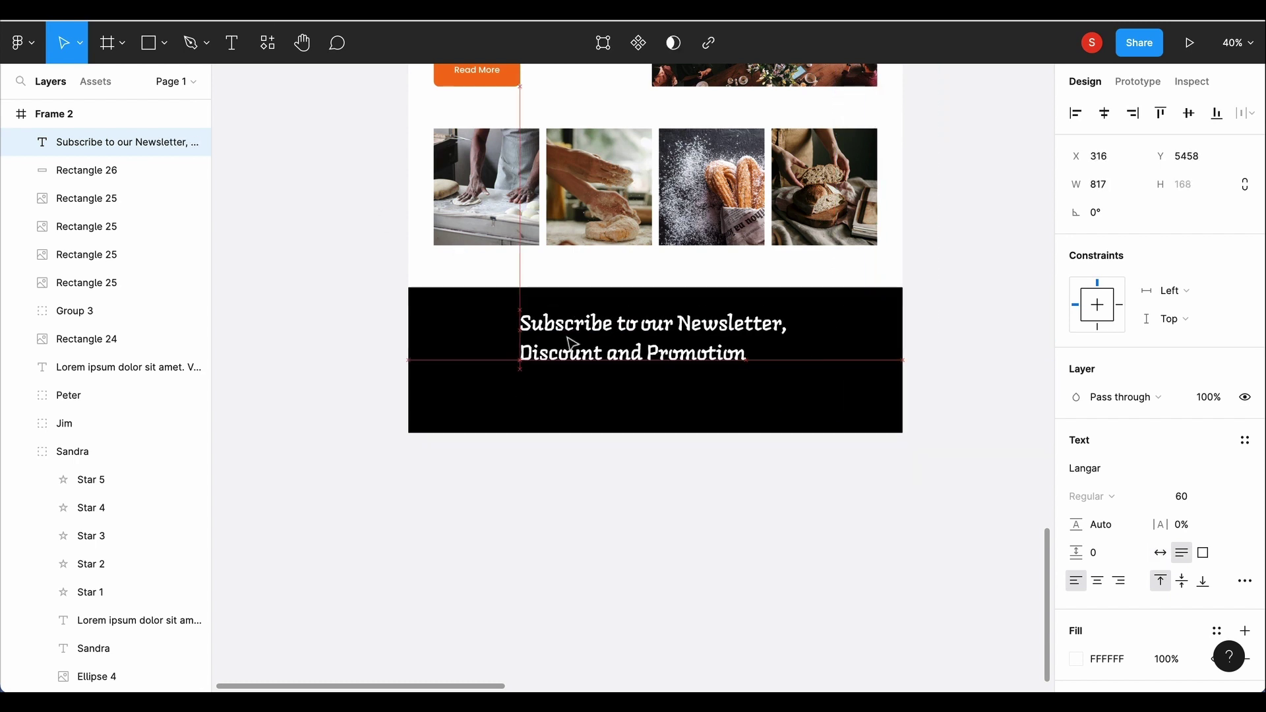
Step: Extend the page frame downward and make the black band taller, to 1400×462
click(54, 113)
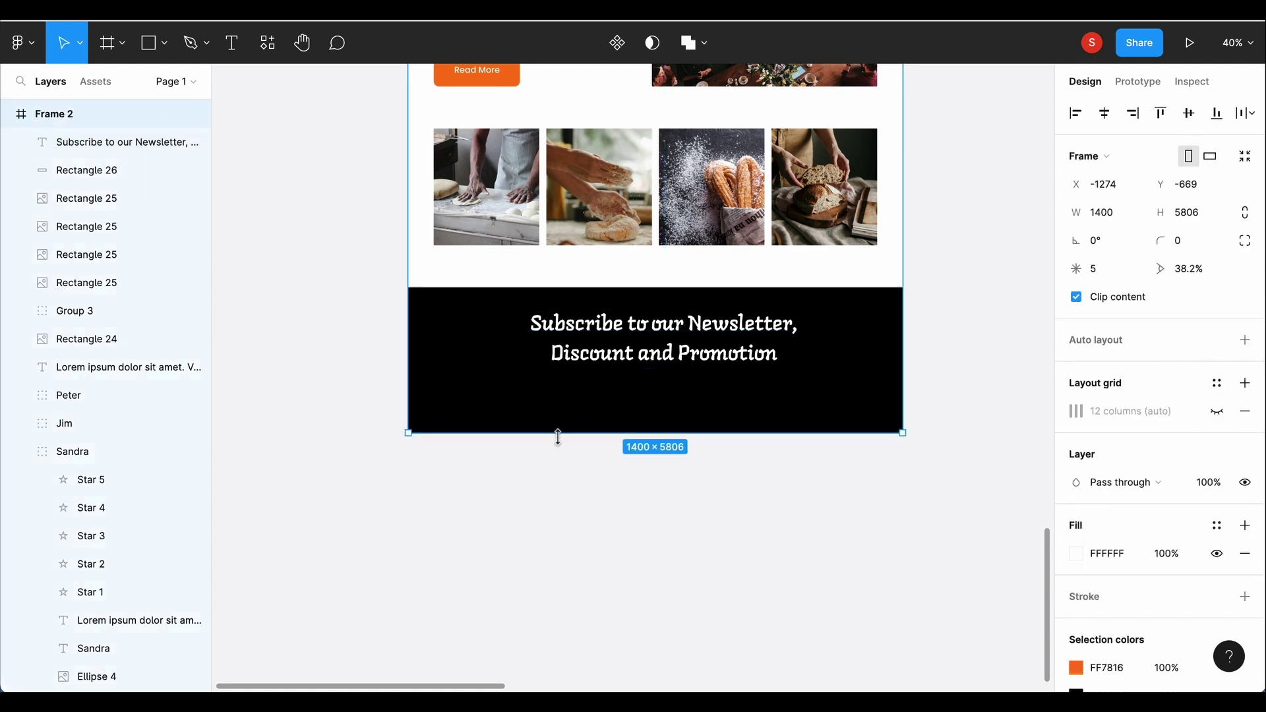
mouse_move(558, 433)
mouse_down()
mouse_move(552, 465)
mouse_move(613, 464)
mouse_up()
click(637, 346)
click(603, 412)
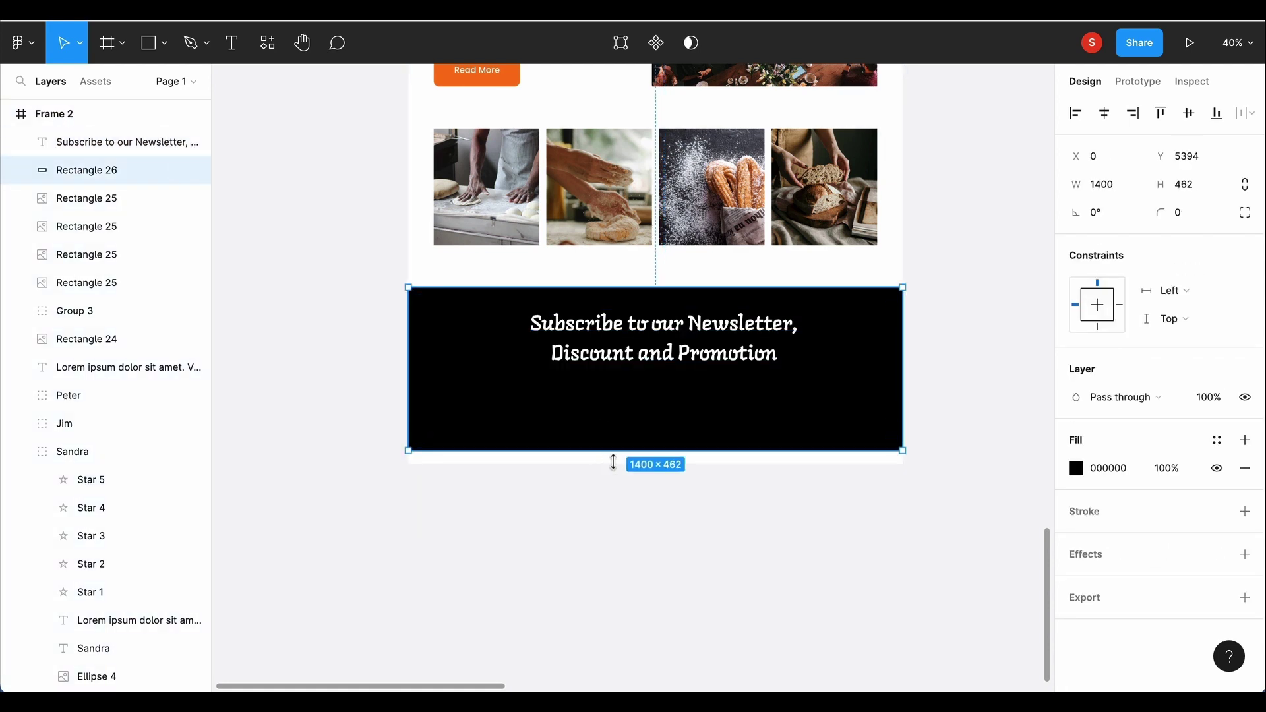
scroll(659, 330, up, 4)
Step: Draw the email field rectangle inside the black newsletter band
scroll(659, 329, down, 3)
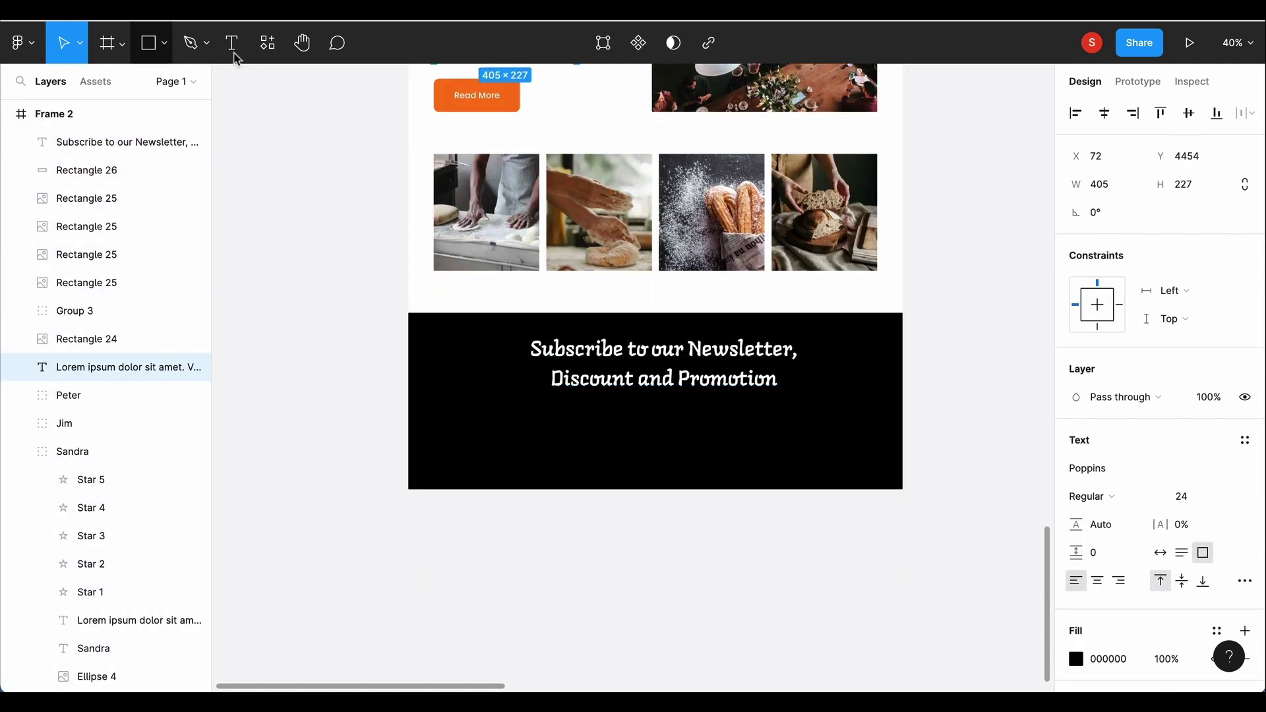
key(t)
click(476, 416)
text(Enter your email)
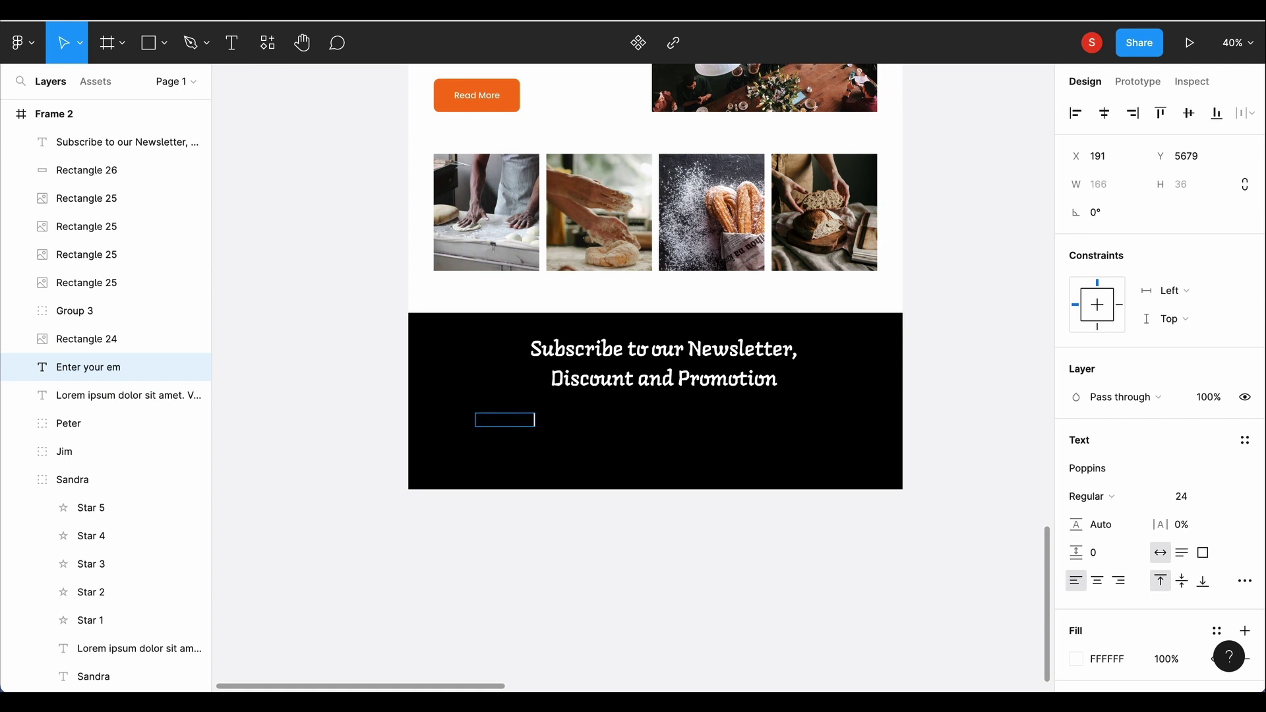
click(515, 430)
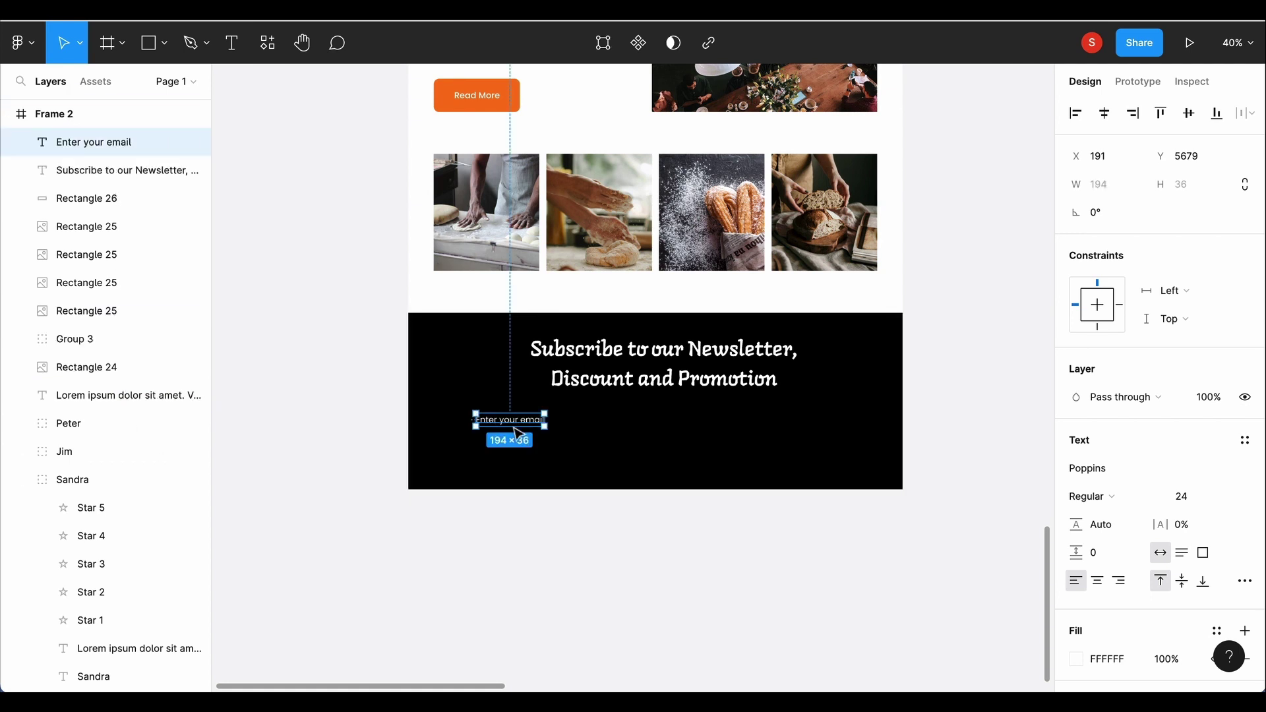
click(144, 50)
drag(459, 399, 719, 451)
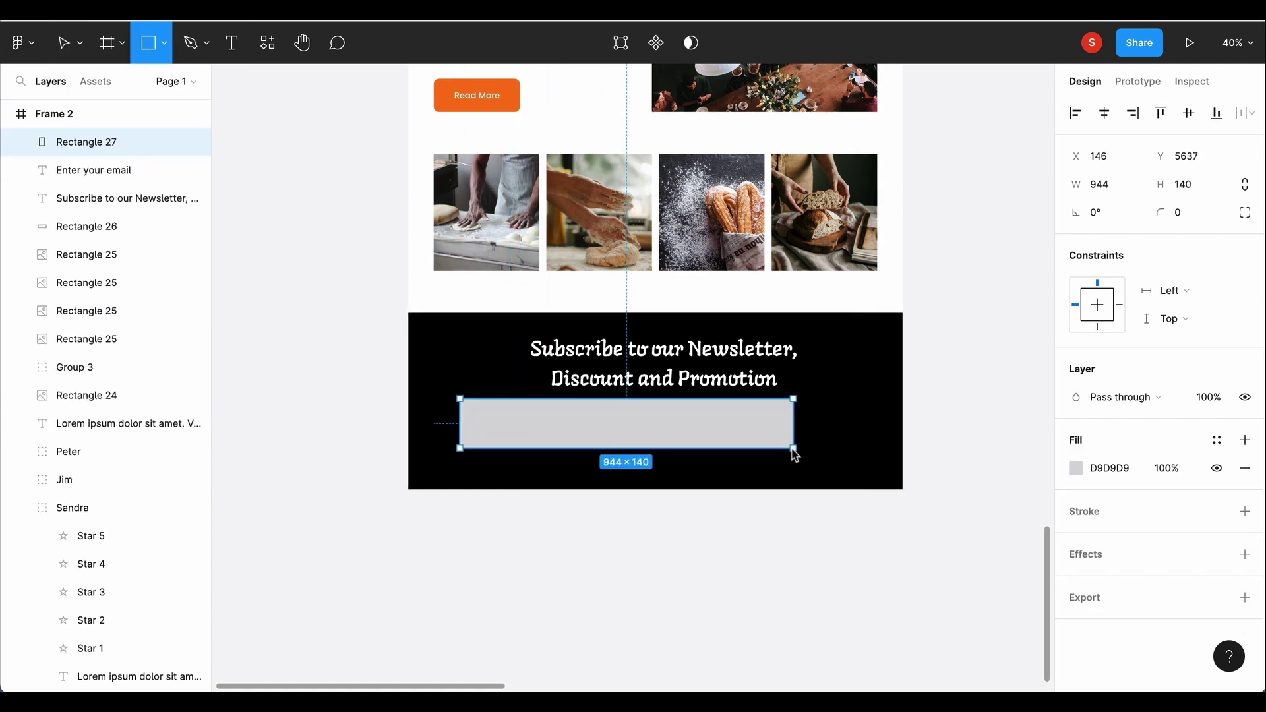
Step: Make the 'Enter your email' text black and move it above the field in Layers
click(94, 170)
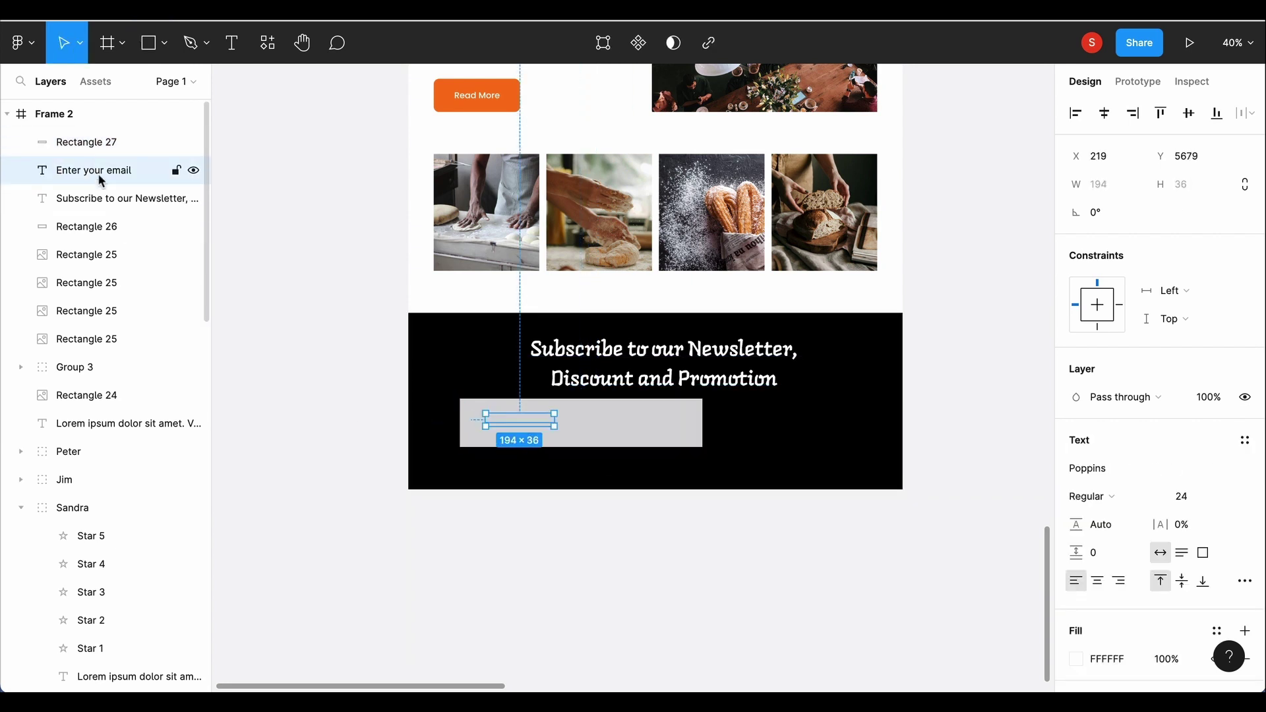
click(1081, 534)
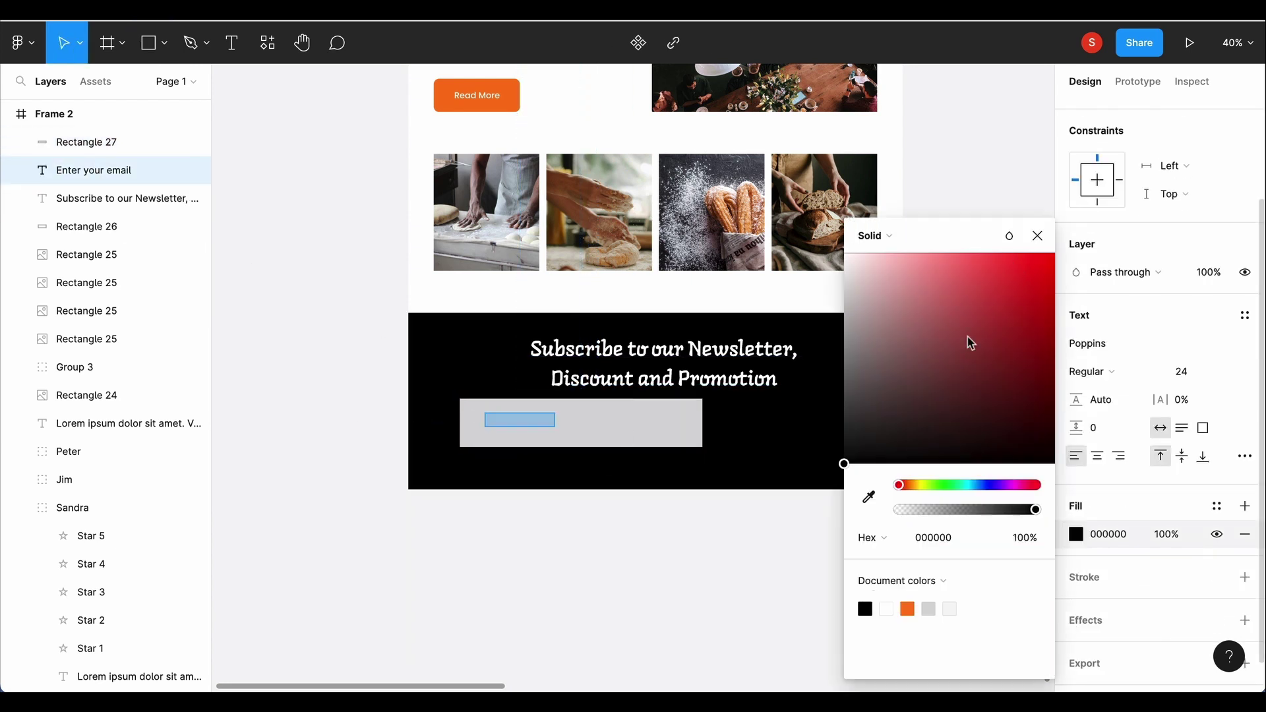
key(Escape)
click(614, 418)
drag(93, 170, 104, 141)
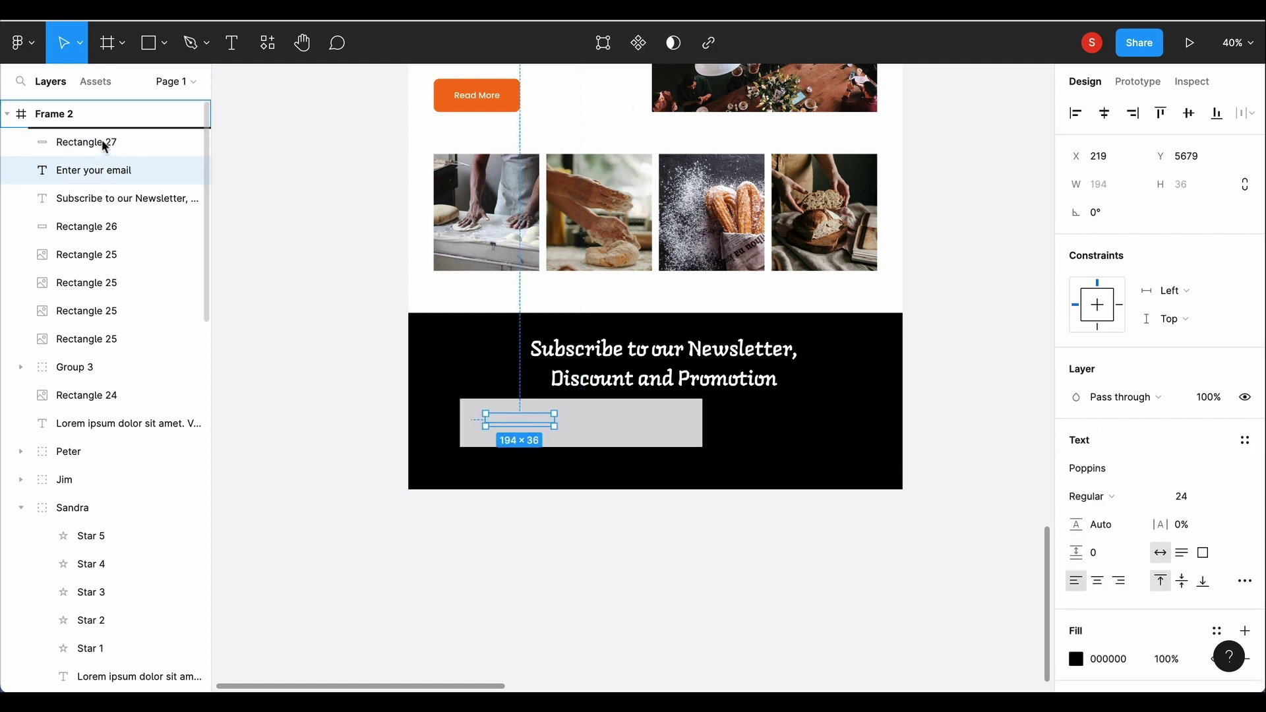
Step: Give the email field corner radius 30 and white FFFFFF fill, and draw a button box beside it
click(614, 398)
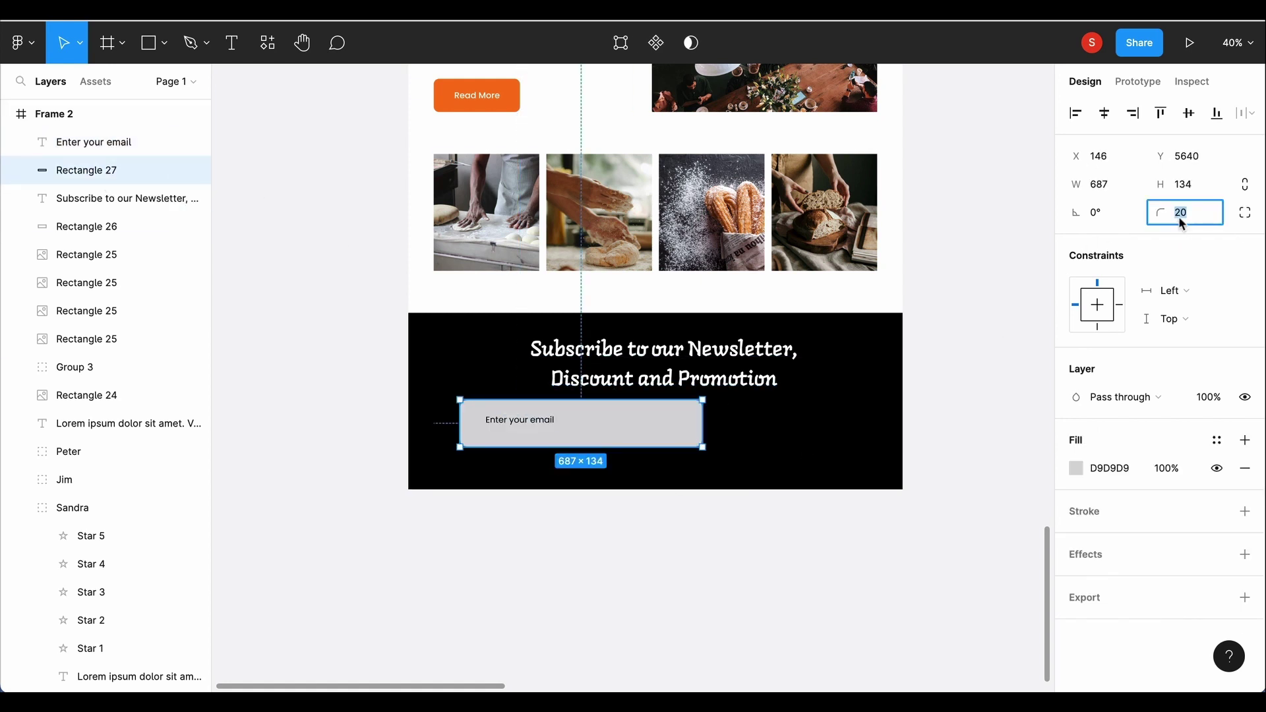
text(30)
click(768, 418)
click(660, 428)
click(1076, 468)
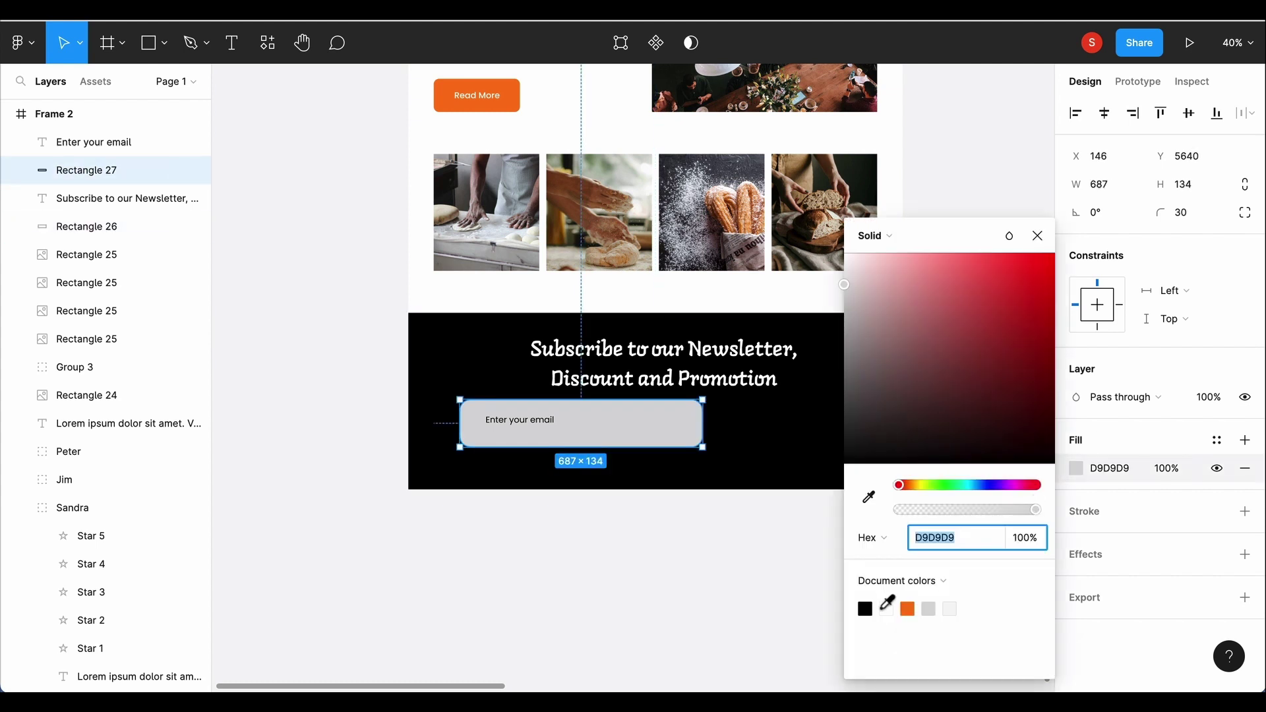
text(FFFFFF)
key(Escape)
drag(728, 403, 800, 440)
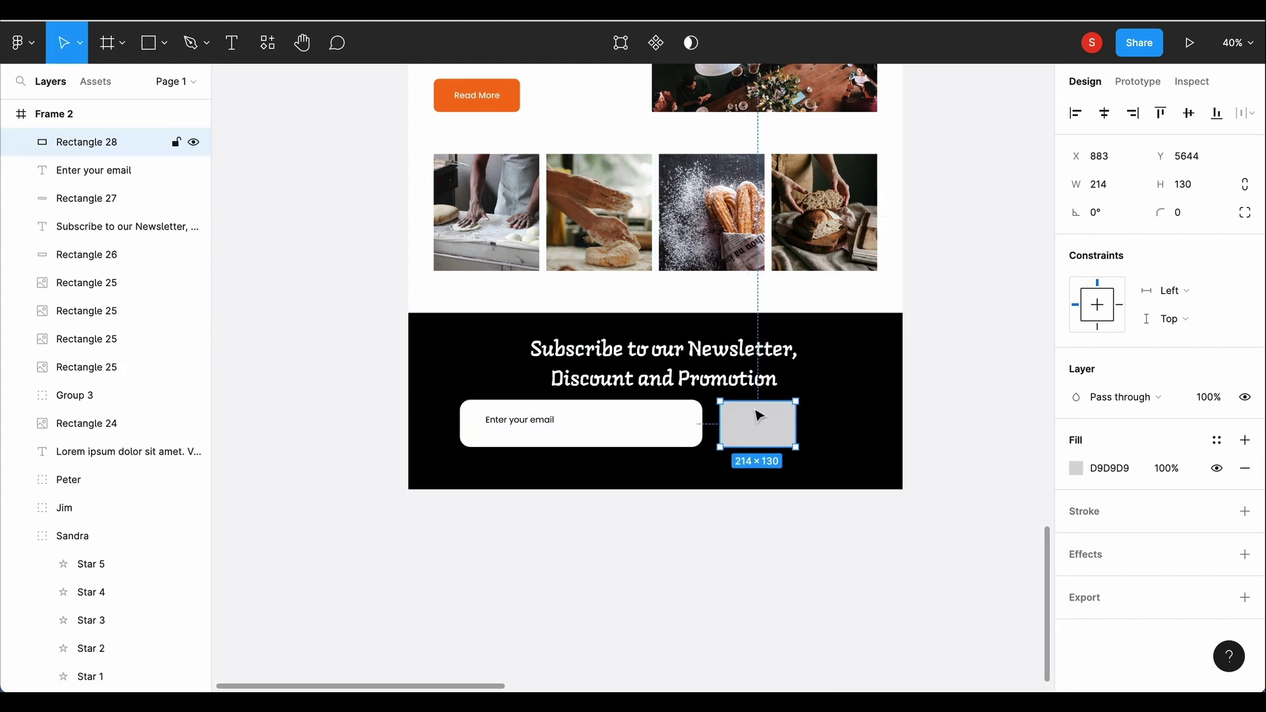
Step: Shorten the email field slightly and fill the button rectangle with the orange brand colour
click(592, 446)
drag(593, 447, 594, 439)
click(778, 426)
text(25)
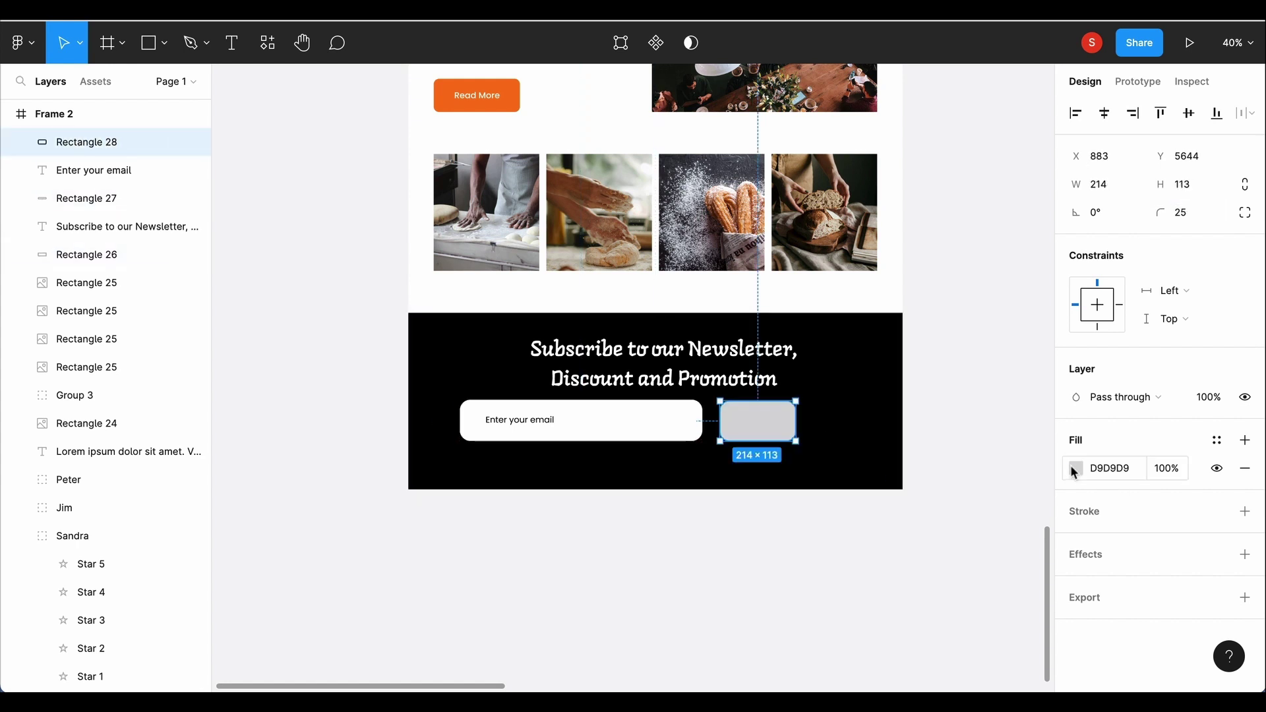
click(1076, 468)
click(908, 604)
click(1012, 291)
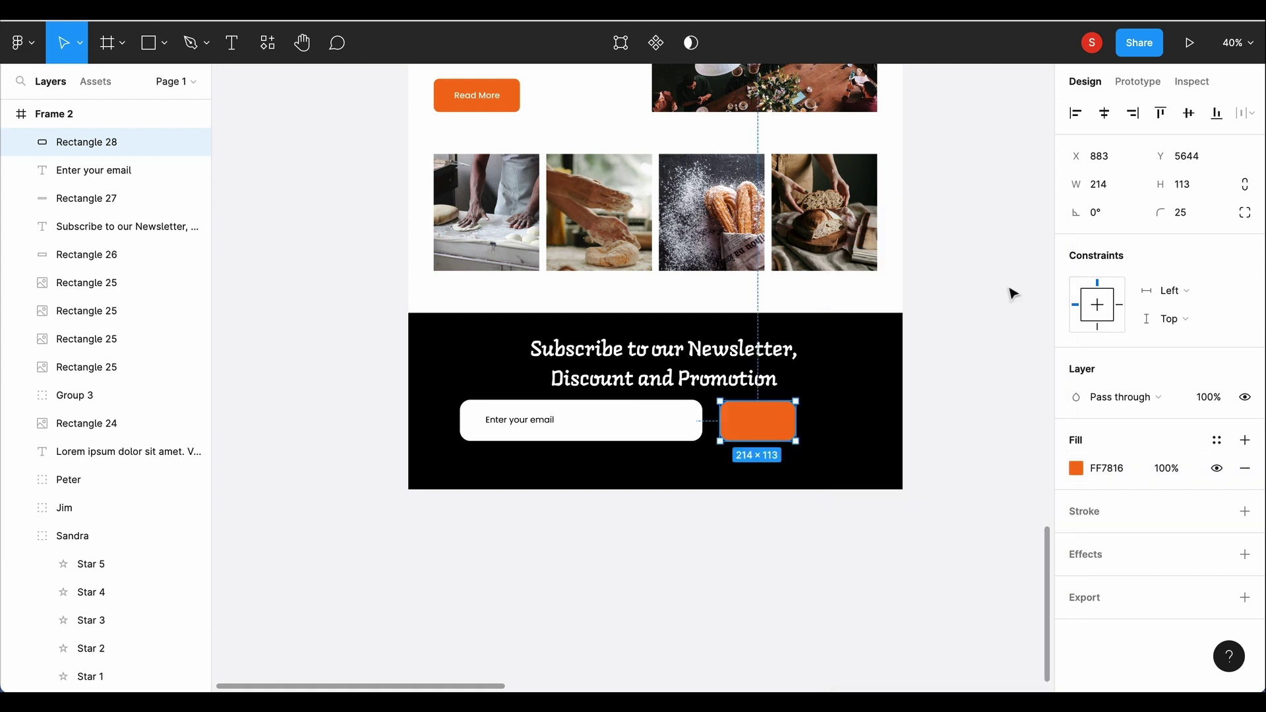
click(857, 343)
Step: Add a 'Subscribe' text label in front of the orange button
click(535, 423)
key(t)
click(739, 427)
text(scribe)
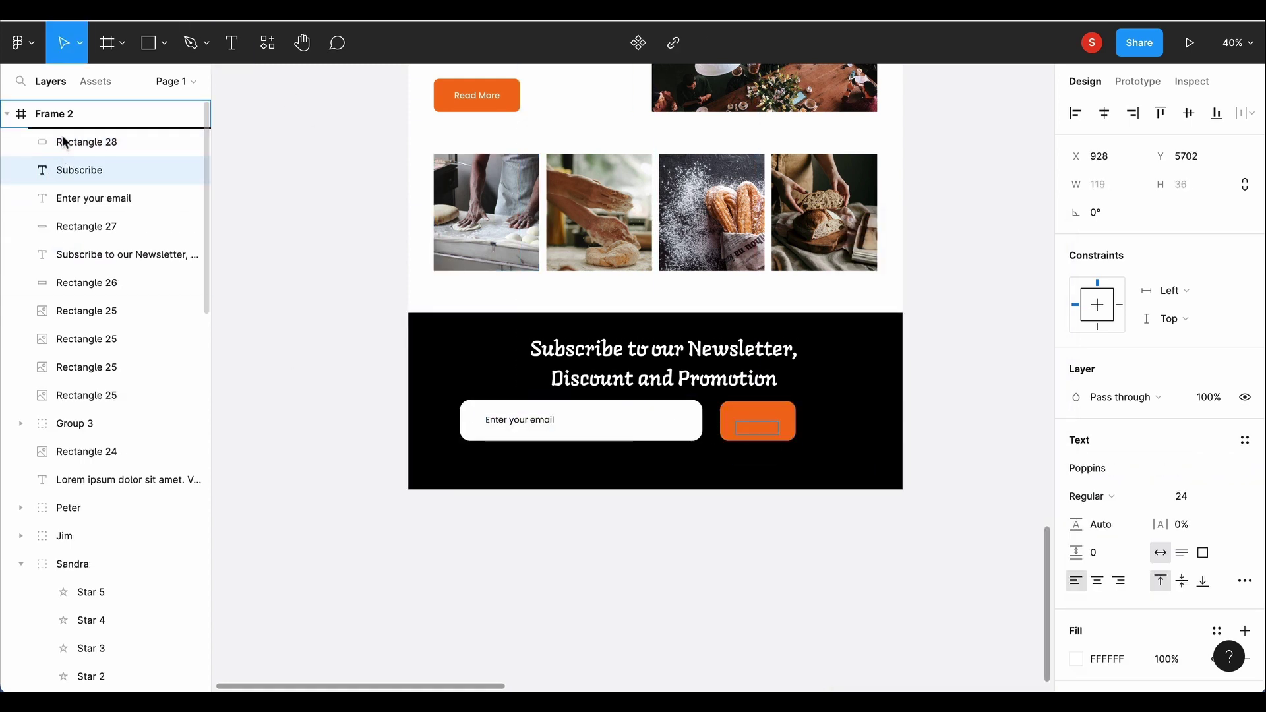
drag(64, 141, 63, 138)
drag(768, 430, 768, 425)
Step: Centre the Subscribe label on the button and group them
click(528, 420)
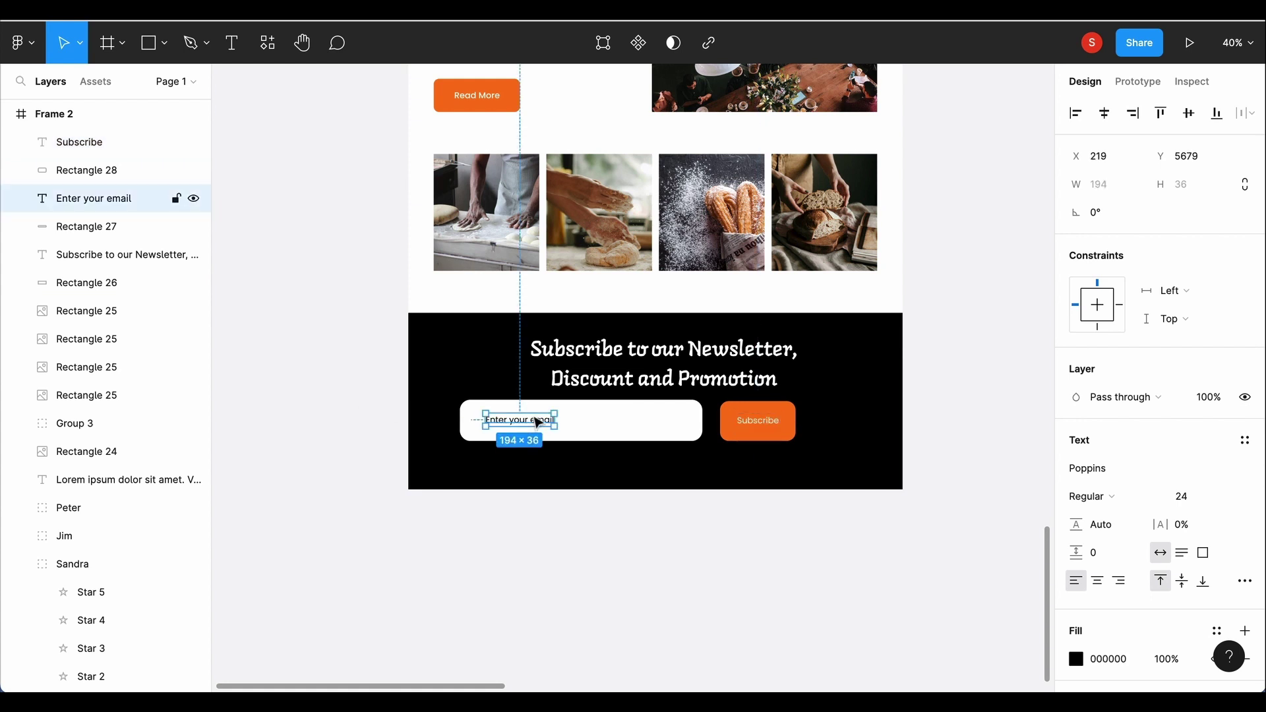
shift+click(633, 429)
click(758, 421)
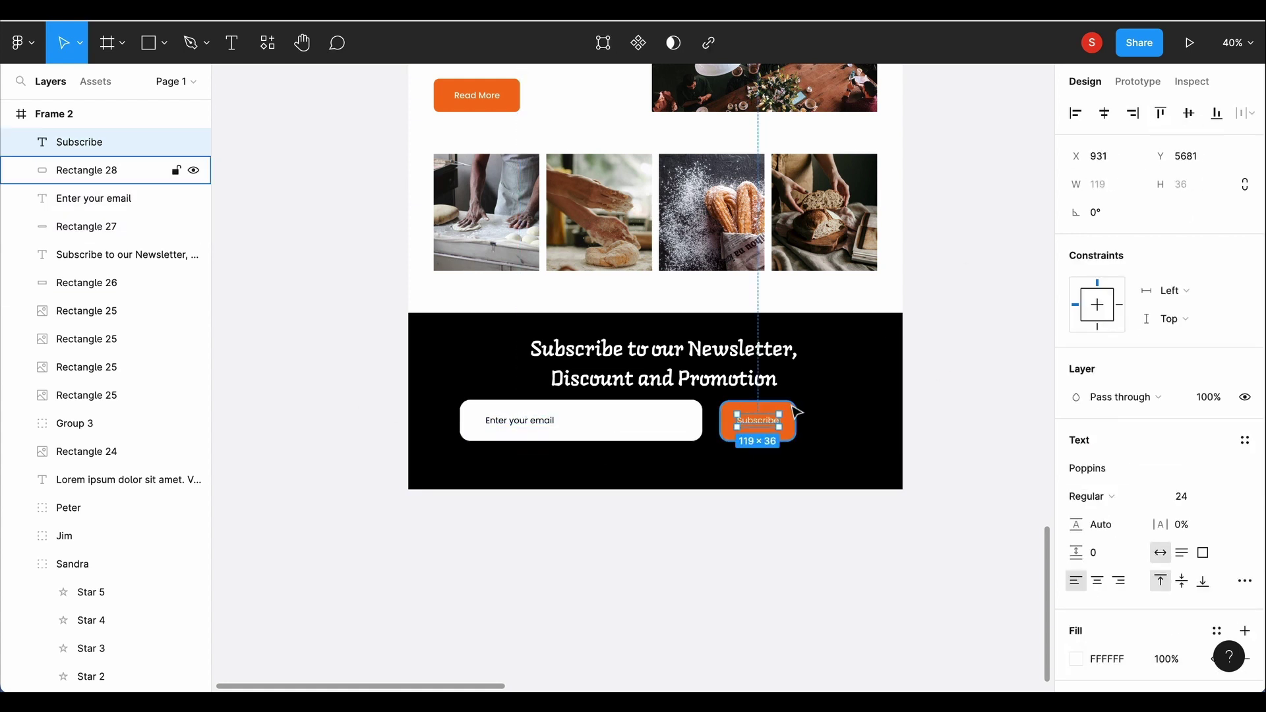
shift+click(795, 417)
click(1198, 117)
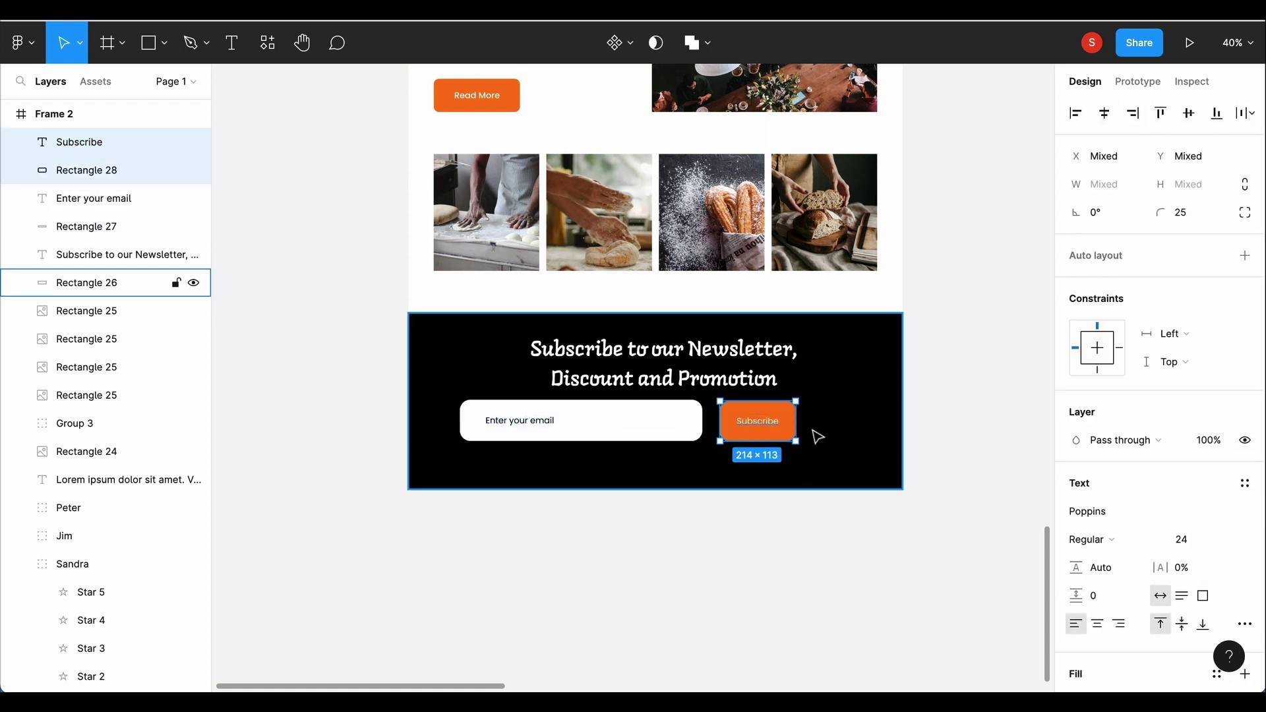
key(ctrl+g)
Step: Group the email field and button into one row and centre it under the newsletter heading
click(508, 430)
key(ctrl+g)
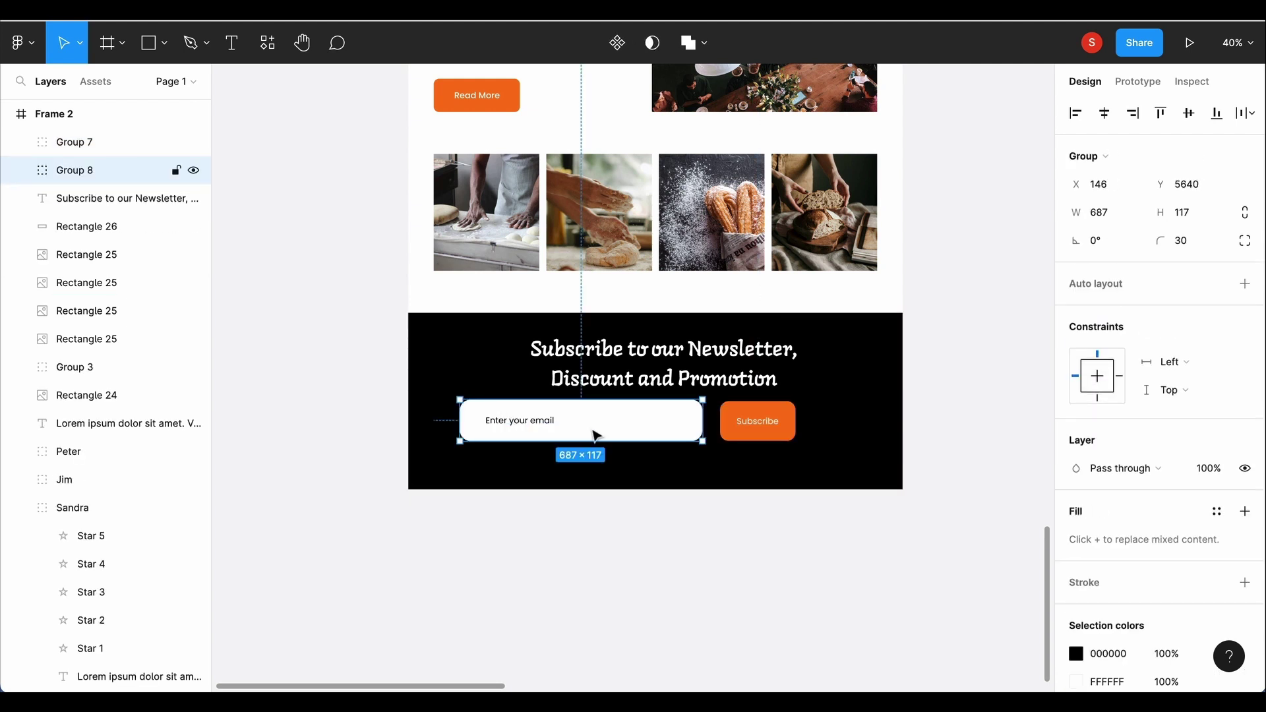
shift+click(757, 426)
mouse_move(635, 430)
mouse_down()
mouse_move(676, 436)
mouse_move(667, 429)
mouse_up()
key(ctrl+g)
shift+click(665, 382)
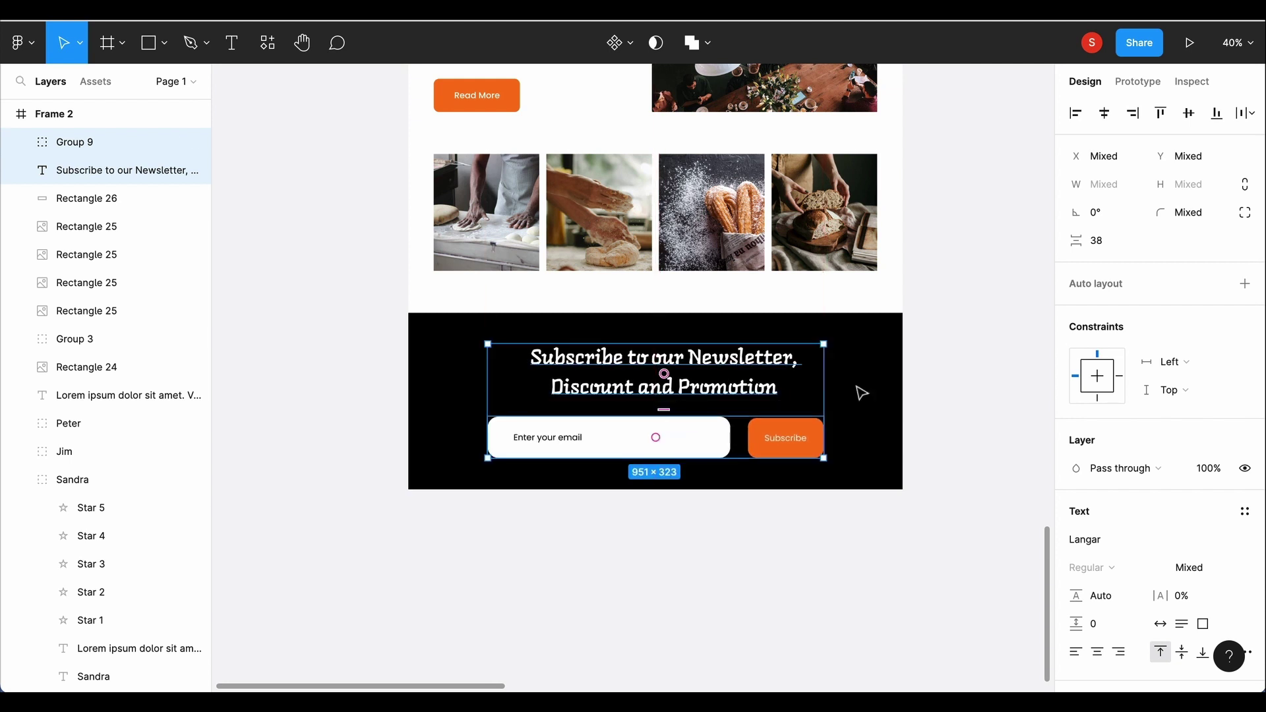
click(859, 393)
click(692, 382)
click(728, 451)
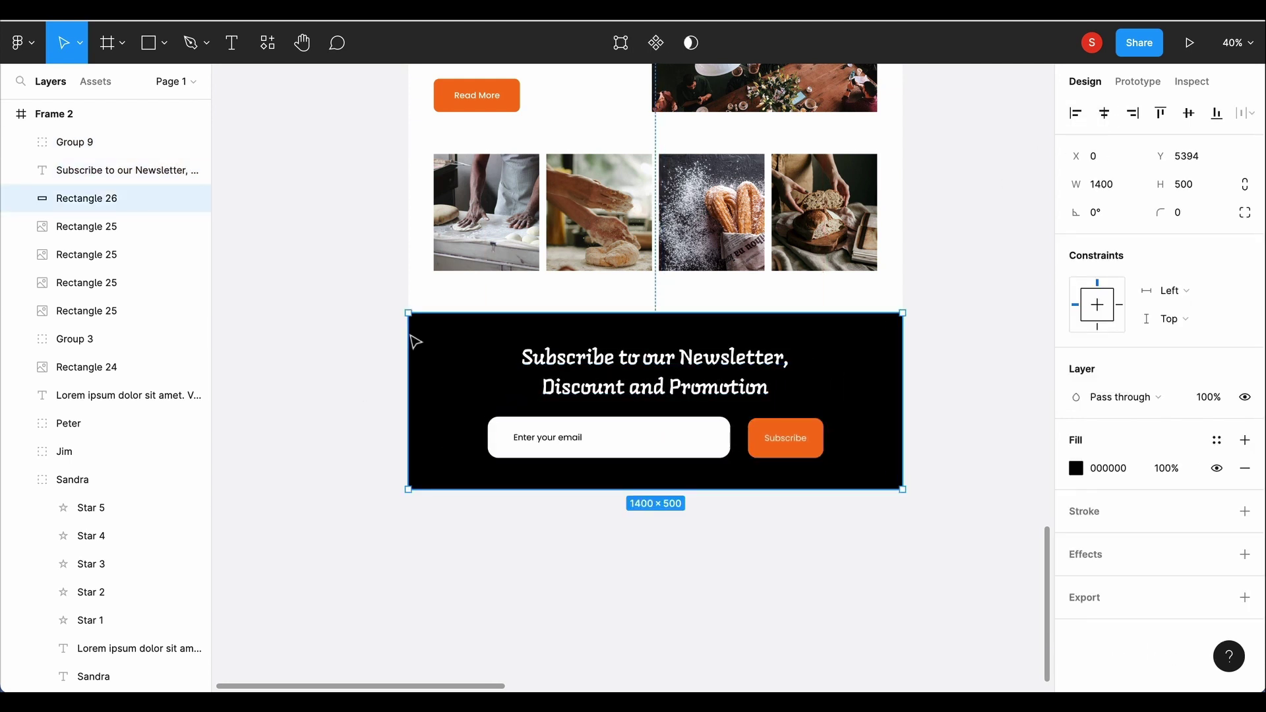
click(84, 115)
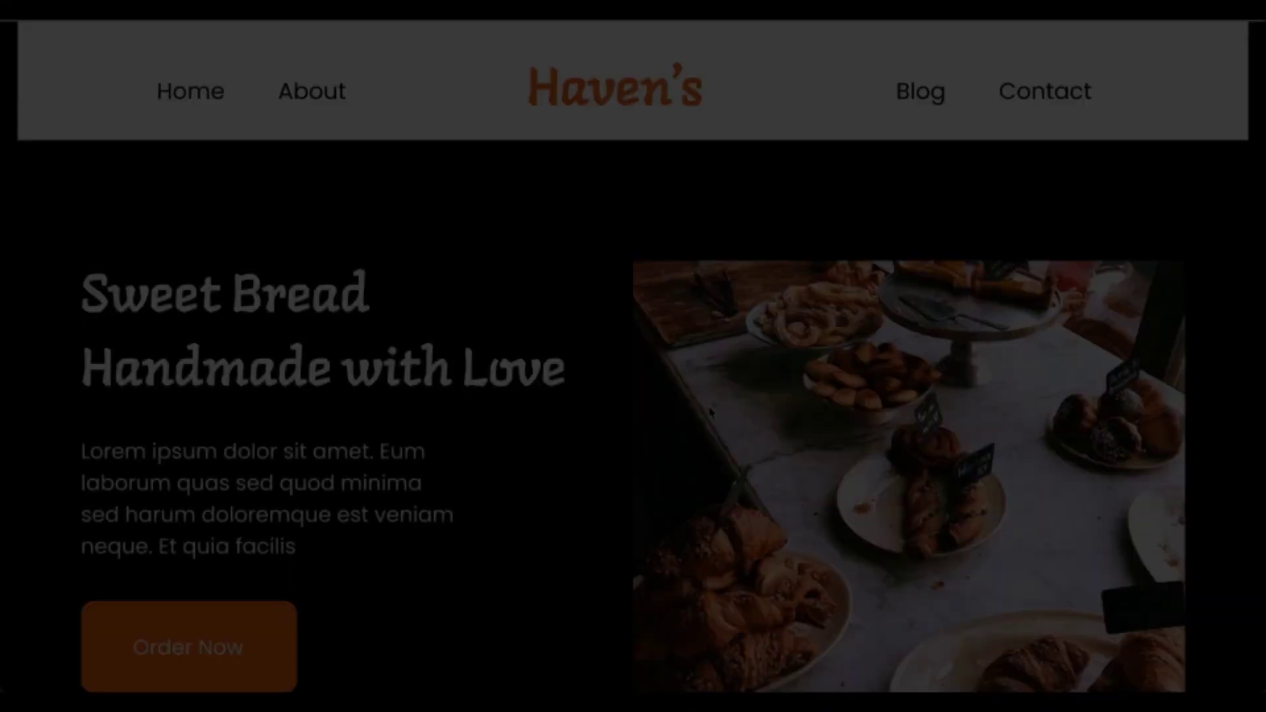
Step: Scroll the prototype preview from the hero past the Our Blog photos to the black newsletter band
scroll(710, 412, down, 1)
scroll(710, 412, down, 6)
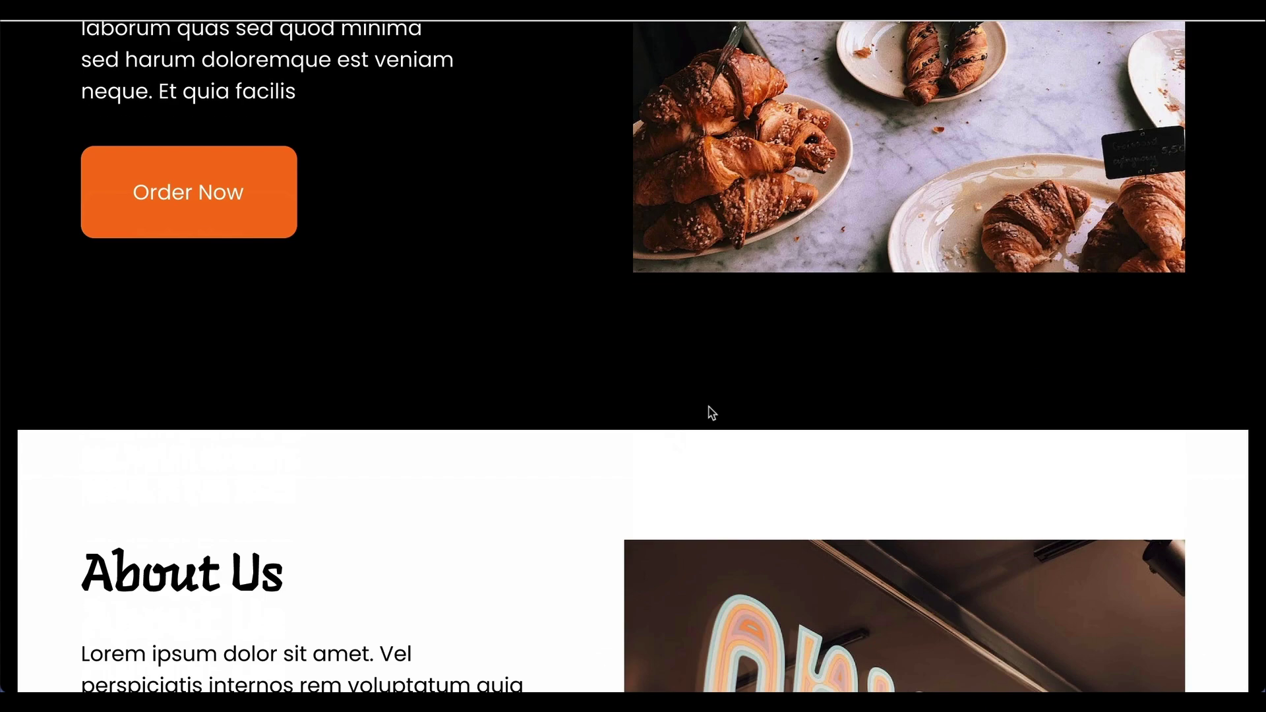
scroll(710, 411, down, 5)
scroll(710, 412, down, 5)
scroll(710, 412, down, 6)
scroll(710, 412, down, 2)
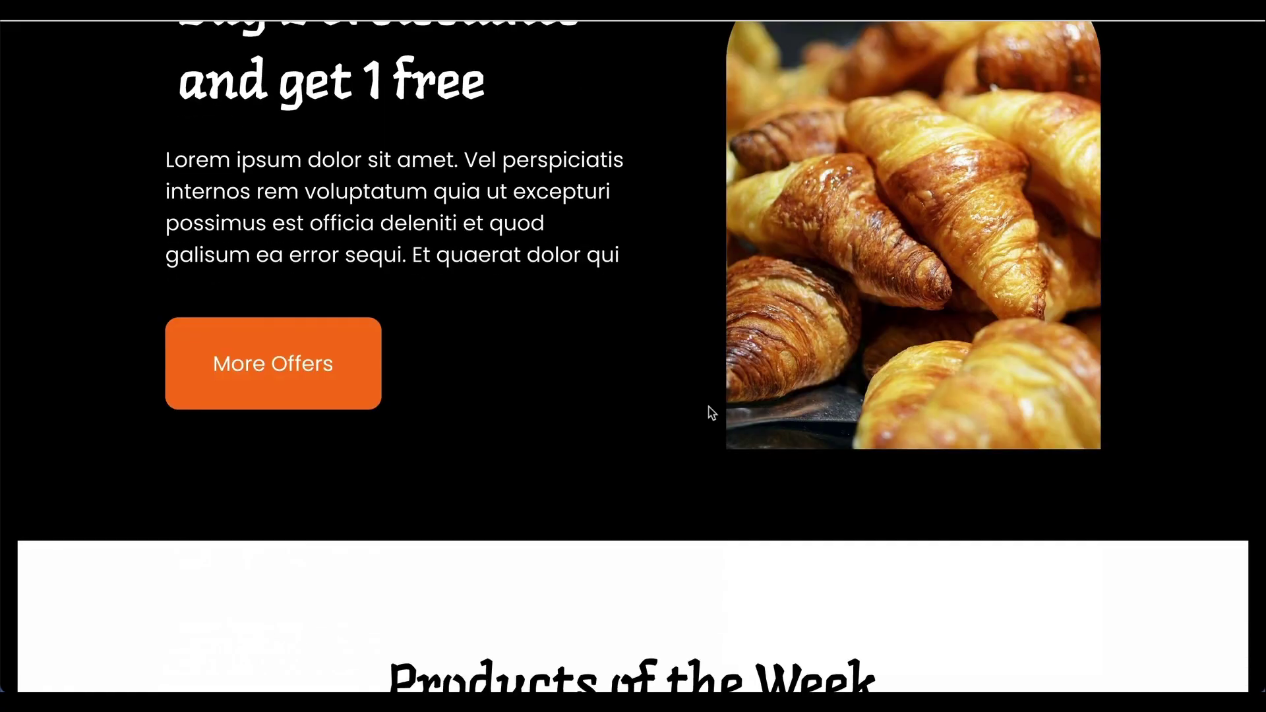
scroll(710, 411, down, 4)
scroll(710, 411, down, 3)
scroll(710, 412, down, 5)
scroll(710, 411, down, 2)
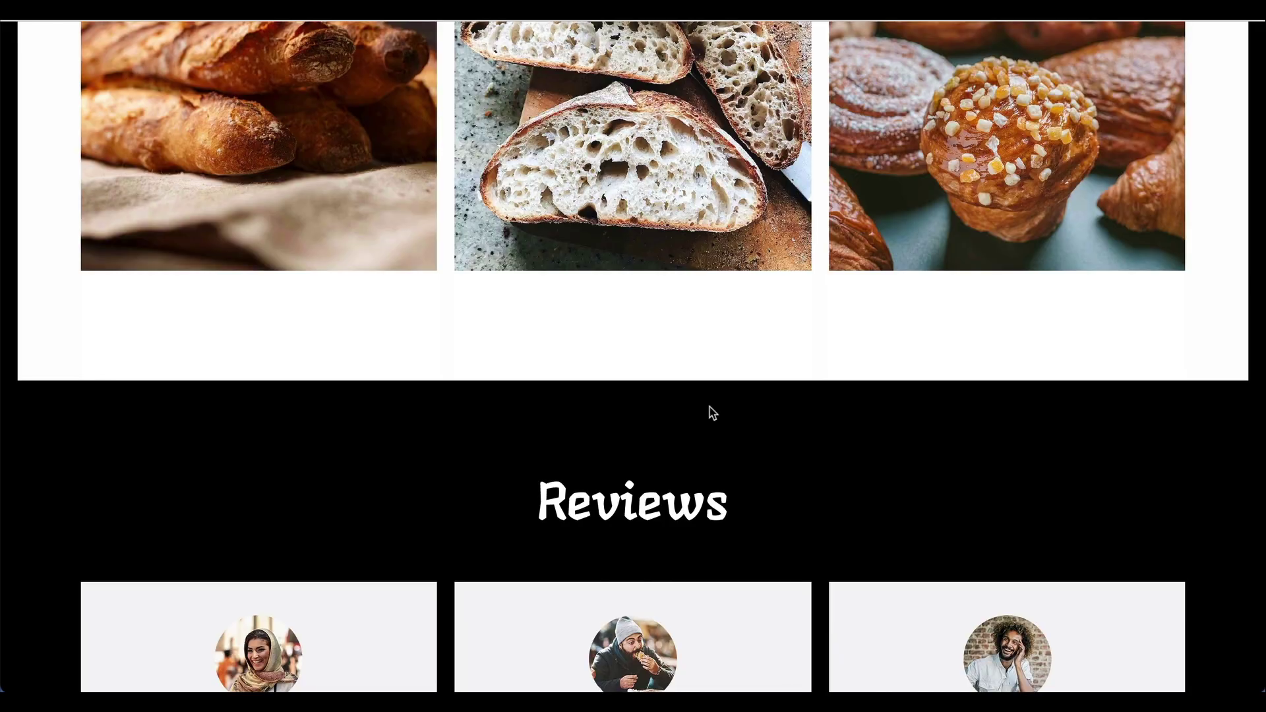
scroll(710, 412, down, 7)
scroll(710, 411, down, 1)
scroll(710, 412, down, 1)
scroll(711, 412, down, 5)
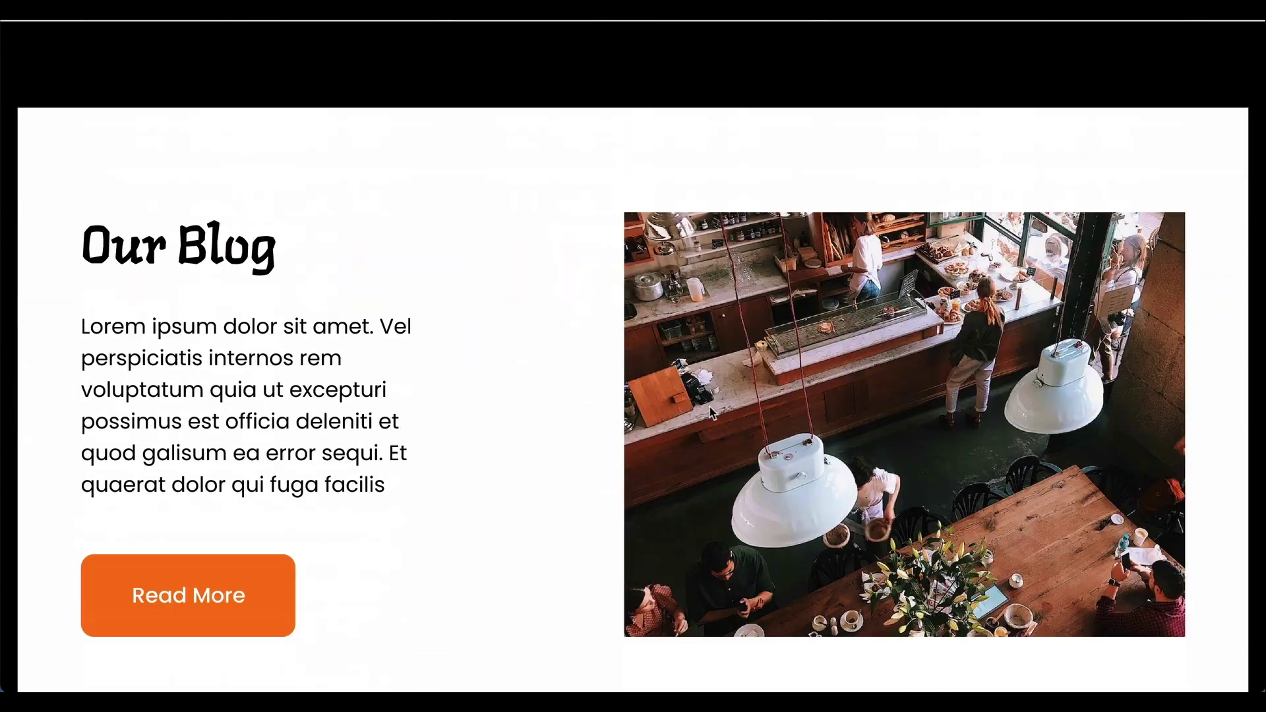
scroll(711, 412, down, 1)
scroll(710, 412, down, 5)
scroll(709, 413, down, 5)
scroll(706, 415, down, 2)
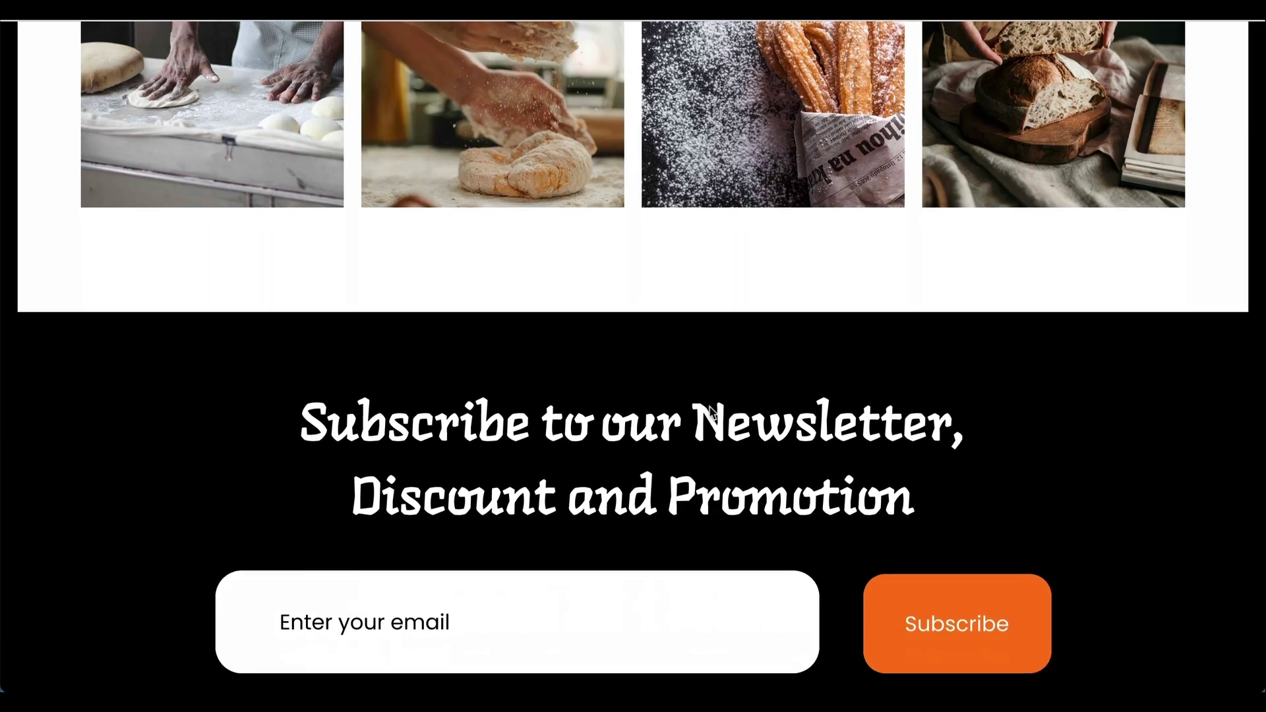
scroll(857, 297, up, 1)
scroll(927, 193, up, 3)
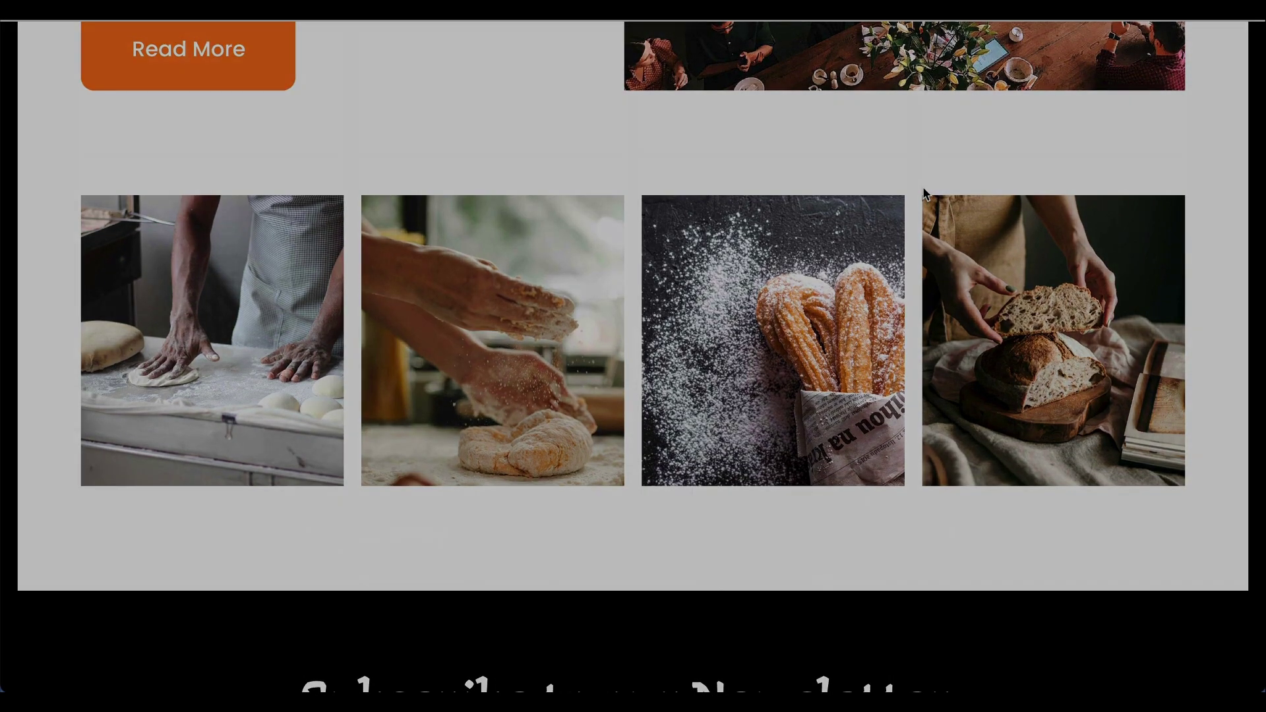